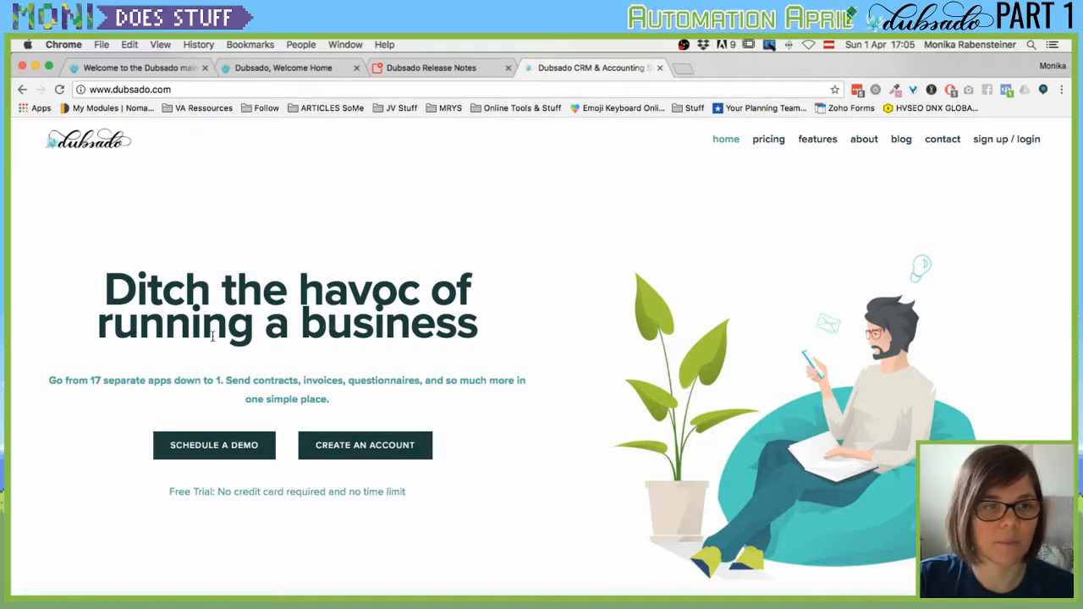
Scroll through the Dubsado homepage to look it over.
scroll(213, 337, down, 2)
scroll(213, 338, up, 2)
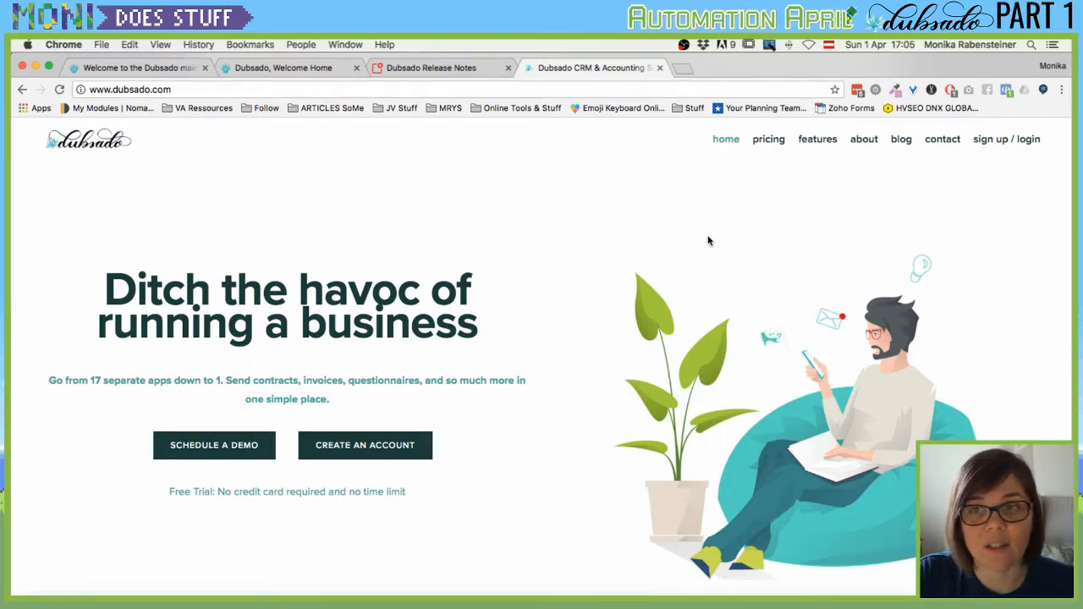
scroll(558, 275, down, 10)
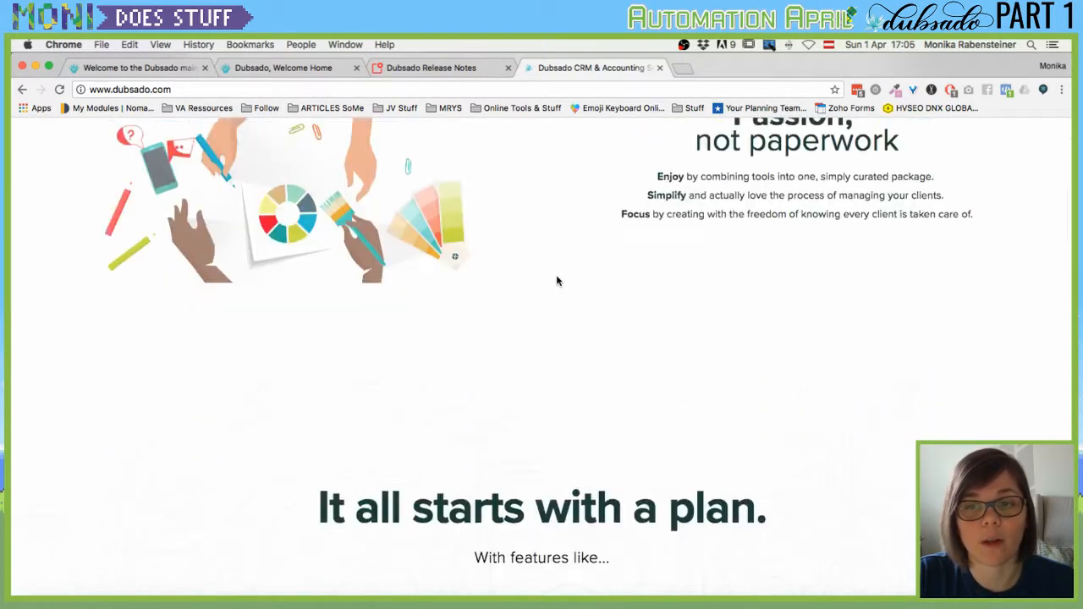
scroll(557, 281, down, 3)
scroll(557, 281, up, 10)
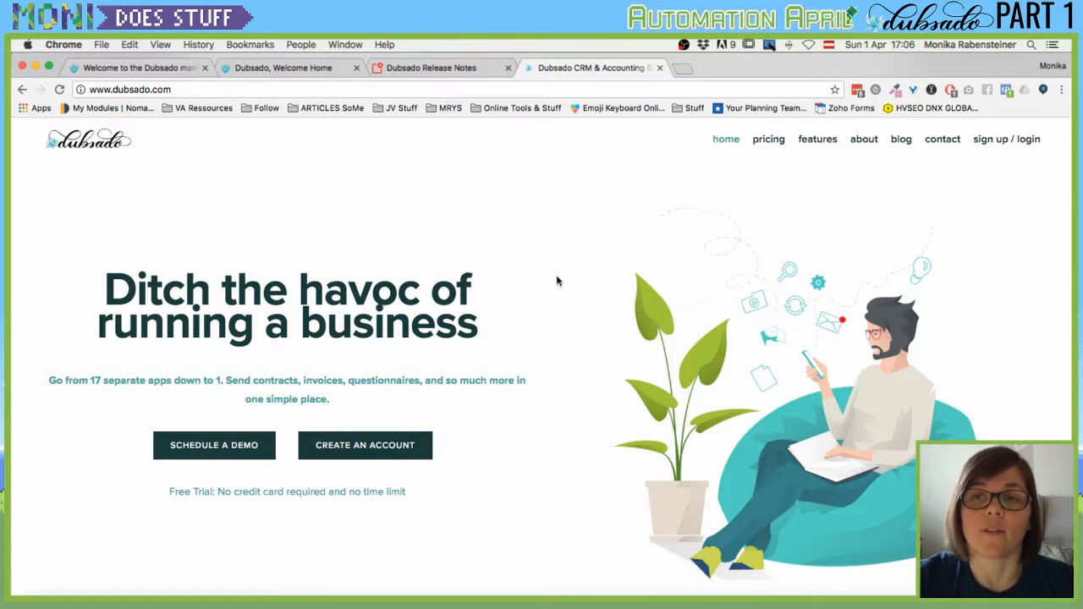
Compare the $25/mo Monthly and $250/yr Annual plans and the FAQ on the pricing page.
click(768, 140)
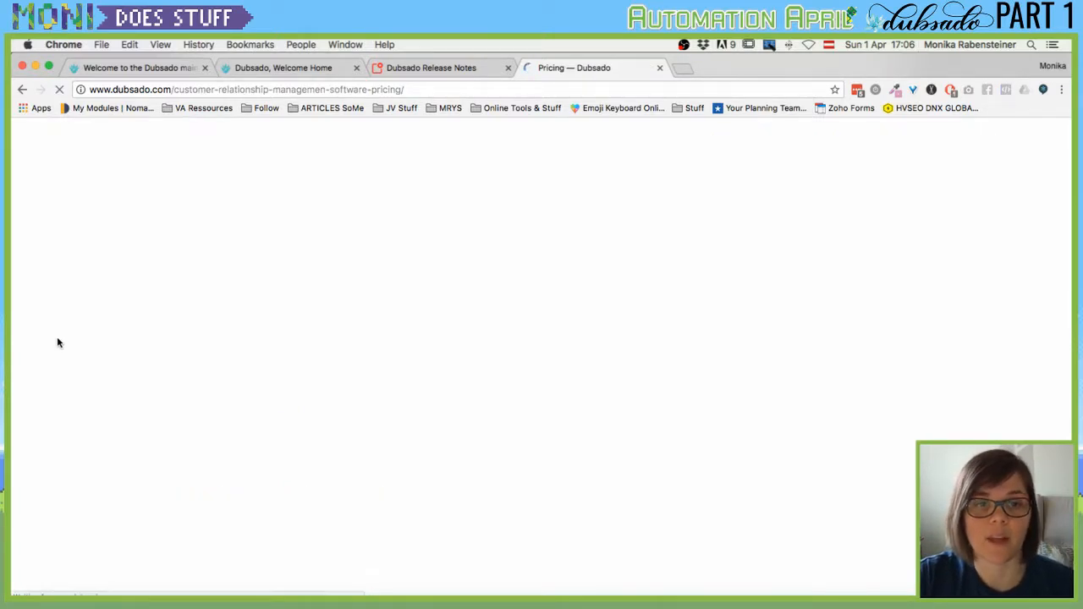
scroll(113, 380, down, 5)
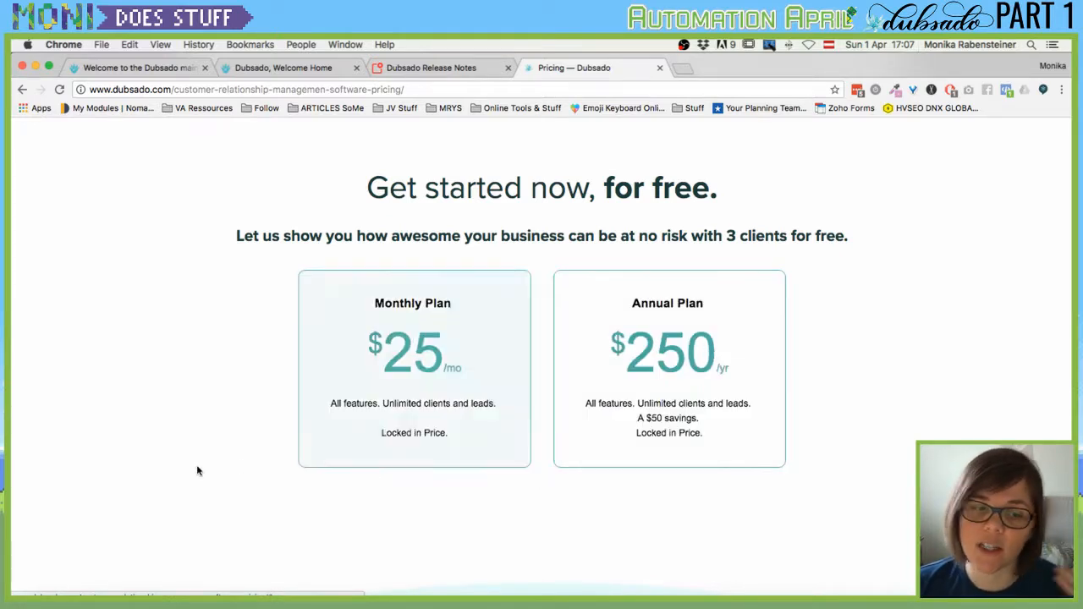
scroll(191, 462, down, 5)
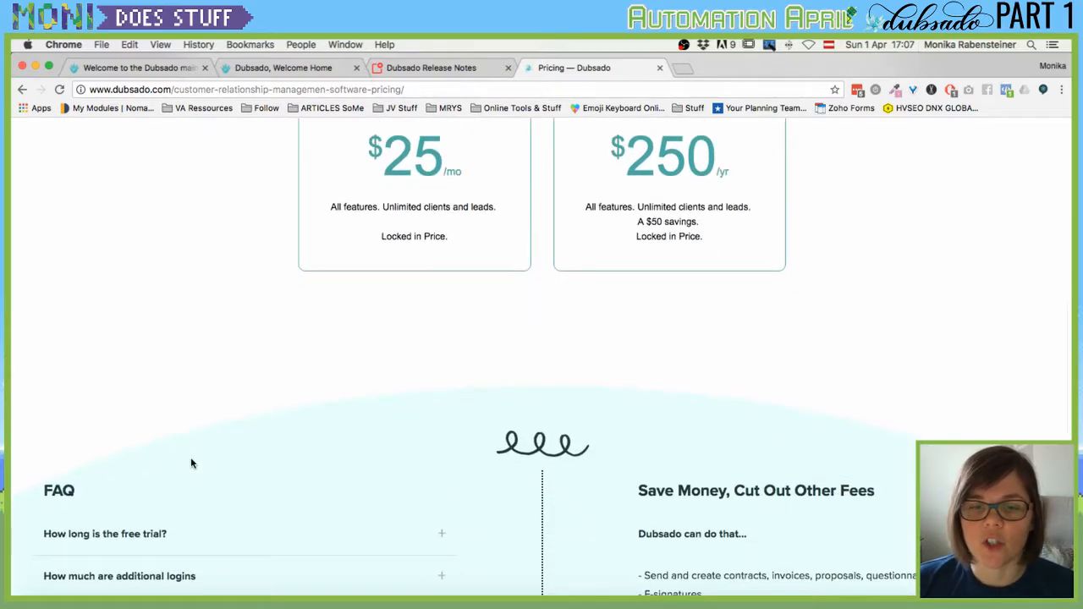
scroll(190, 463, up, 9)
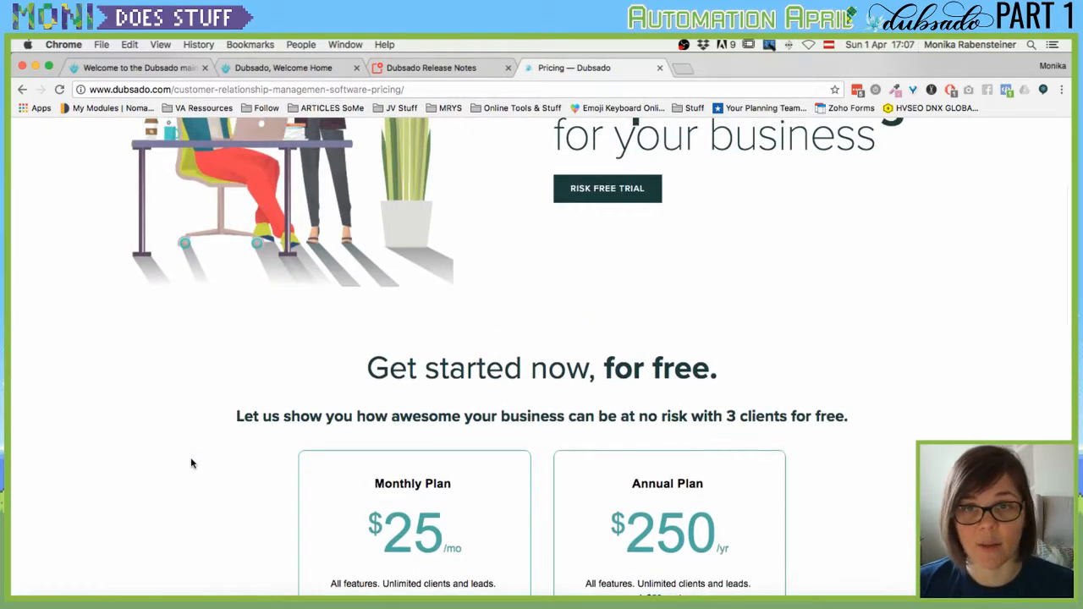
scroll(191, 463, down, 3)
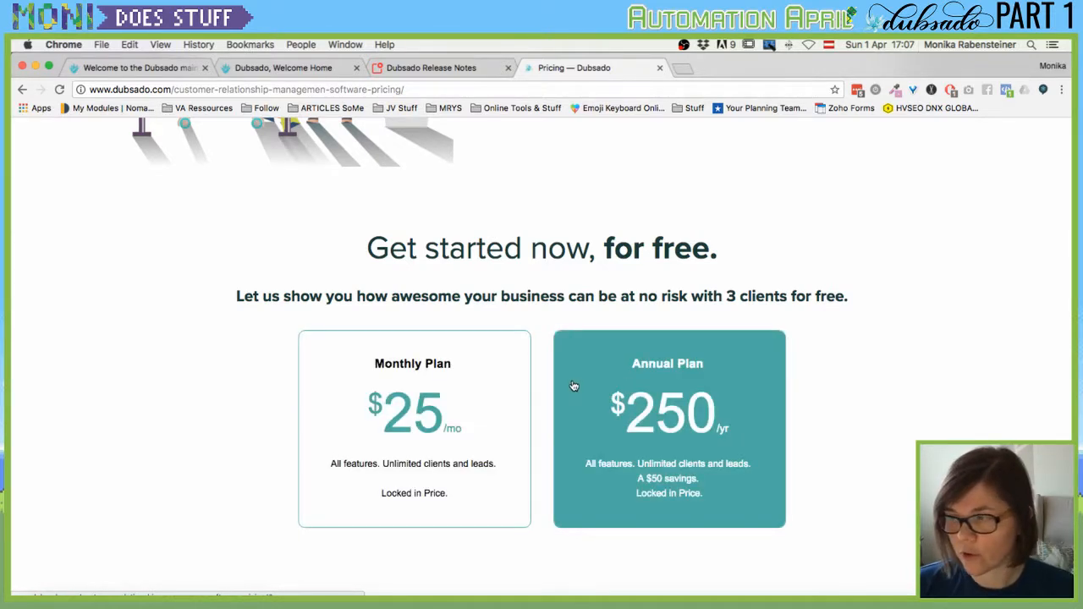
scroll(199, 386, down, 3)
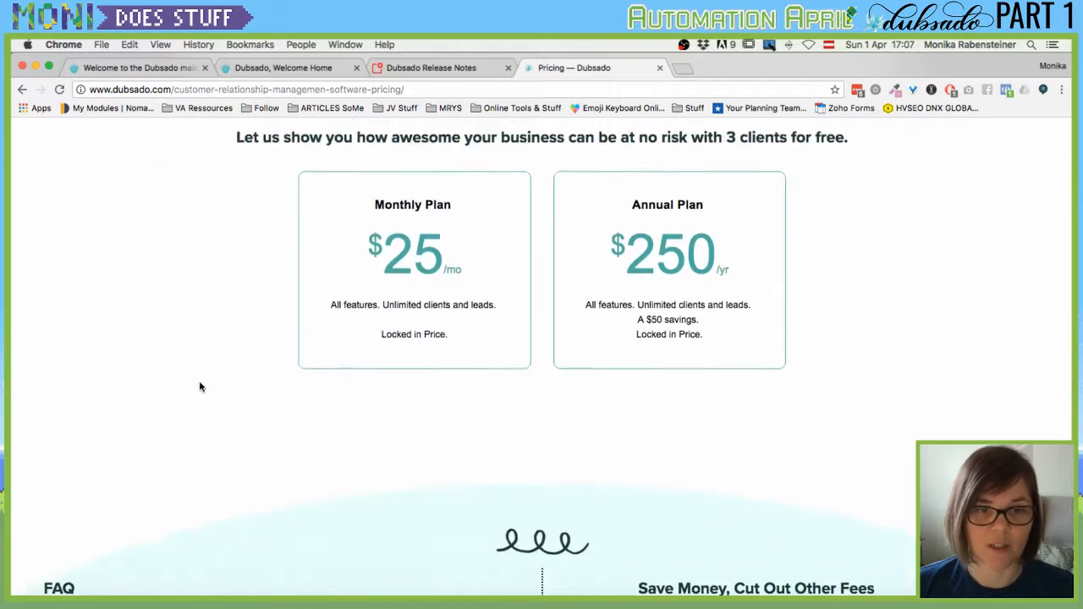
scroll(200, 387, down, 2)
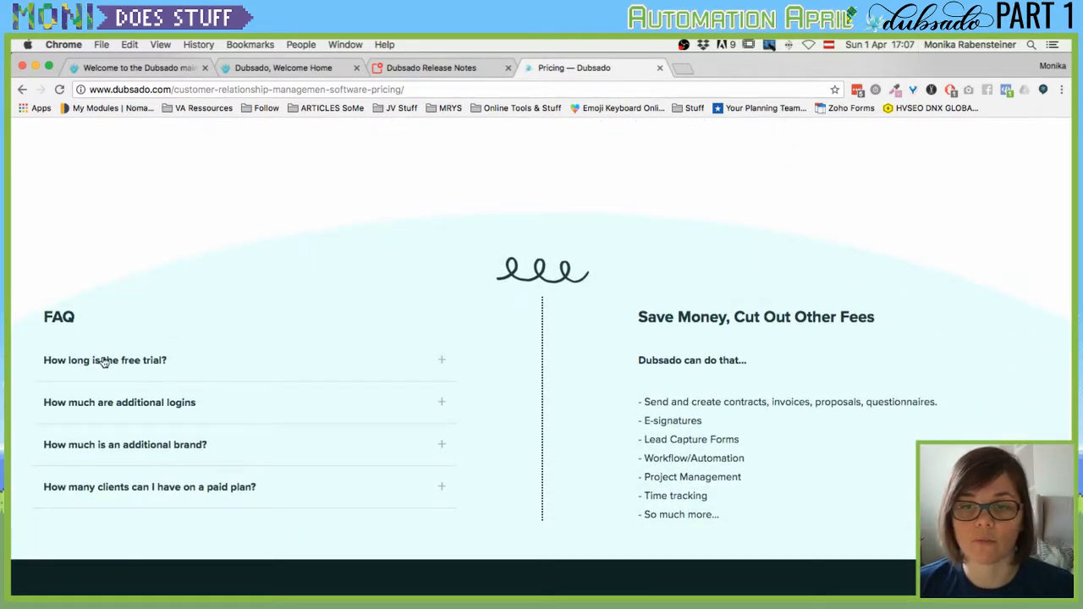
scroll(132, 366, up, 15)
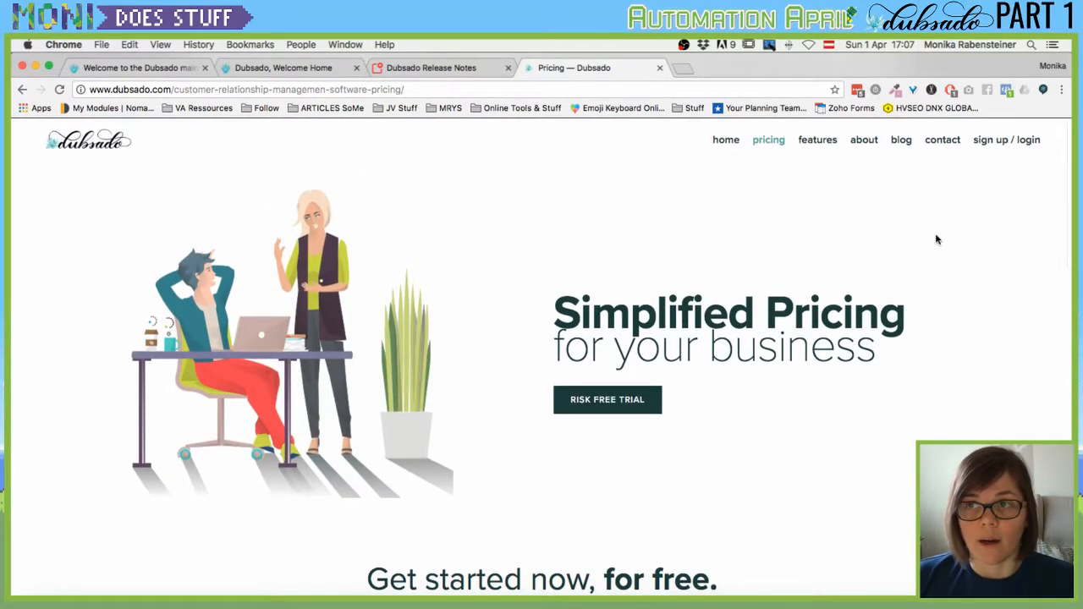
scroll(935, 233, down, 1)
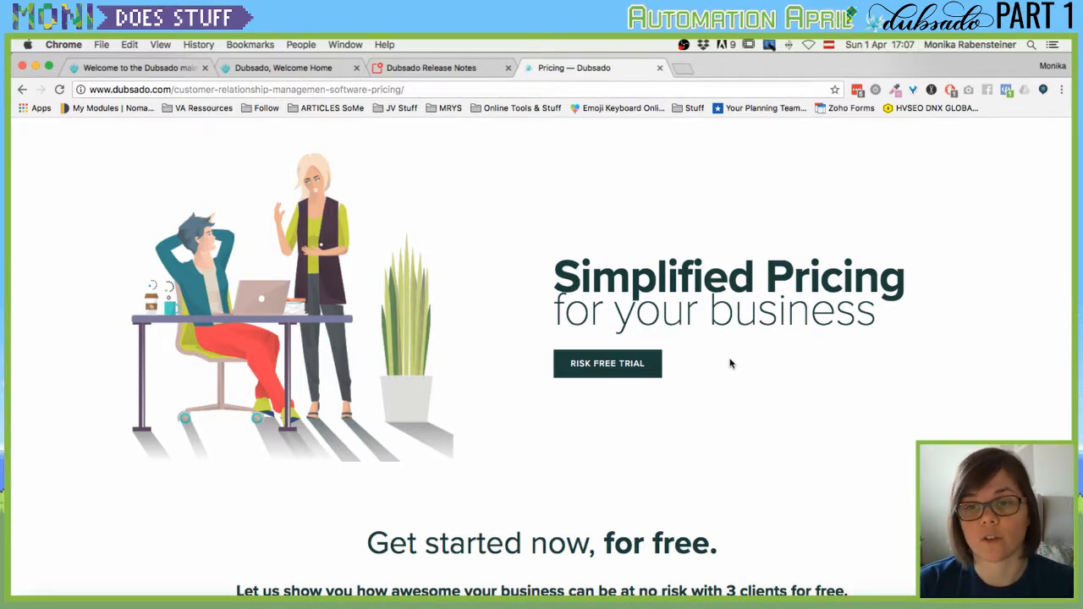
scroll(730, 364, down, 4)
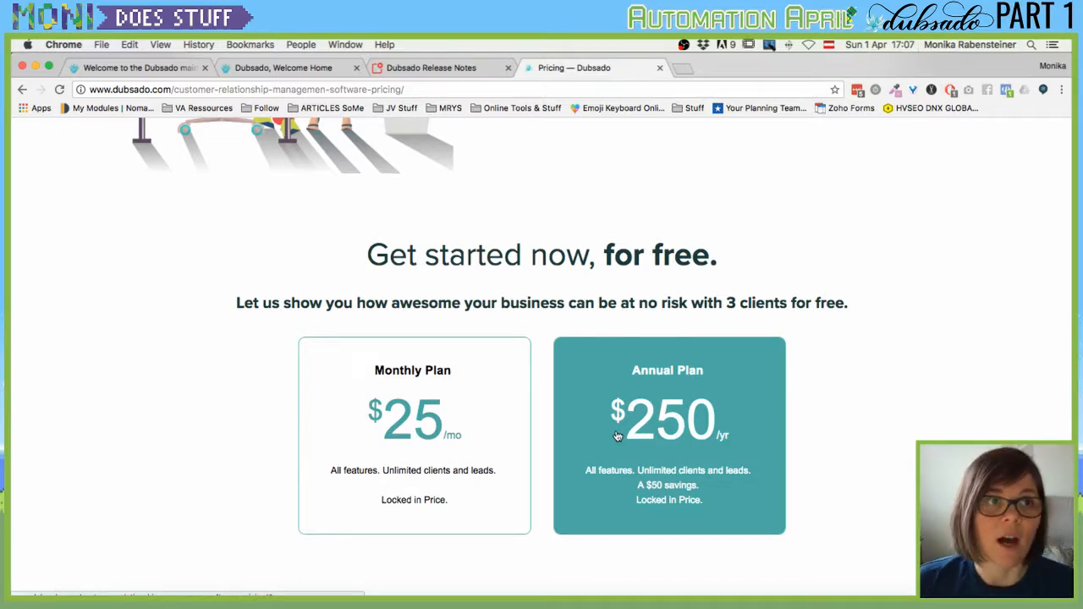
scroll(498, 414, up, 5)
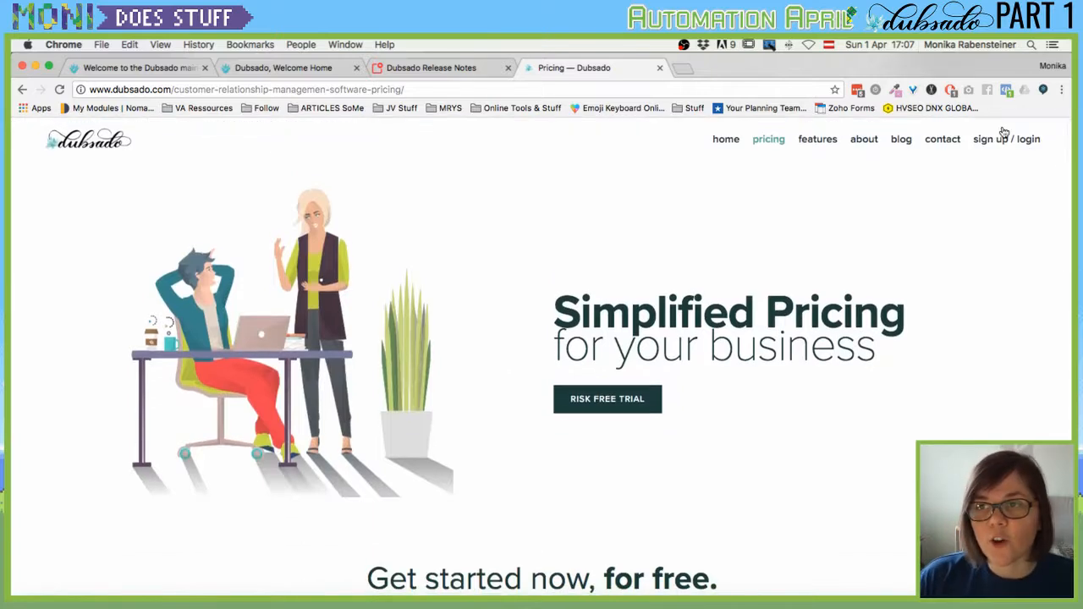
Log in with the saved account credentials from the password manager.
click(1004, 138)
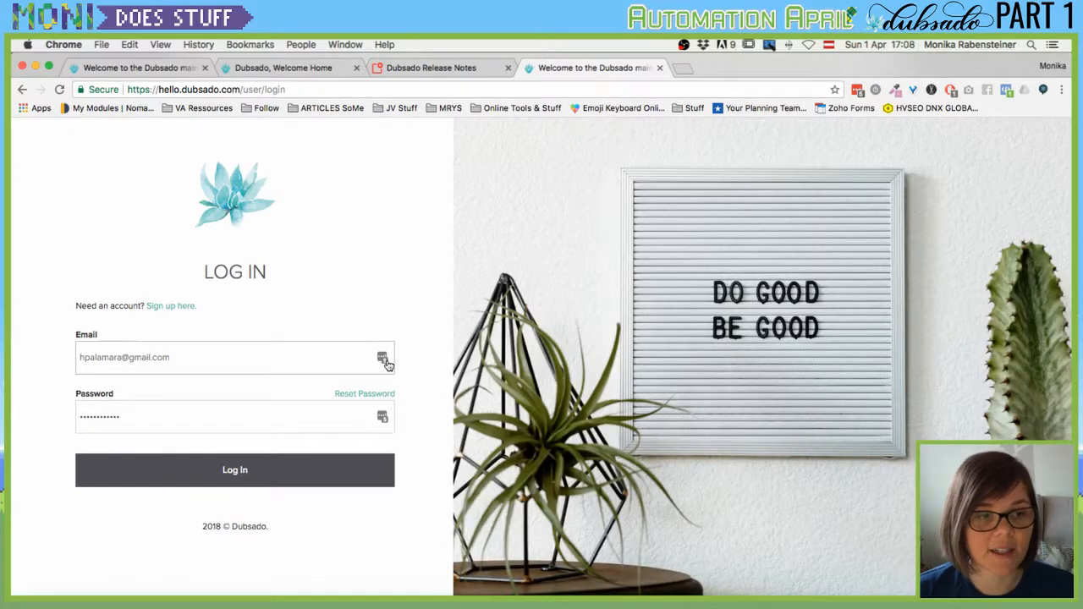
click(385, 360)
scroll(339, 508, down, 3)
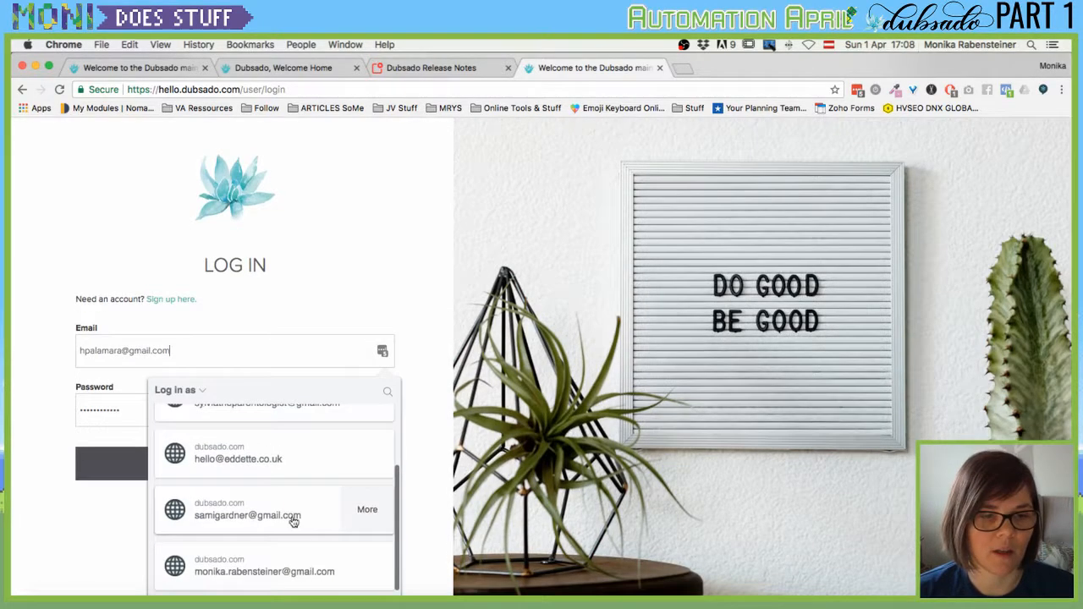
click(275, 563)
click(227, 472)
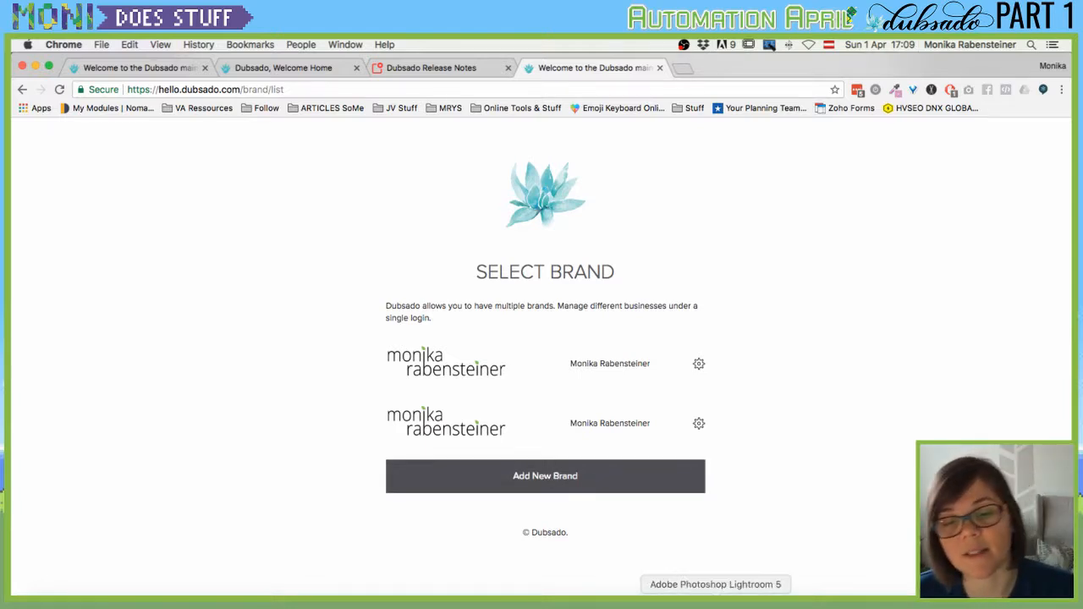
Start a new brand 'Moni Rocks My Socks' with address 'Address 1', 'Middle of Now', city Anytown.
click(542, 488)
click(527, 271)
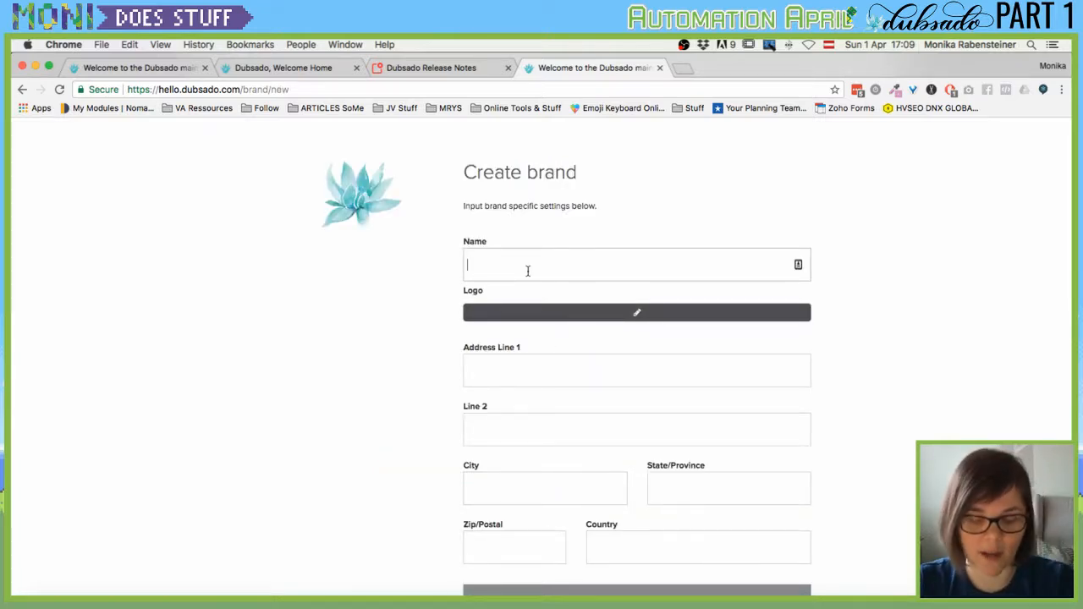
text(Moni Ro)
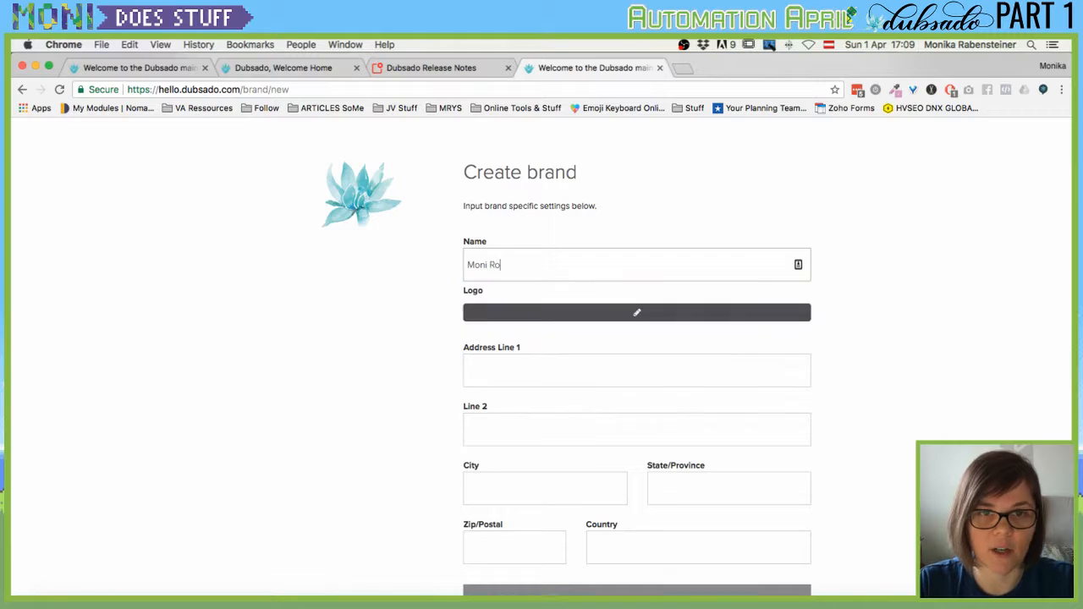
text(cks My Socks)
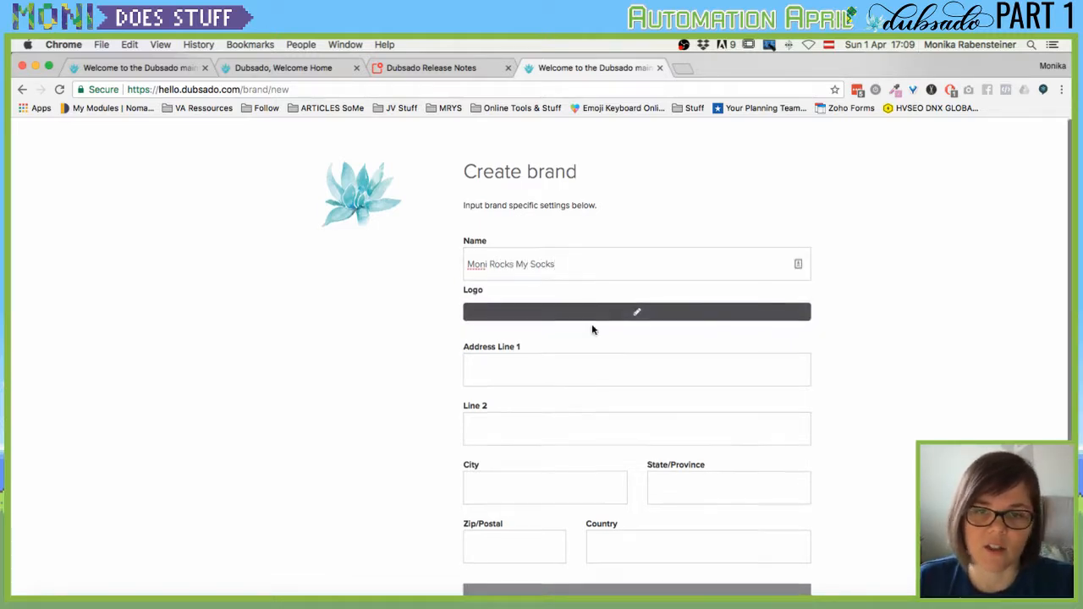
scroll(592, 323, down, 2)
click(508, 303)
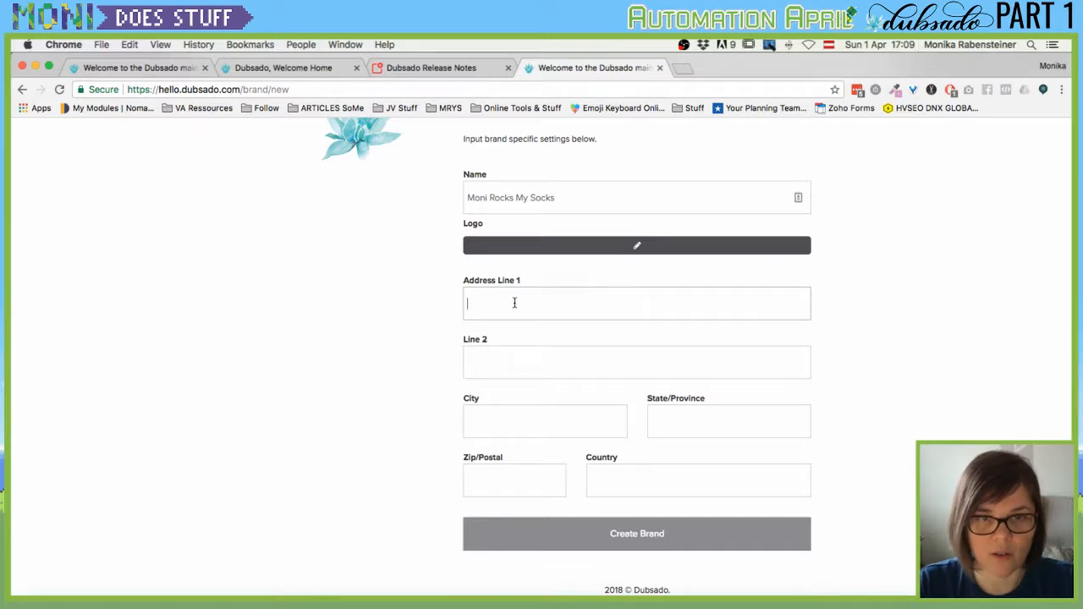
text(Address 1)
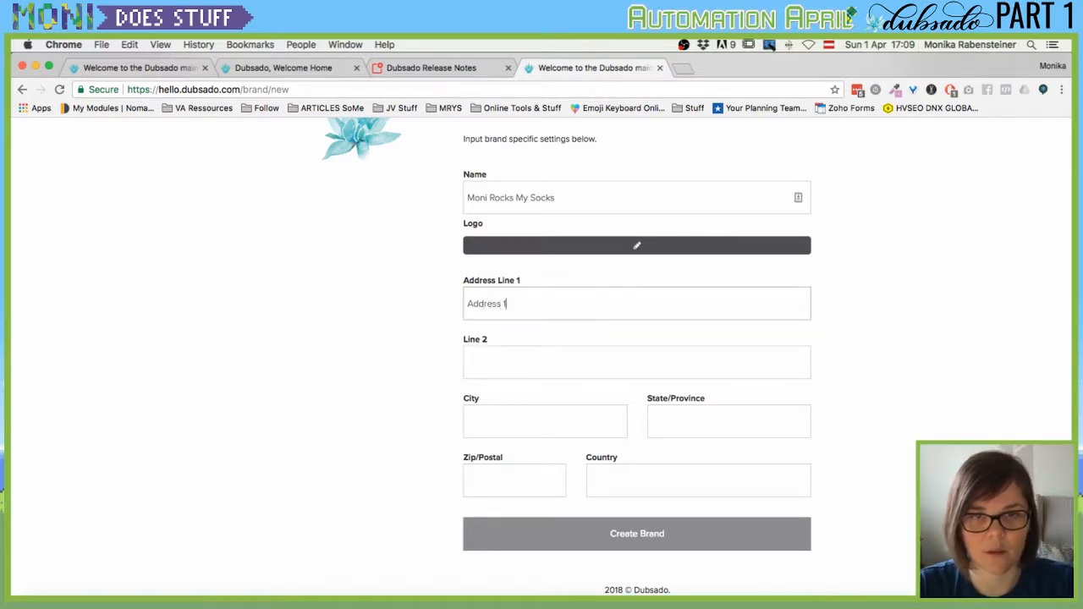
key(Tab)
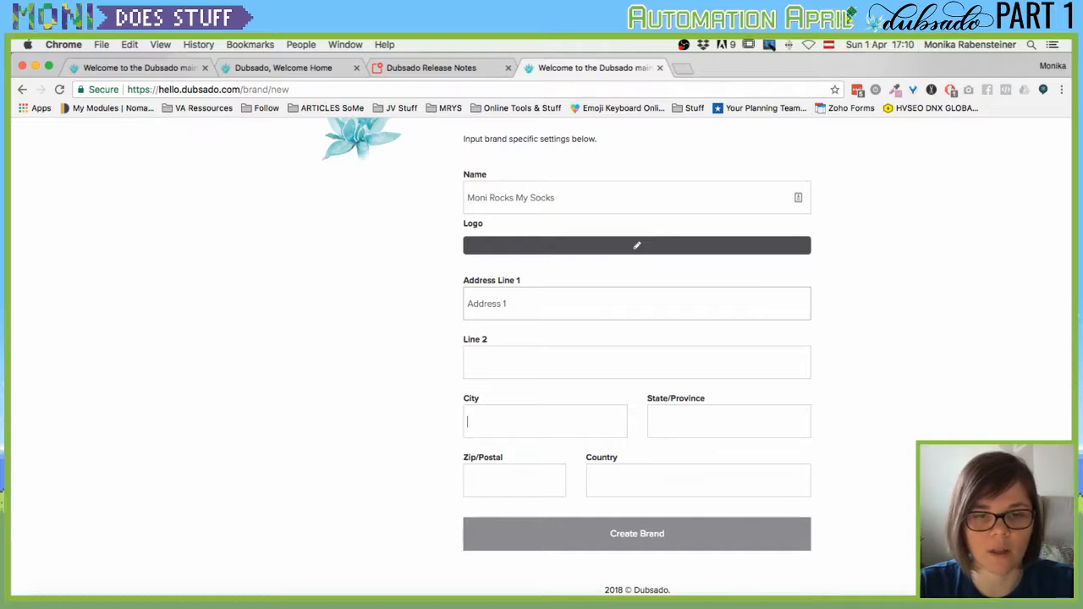
text(M)
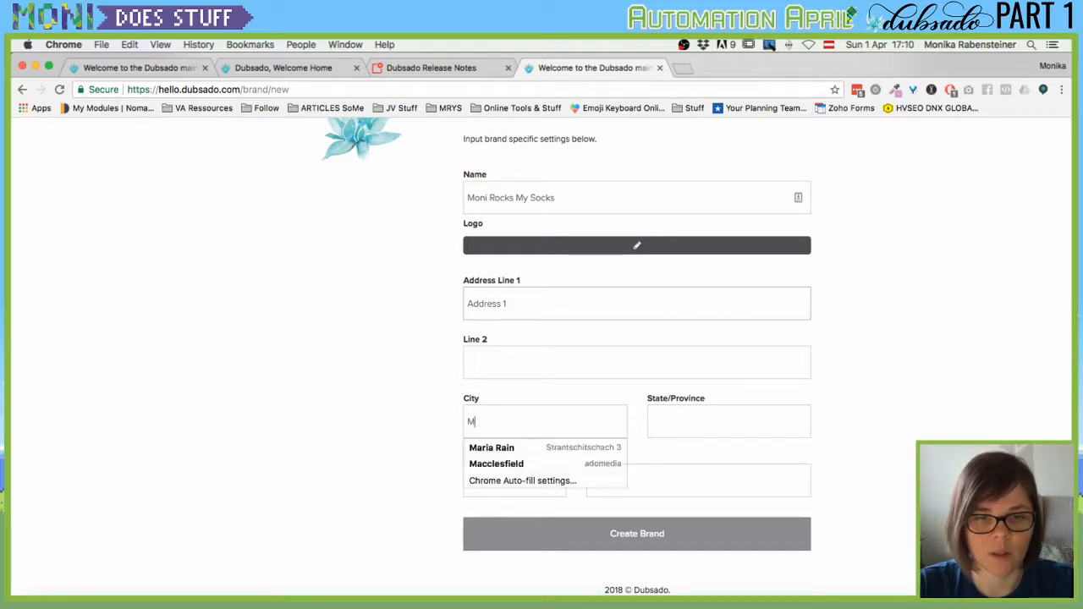
text(iddle of Now)
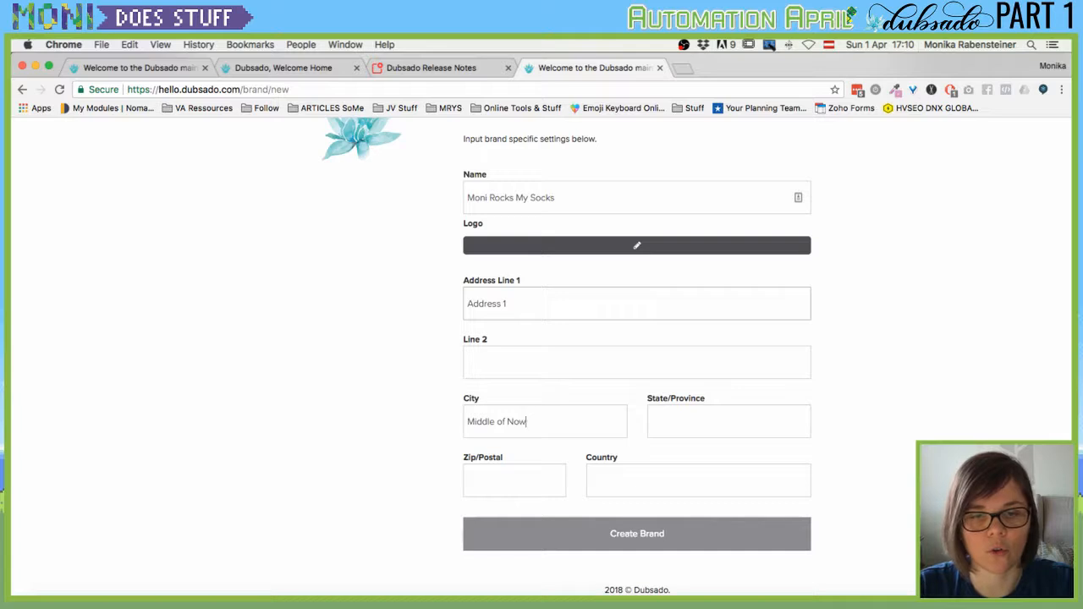
key(super+a)
text(Anytown)
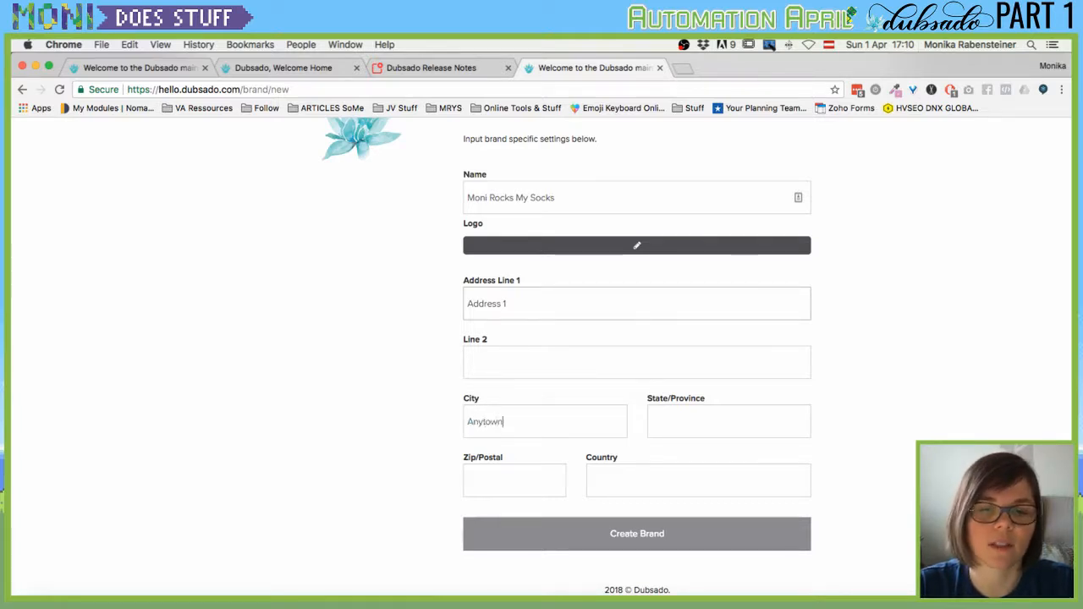
key(Tab)
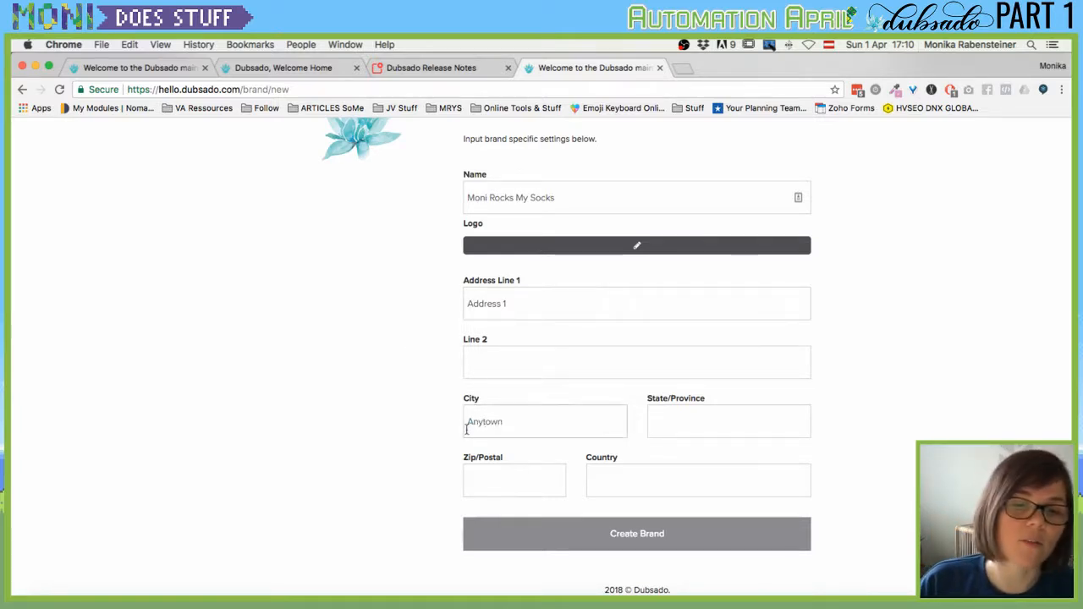
Enter zip 111111, country Austria and state Styria, then create the brand.
click(493, 484)
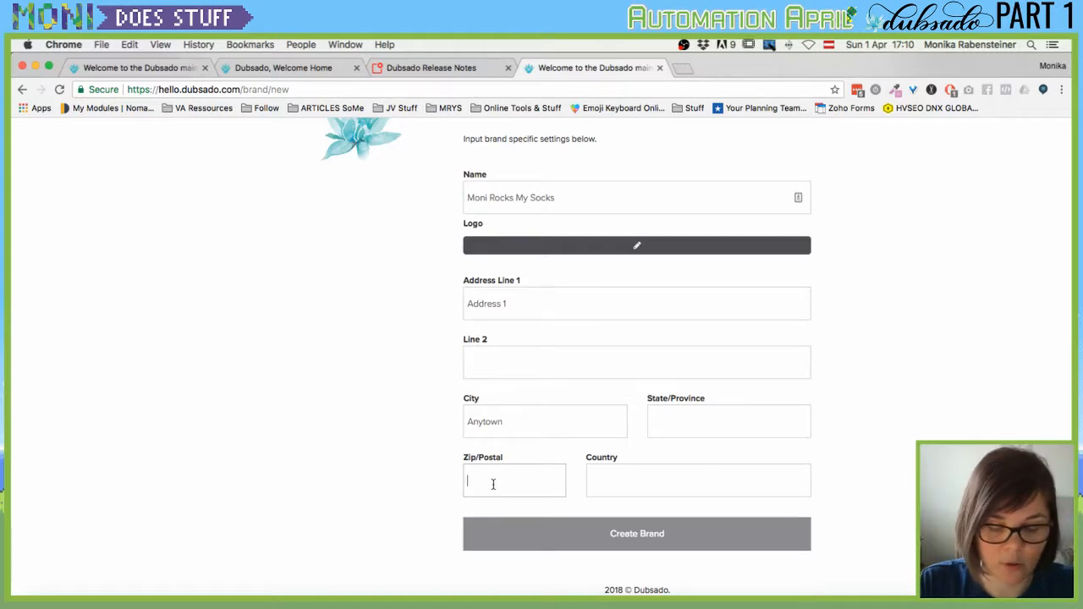
text(111111)
key(Tab)
text(A)
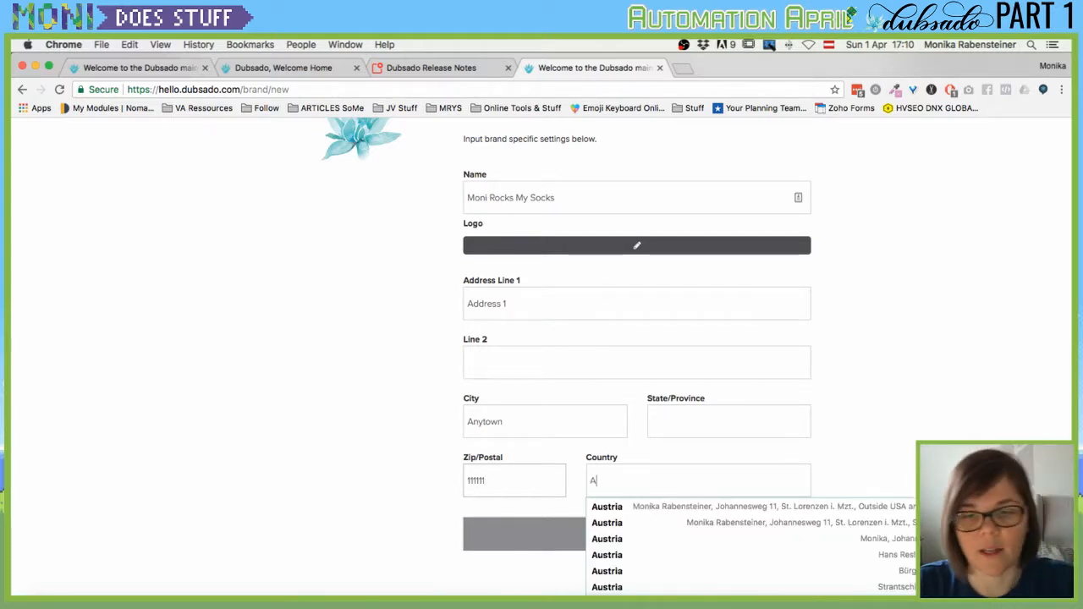
text(ustria)
click(314, 493)
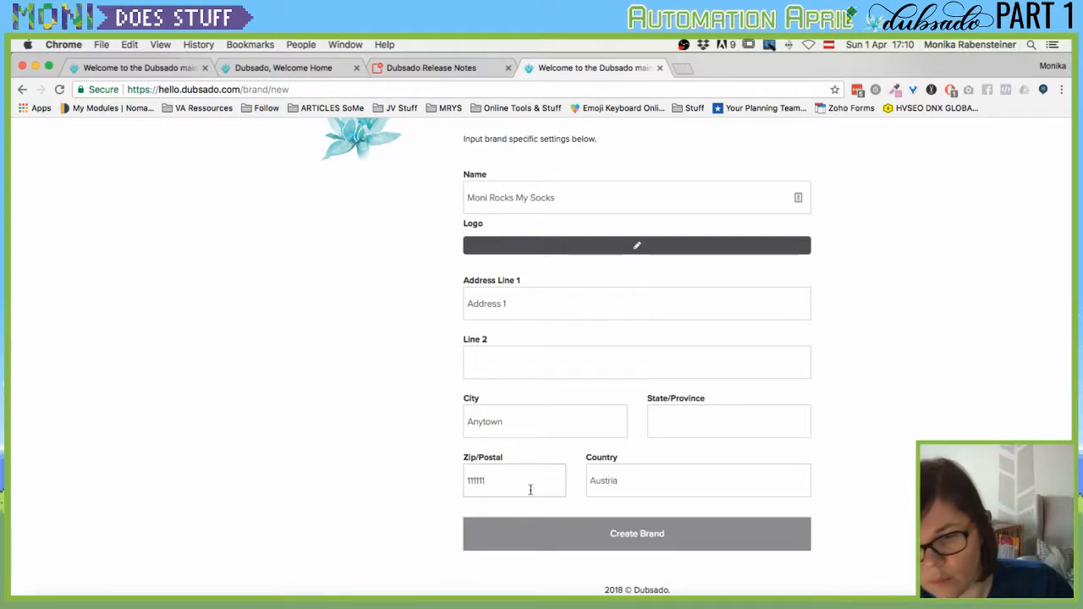
click(708, 416)
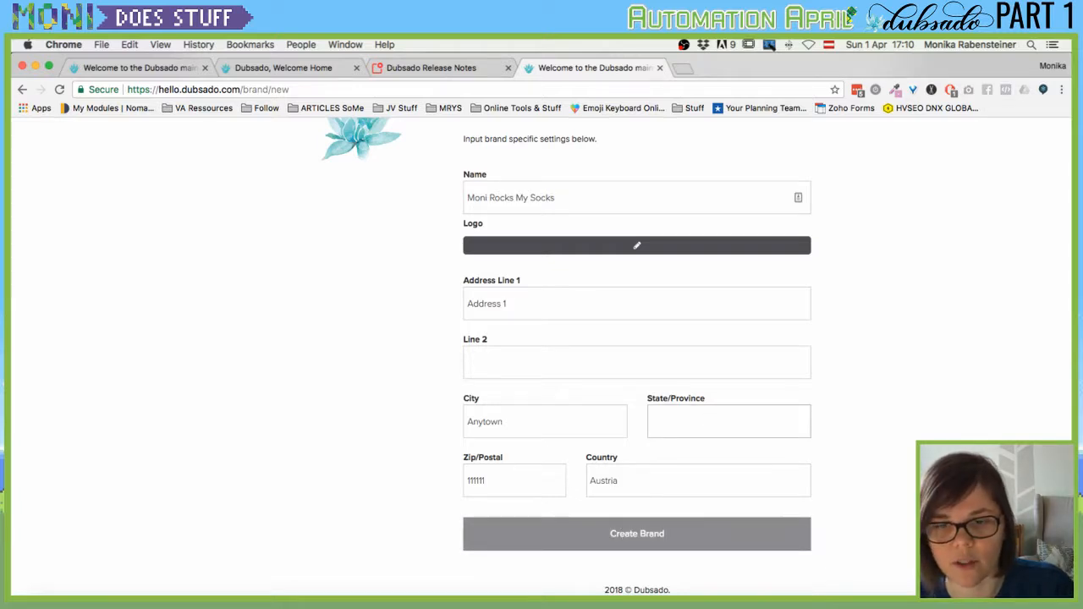
text(df)
key(BackSpace)
key(BackSpace)
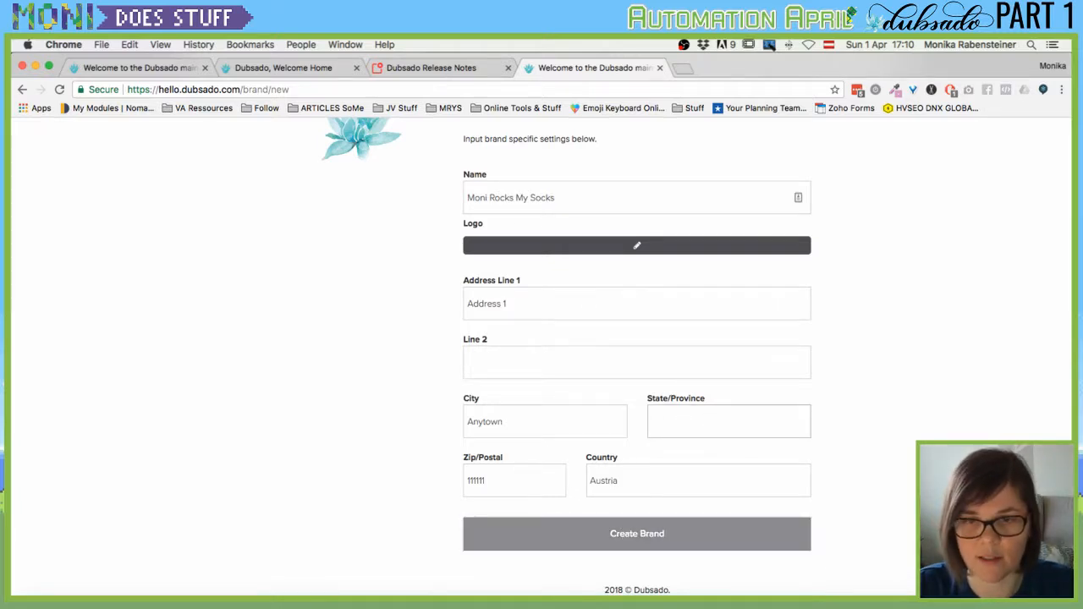
text(Stystri)
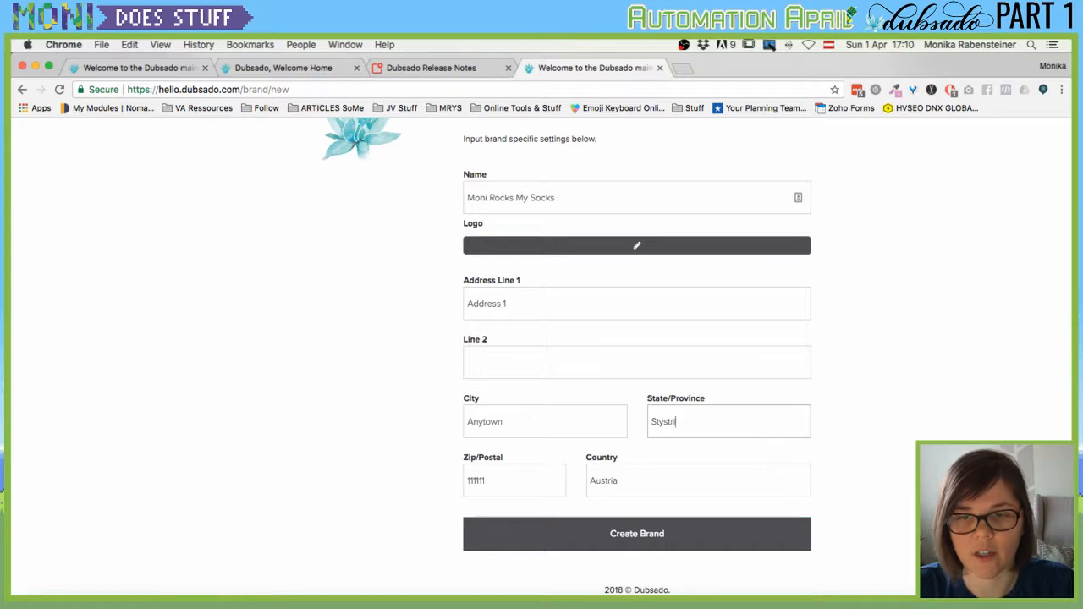
key(BackSpace)
key(BackSpace)
key(BackSpace)
key(BackSpace)
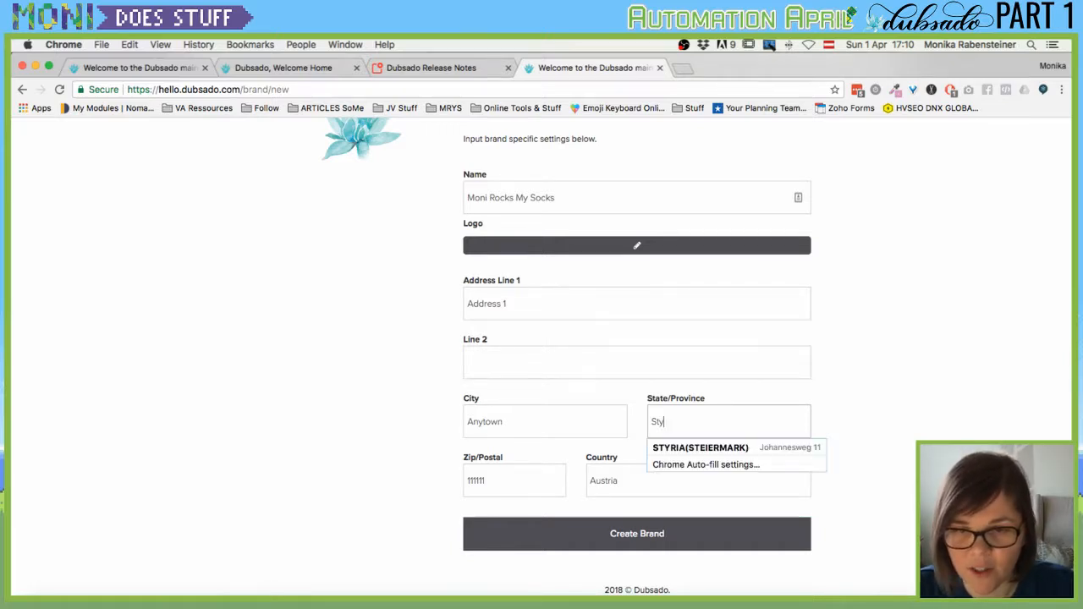
text(ria)
click(852, 413)
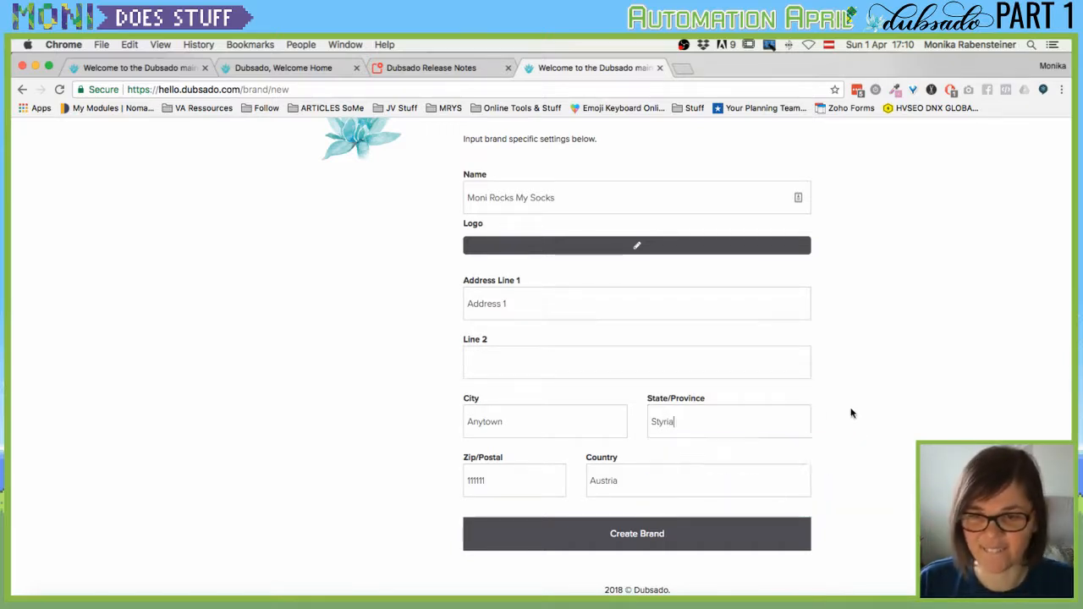
click(627, 546)
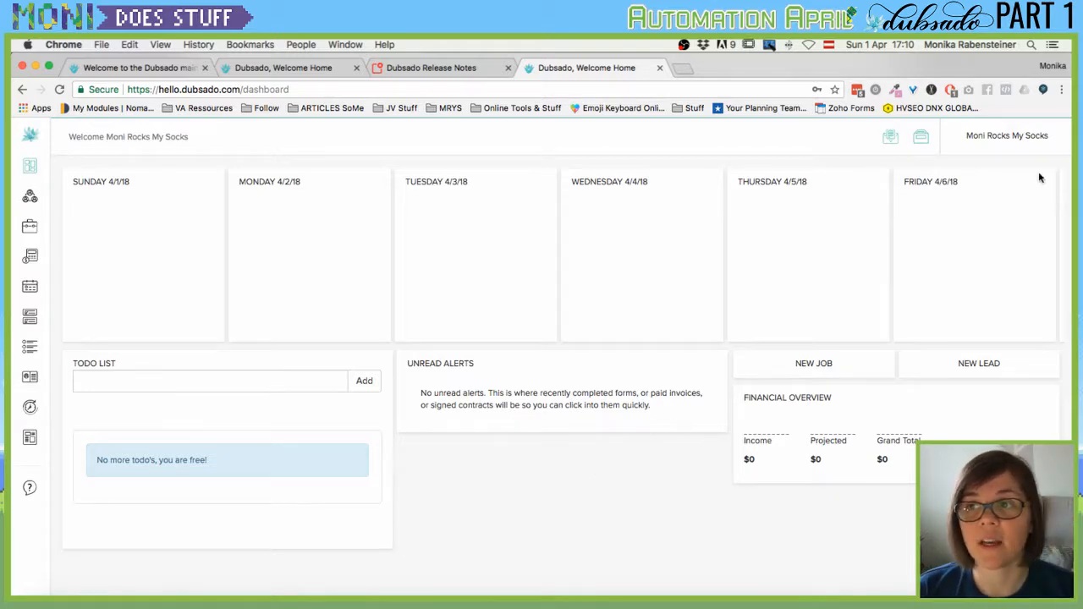
Peek at the brand and account options menu, then close it and look over the dashboard.
click(1004, 138)
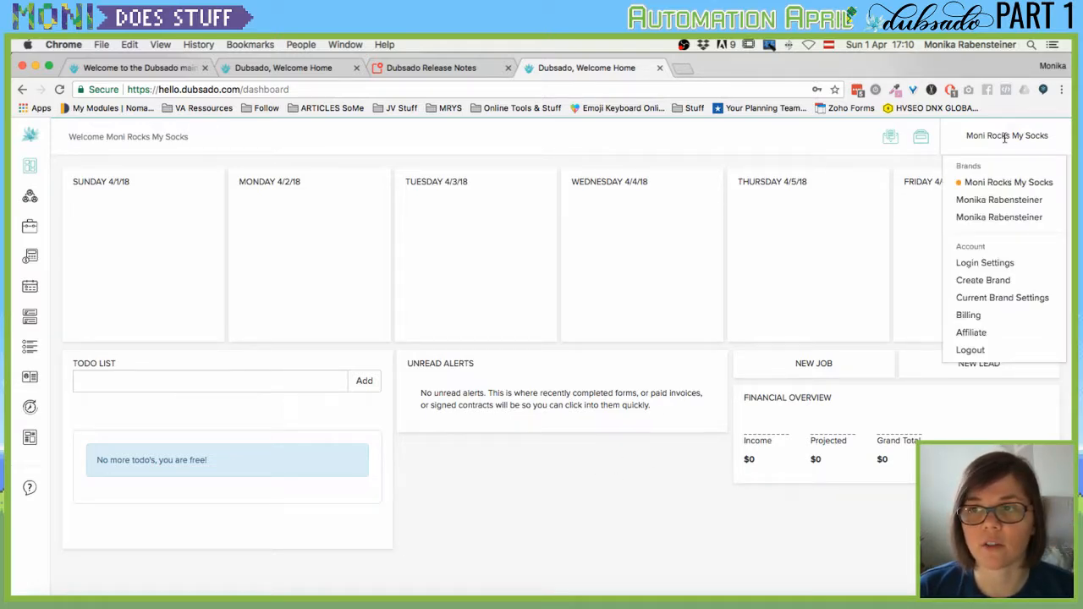
click(586, 525)
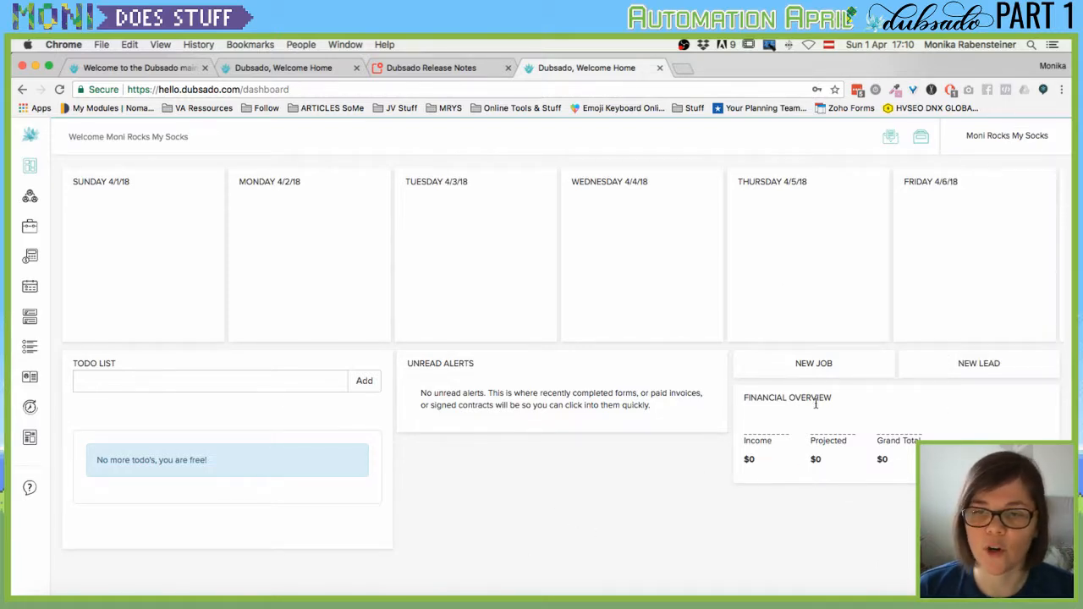
mouse_move(760, 436)
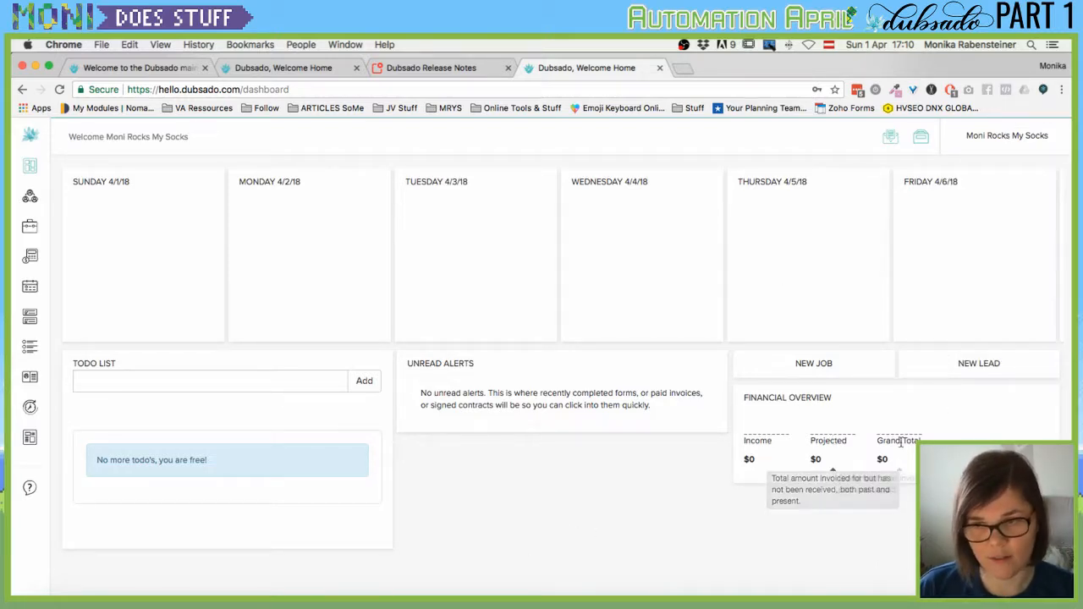
mouse_move(899, 447)
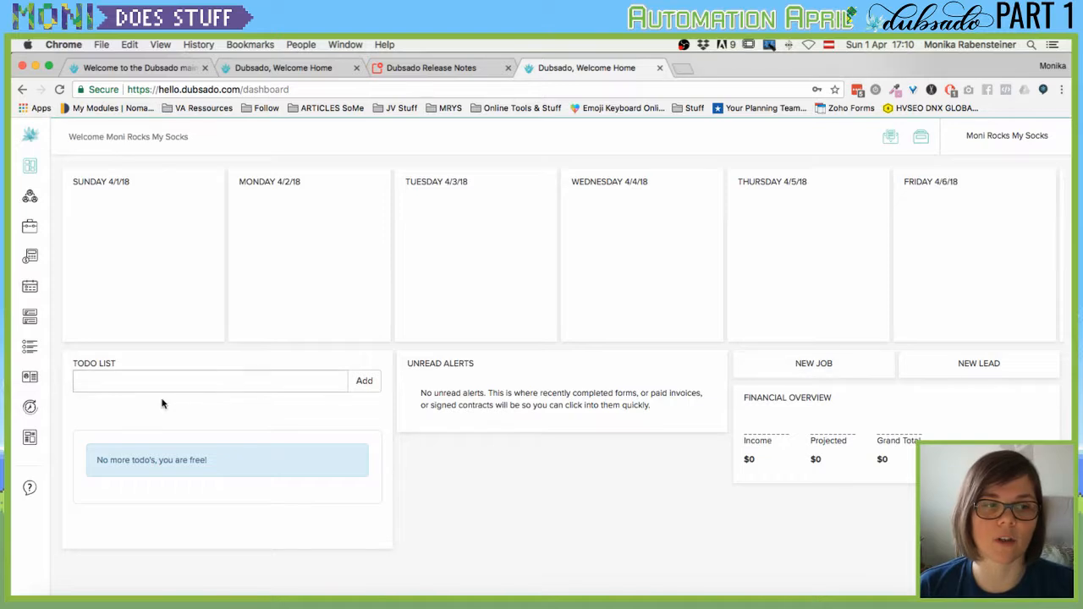
Start a to-do item, scroll the weekly calendar, then view the empty inbox.
click(112, 378)
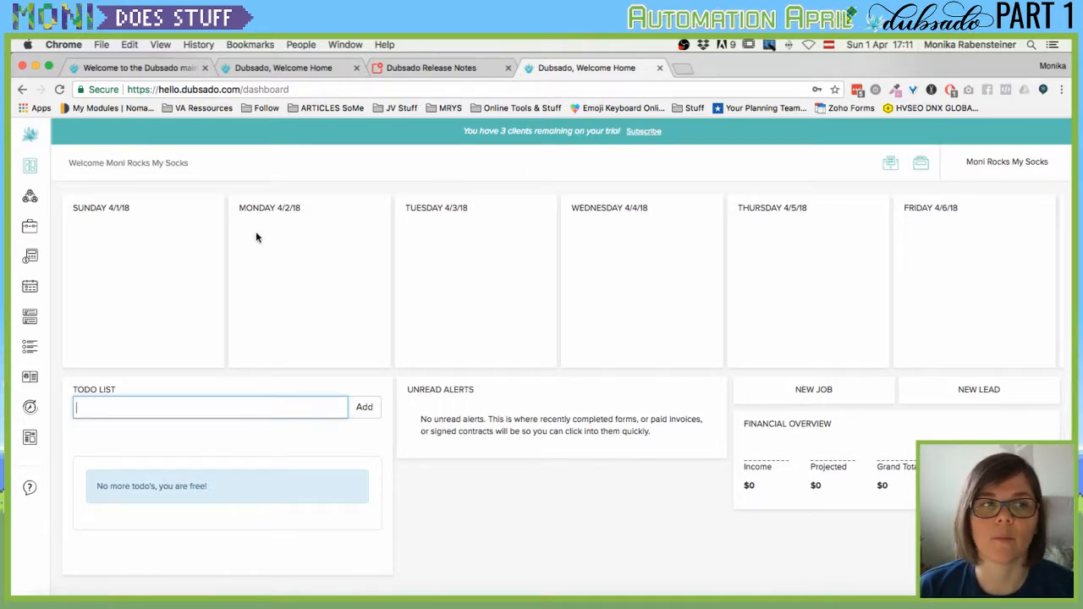
scroll(356, 252, right, 1)
scroll(510, 283, right, 3)
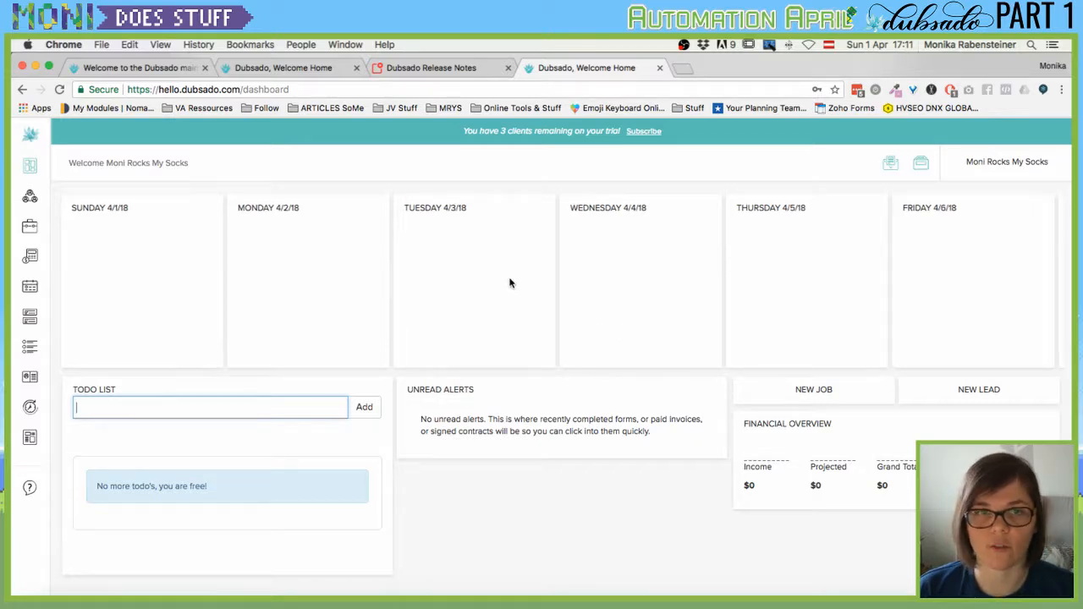
scroll(508, 283, left, 3)
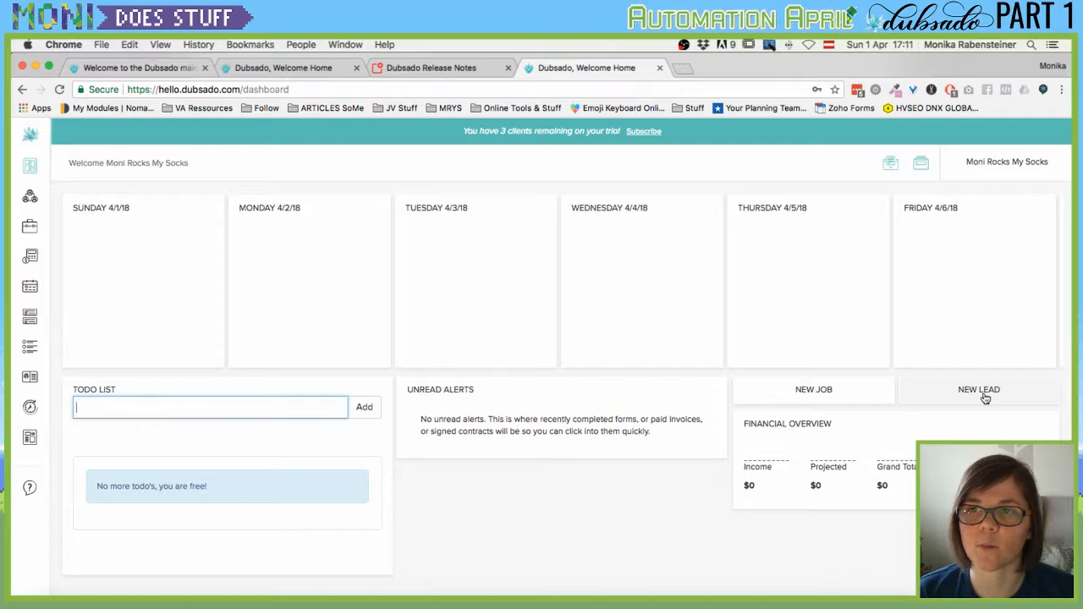
click(890, 166)
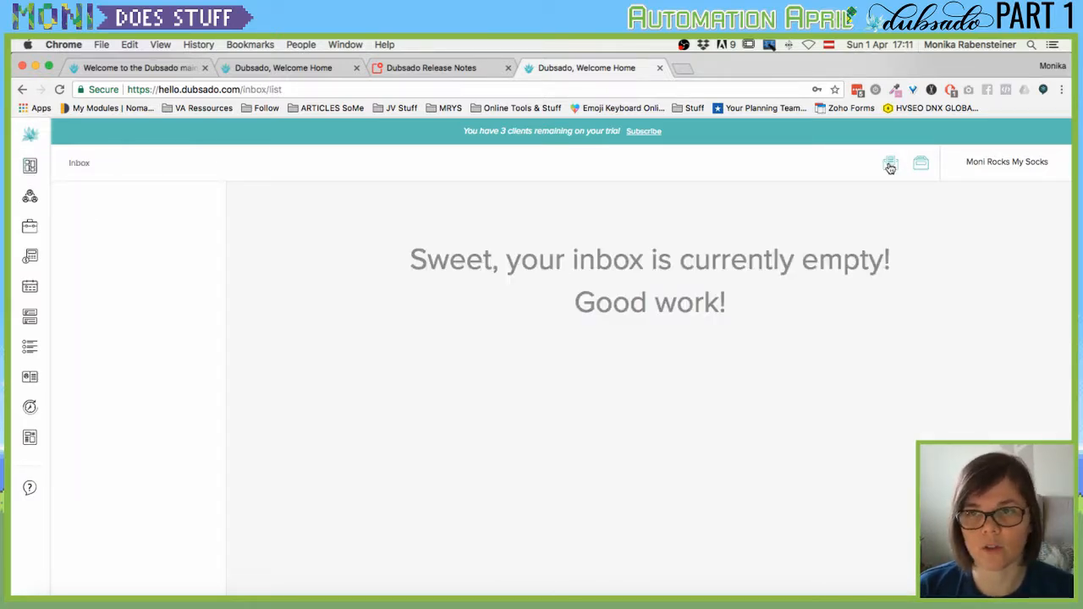
Check and close the notifications, then return to the brand dashboard.
click(921, 165)
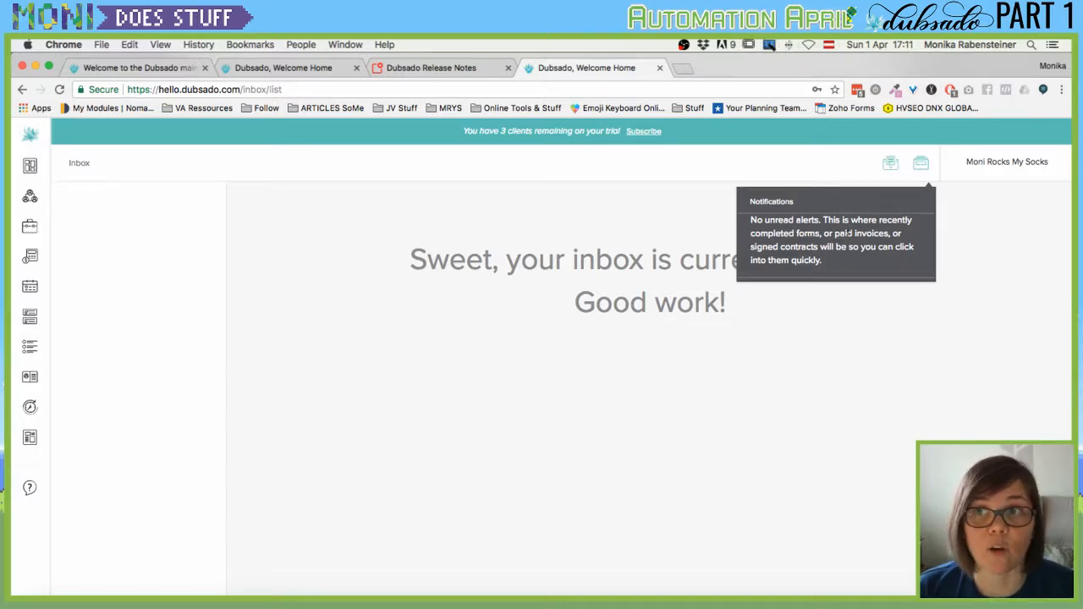
click(641, 175)
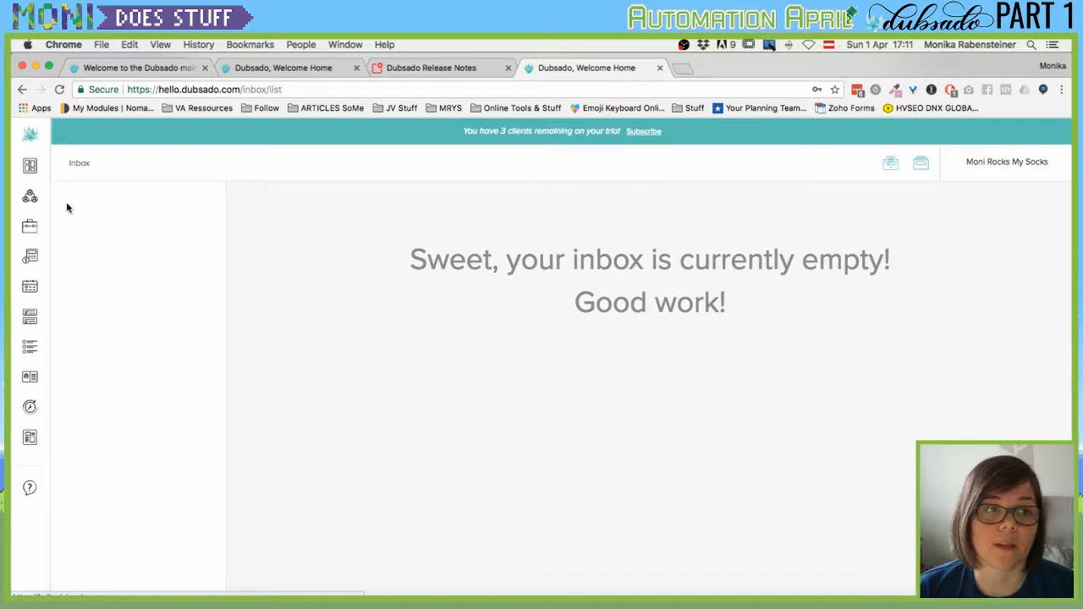
click(30, 165)
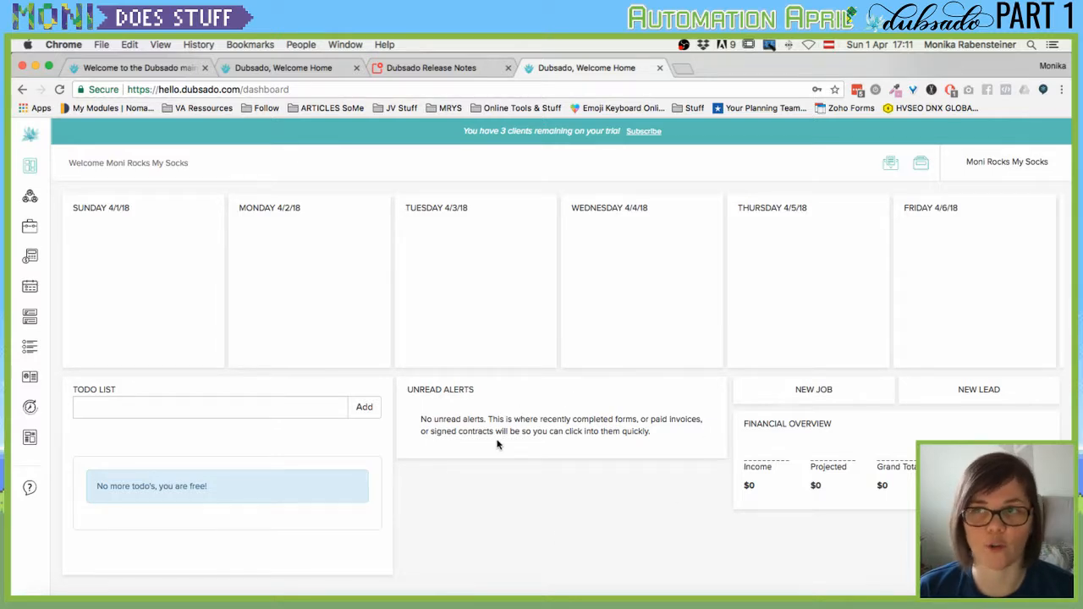
mouse_move(40, 171)
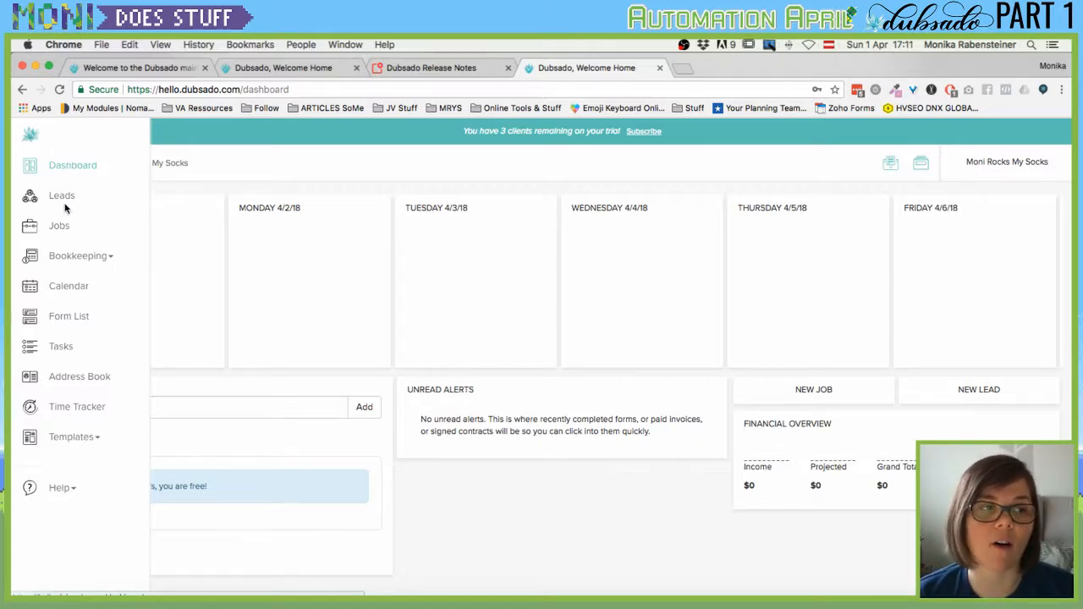
View the Bookkeeping reports for the Last 365 Days, then show the April 2018 calendar.
click(78, 256)
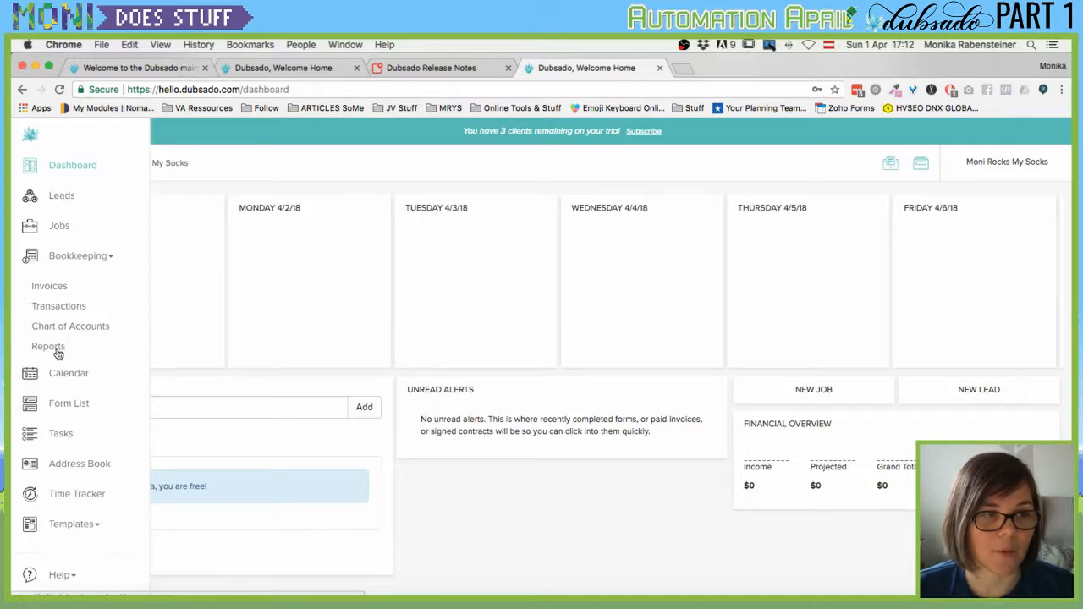
click(56, 349)
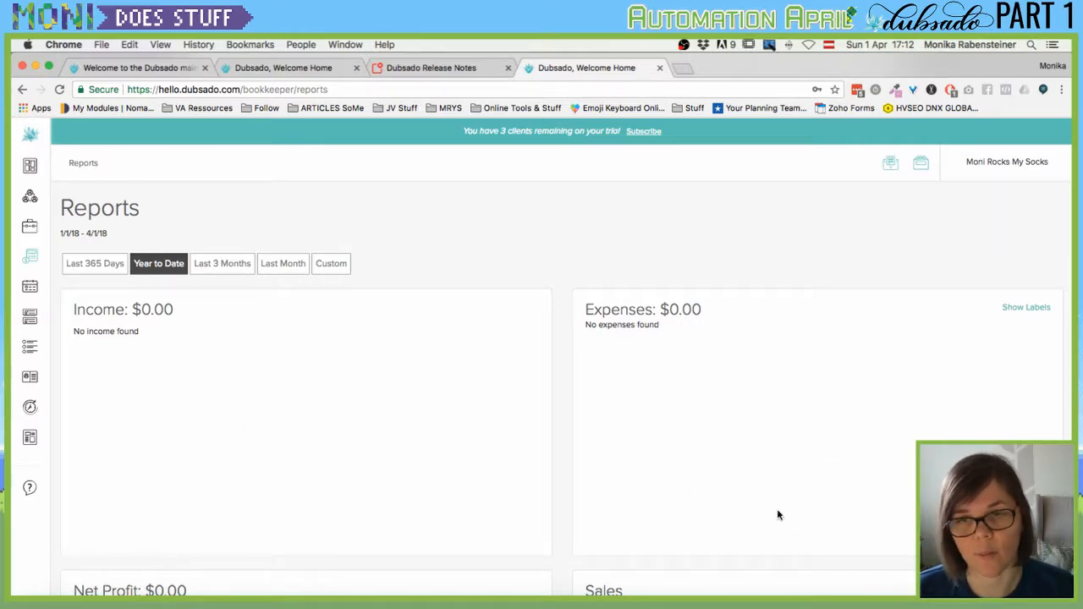
scroll(278, 325, down, 3)
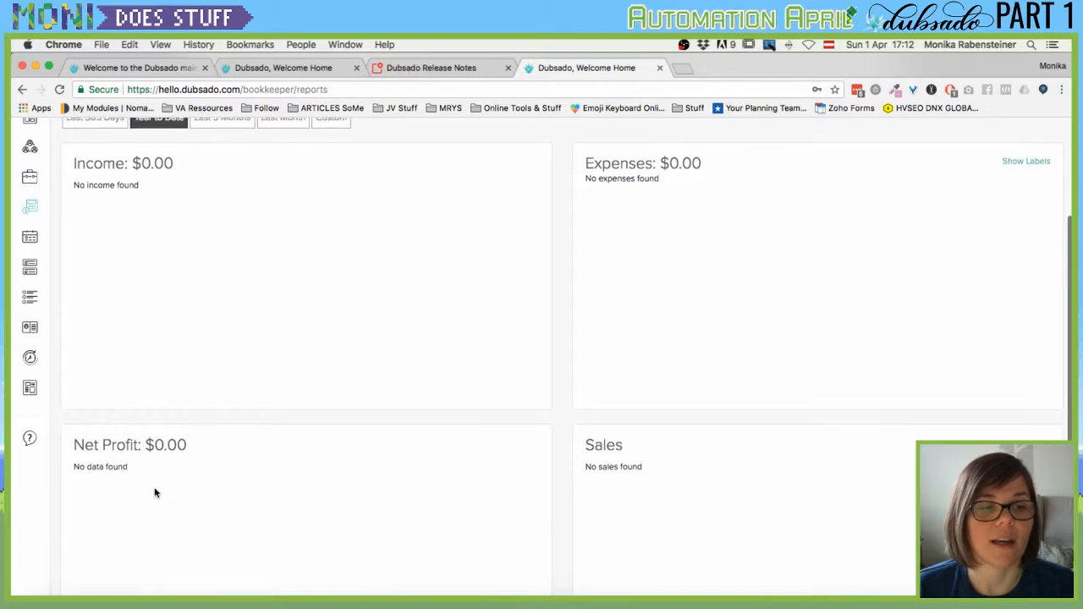
scroll(154, 494, down, 2)
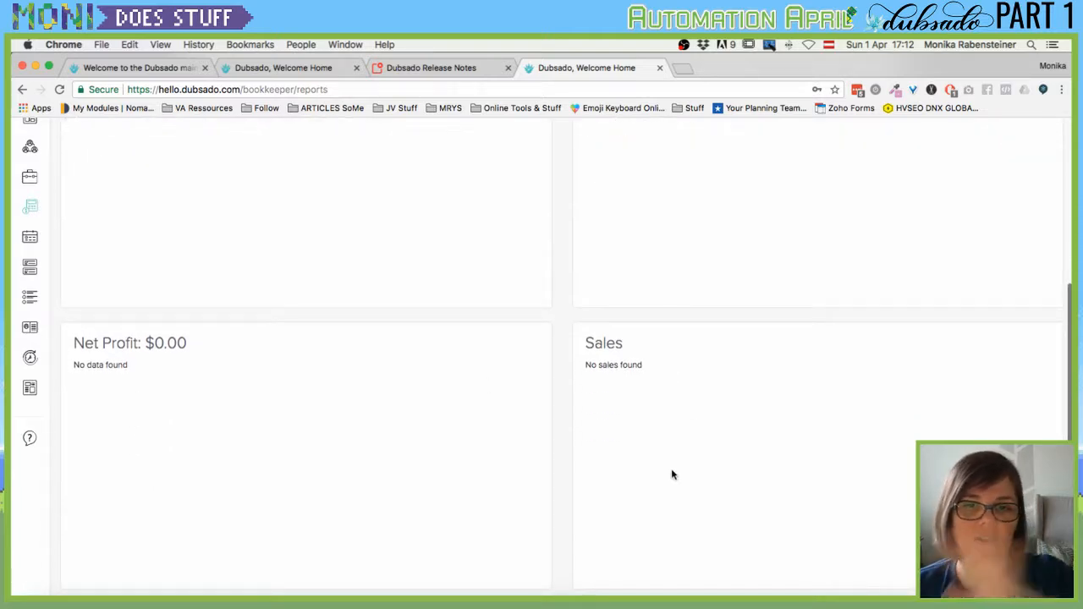
scroll(672, 475, up, 5)
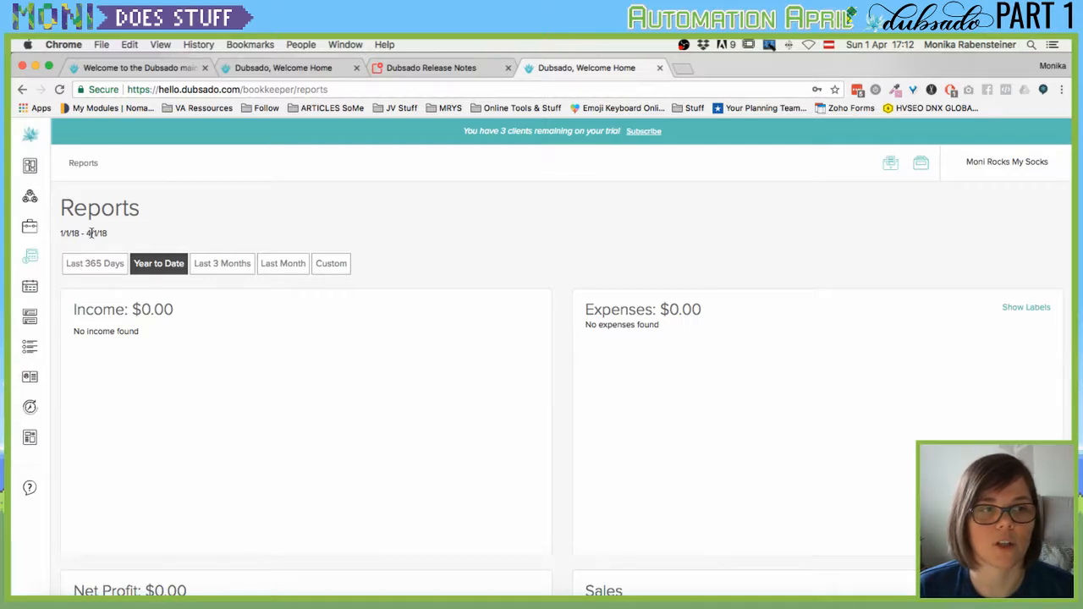
click(330, 264)
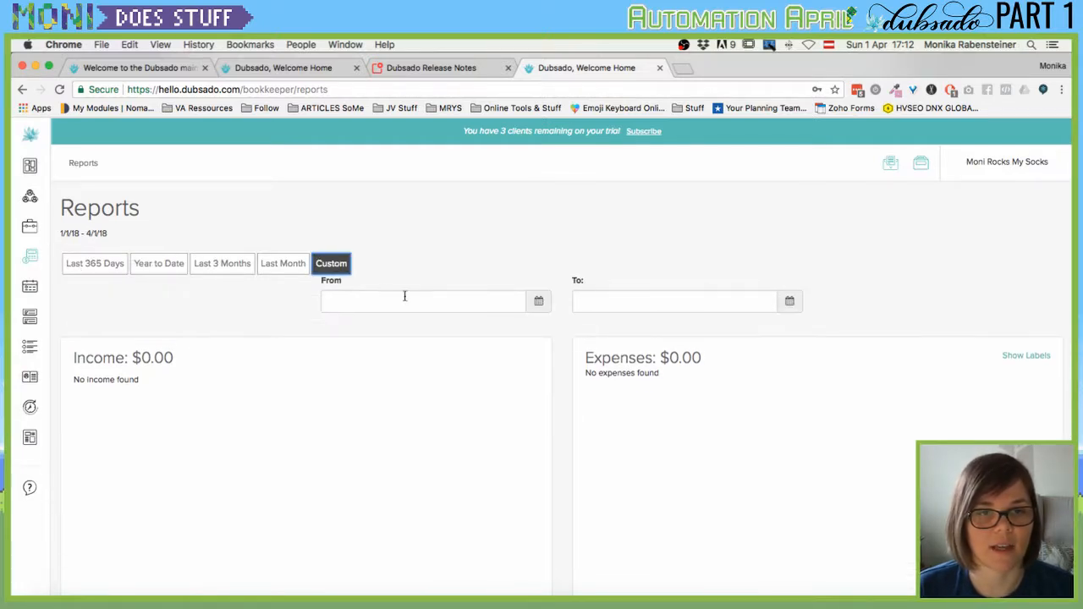
click(93, 265)
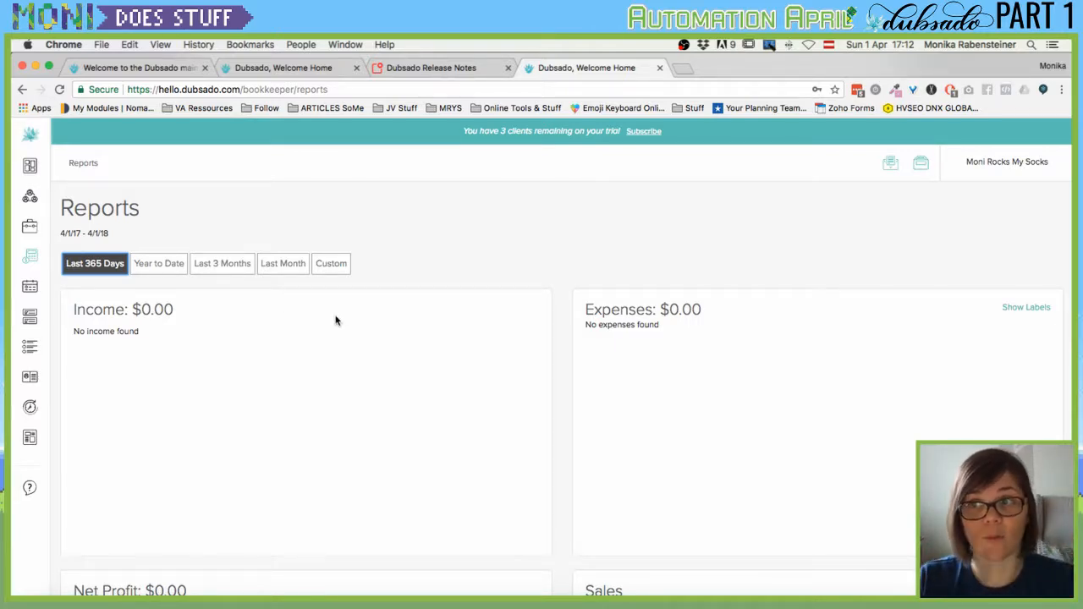
mouse_move(56, 266)
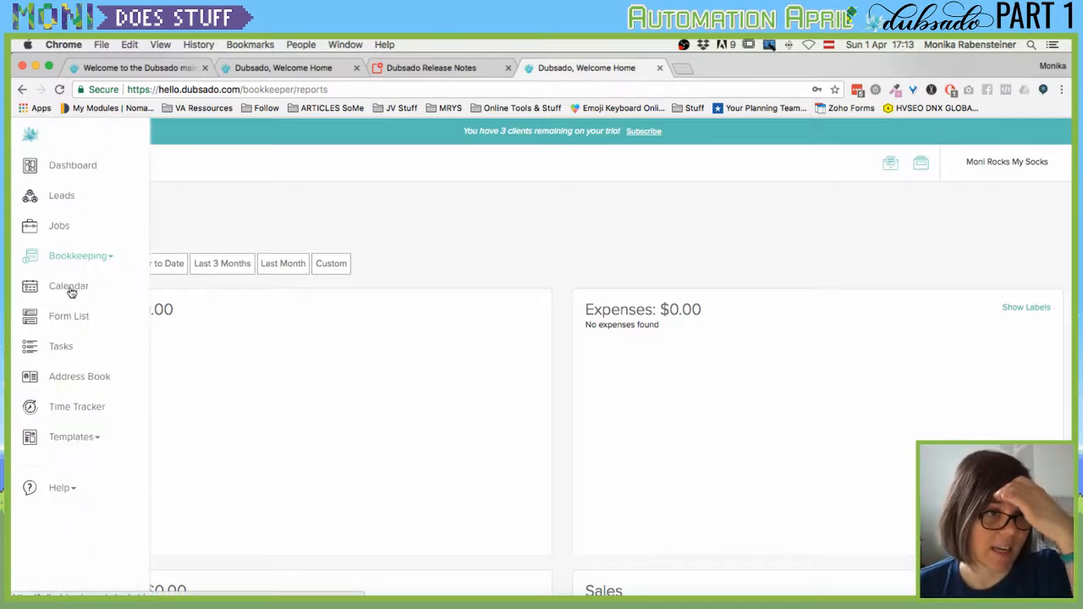
click(71, 288)
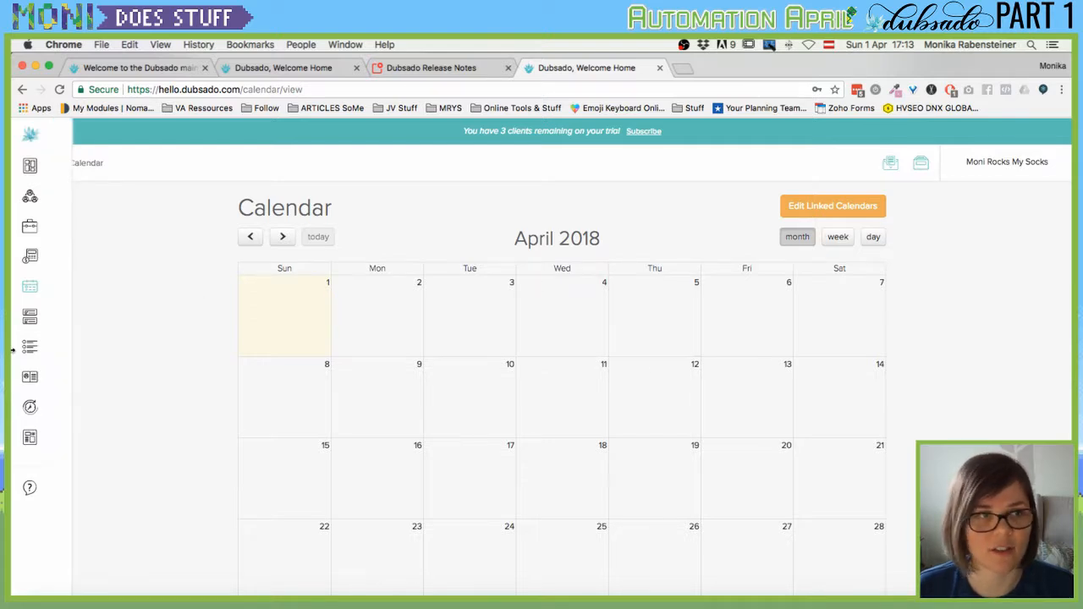
Pass through the forms list to the empty Tasks page.
mouse_move(29, 324)
click(68, 318)
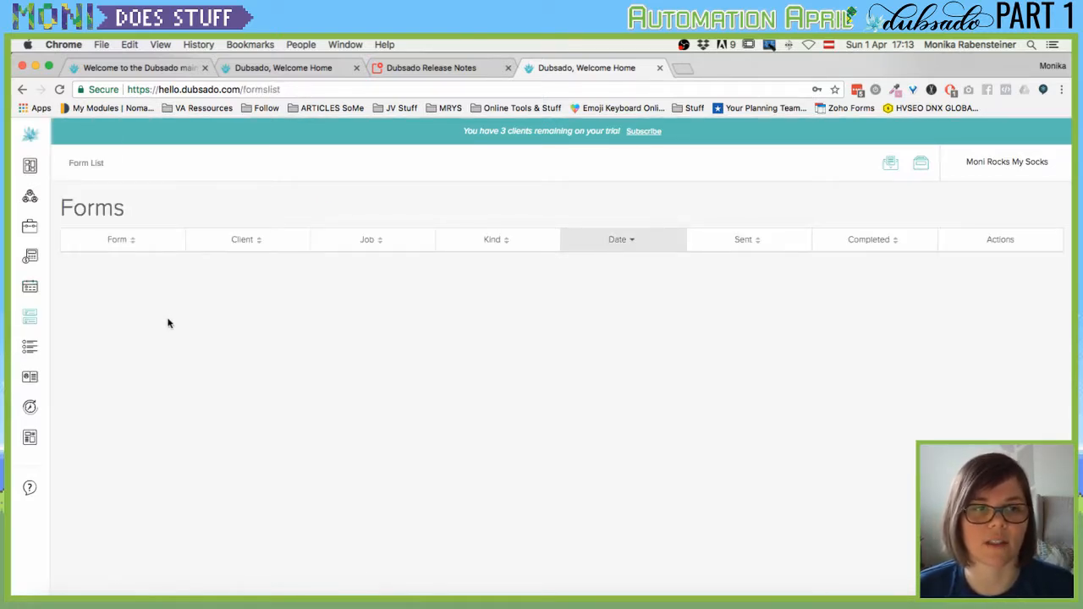
mouse_move(13, 419)
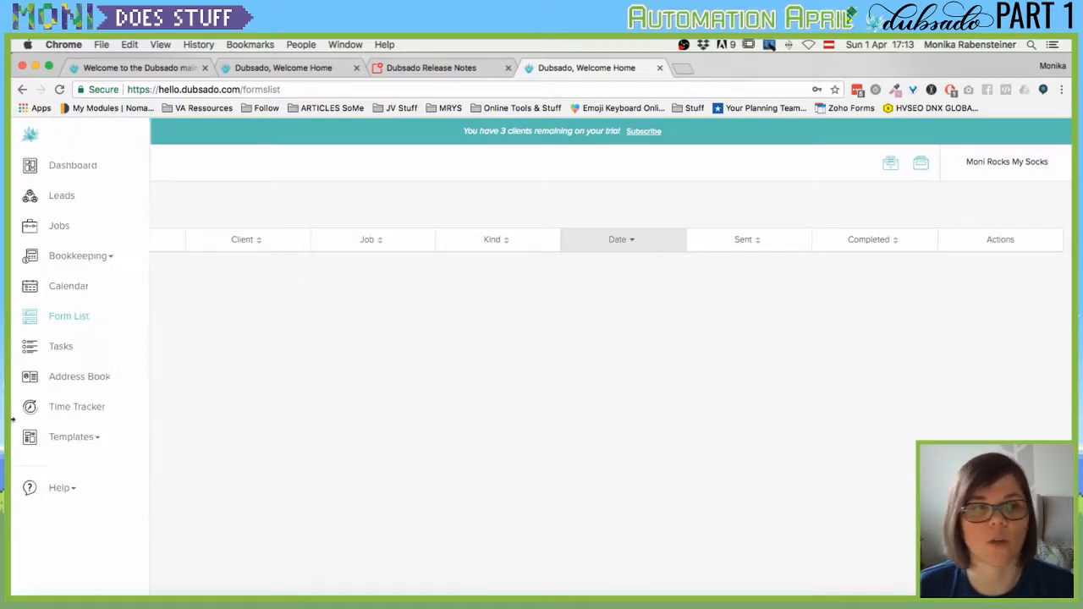
click(70, 347)
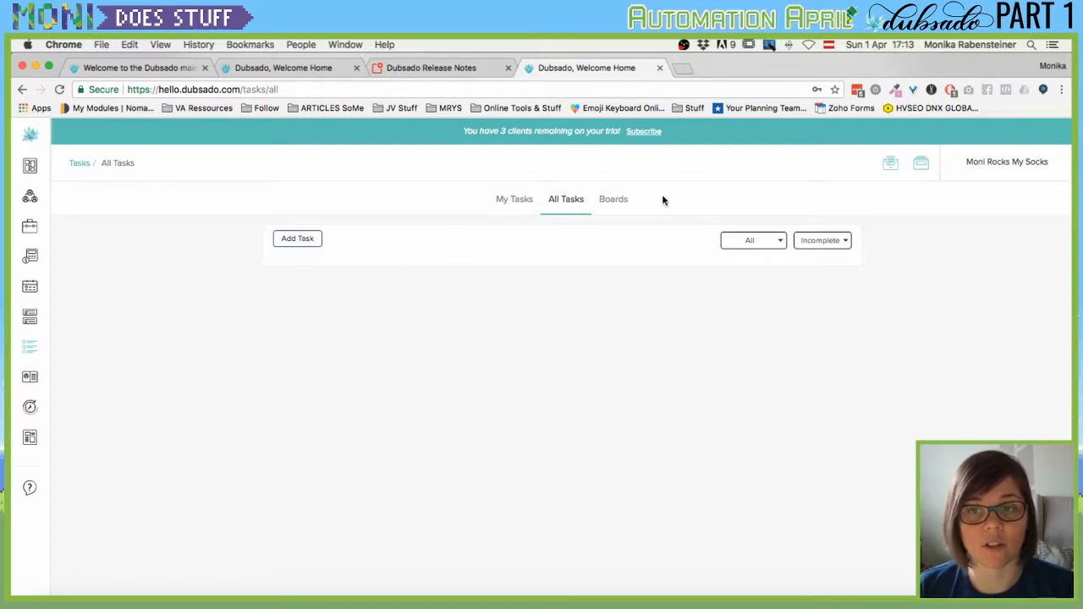
Check the Boards view options unchanged, then bring up the Address Book client list.
click(622, 204)
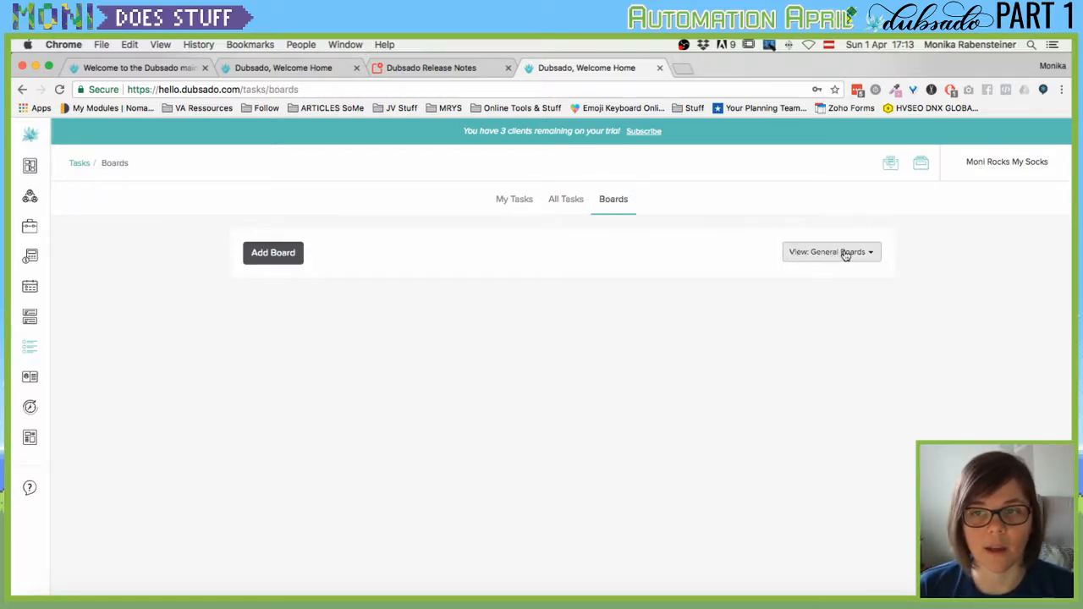
click(872, 254)
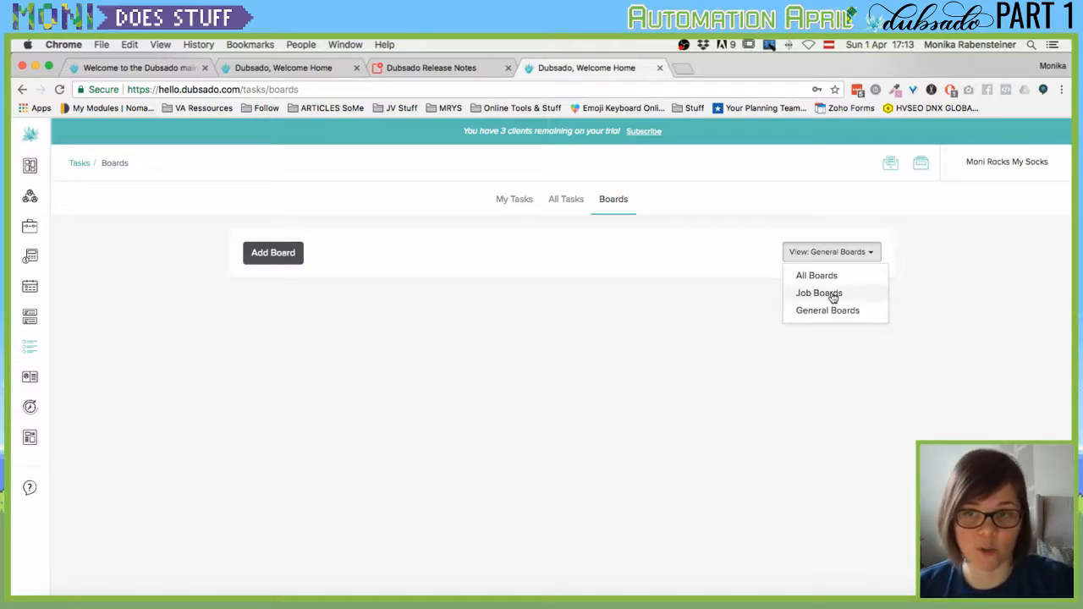
click(176, 371)
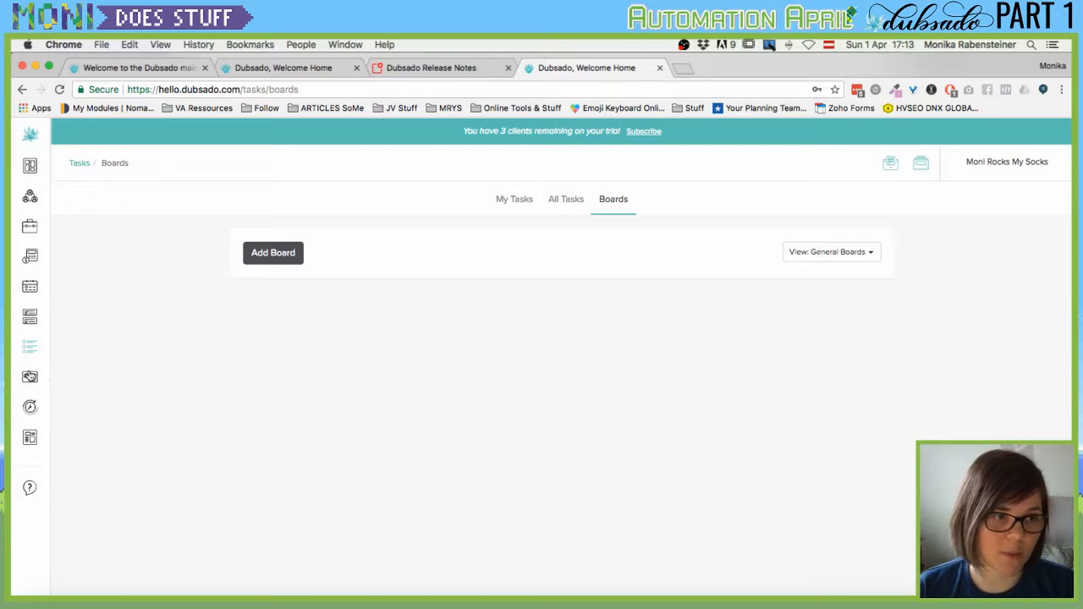
mouse_move(120, 396)
click(97, 377)
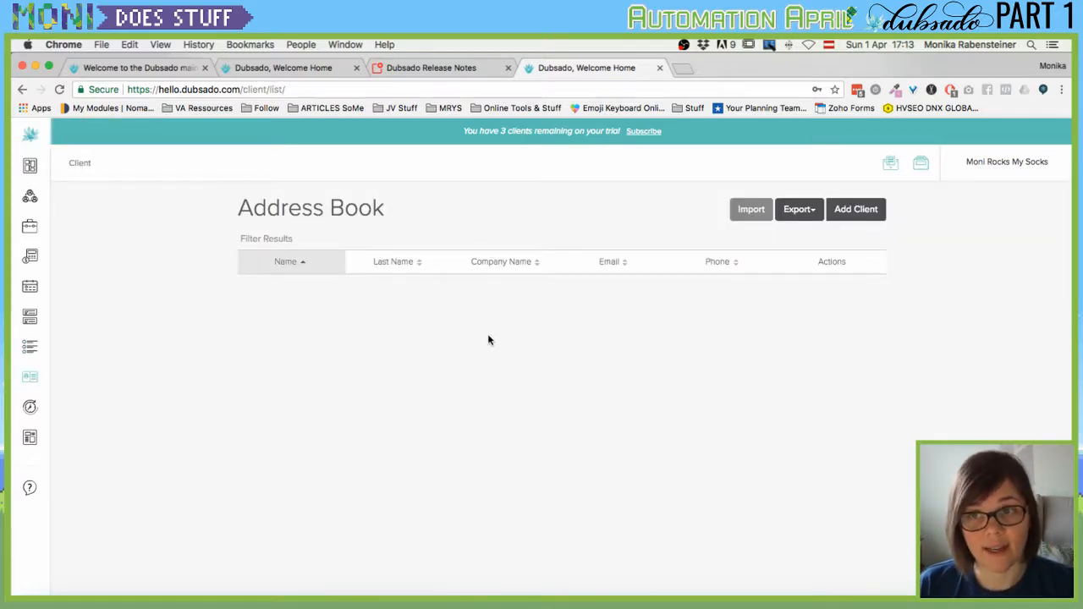
Peek at the client Export options, close them, and go to the Time Tracker.
click(806, 211)
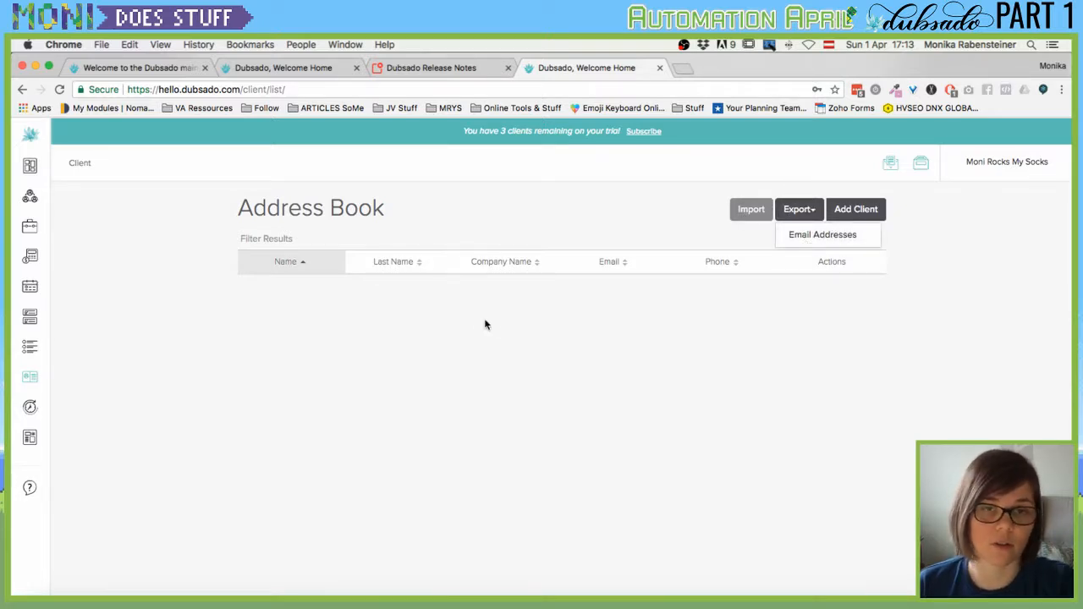
click(360, 356)
scroll(191, 346, down, 1)
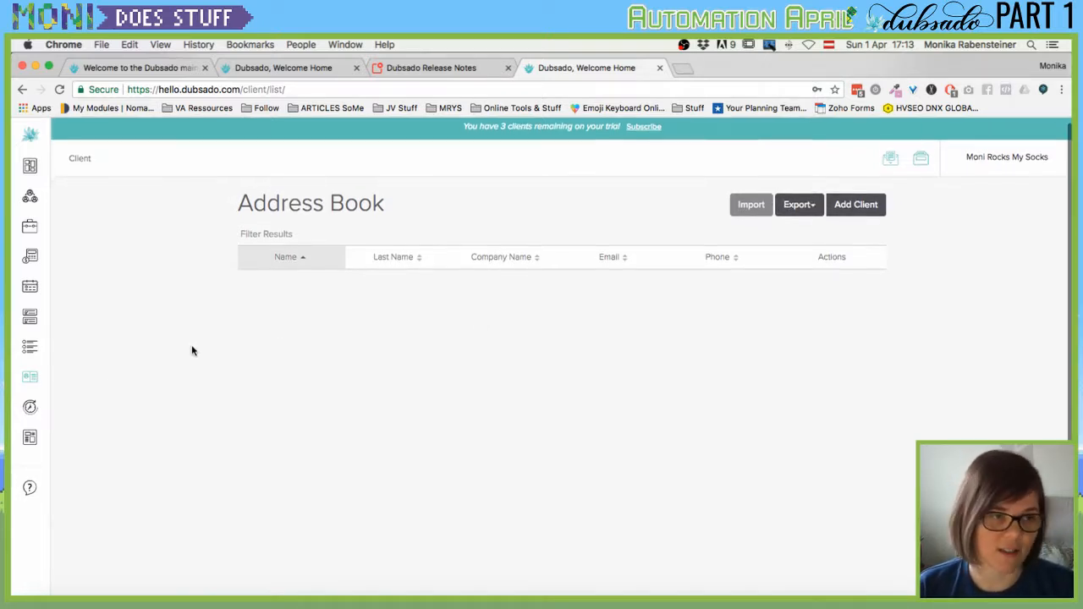
mouse_move(20, 423)
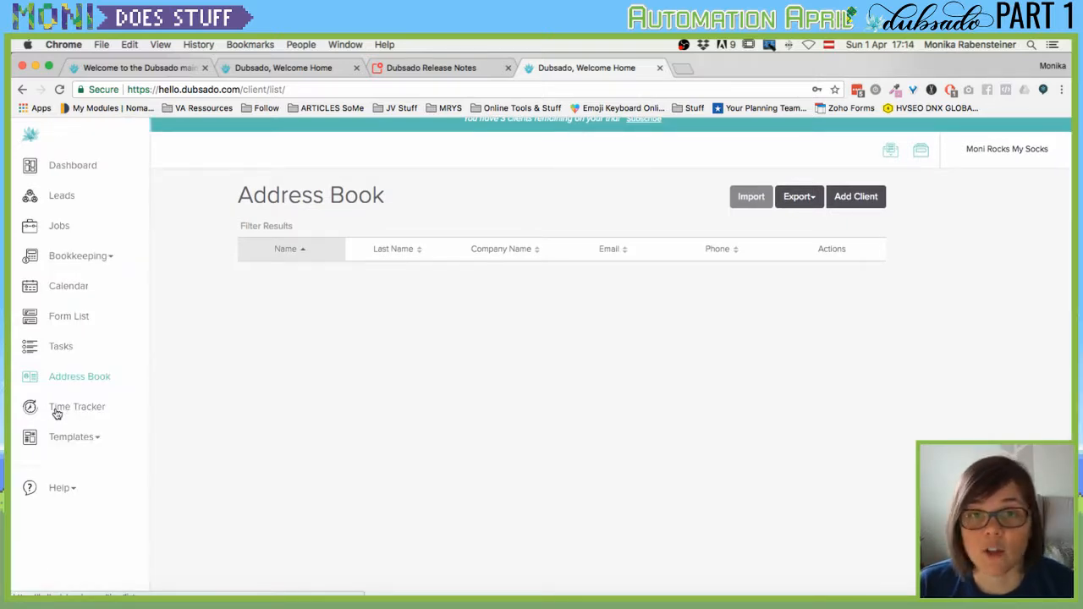
click(57, 414)
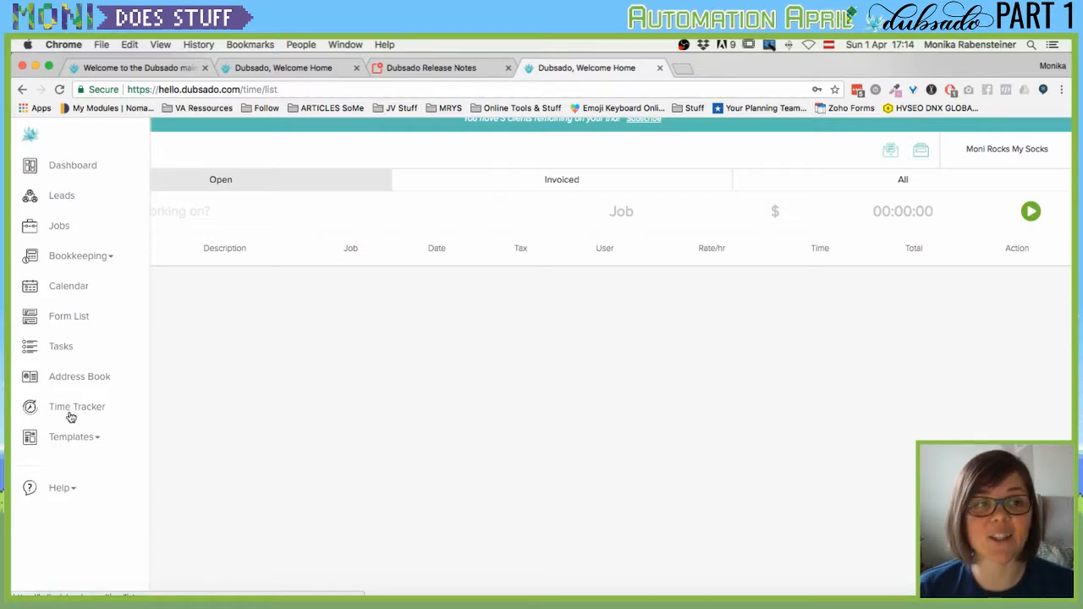
Try the Time Tracker's description field, job picker and Invoiced/Open entry tabs.
click(191, 210)
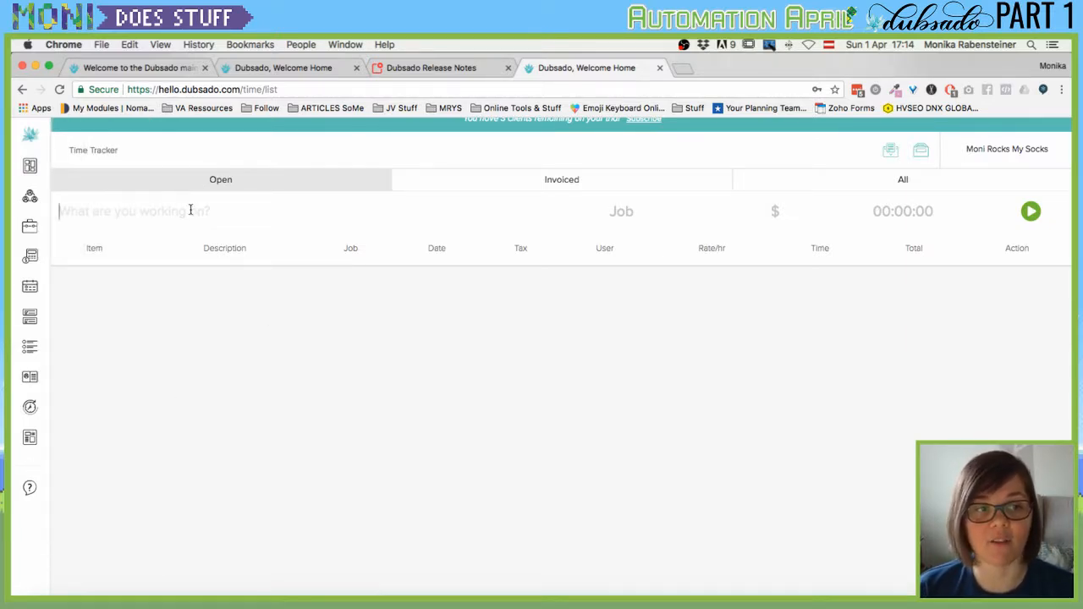
click(610, 221)
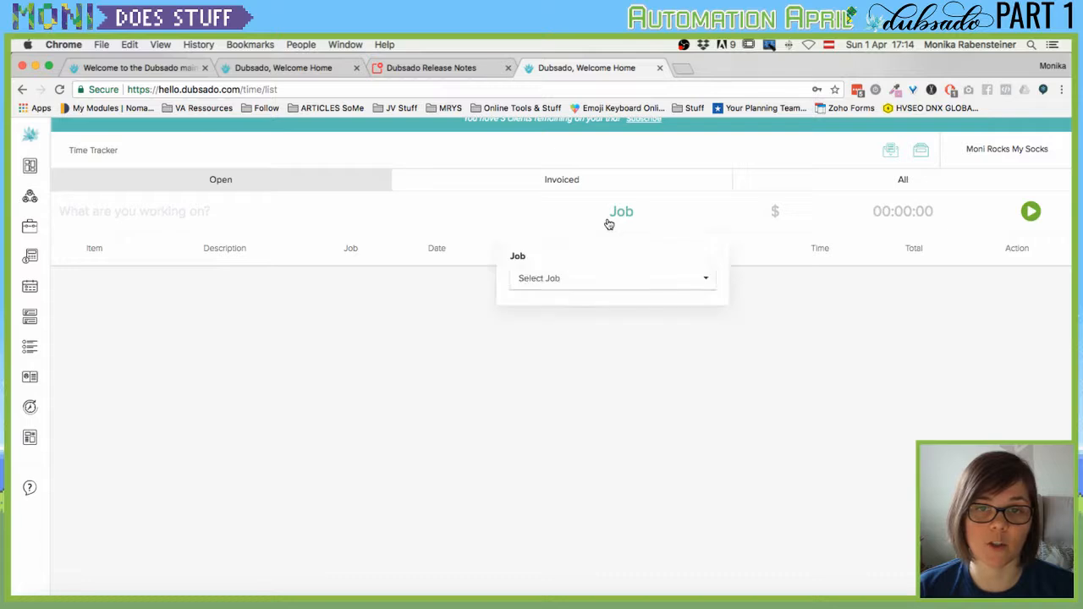
click(303, 210)
click(499, 185)
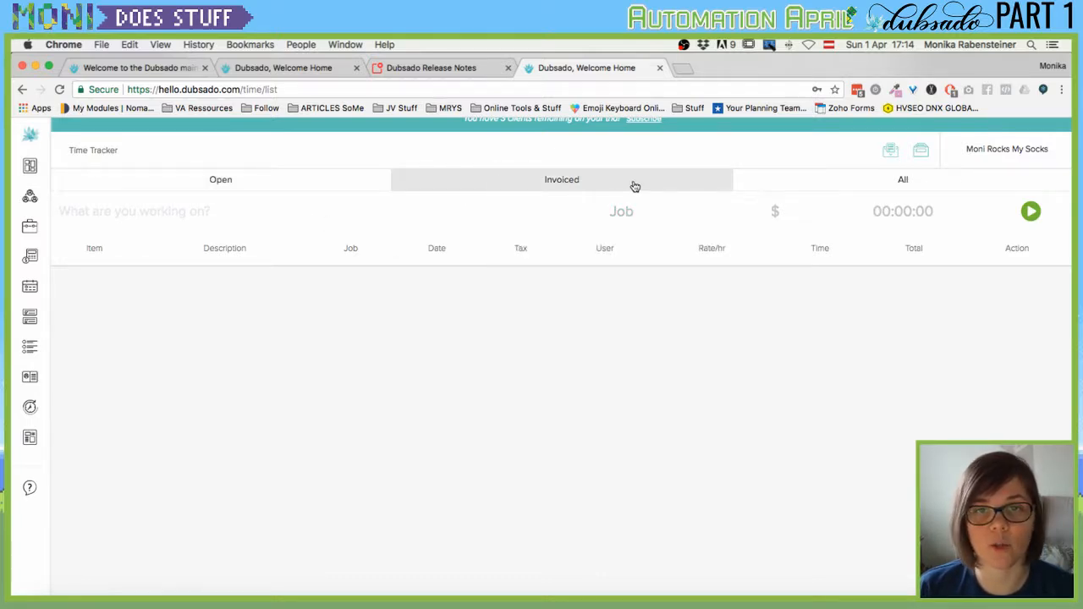
click(281, 186)
Expand the template types in the sidebar and bring up the account and brands menu.
mouse_move(23, 435)
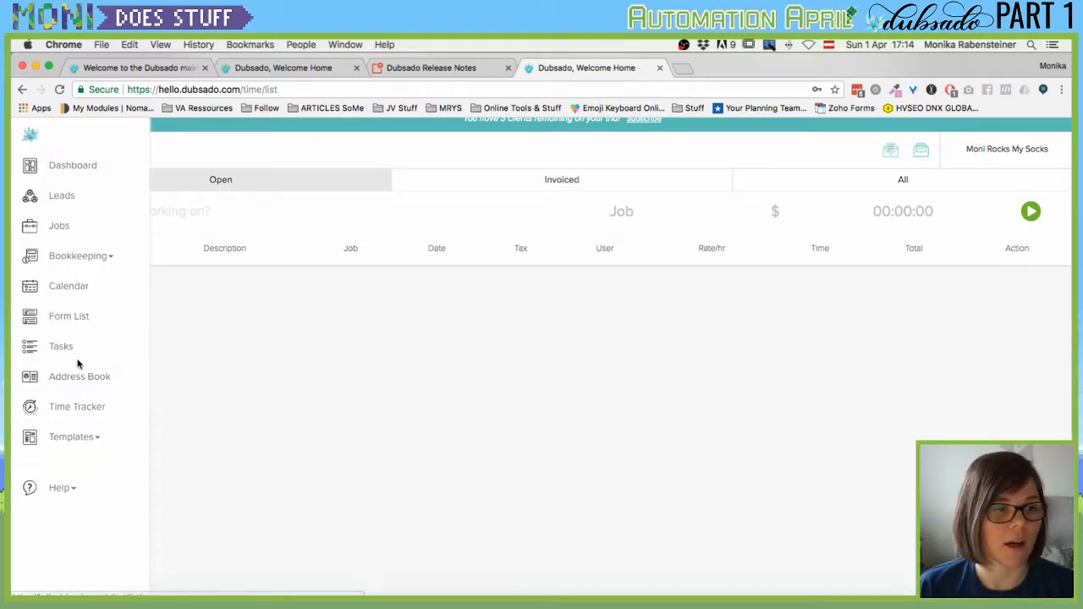
click(71, 442)
scroll(69, 444, down, 2)
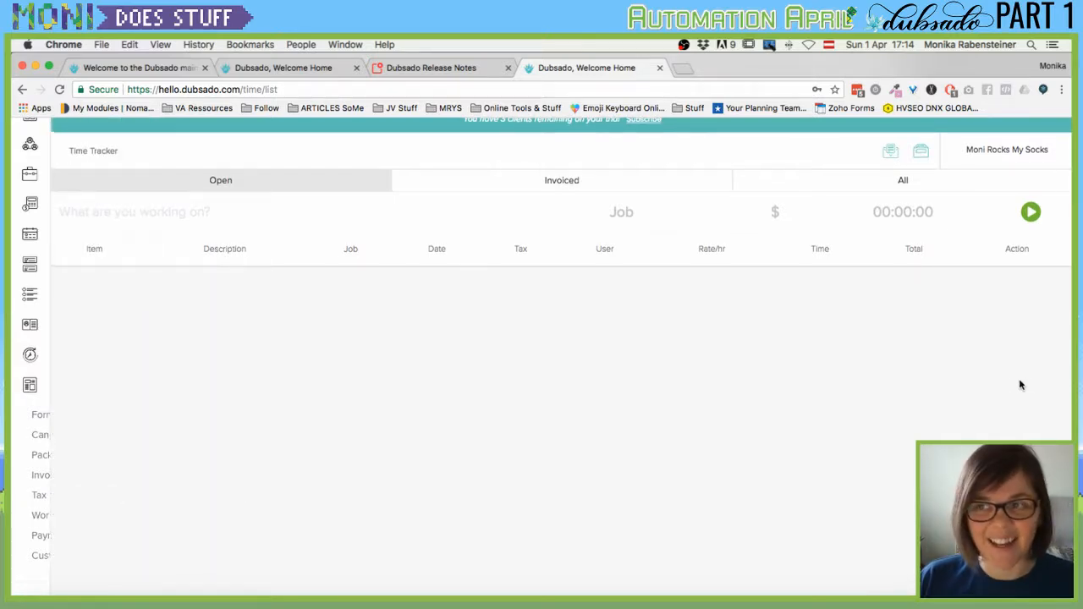
click(999, 158)
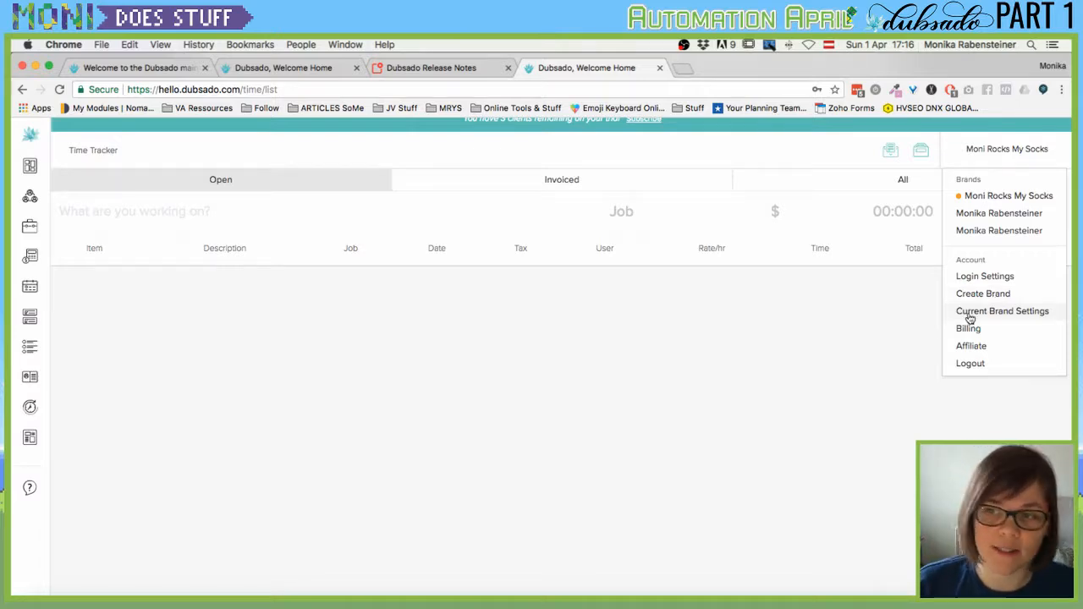
Visit Login Settings, then show the current brand's settings with color #55d3c9 and Austria address.
click(987, 278)
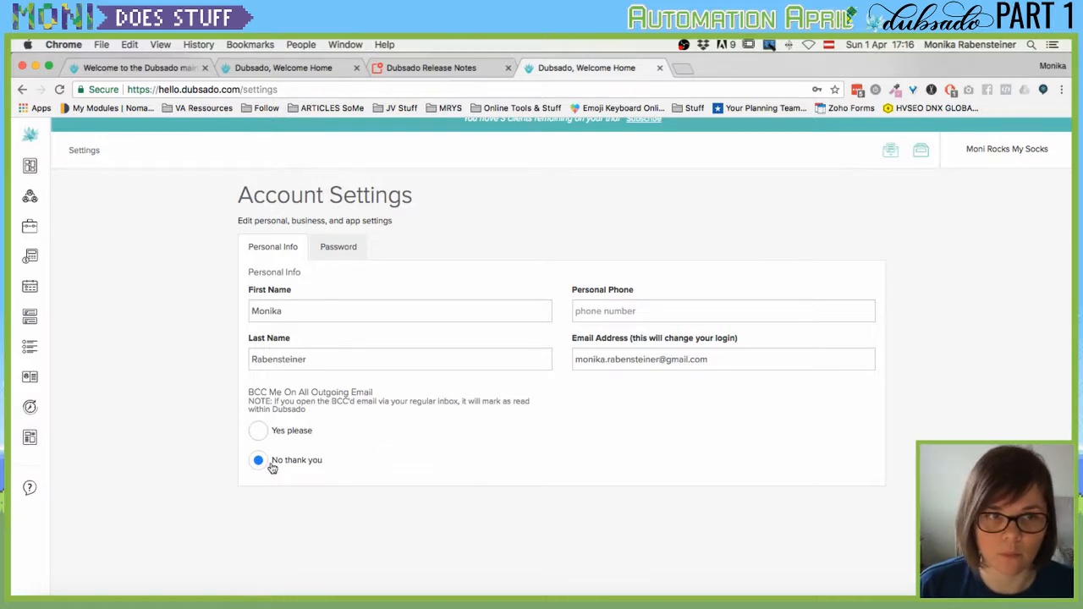
click(1005, 149)
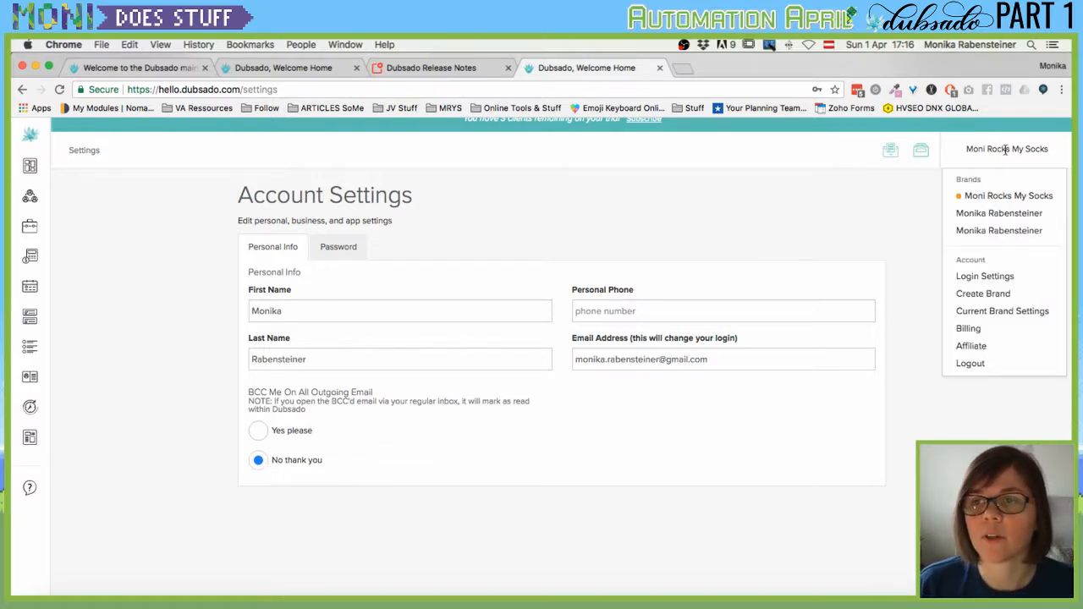
click(1026, 312)
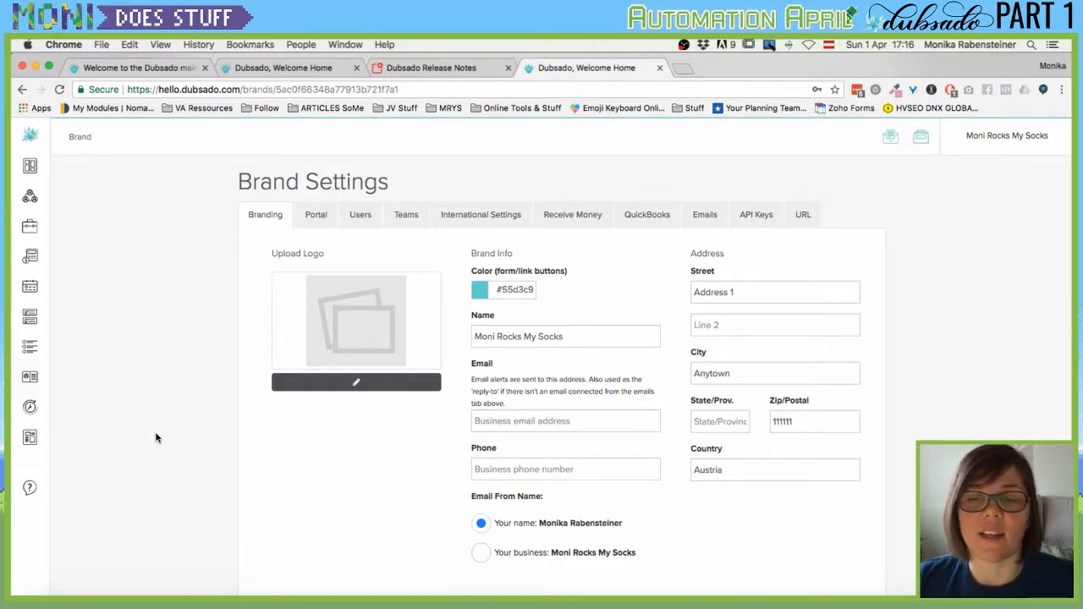
Start a logo upload and search the computer for the MoniDoesStuff folder.
click(352, 387)
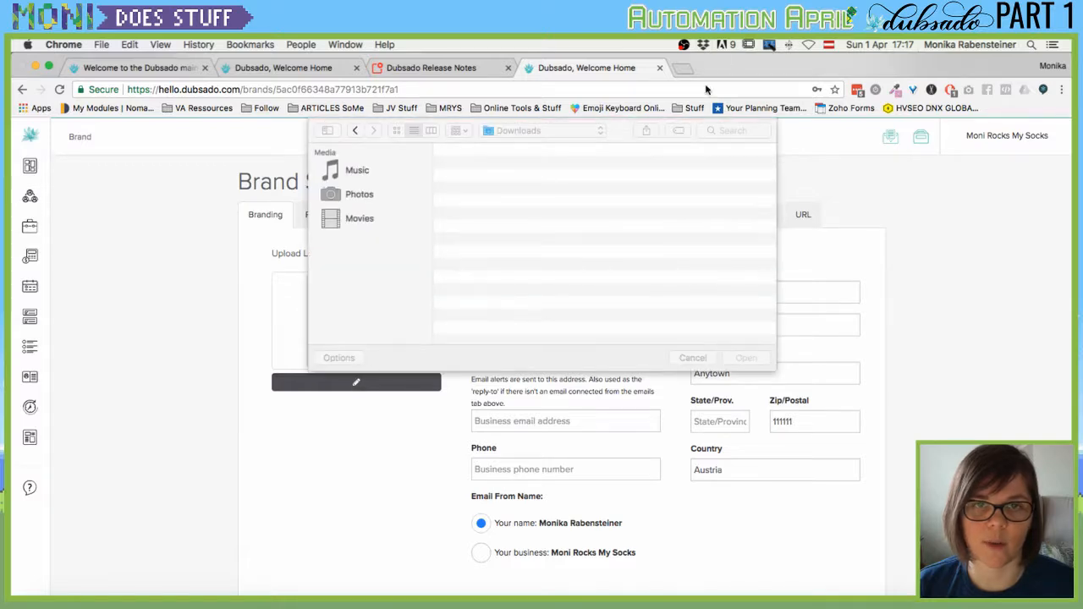
click(733, 131)
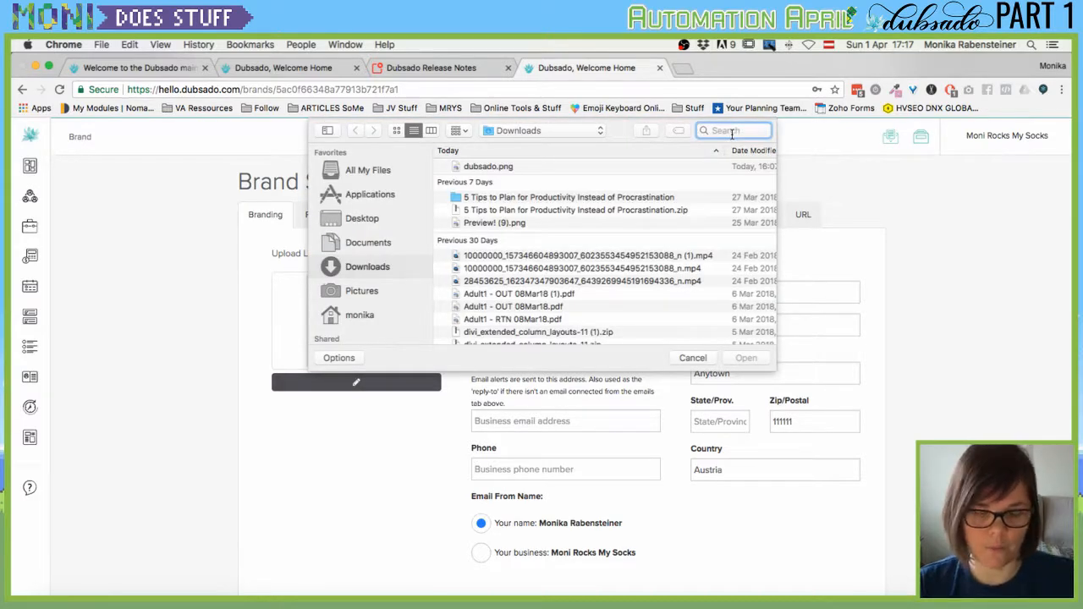
text(moni)
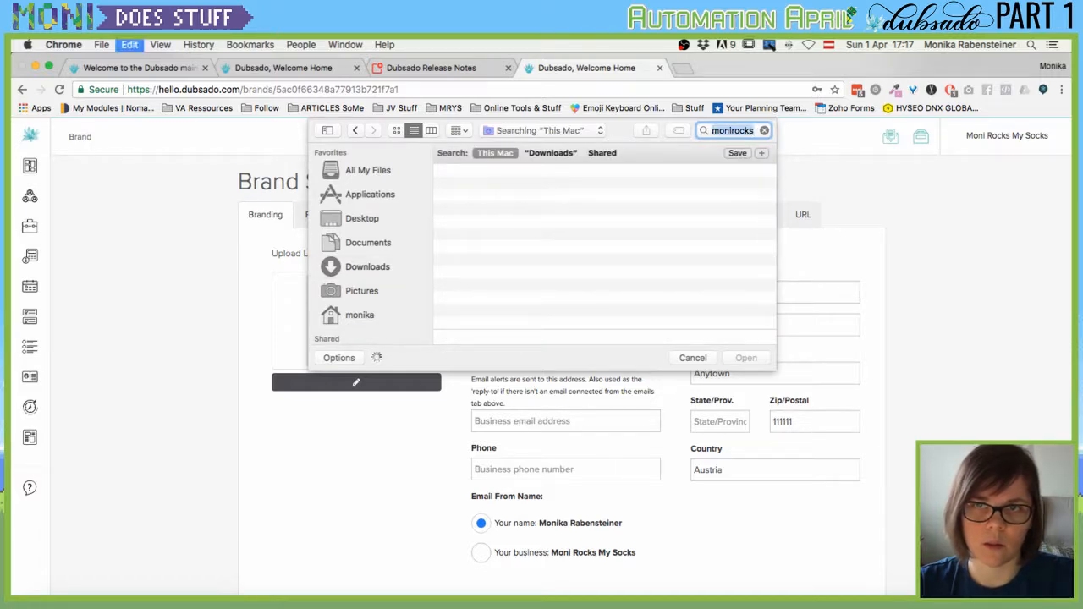
text(doesstuff)
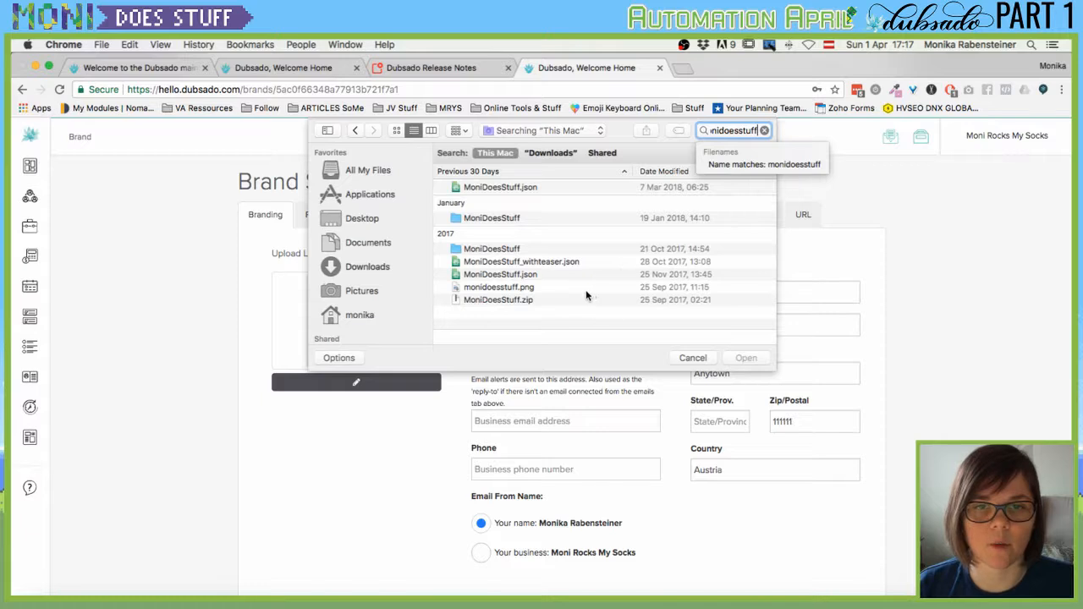
double_click(499, 219)
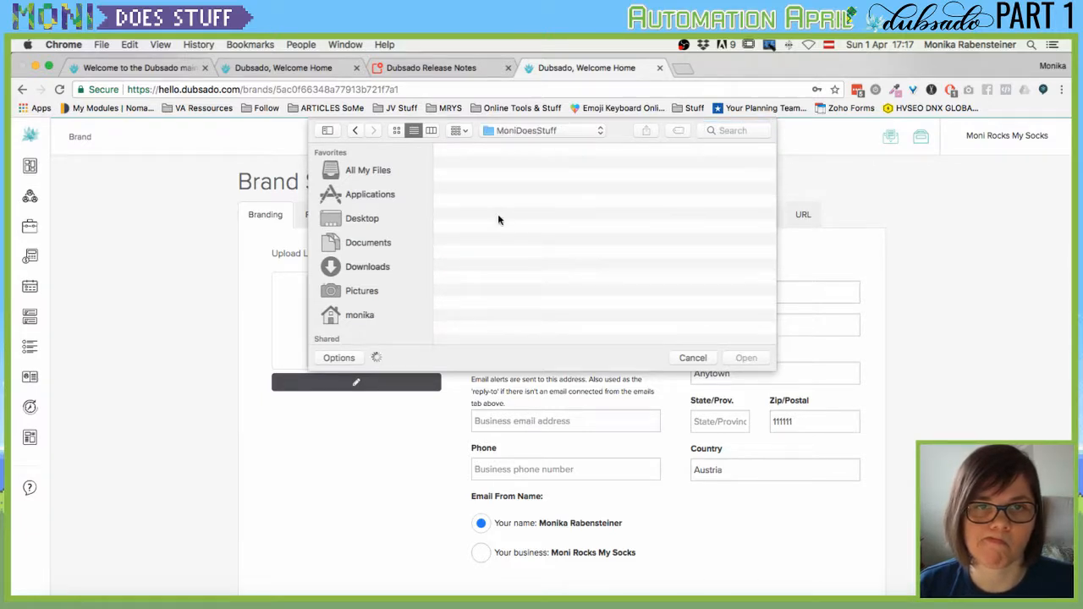
click(574, 132)
click(530, 266)
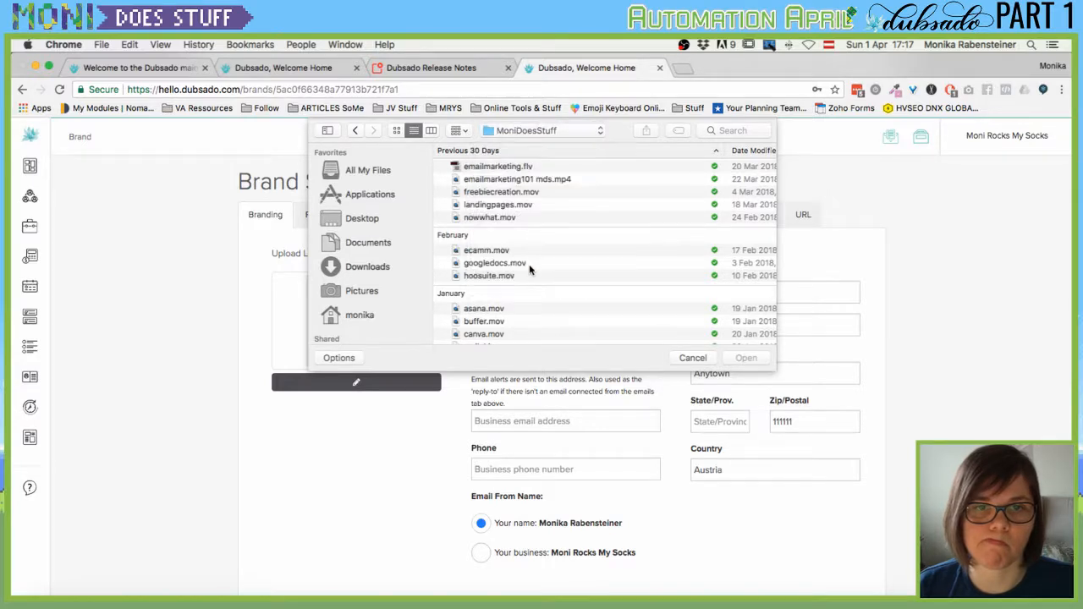
Upload monidoesstuff.png from the image download folder as the brand logo.
click(546, 132)
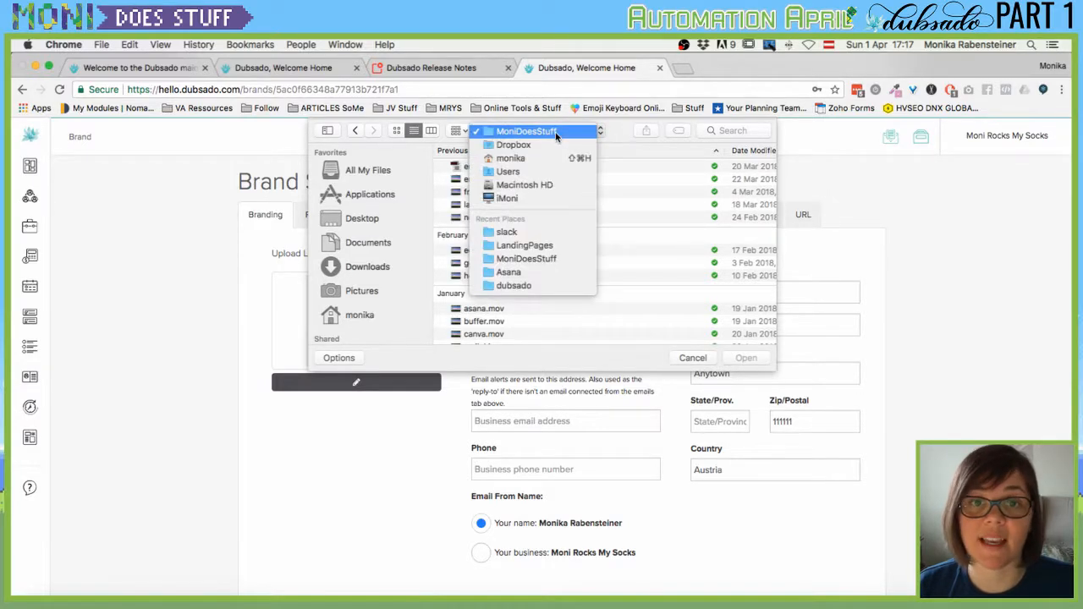
click(548, 265)
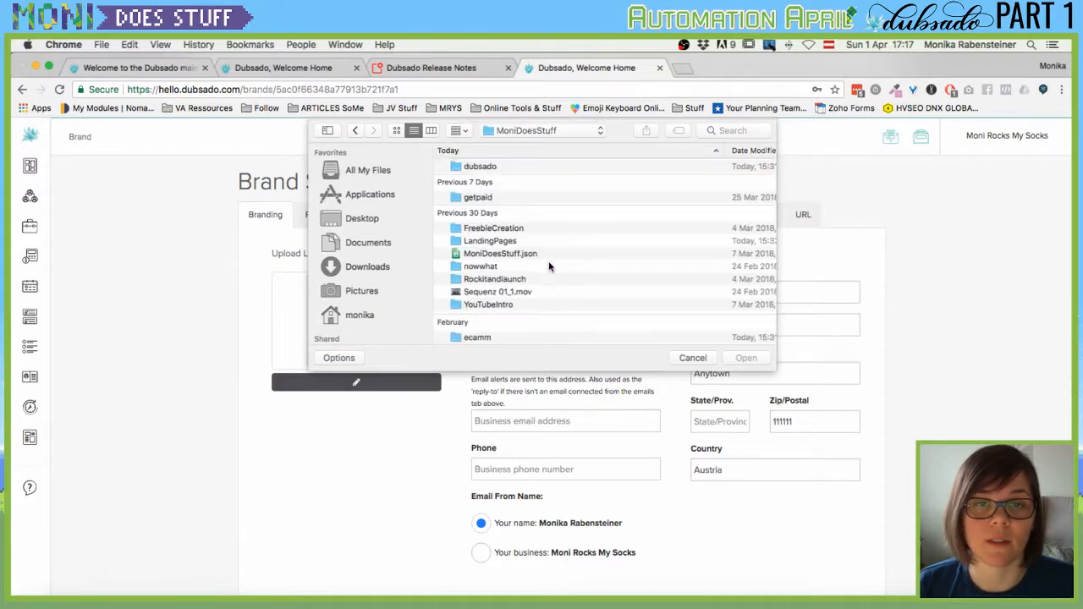
scroll(547, 295, down, 10)
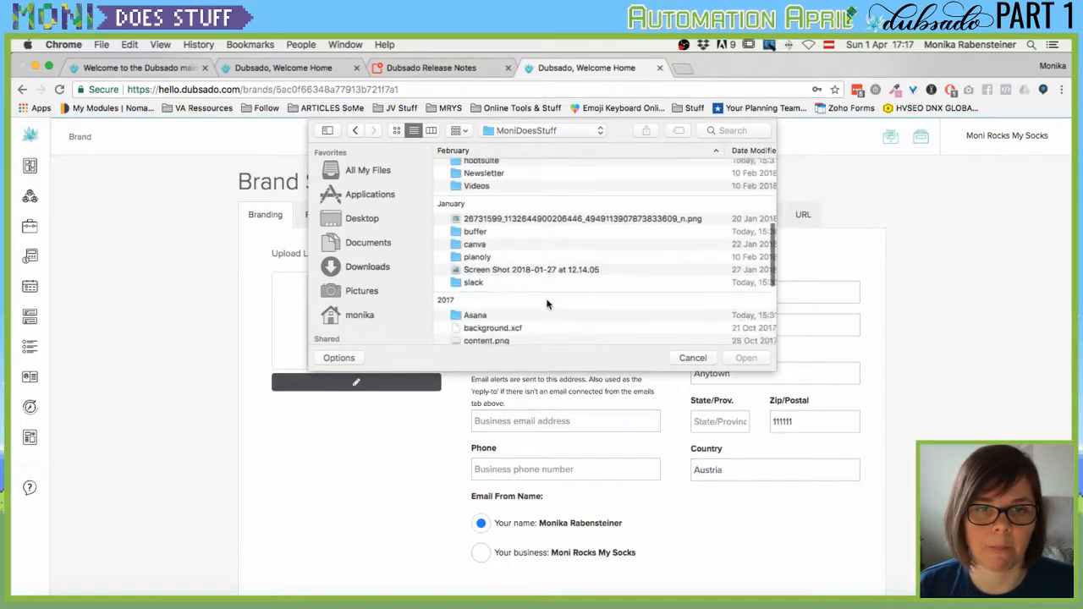
double_click(550, 271)
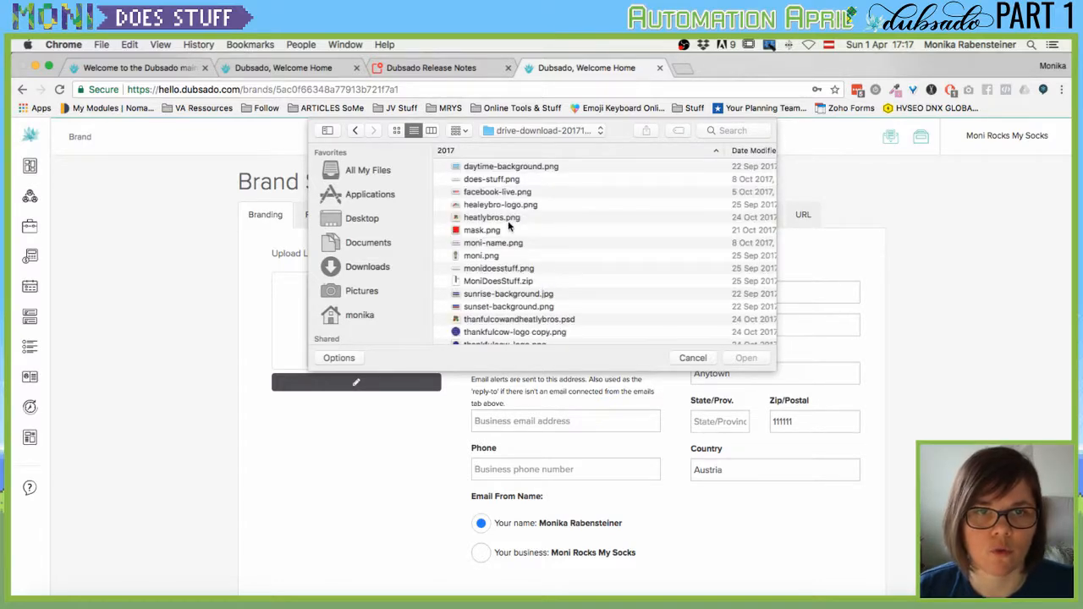
click(515, 269)
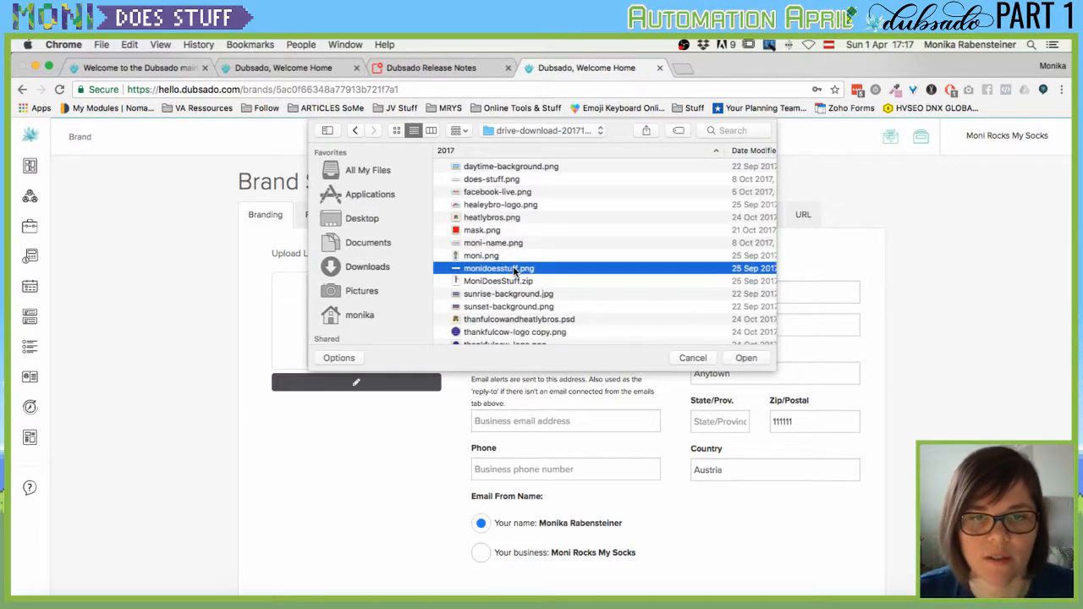
double_click(513, 269)
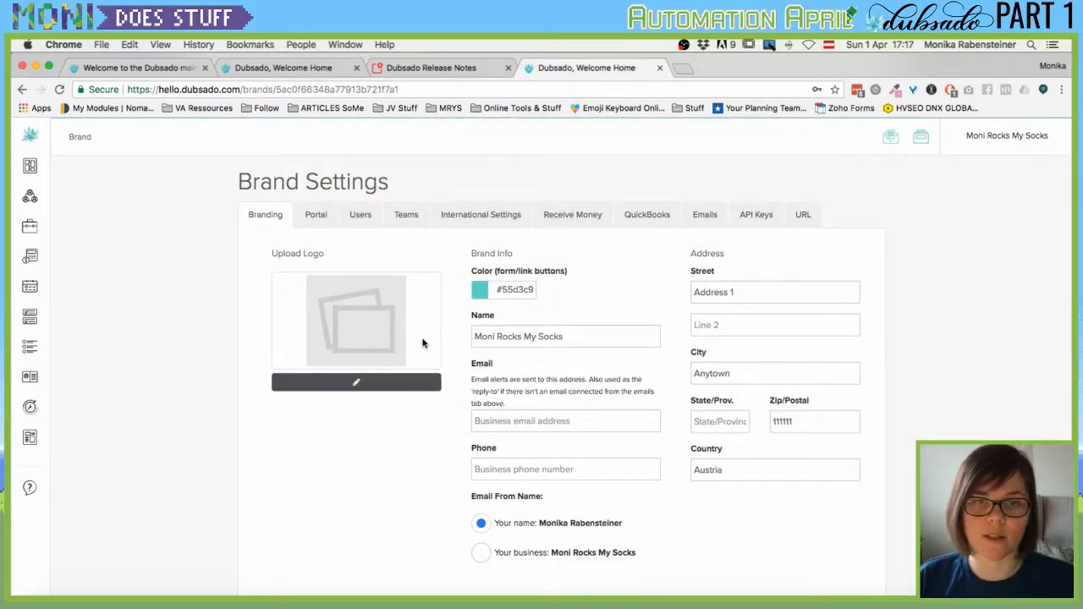
Open the brand colour chooser, keeping the uploaded logo unchanged.
click(508, 293)
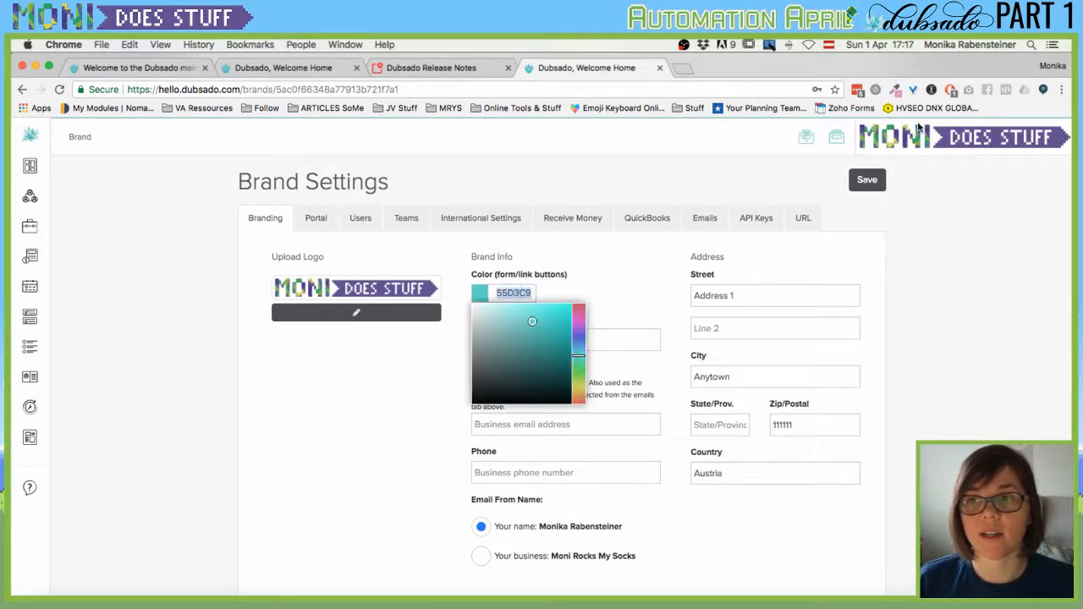
click(987, 140)
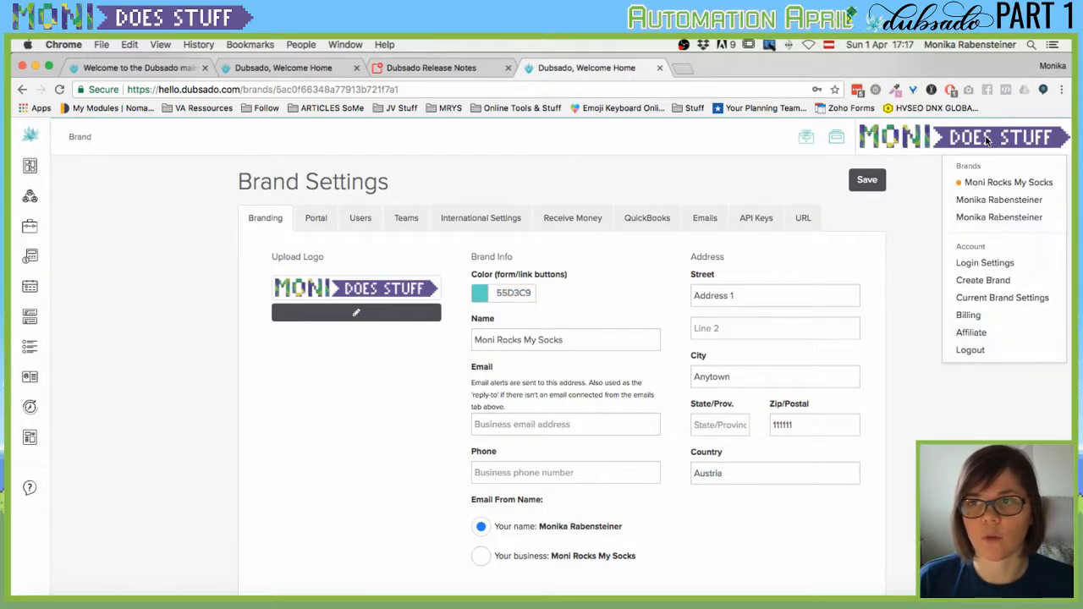
click(249, 435)
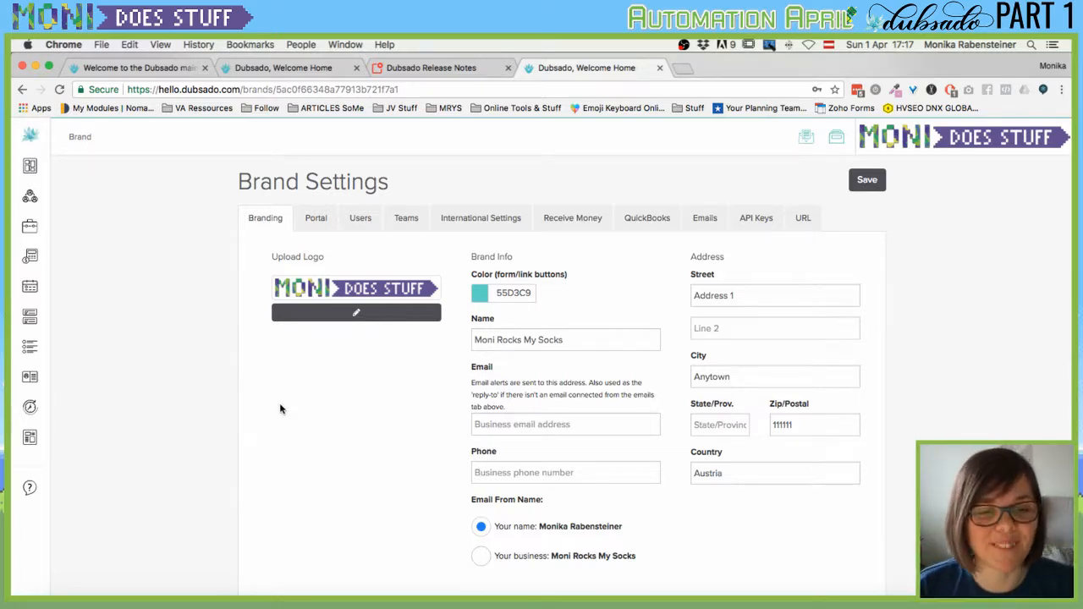
click(360, 313)
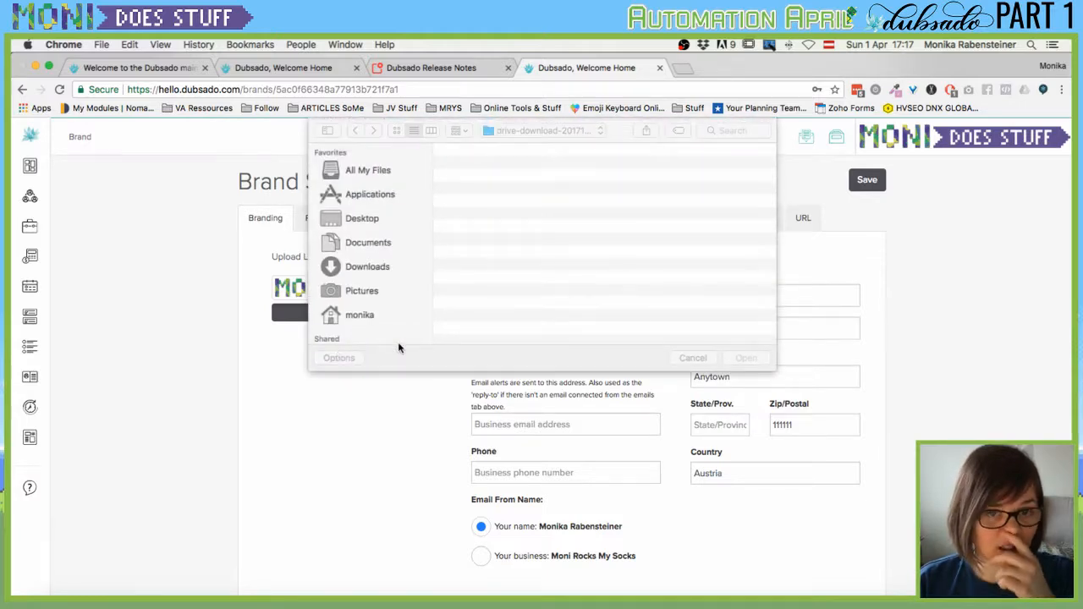
click(691, 359)
click(513, 292)
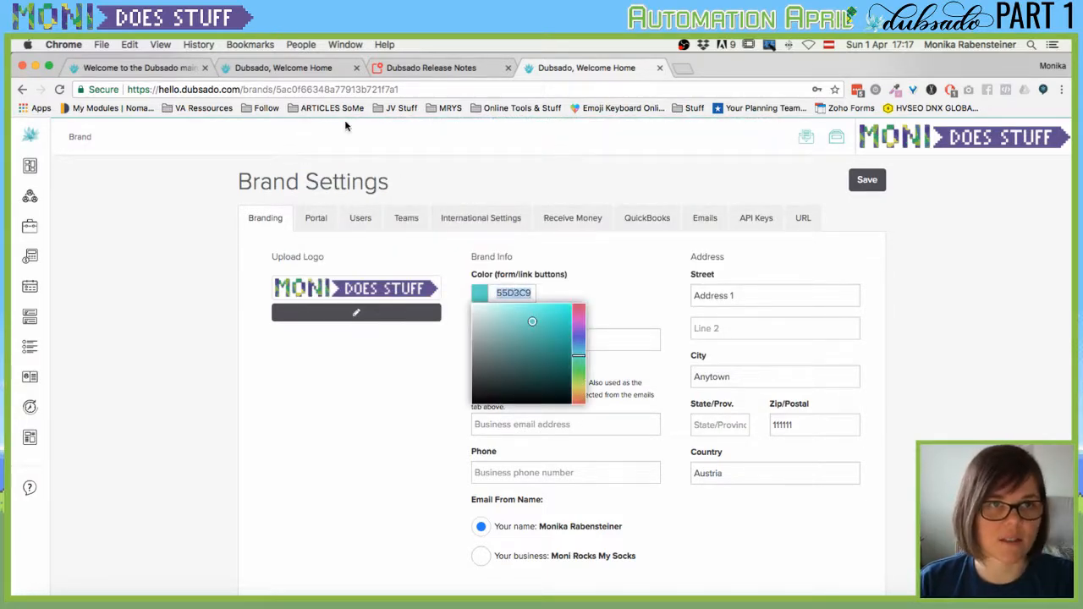
Copy 614d8f from the colorhexa page address and paste it in as the brand colour.
click(329, 90)
text(colorhexa.com)
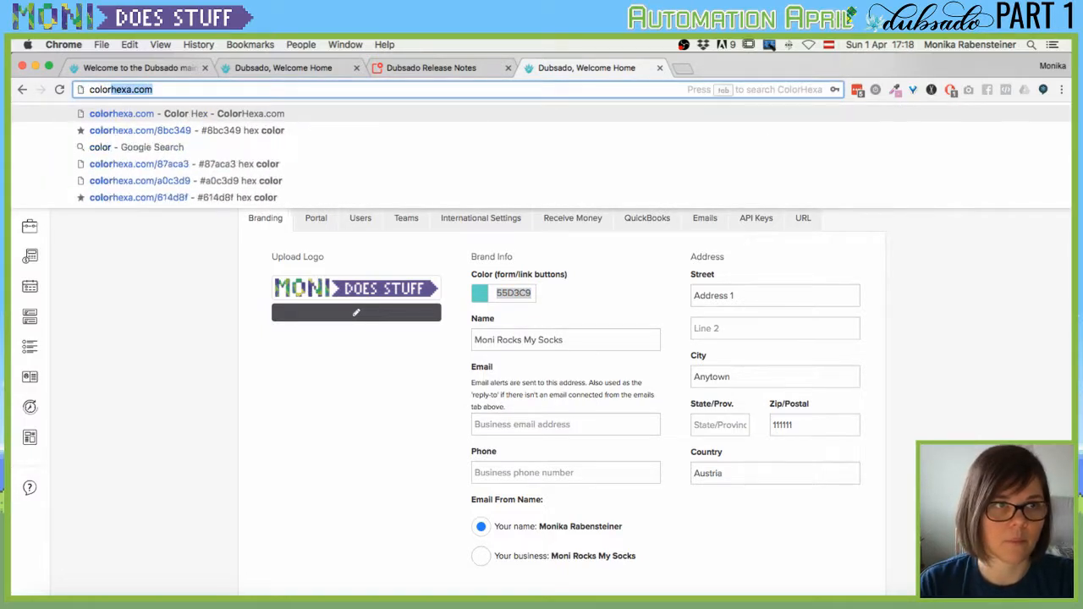
key(Down)
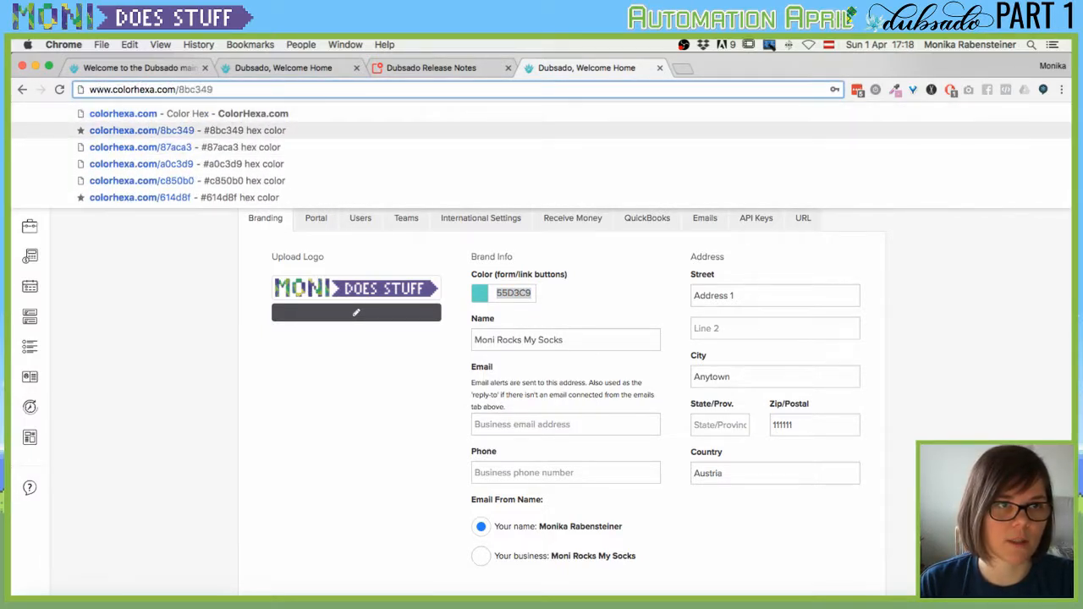
key(Down)
key(Down)
key(Down)
key(Down)
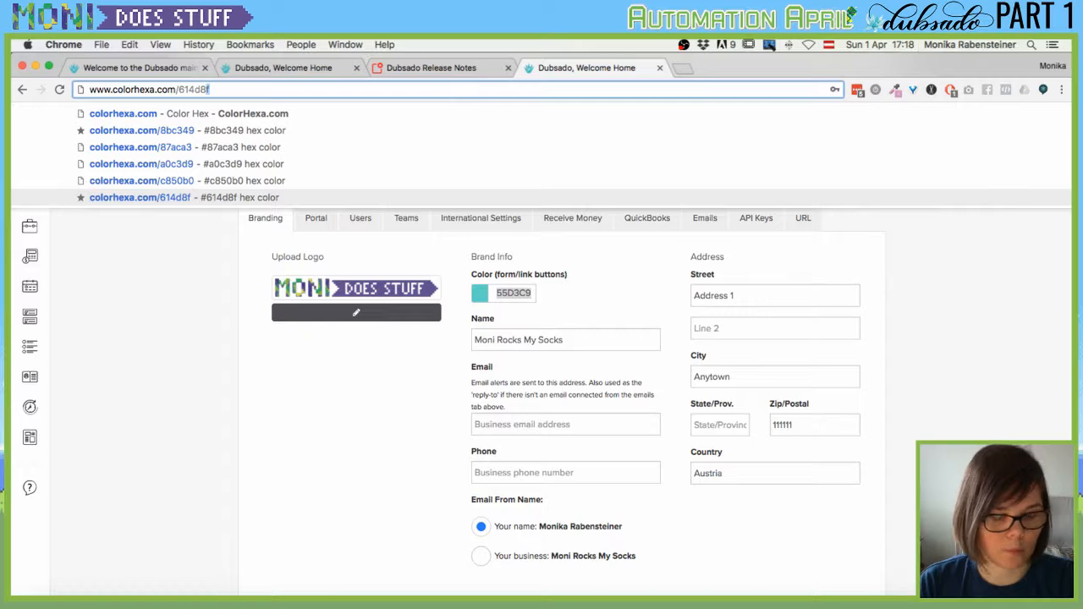
key(shift+Left)
key(shift+Left)
key(shift+Left)
key(shift+Left)
key(shift+Left)
key(ctrl+c)
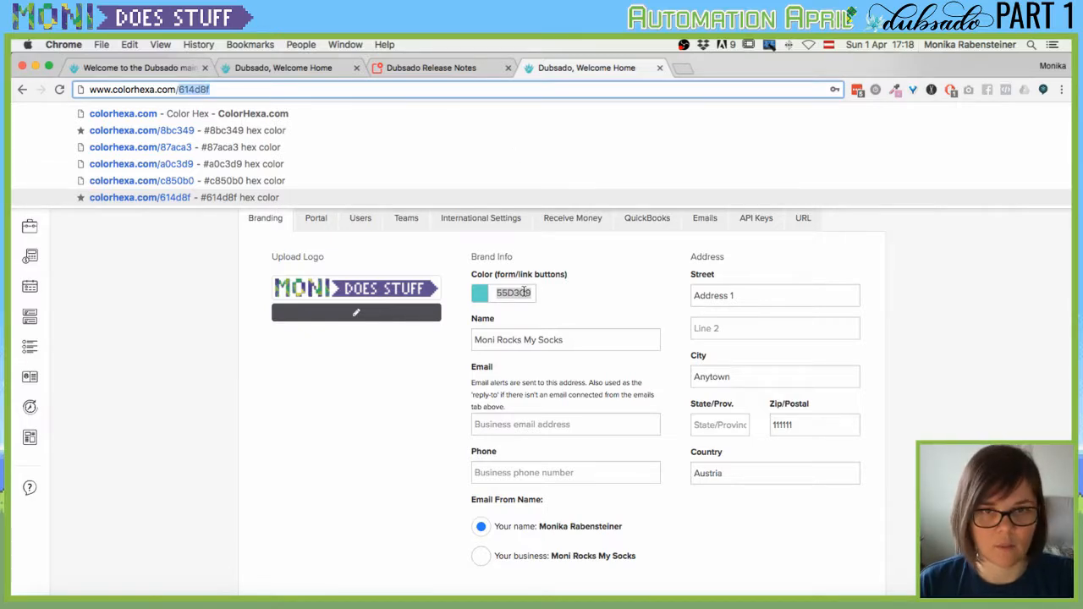
click(525, 291)
key(ctrl+v)
click(594, 287)
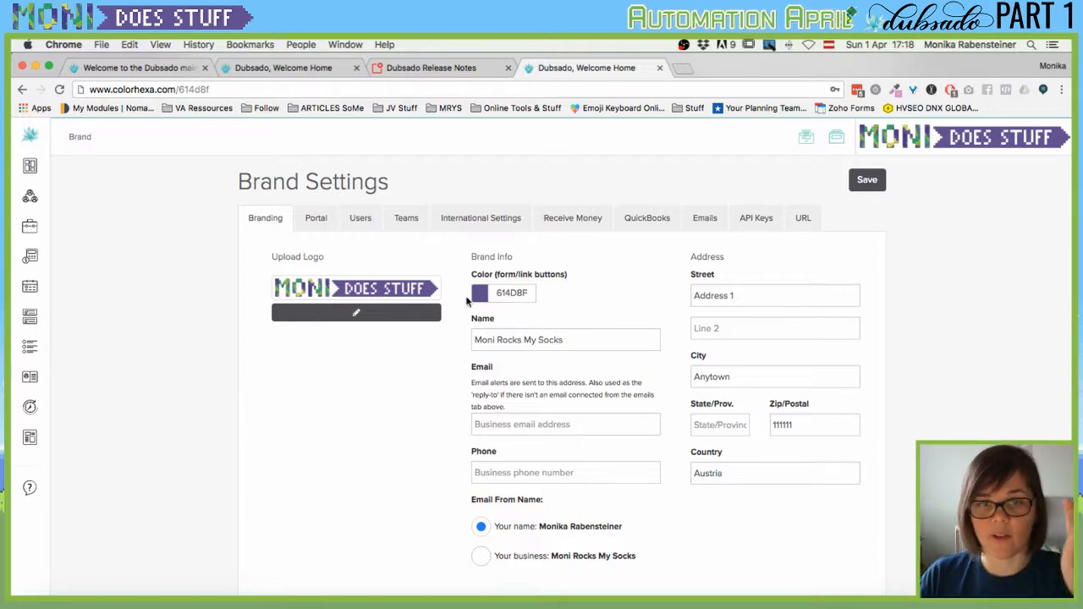
scroll(471, 317, down, 1)
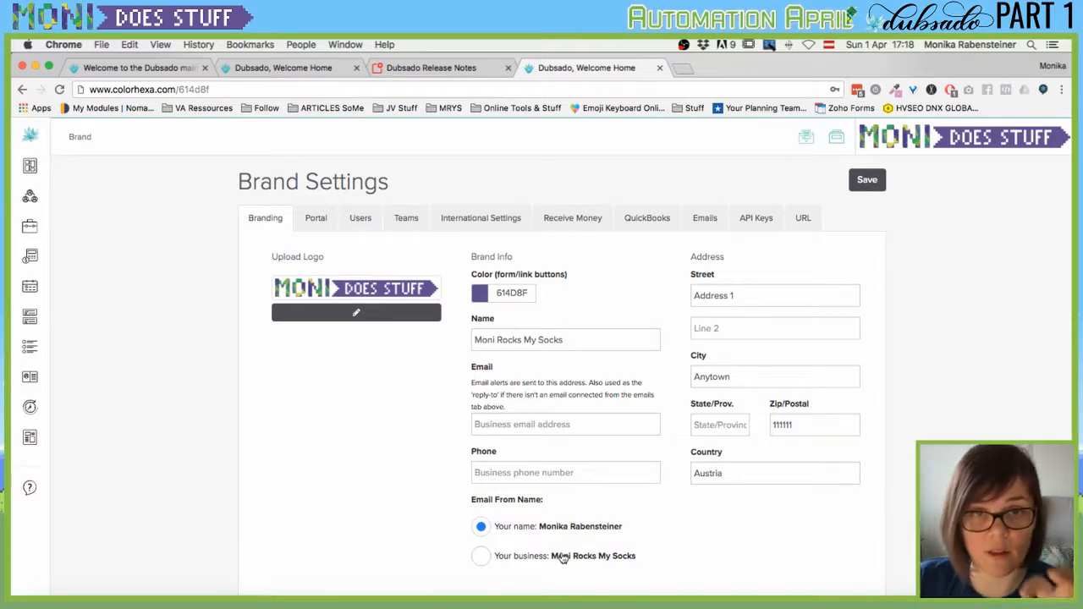
Look through the Portal and Users tabs, ending on Teams, which shows no teams yet.
click(319, 219)
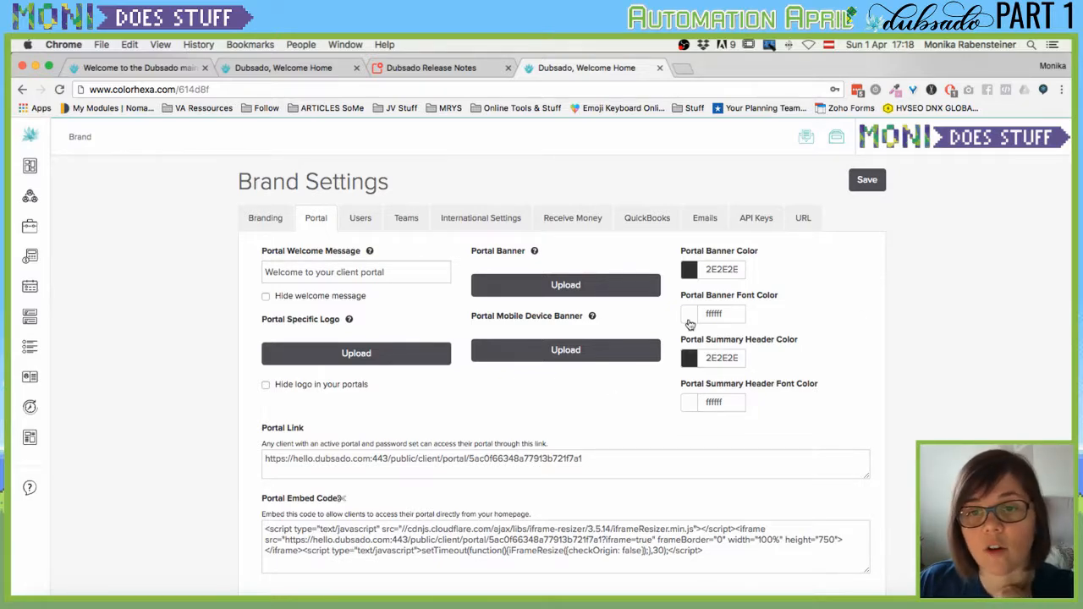
scroll(711, 309, up, 1)
click(357, 223)
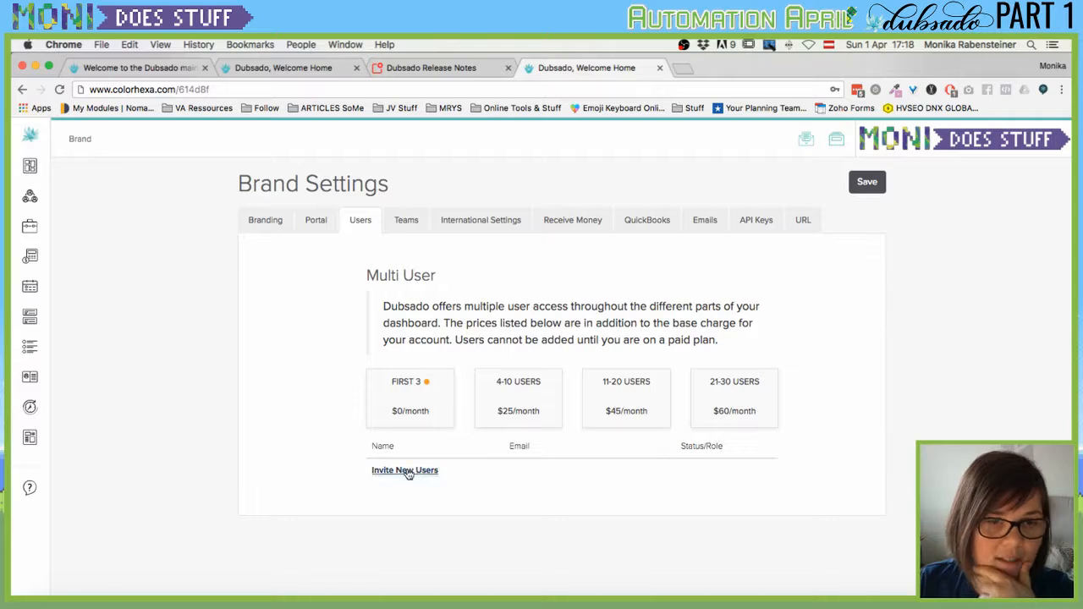
click(407, 221)
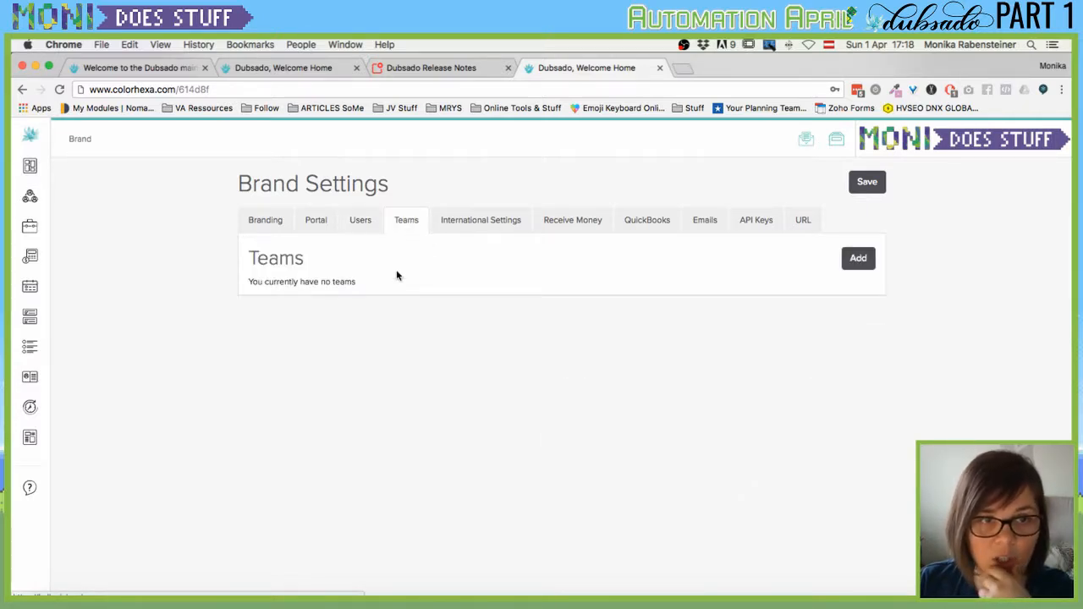
In International Settings, keep Europe/Vienna as the time zone.
click(437, 219)
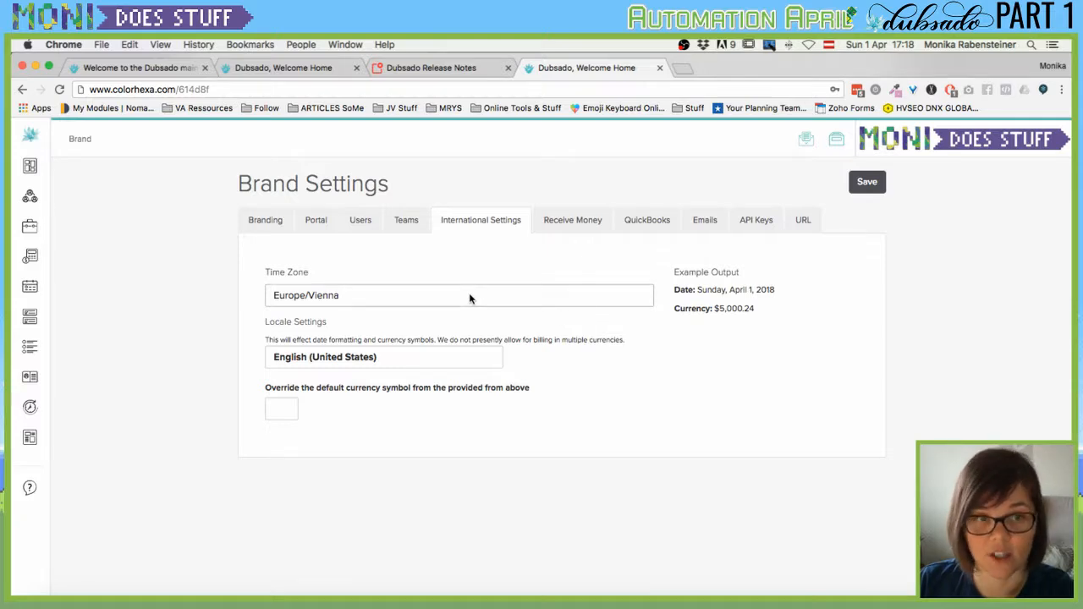
click(424, 296)
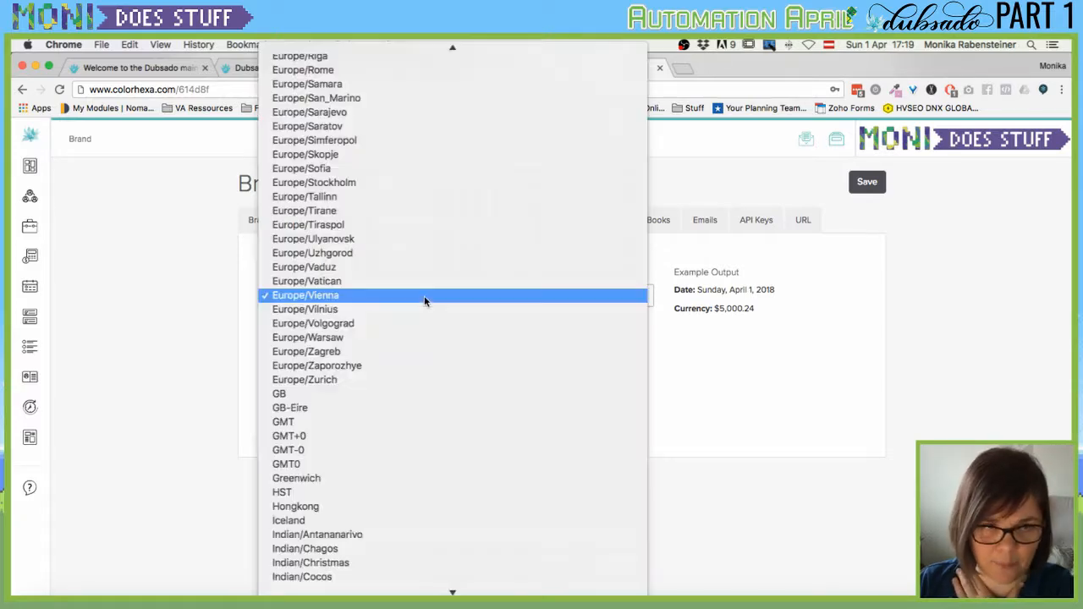
click(424, 298)
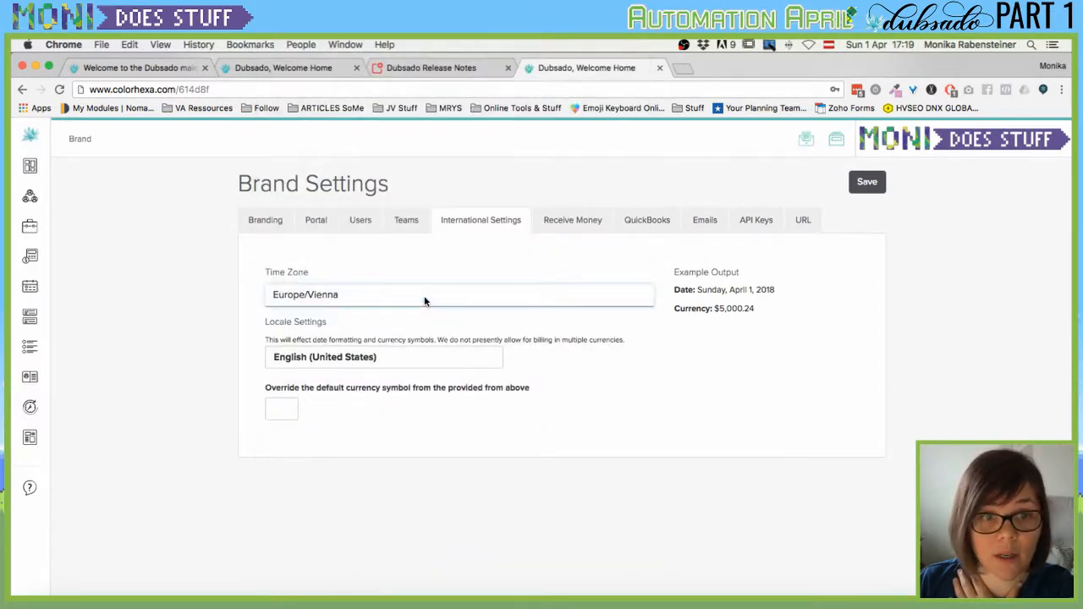
click(352, 359)
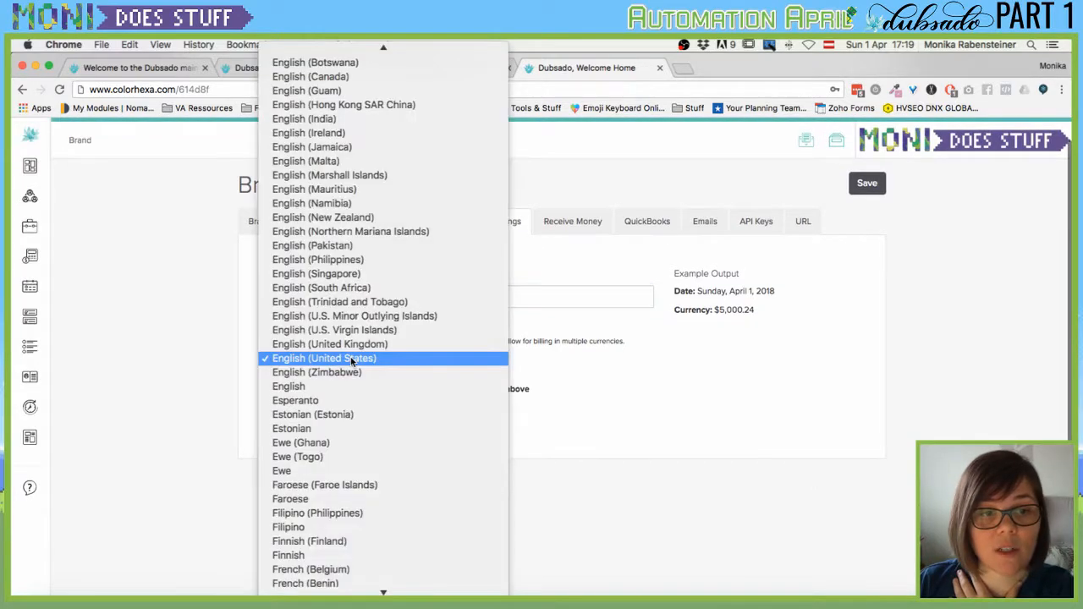
click(669, 360)
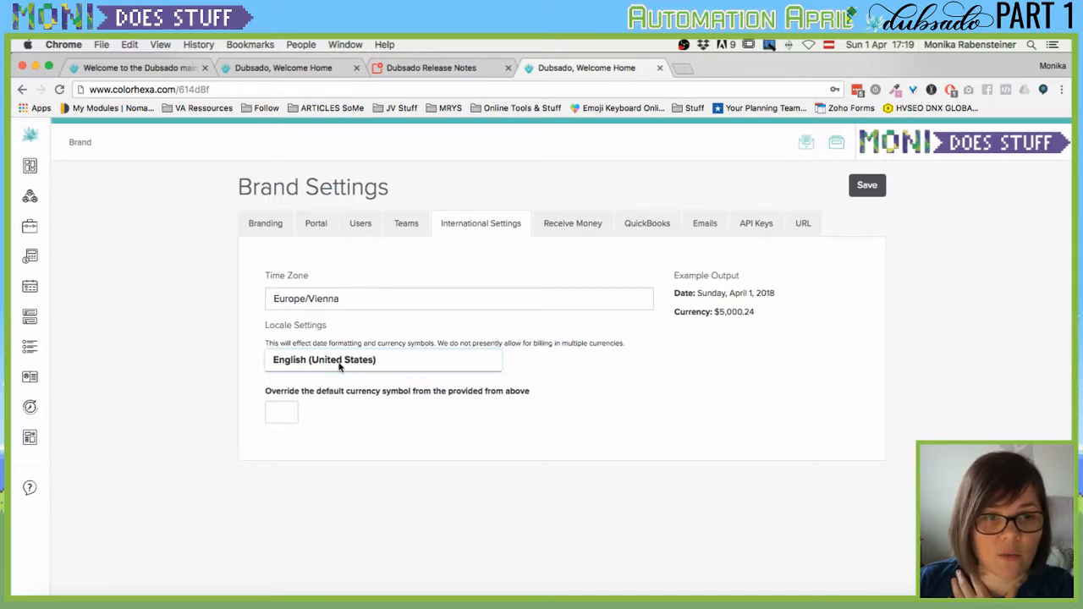
Set the locale to German (Austria).
click(340, 362)
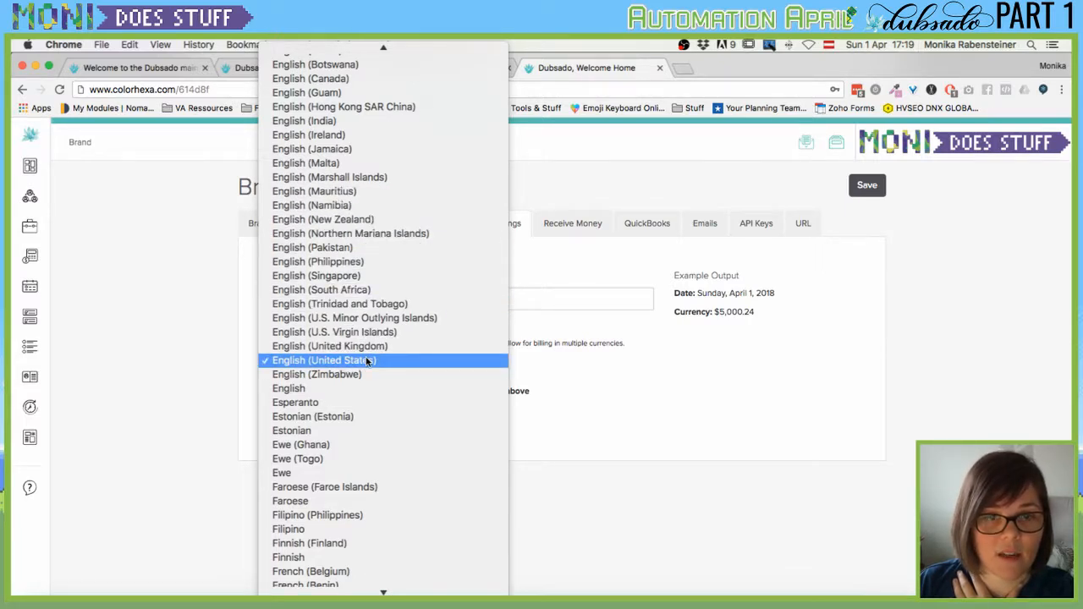
scroll(368, 361, up, 15)
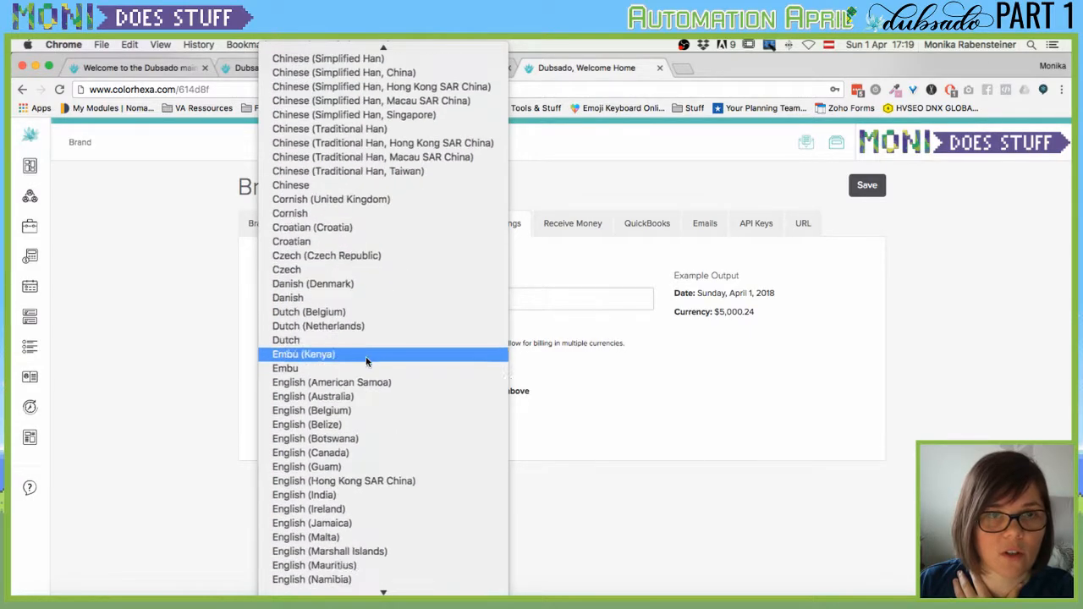
scroll(366, 360, up, 10)
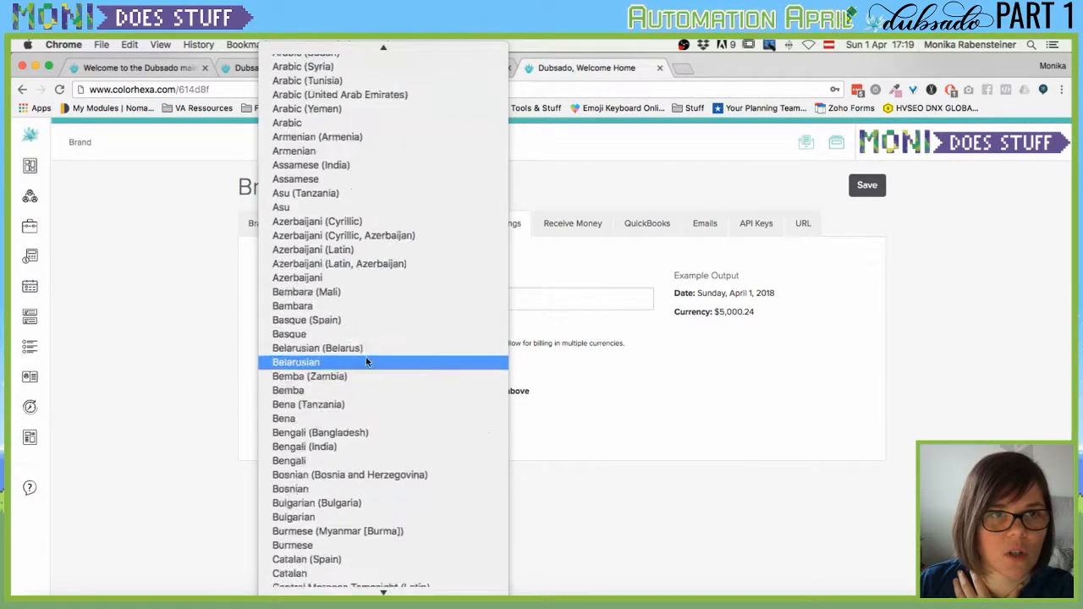
scroll(368, 361, up, 4)
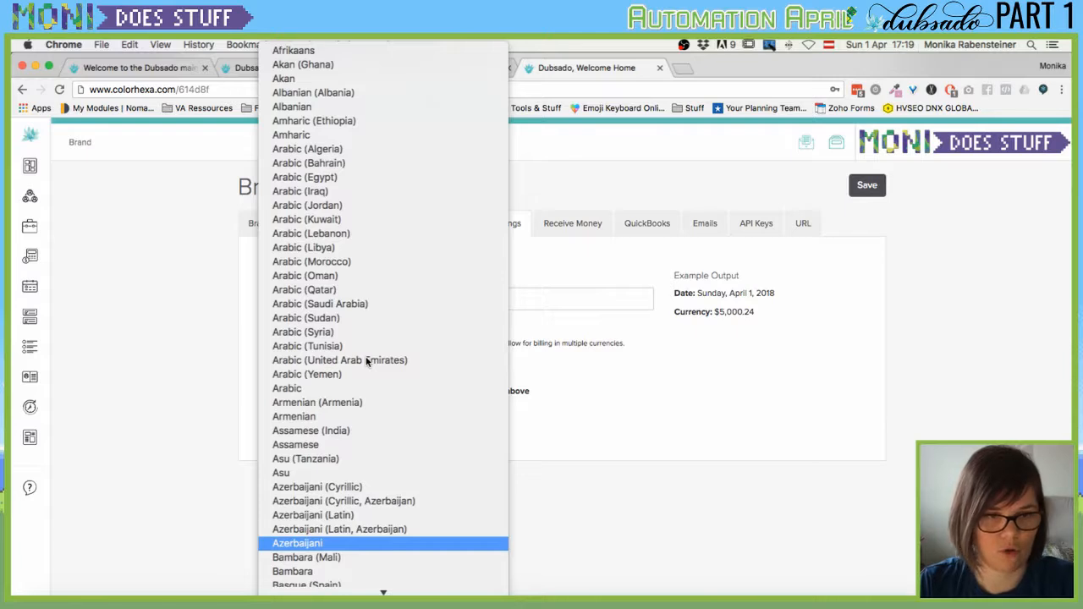
key(Up)
key(Up)
key(Up)
key(Down)
key(Down)
key(Down)
key(Down)
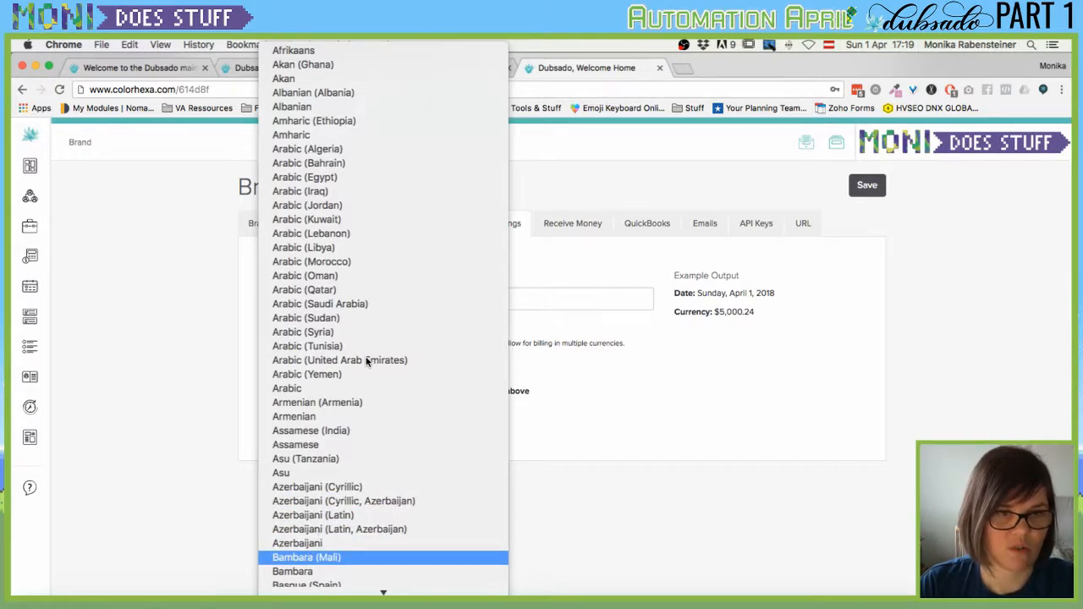
text(german)
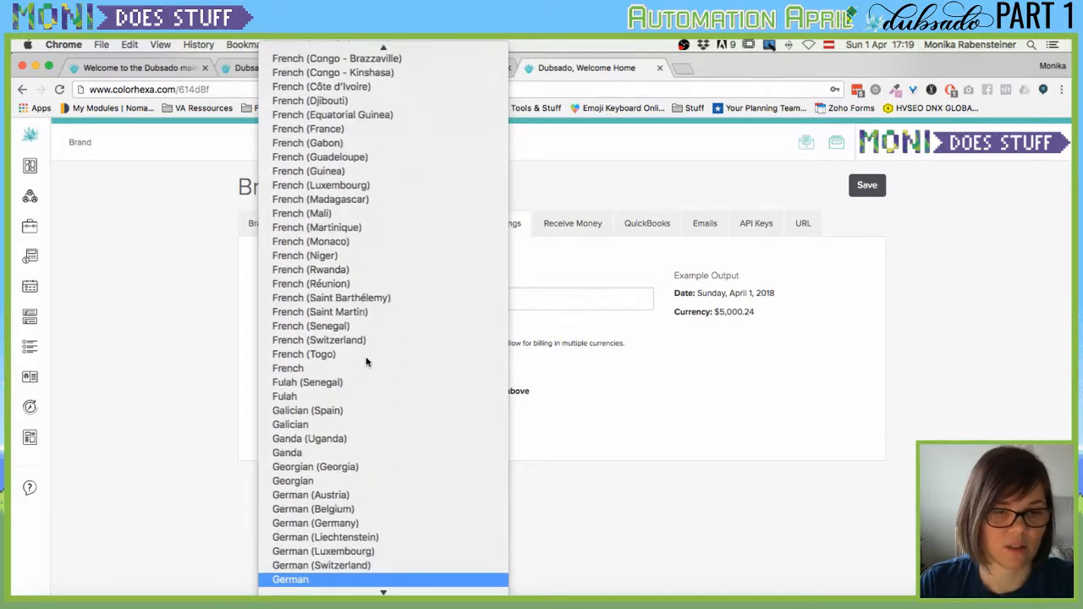
click(360, 495)
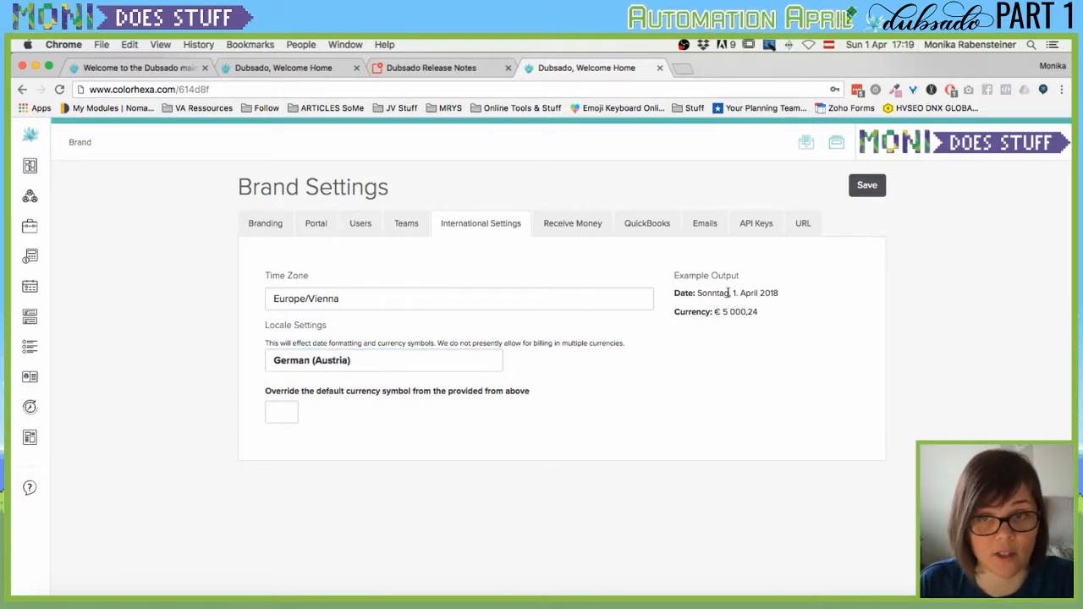
Enter € as the currency symbol override, then go to Receive Money.
click(281, 412)
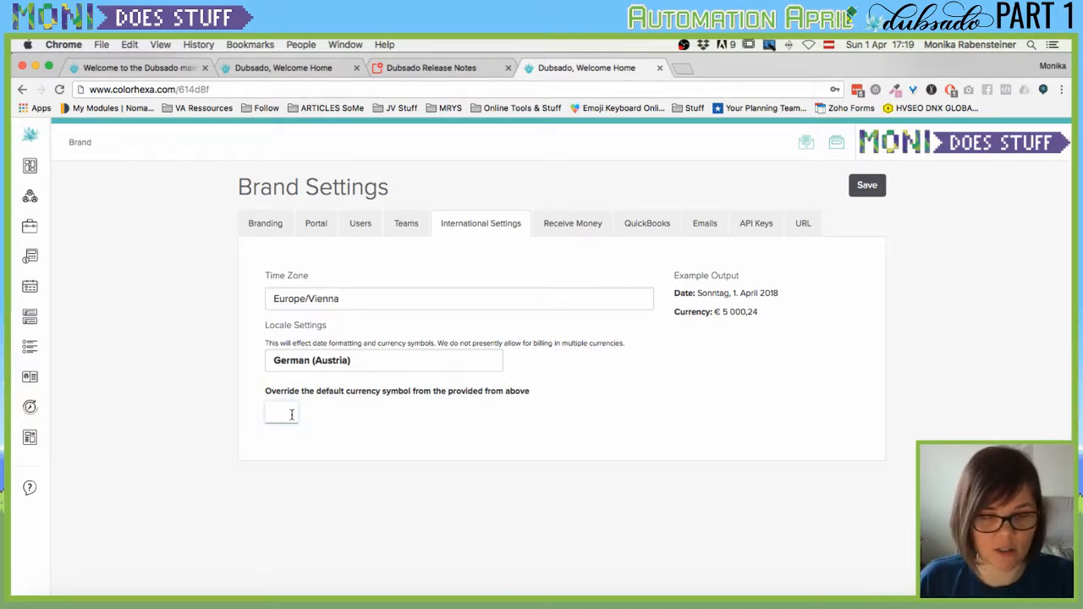
text(€)
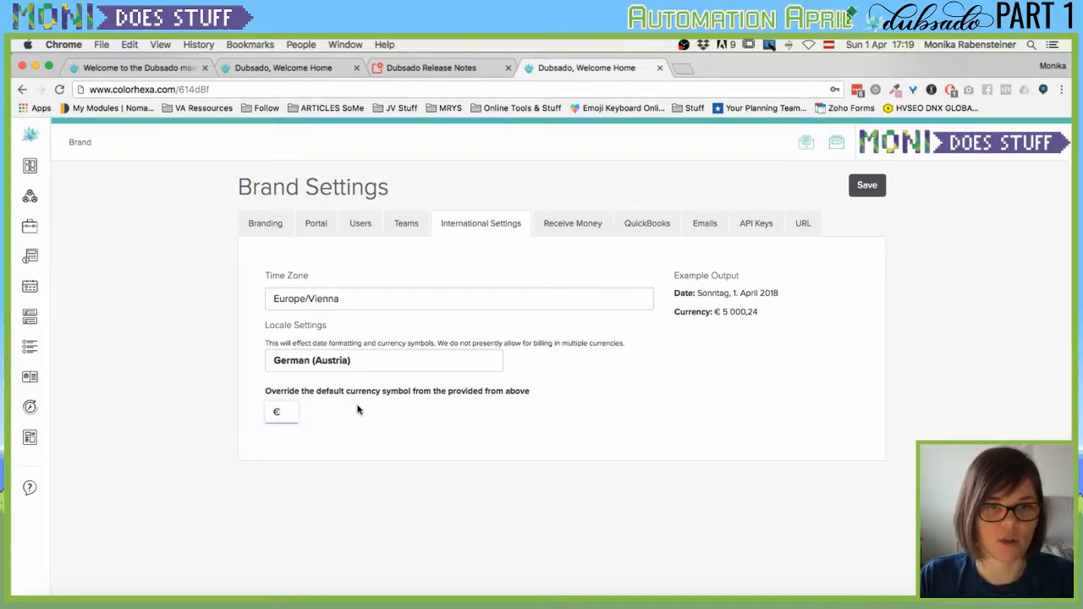
click(575, 227)
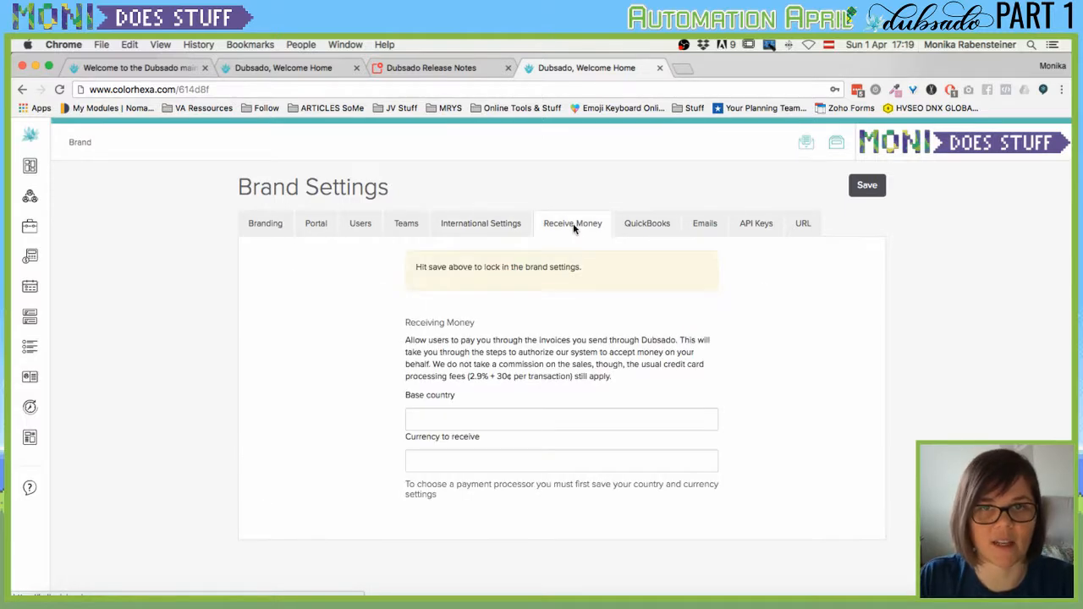
Set base country to Austria and receiving currency to Euro, and save.
scroll(552, 301, down, 1)
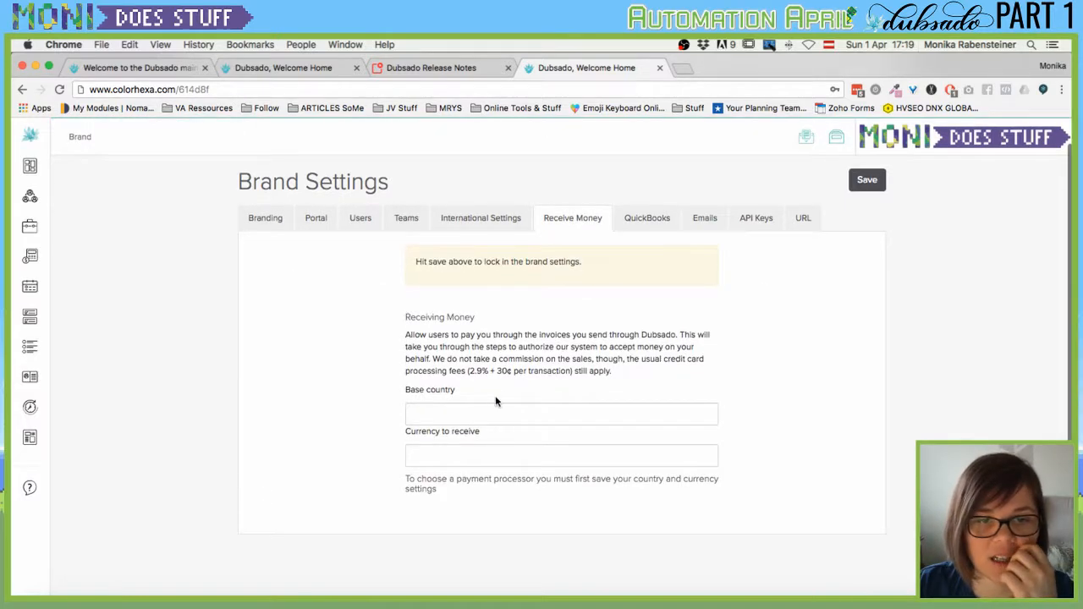
scroll(484, 418, up, 1)
click(483, 415)
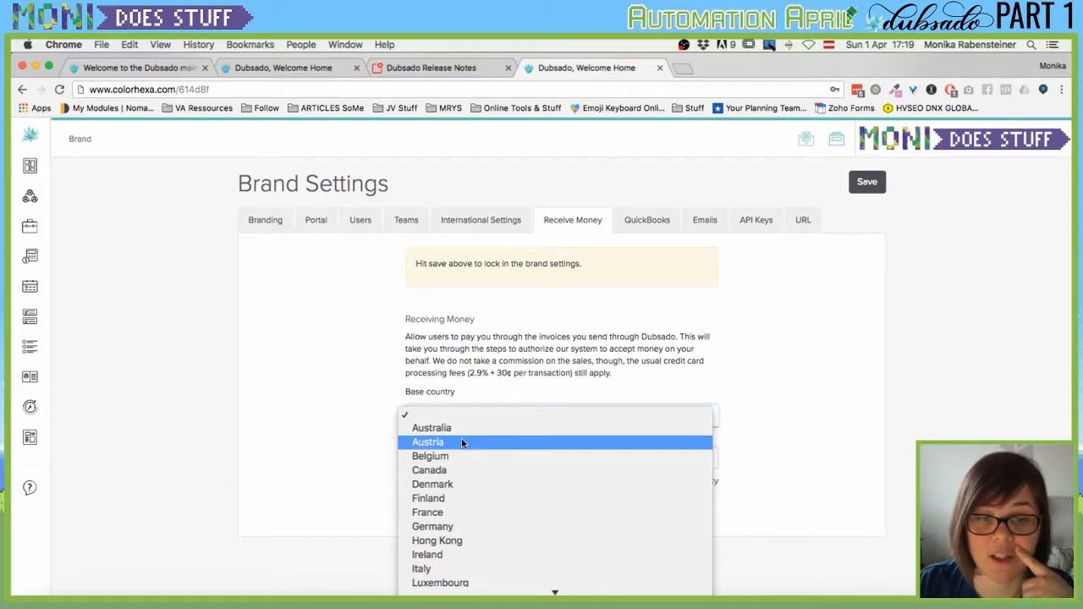
click(461, 439)
click(464, 458)
scroll(464, 463, down, 2)
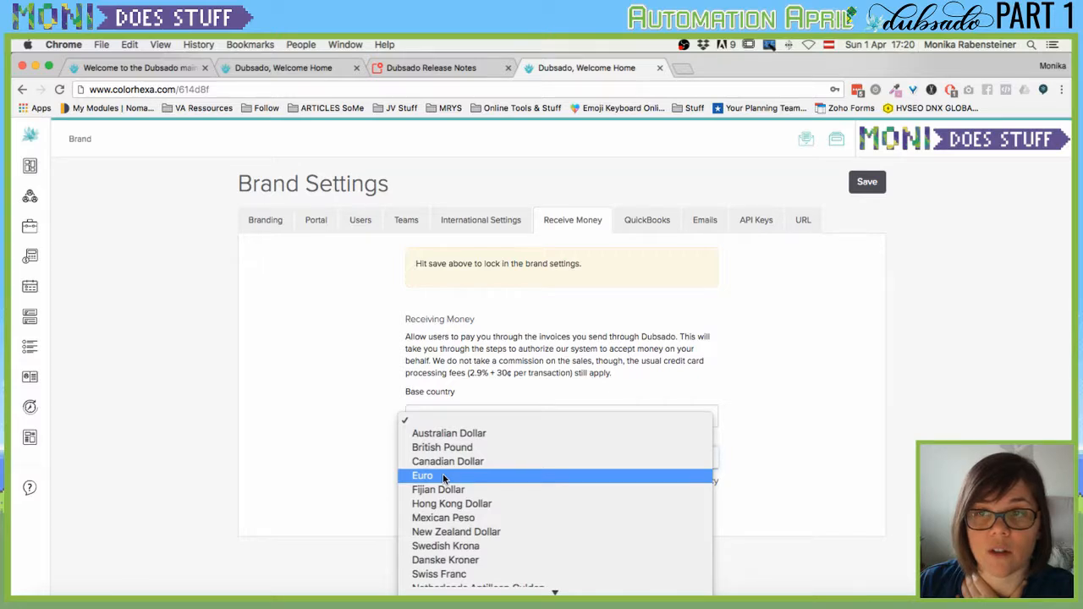
click(442, 477)
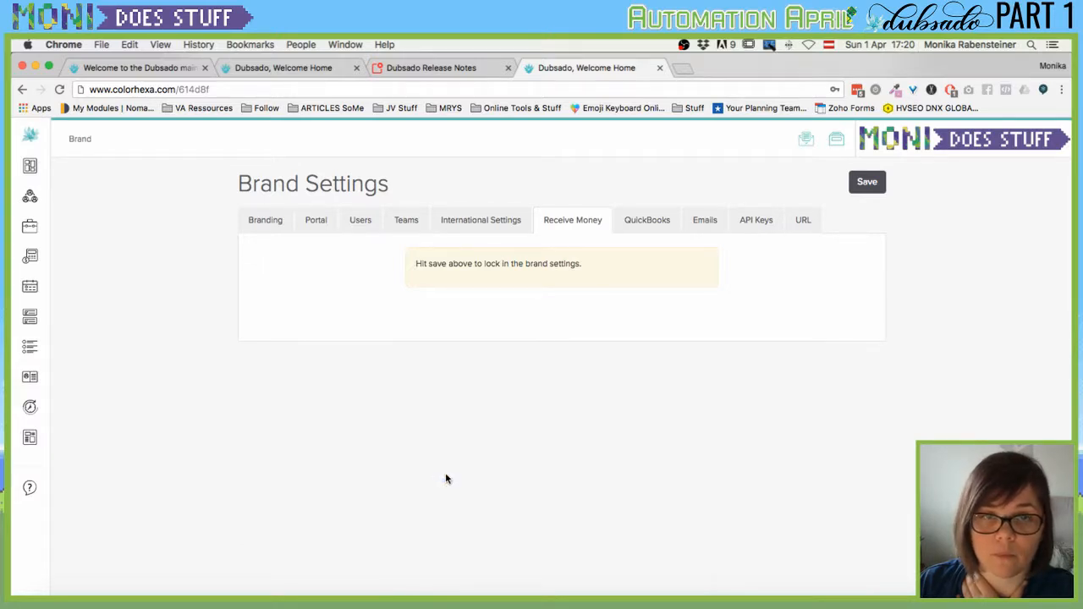
click(865, 182)
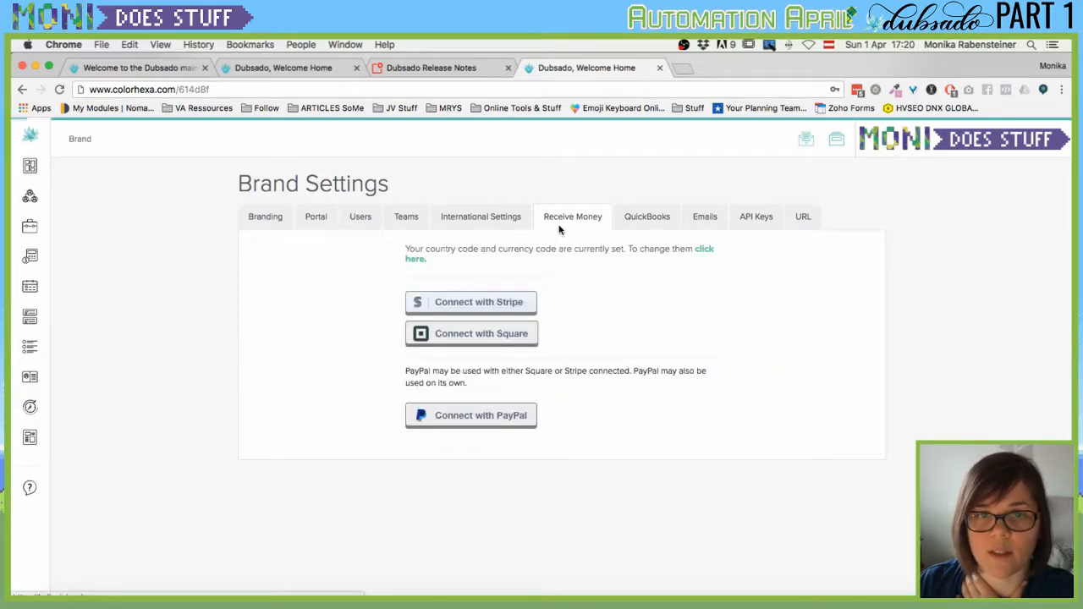
Reopen the country and currency settings, confirm Euro, and save again.
click(498, 217)
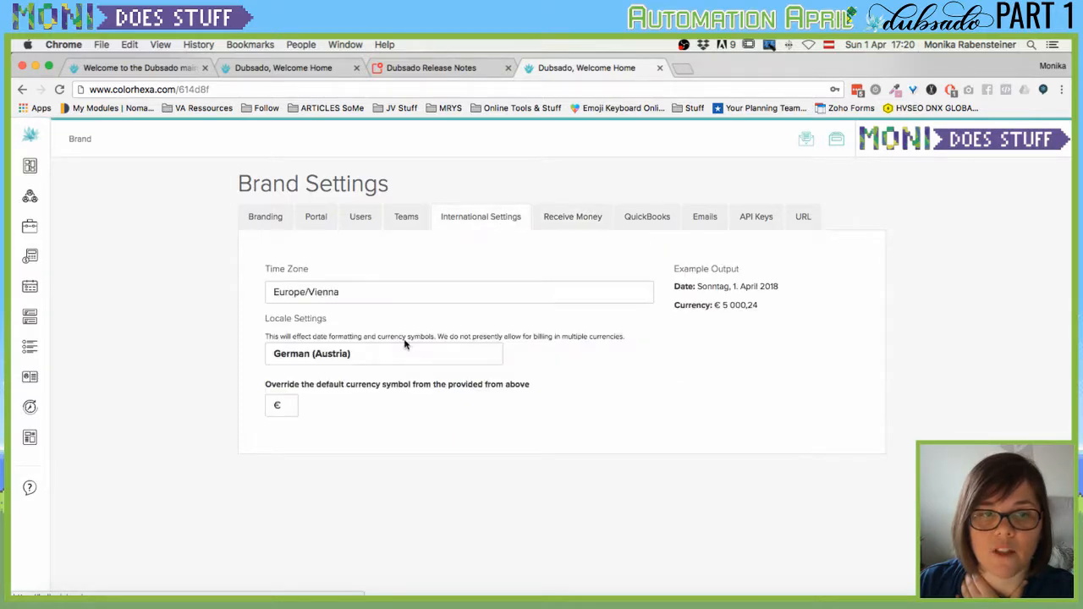
click(595, 219)
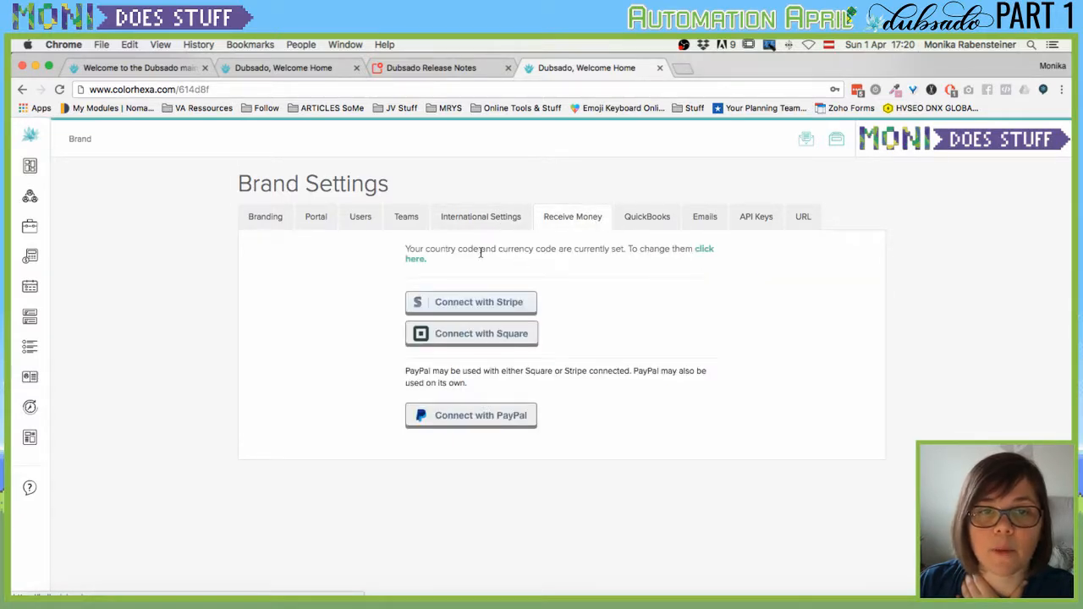
click(707, 249)
click(479, 390)
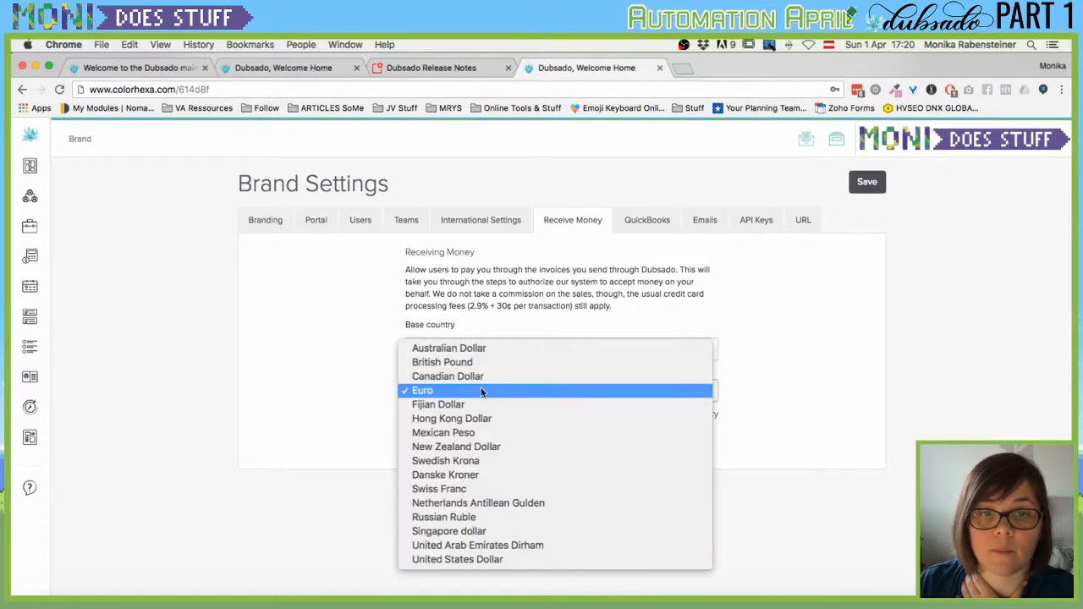
click(481, 390)
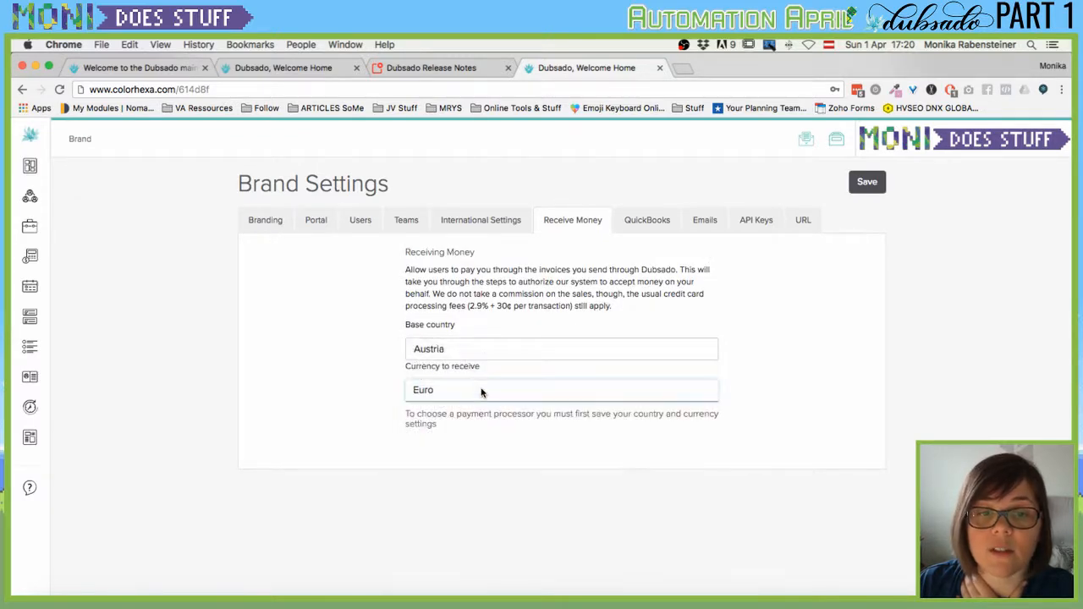
click(865, 183)
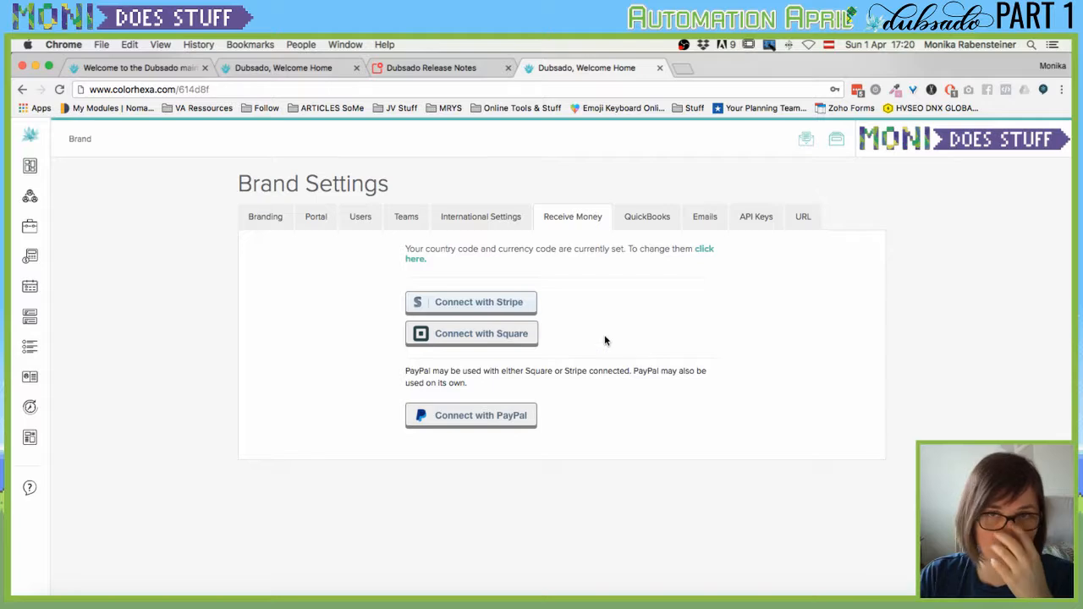
Pass through QuickBooks to Email settings, choose SMTP, and leave Email Provider unselected.
click(637, 222)
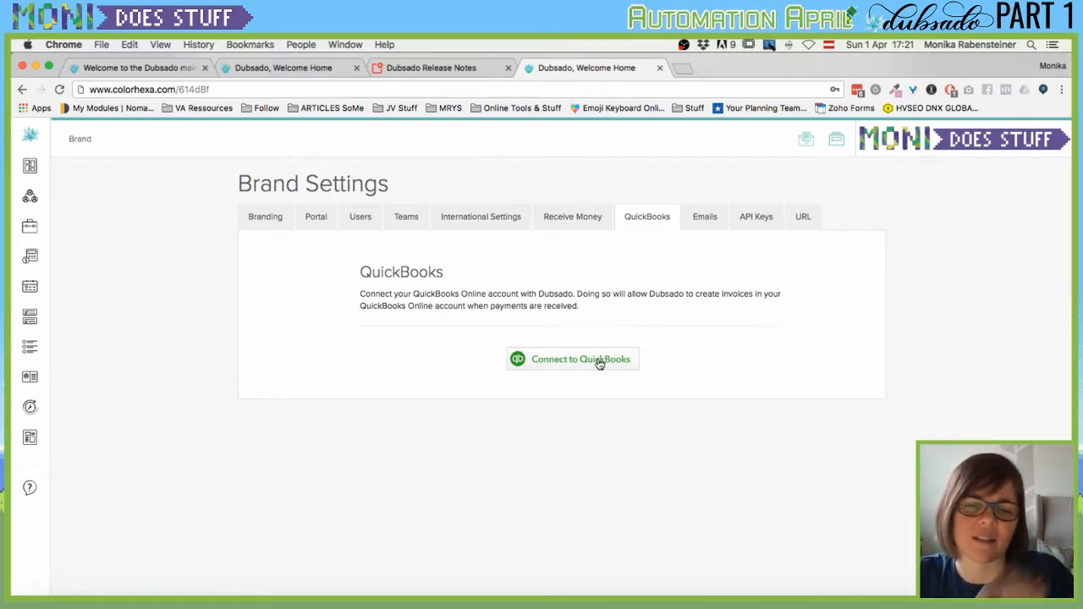
click(704, 221)
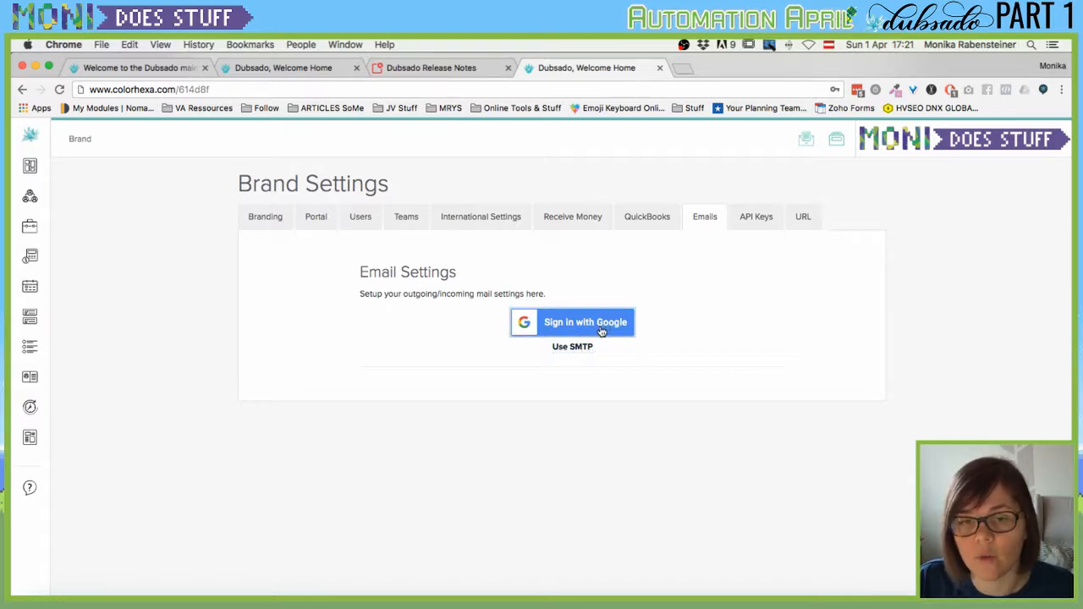
click(557, 347)
click(442, 393)
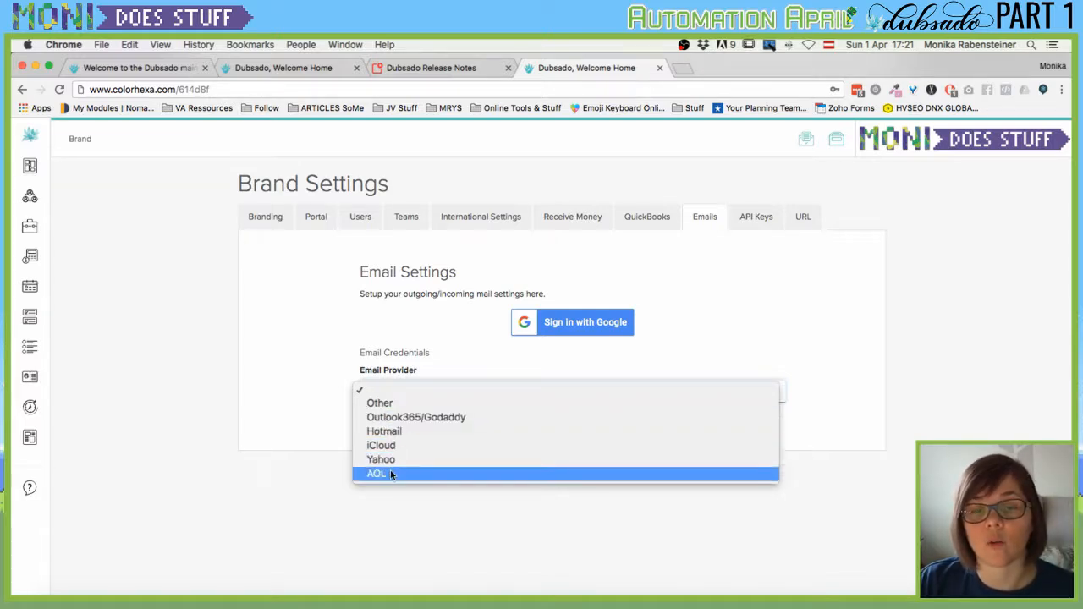
click(710, 309)
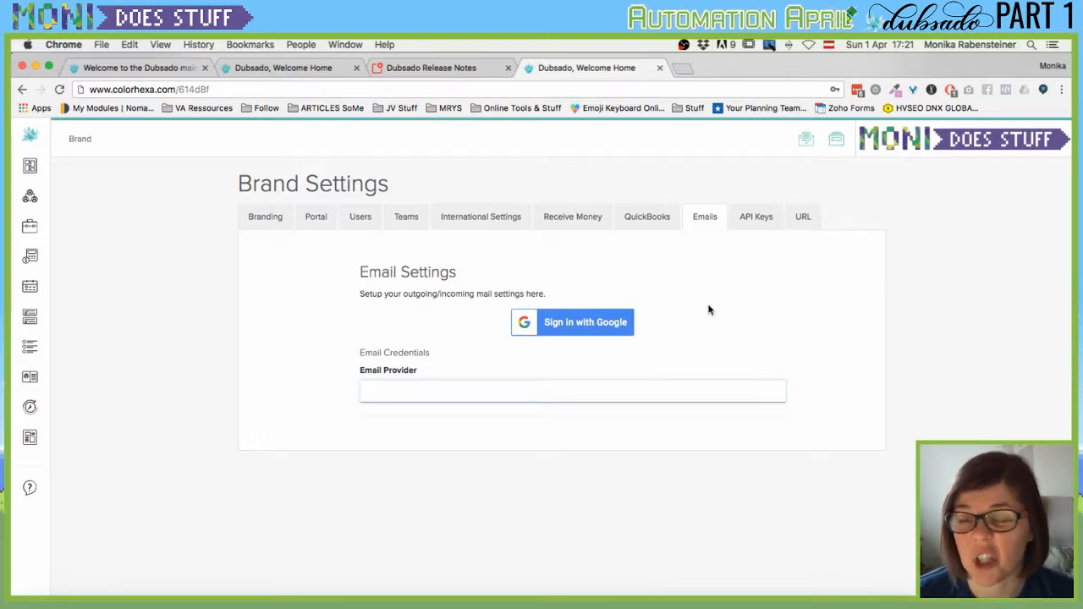
Switch to the API Keys section of Brand Settings.
click(772, 217)
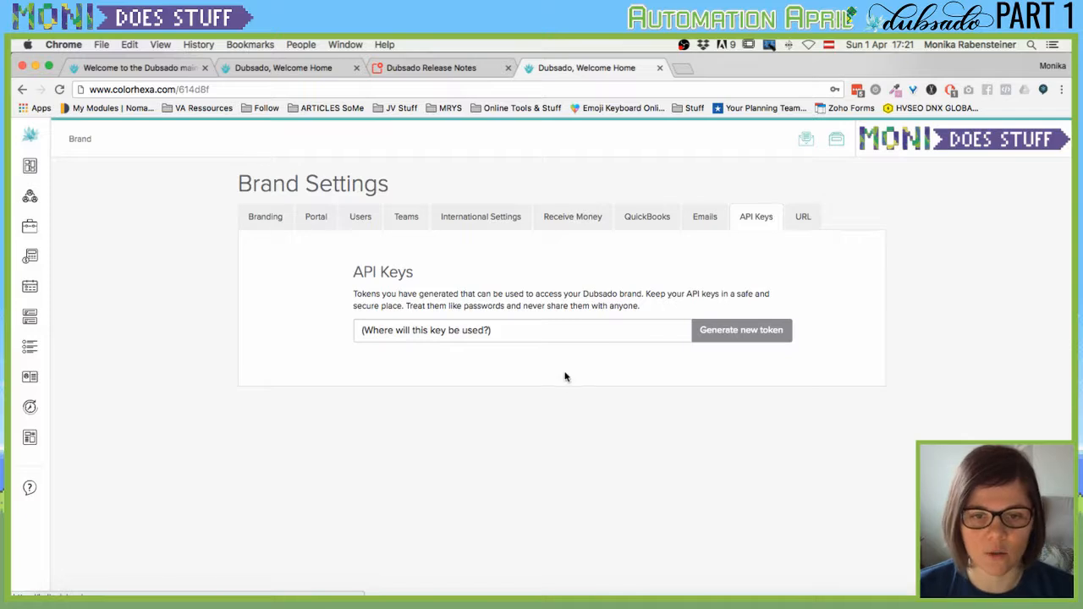
Set 'Where will this key be used?' to Zapier, then switch to URL meta settings.
click(590, 333)
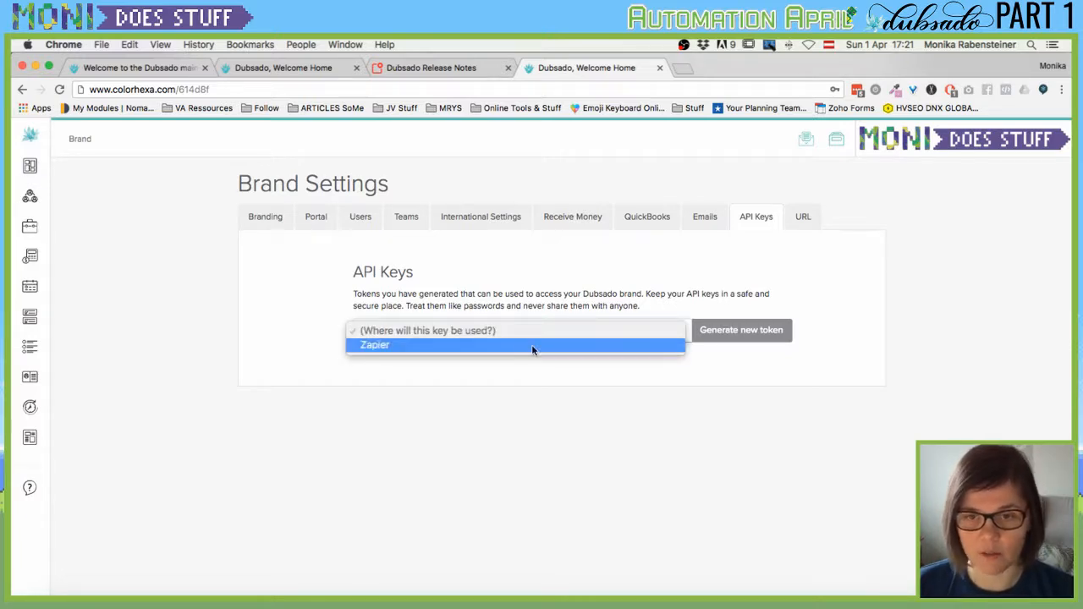
click(532, 347)
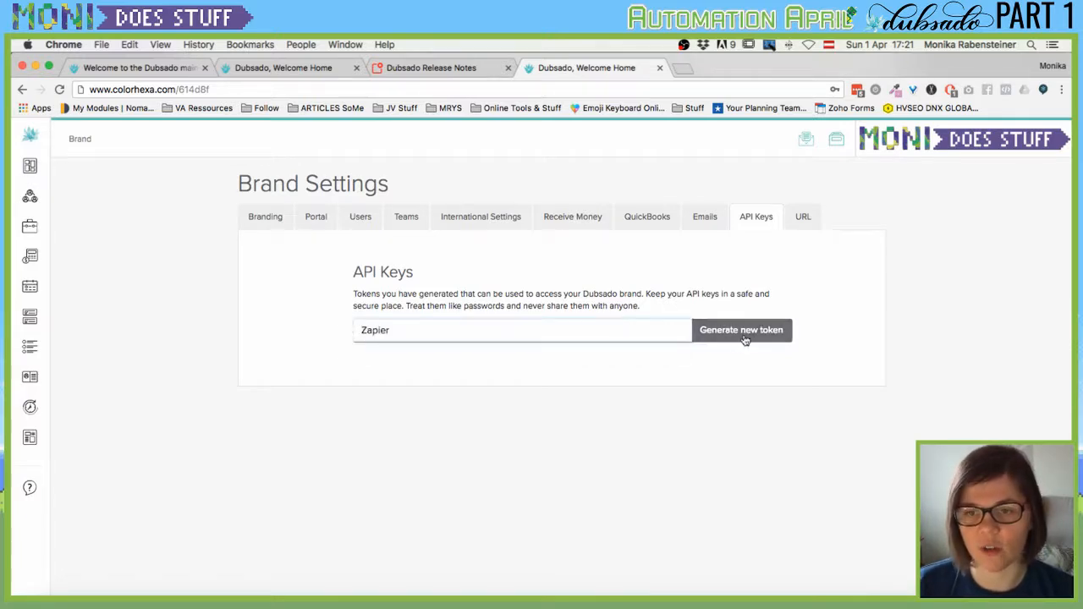
click(798, 219)
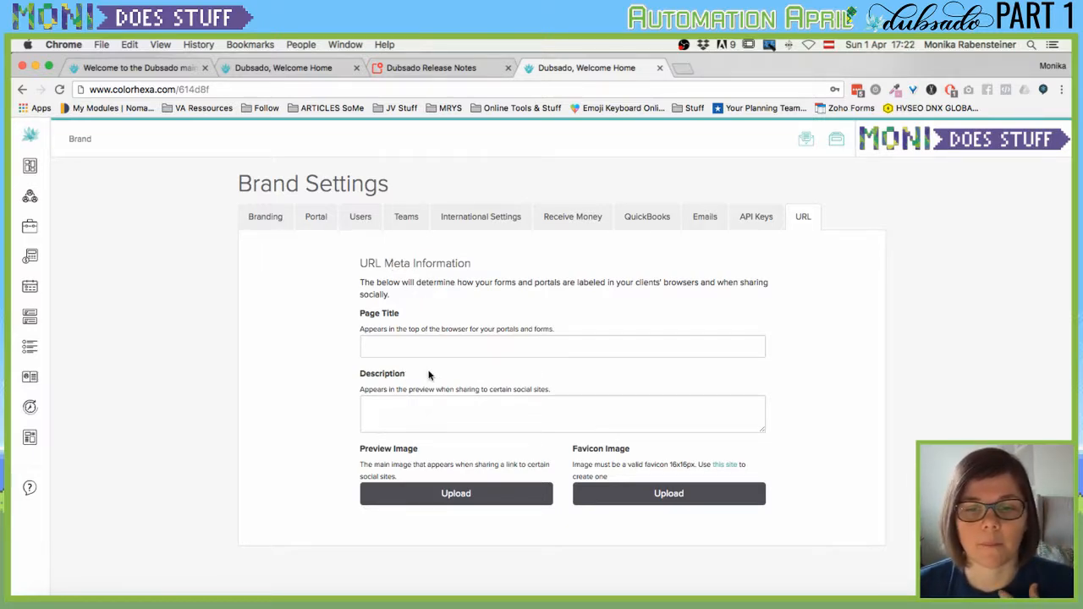
click(422, 345)
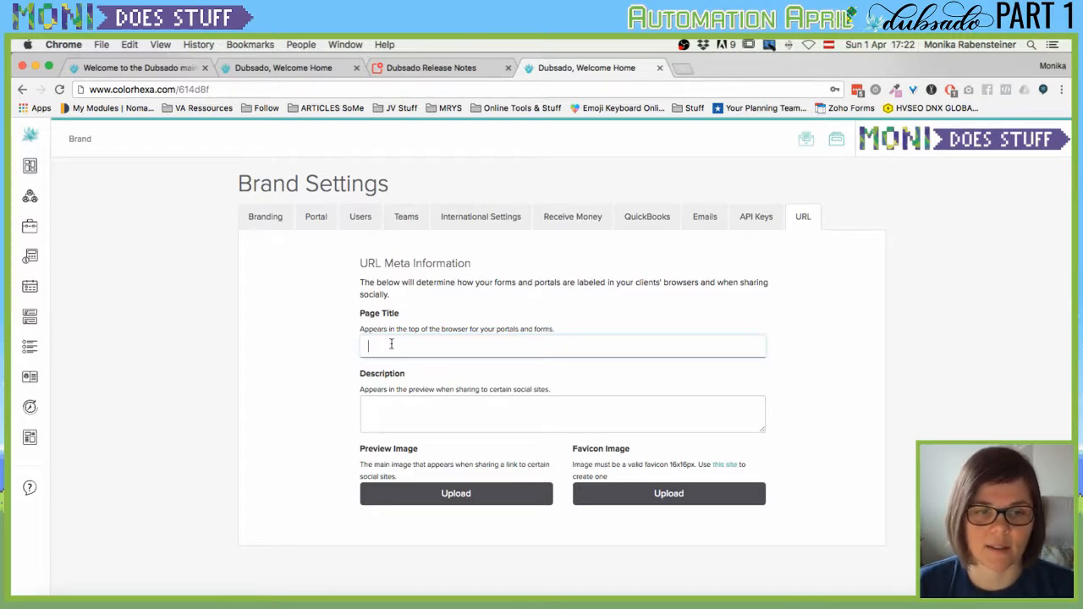
click(385, 414)
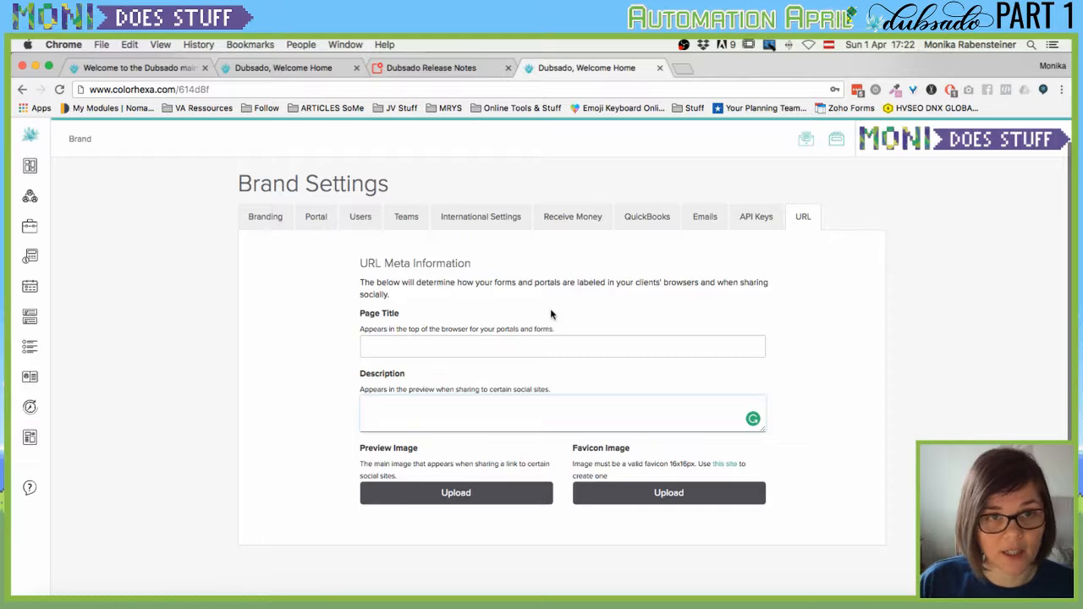
mouse_move(30, 191)
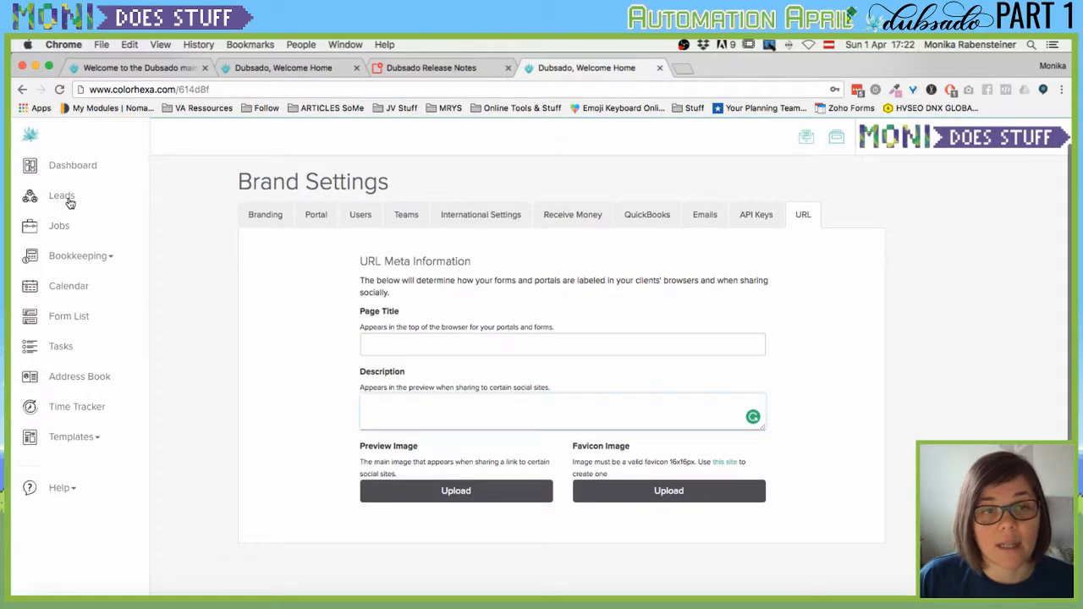
Open the Leads list showing 0 leads and expand the Templates submenu.
click(68, 201)
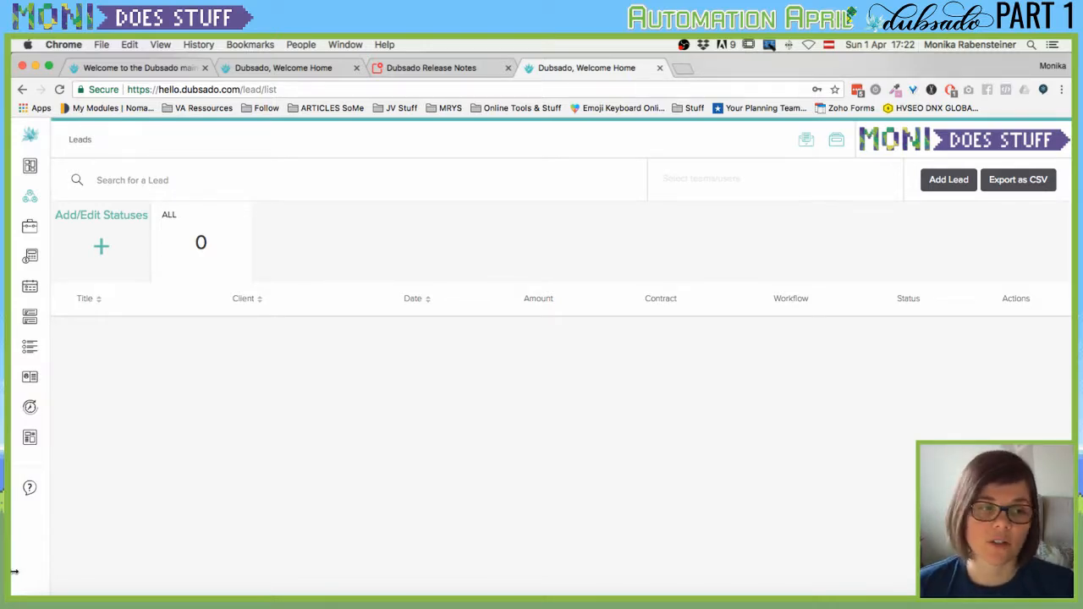
mouse_move(63, 503)
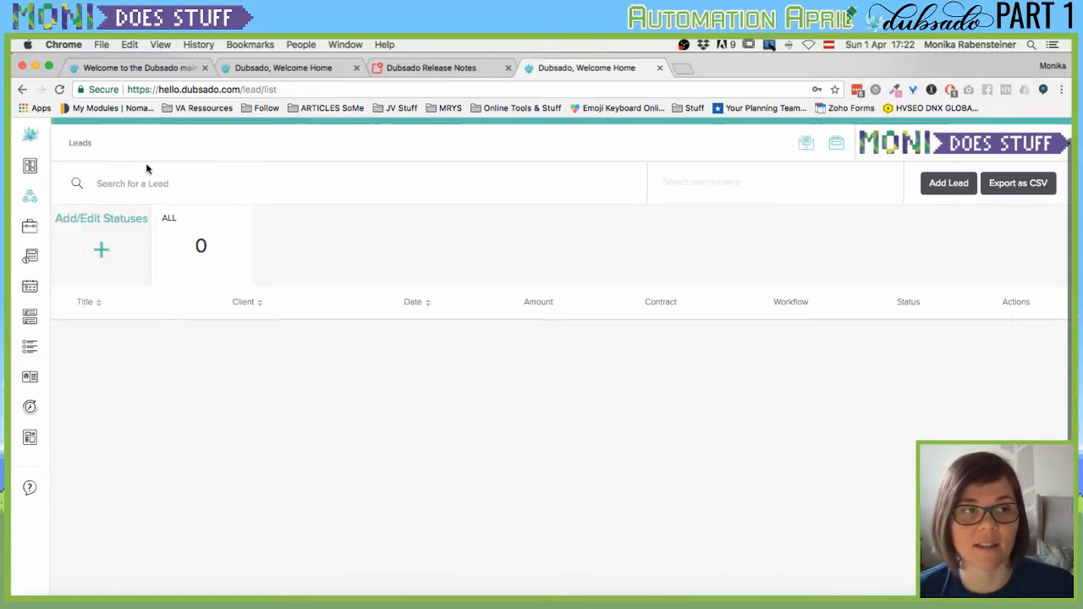
mouse_move(47, 200)
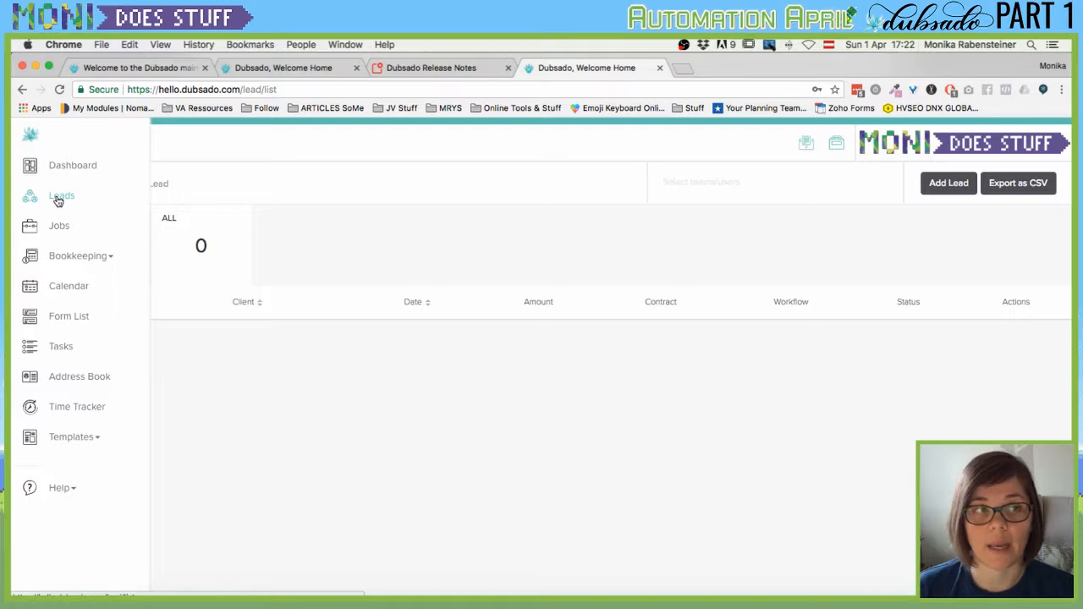
click(88, 438)
scroll(124, 448, down, 1)
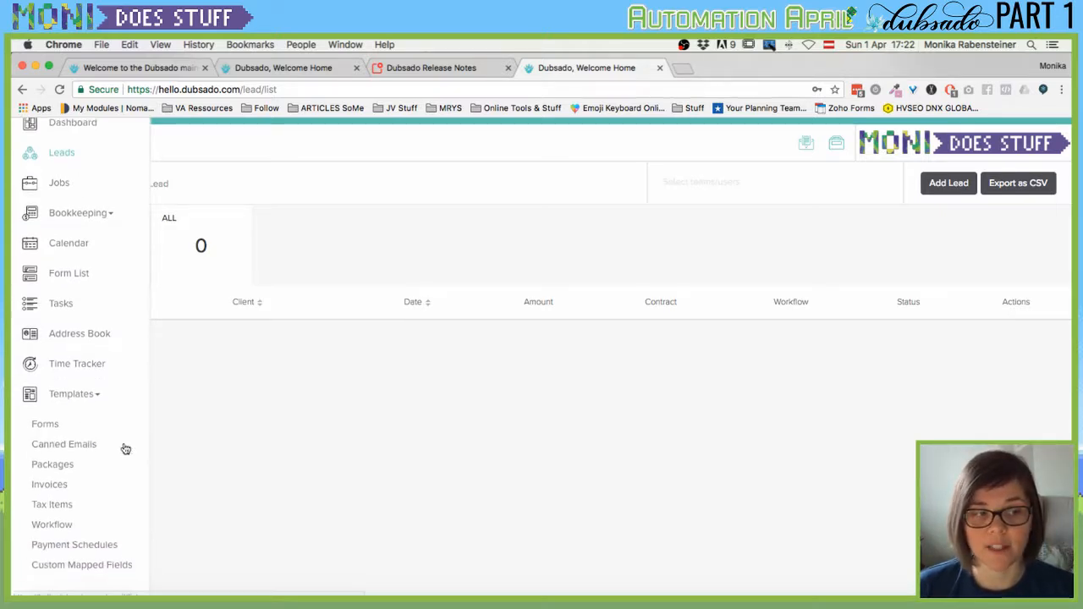
mouse_move(54, 395)
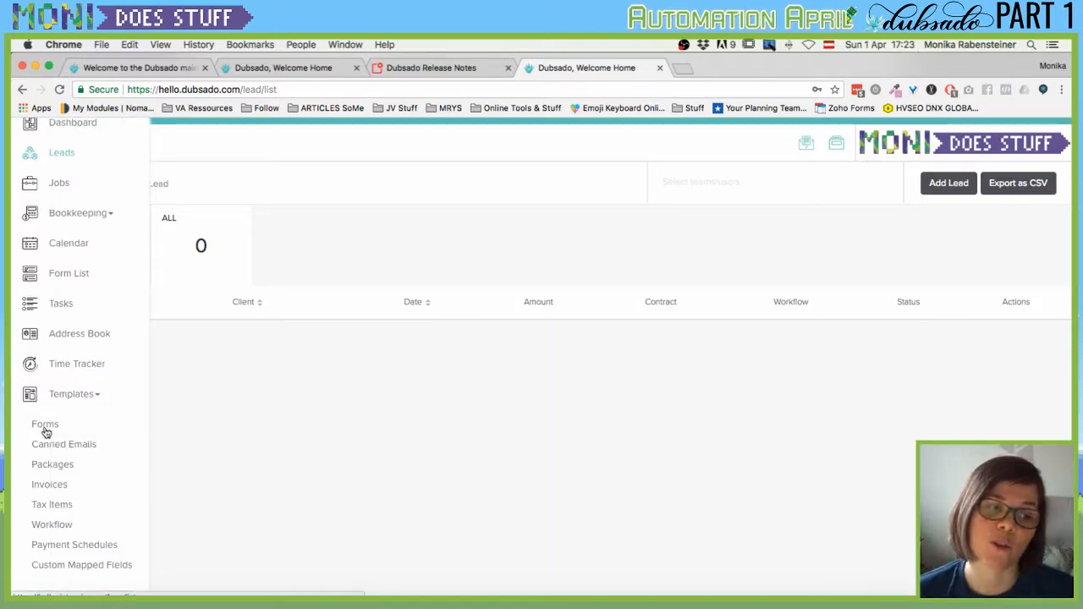
Go to Templates > Forms and open the Template Library.
click(45, 426)
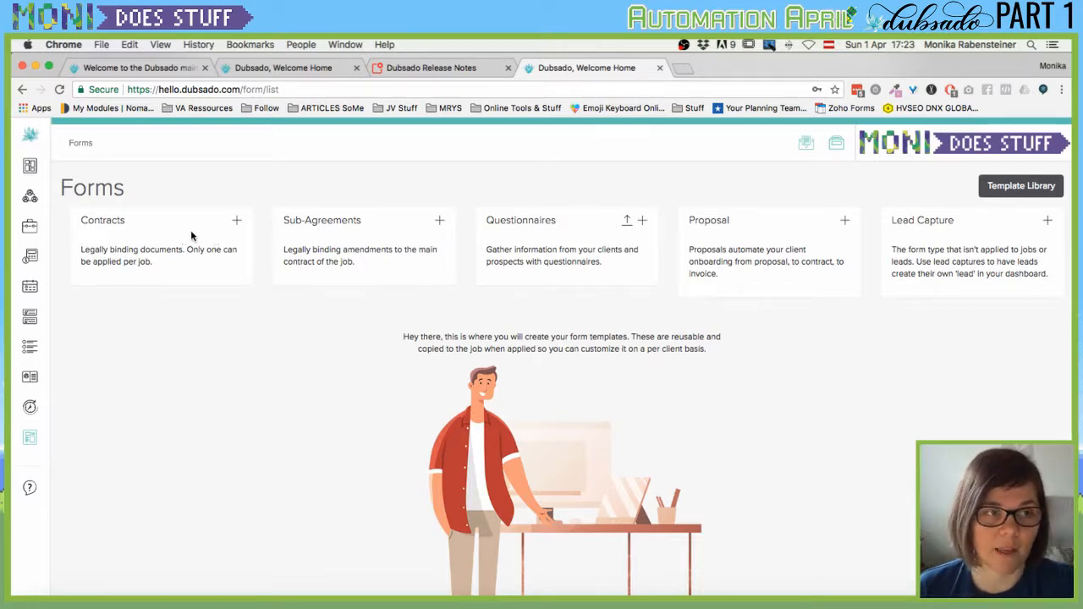
click(67, 438)
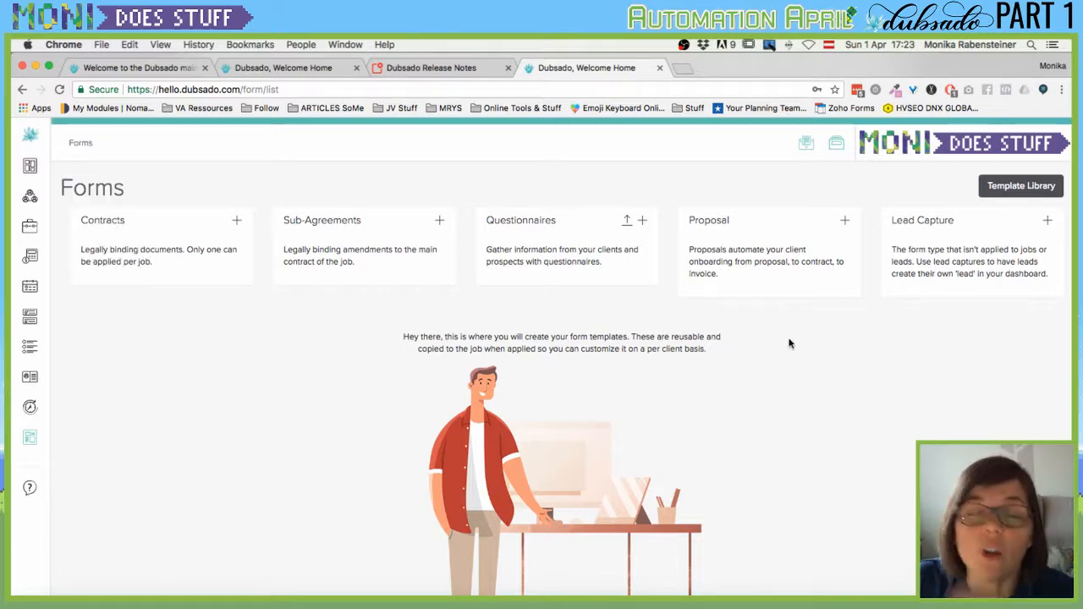
click(1009, 194)
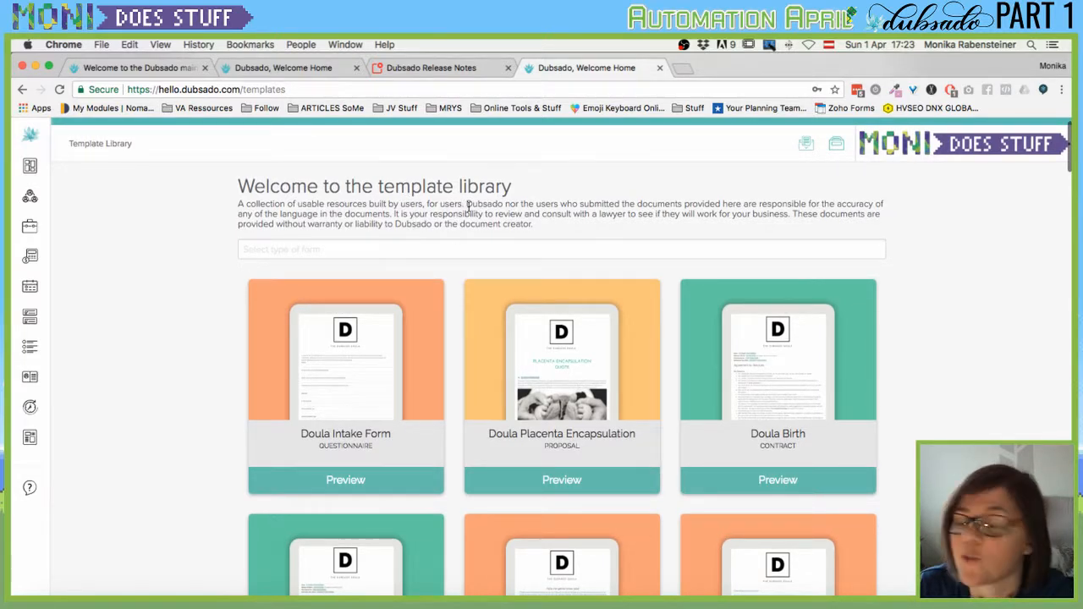
Filter the template library to Contract and preview the Doula Birth contract template.
click(399, 243)
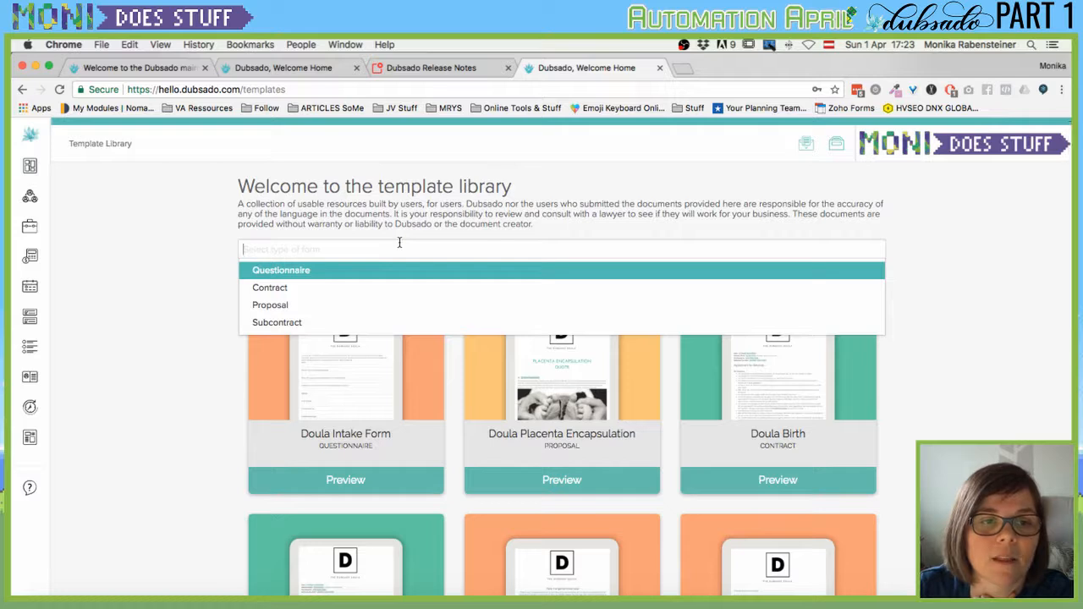
click(271, 289)
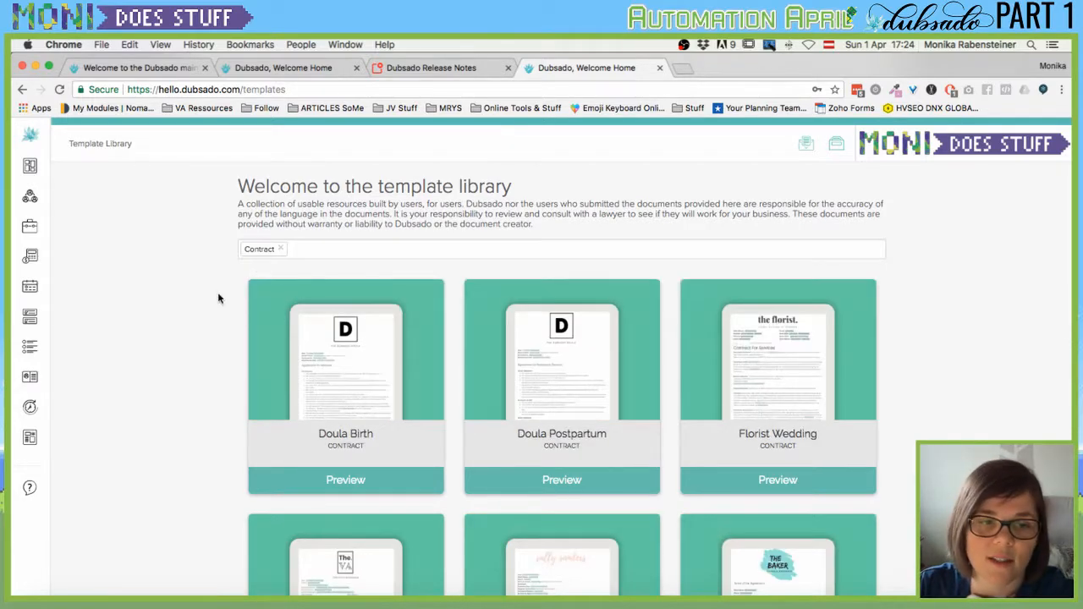
scroll(225, 339, down, 1)
scroll(175, 349, down, 4)
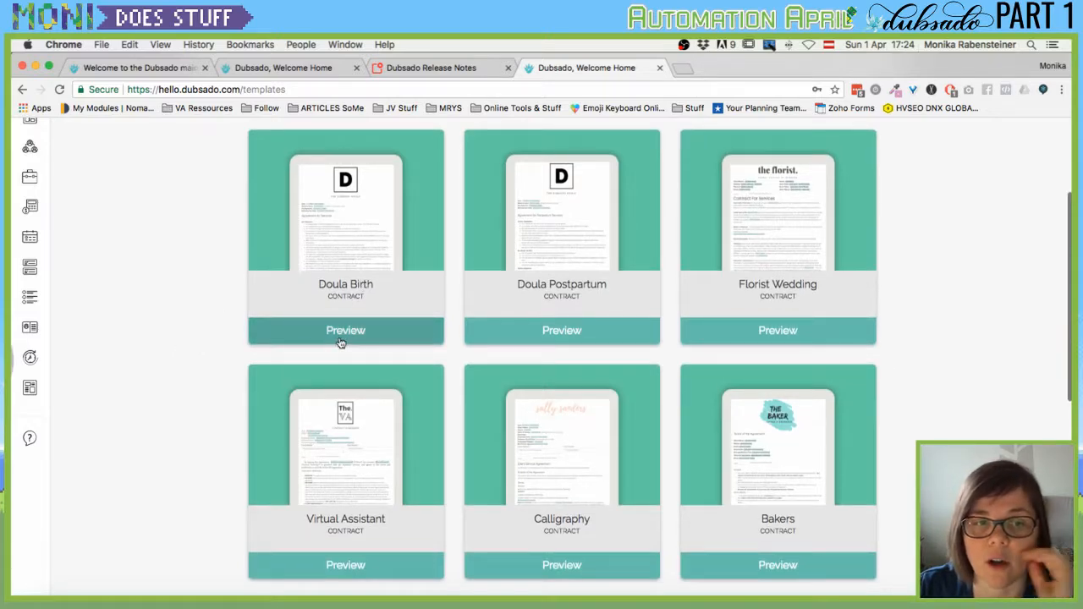
click(344, 335)
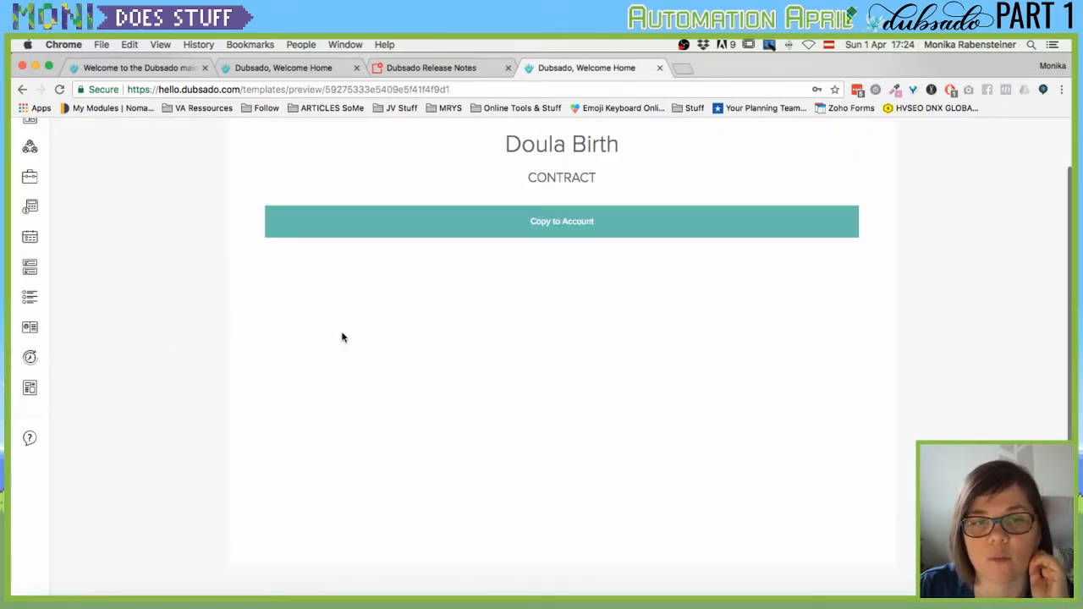
scroll(439, 302, down, 15)
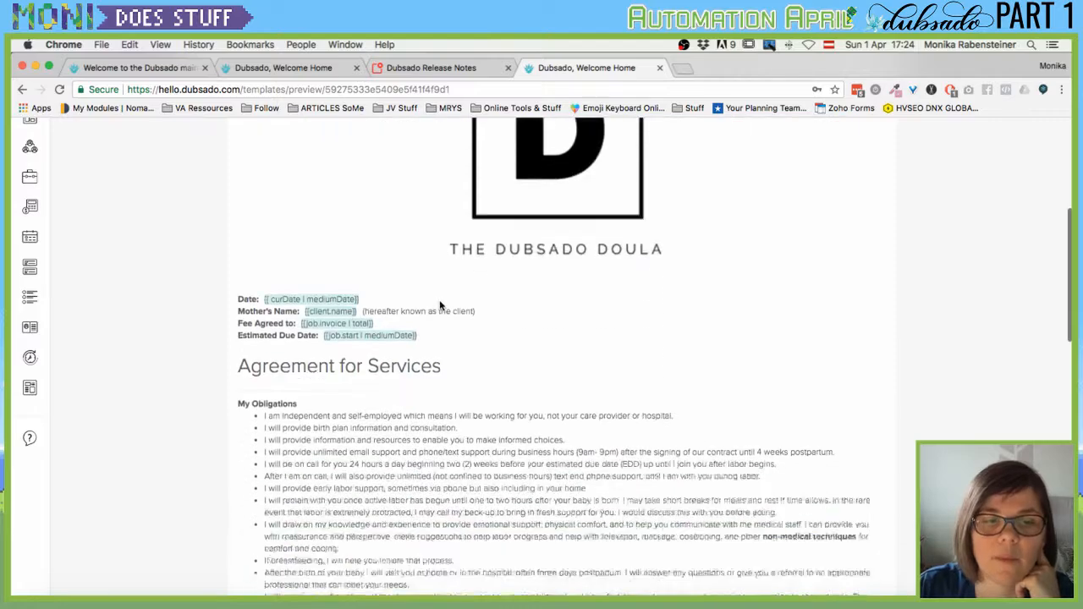
scroll(440, 306, down, 5)
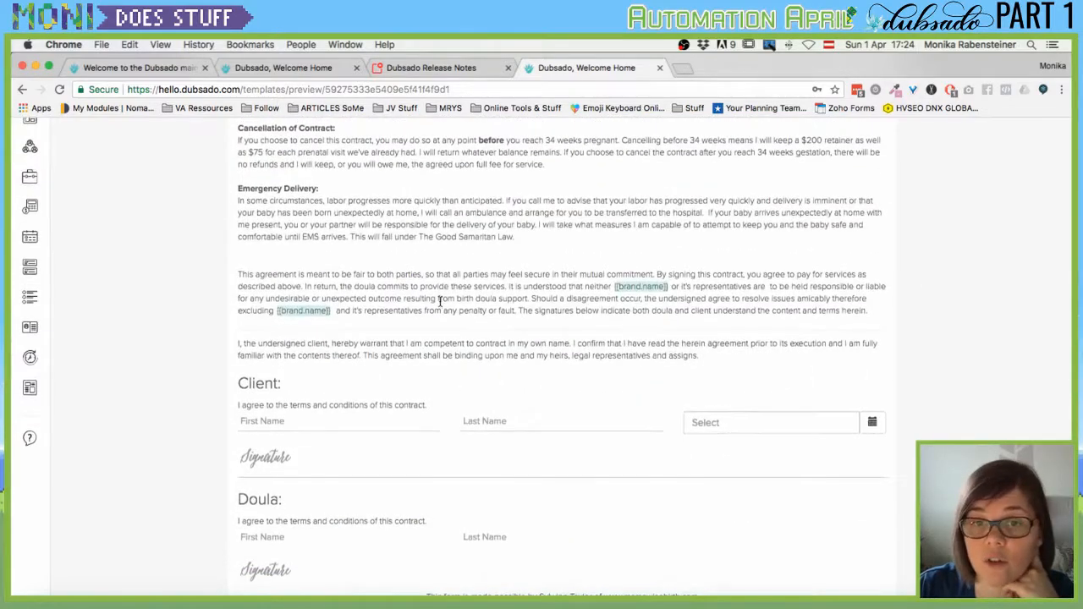
scroll(439, 306, up, 20)
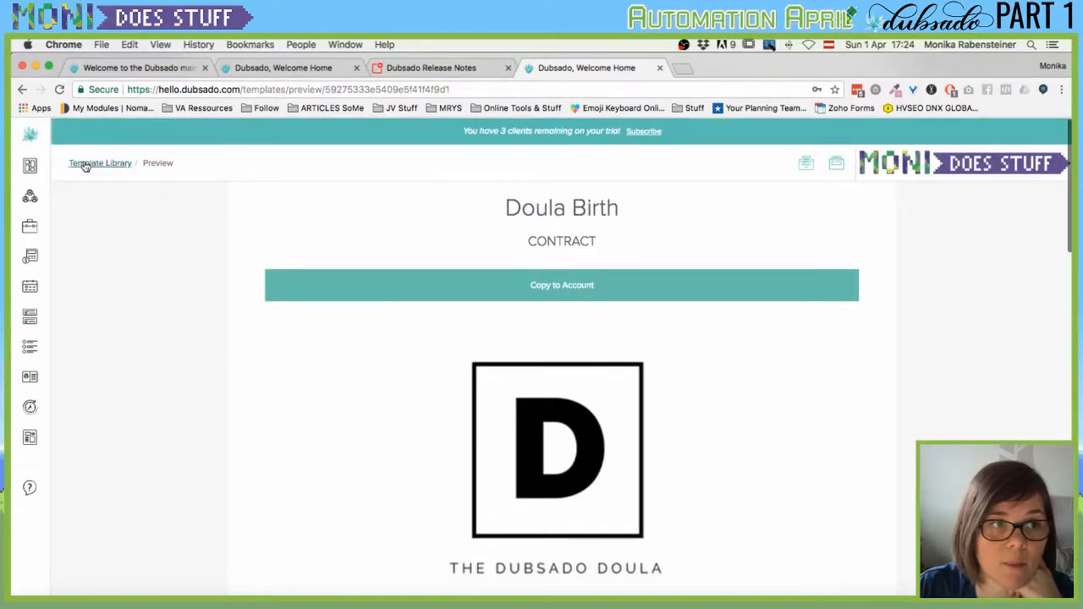
Return to the Template Library, filter it to Contract again, and browse the results.
click(84, 164)
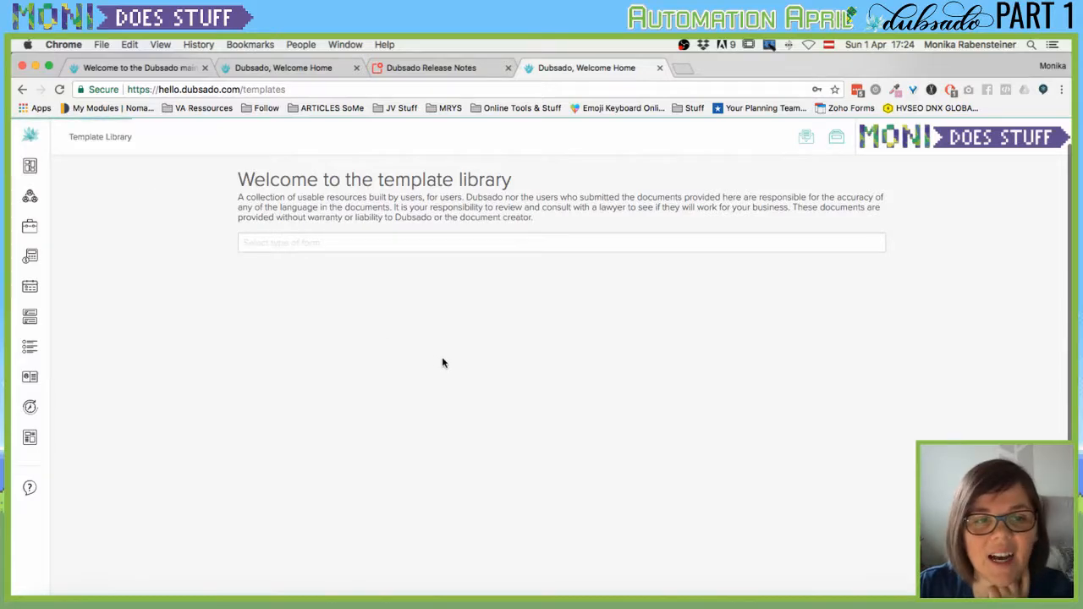
click(309, 238)
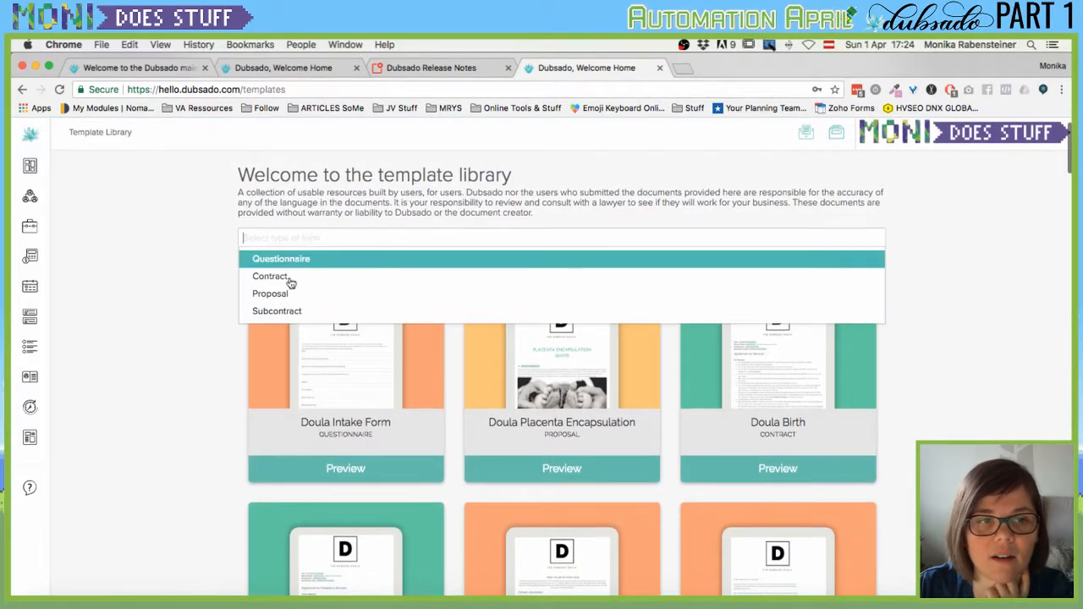
click(297, 280)
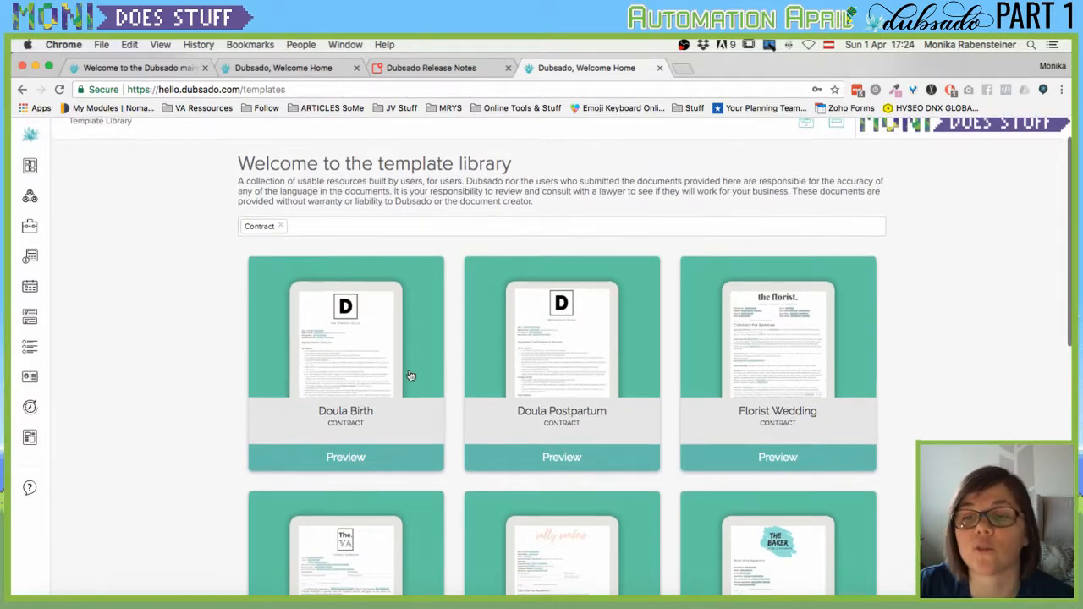
scroll(405, 375, down, 3)
scroll(405, 374, down, 3)
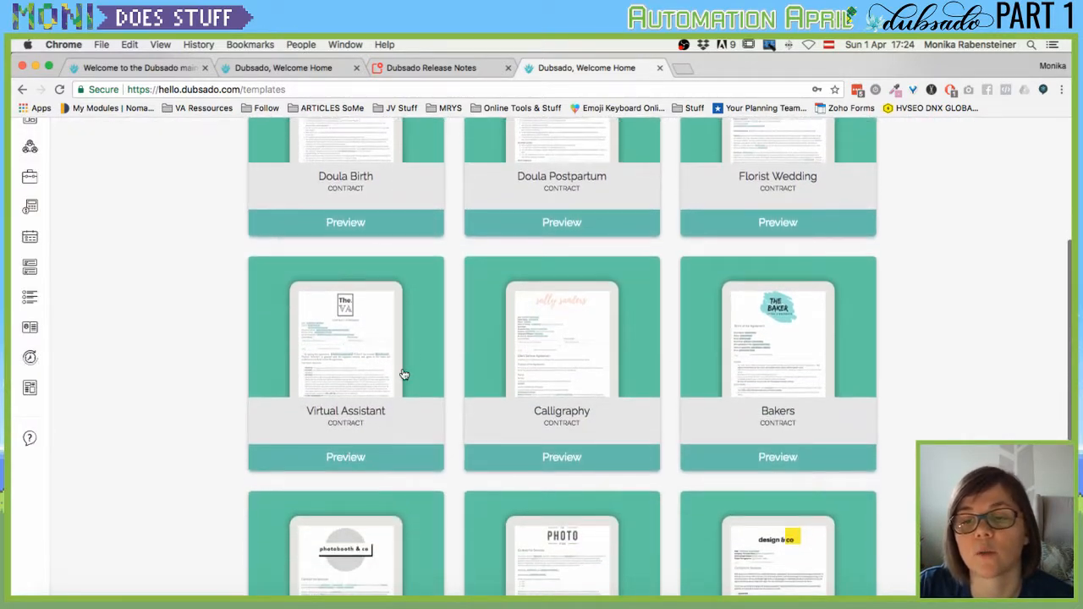
scroll(404, 374, up, 7)
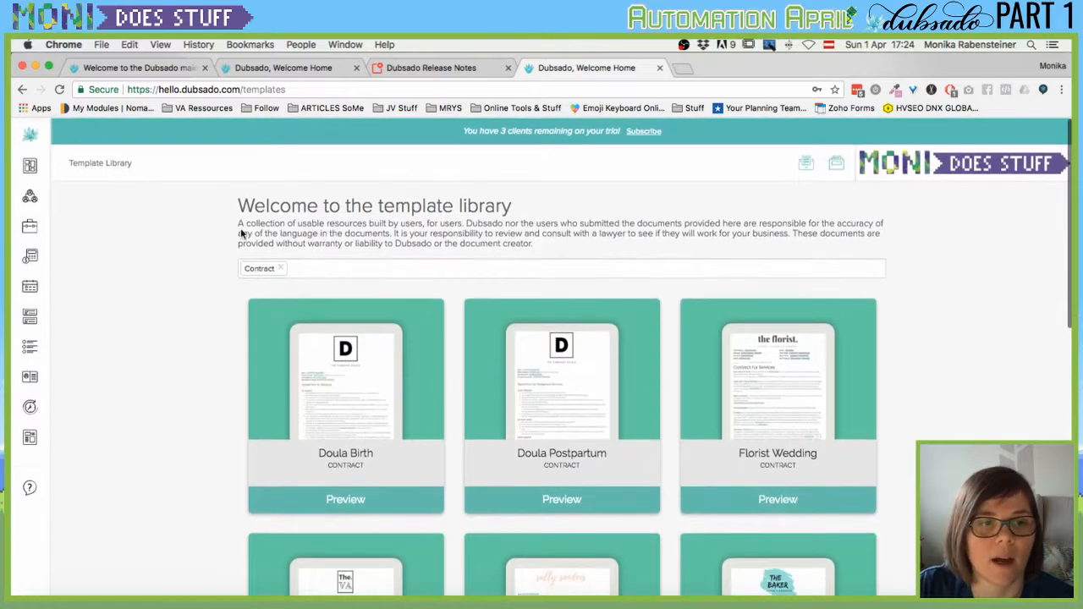
scroll(299, 467, down, 7)
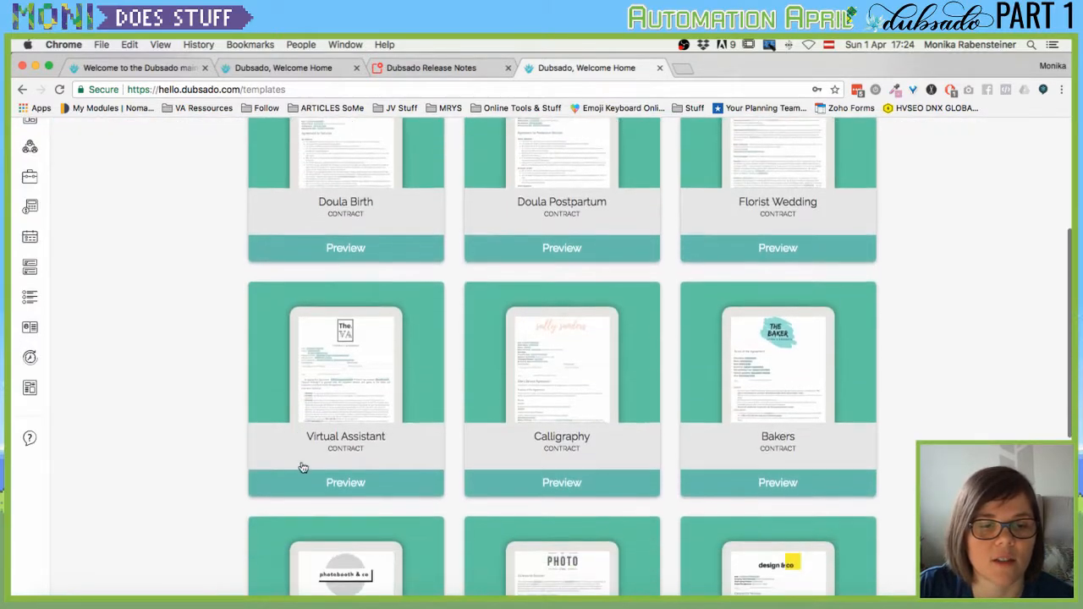
Preview the Virtual Assistant contract template, read through it, and copy it to the account.
click(346, 483)
scroll(508, 321, down, 1)
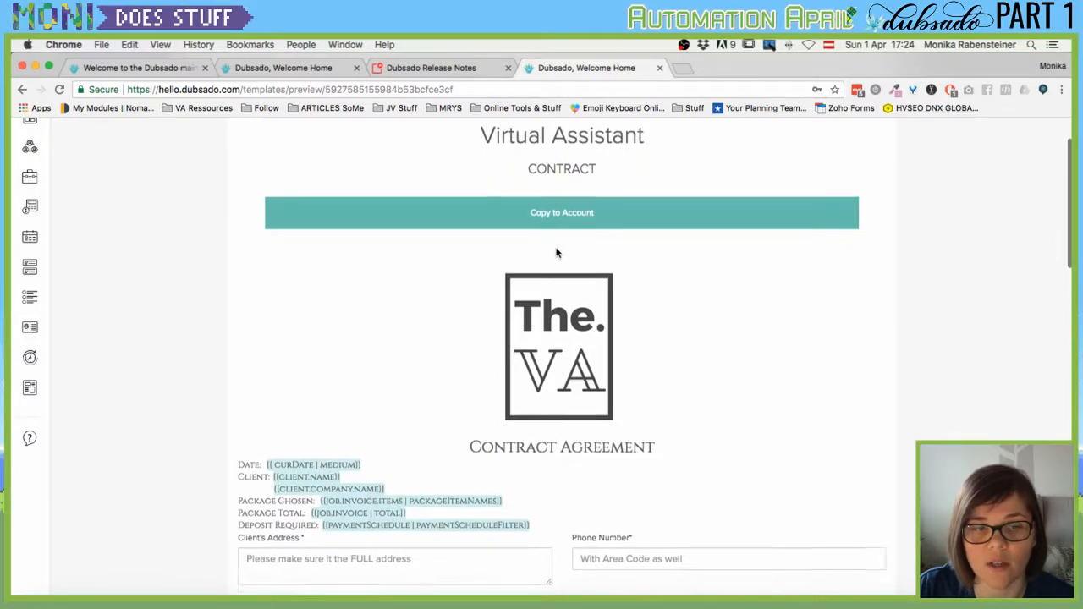
scroll(557, 252, down, 10)
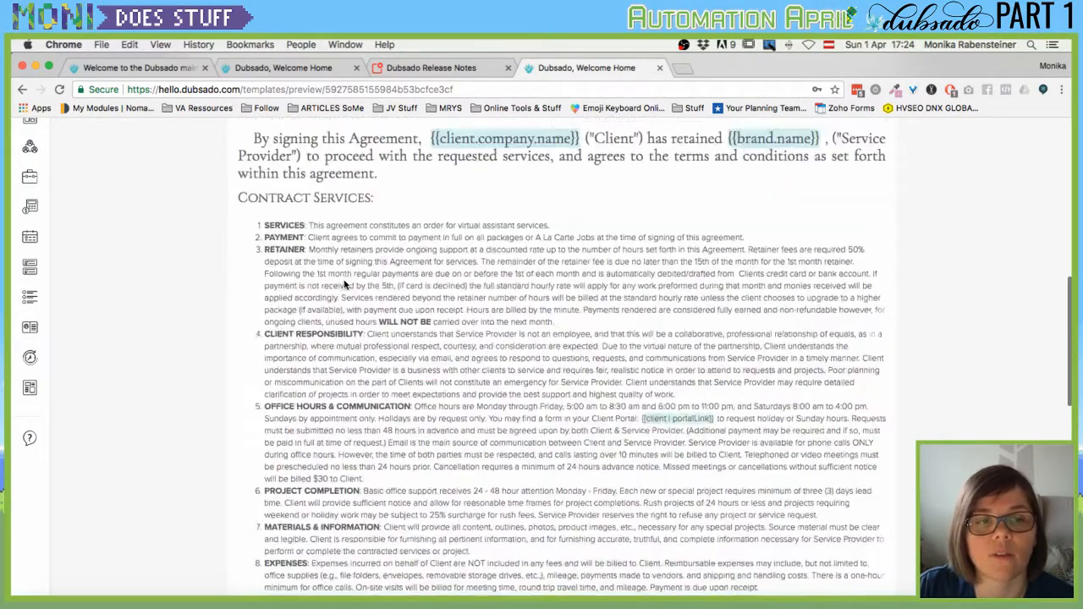
scroll(344, 285, down, 7)
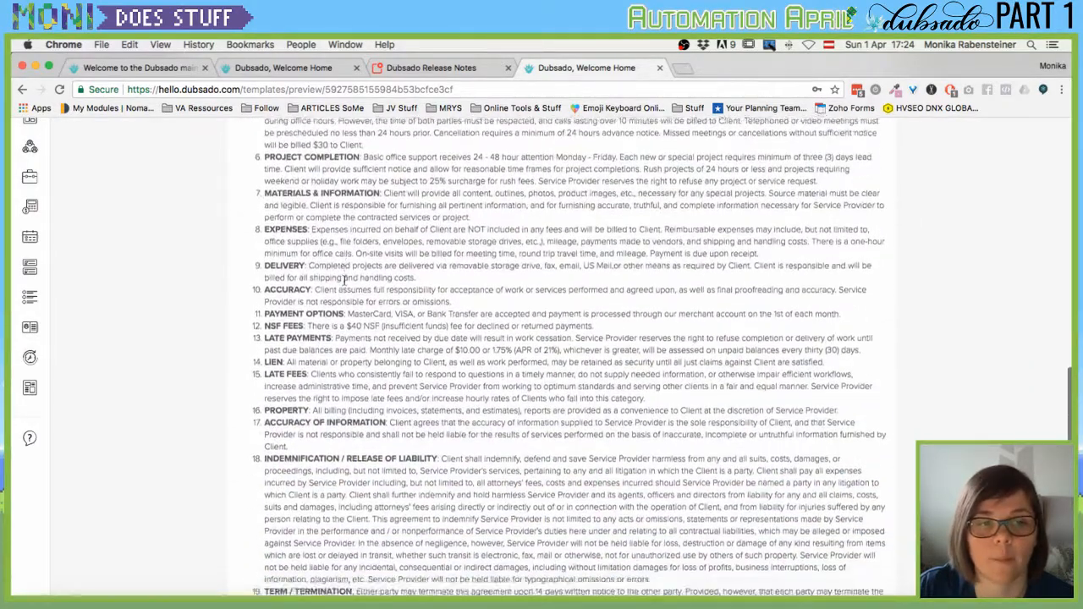
scroll(344, 281, down, 5)
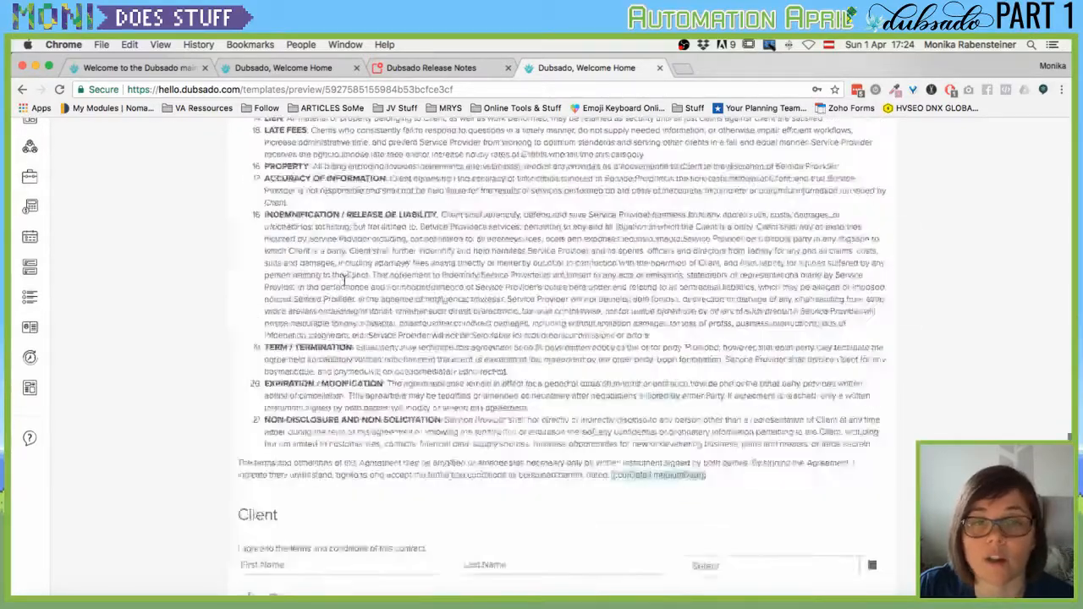
scroll(344, 280, up, 10)
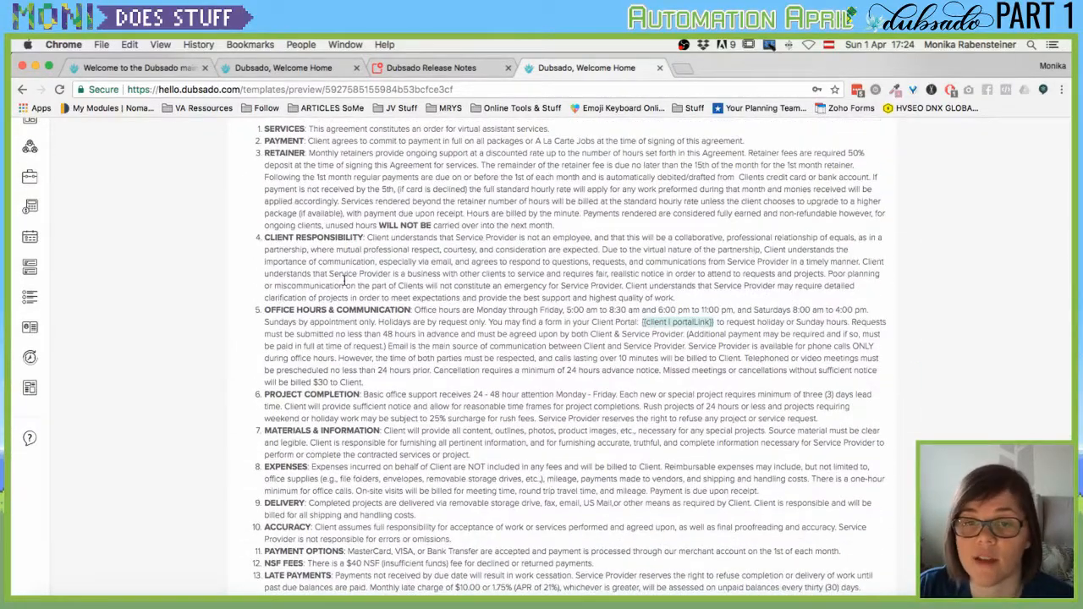
scroll(344, 282, up, 8)
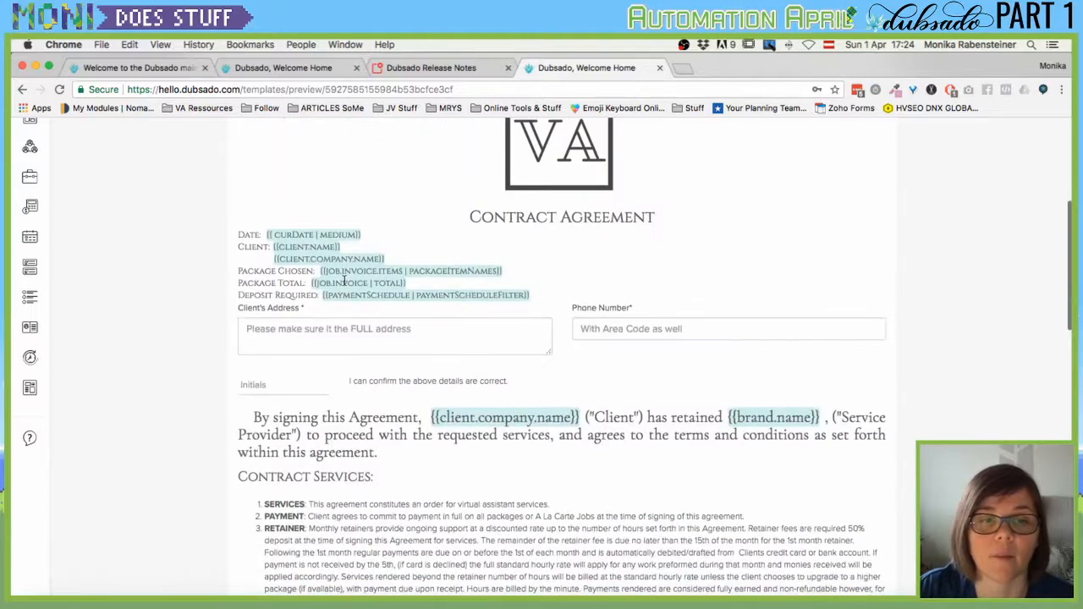
scroll(345, 285, down, 5)
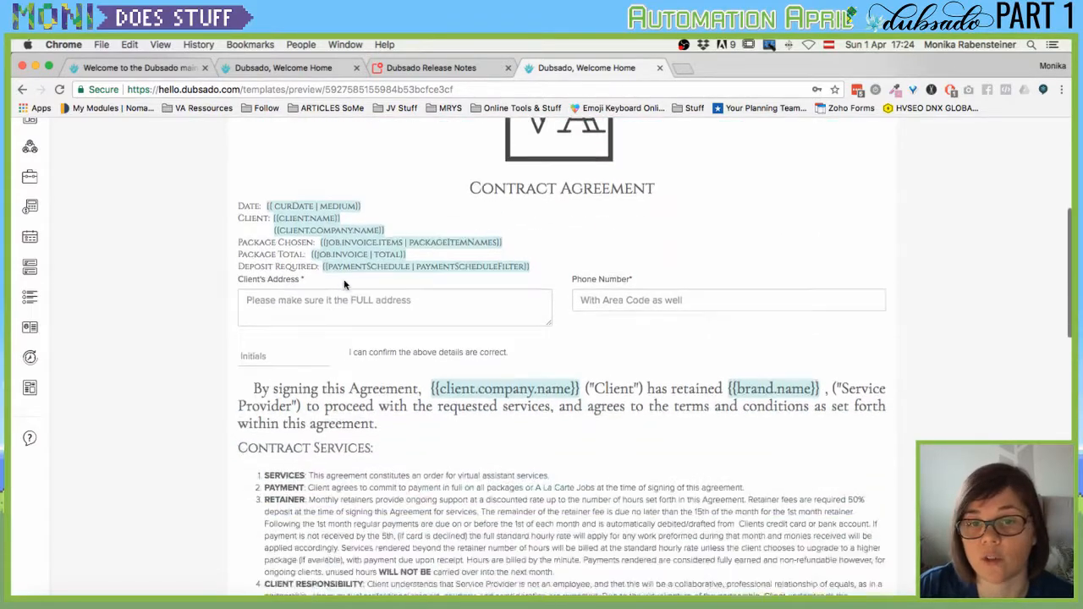
scroll(345, 286, up, 7)
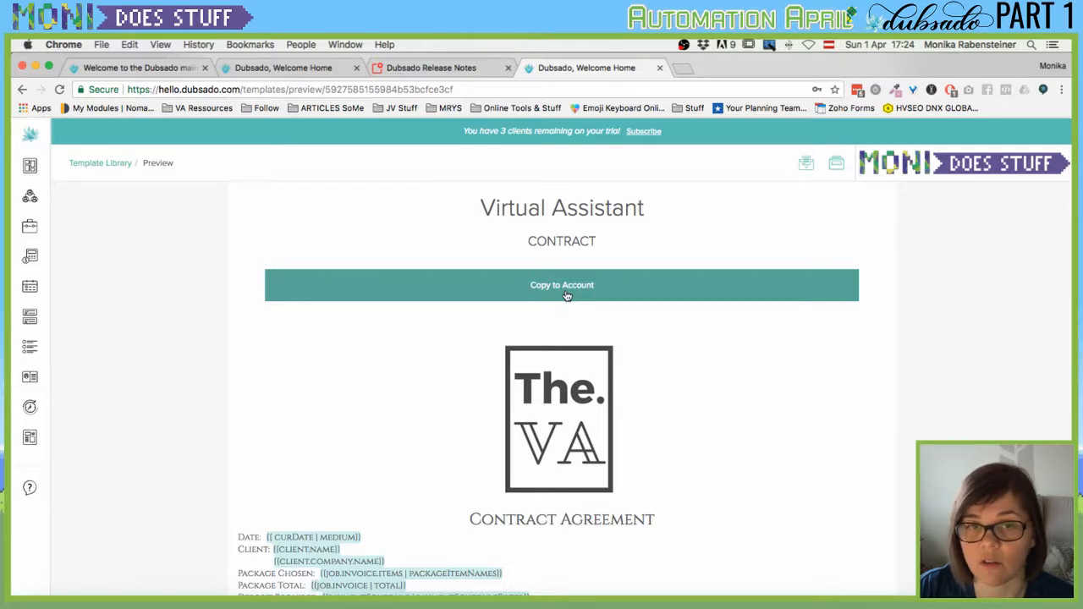
click(561, 296)
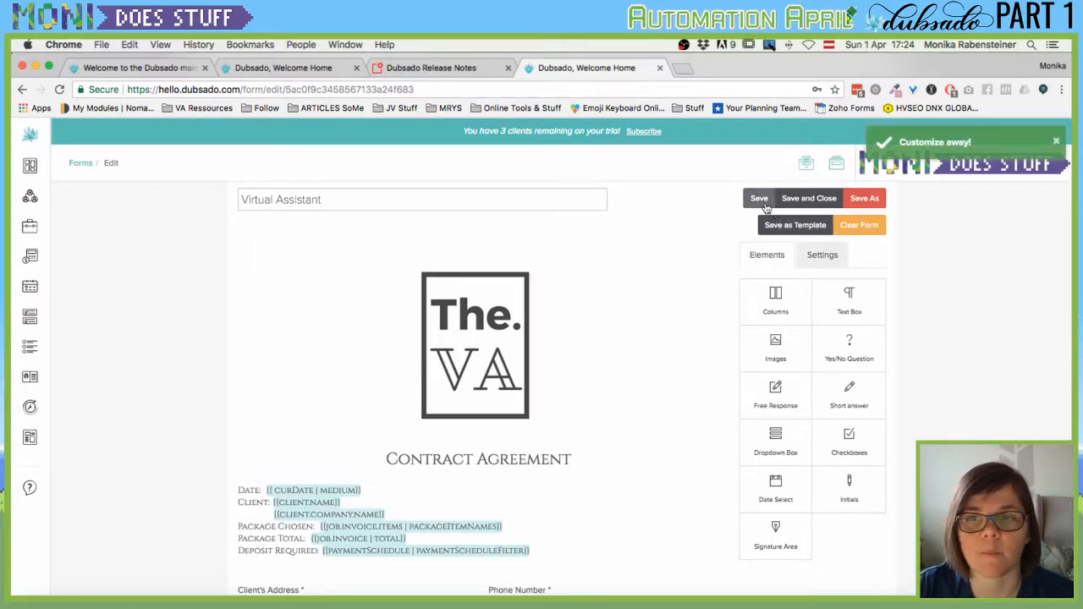
Save the copied Virtual Assistant contract and go back to the Forms list.
click(759, 200)
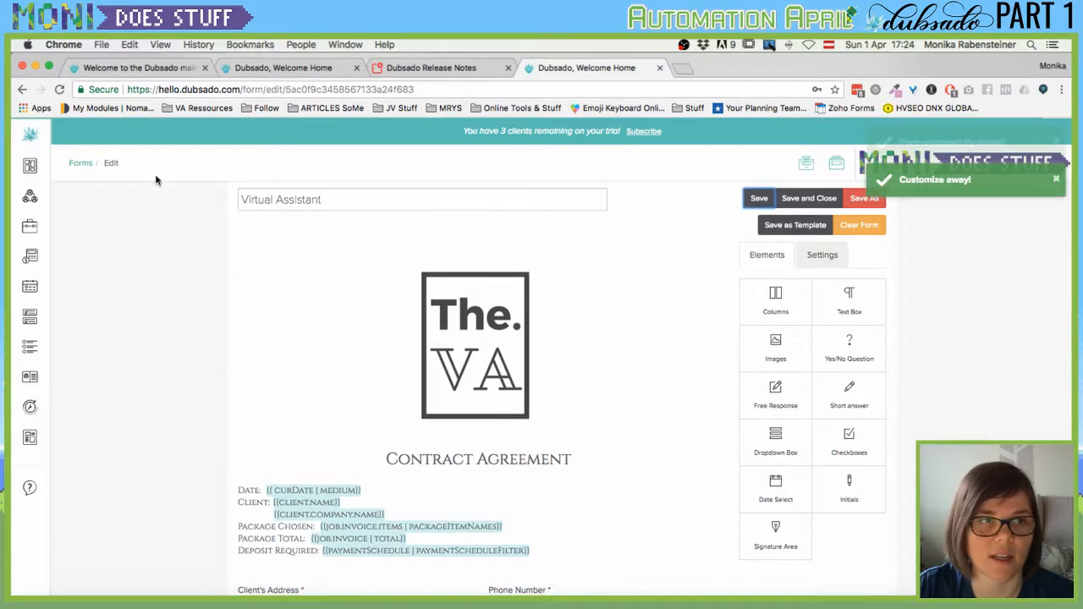
click(88, 167)
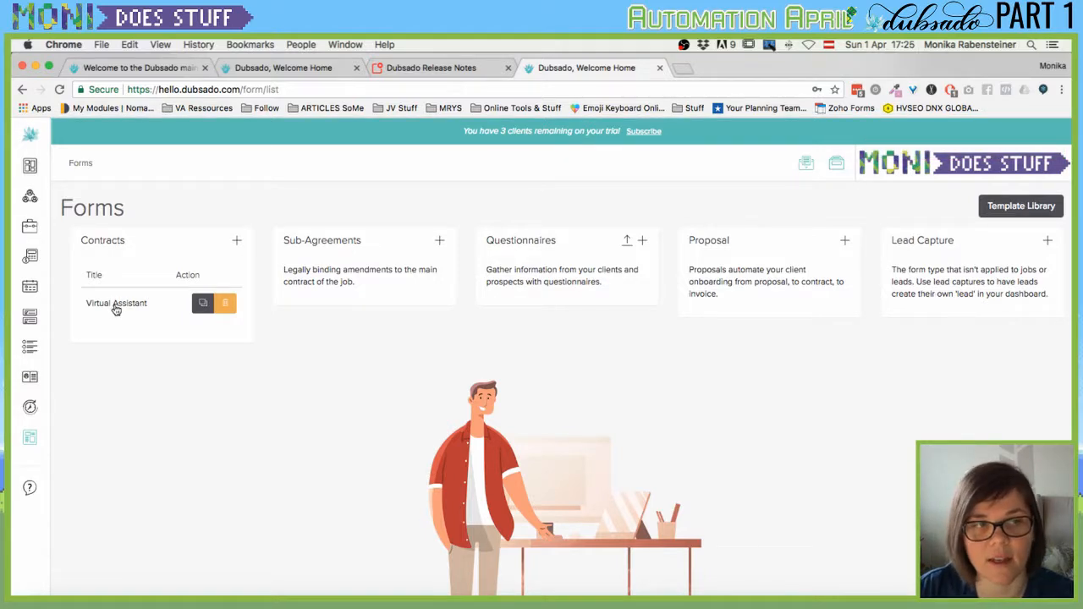
Open the Virtual Assistant contract, scroll through it, then go back to the Forms page.
click(116, 306)
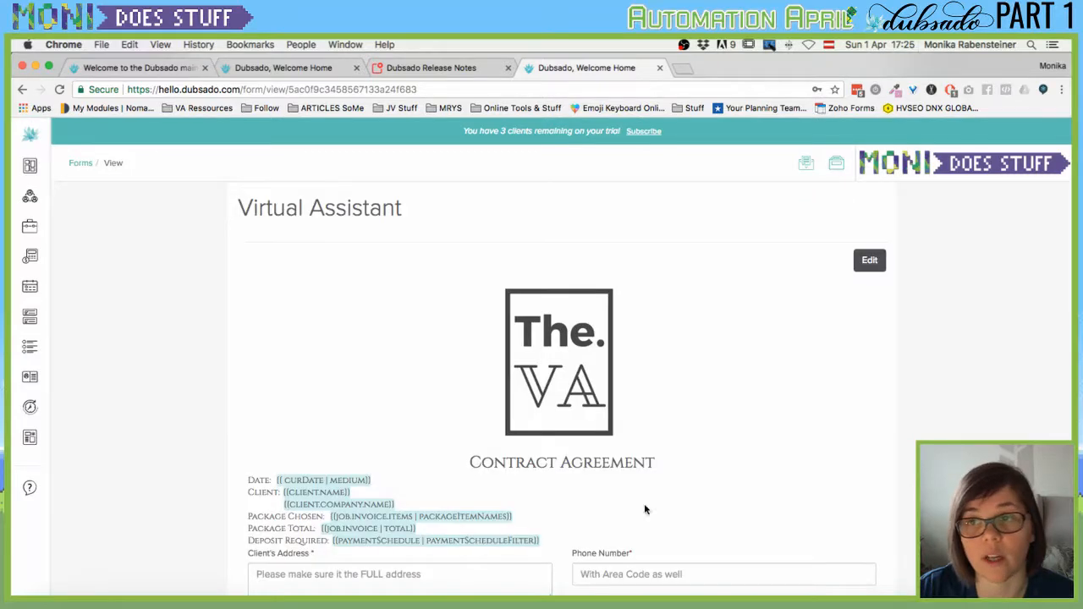
scroll(624, 386, down, 5)
scroll(578, 286, up, 4)
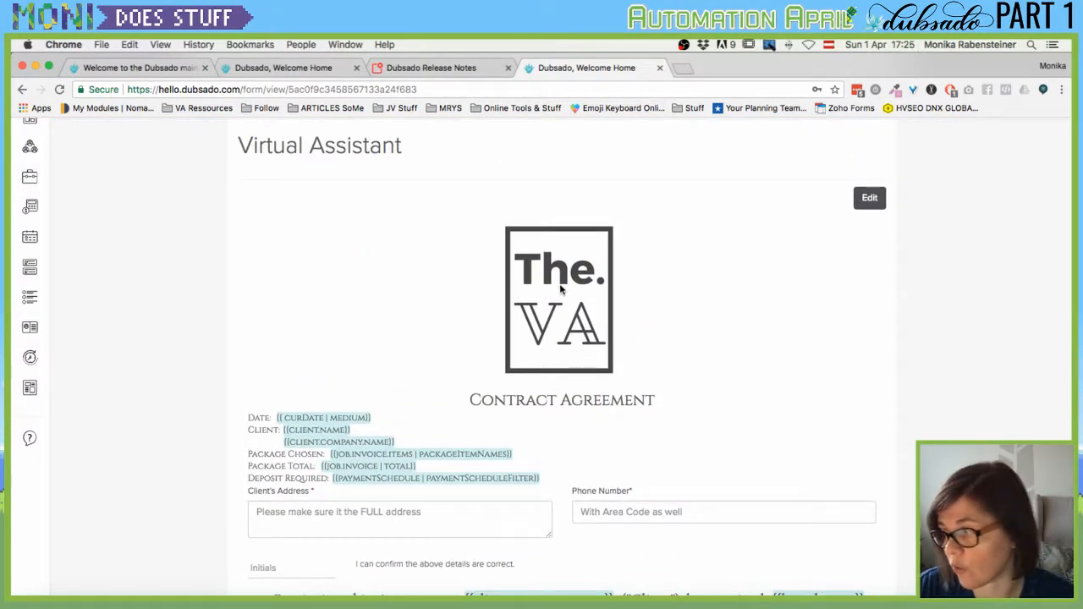
scroll(140, 188, up, 2)
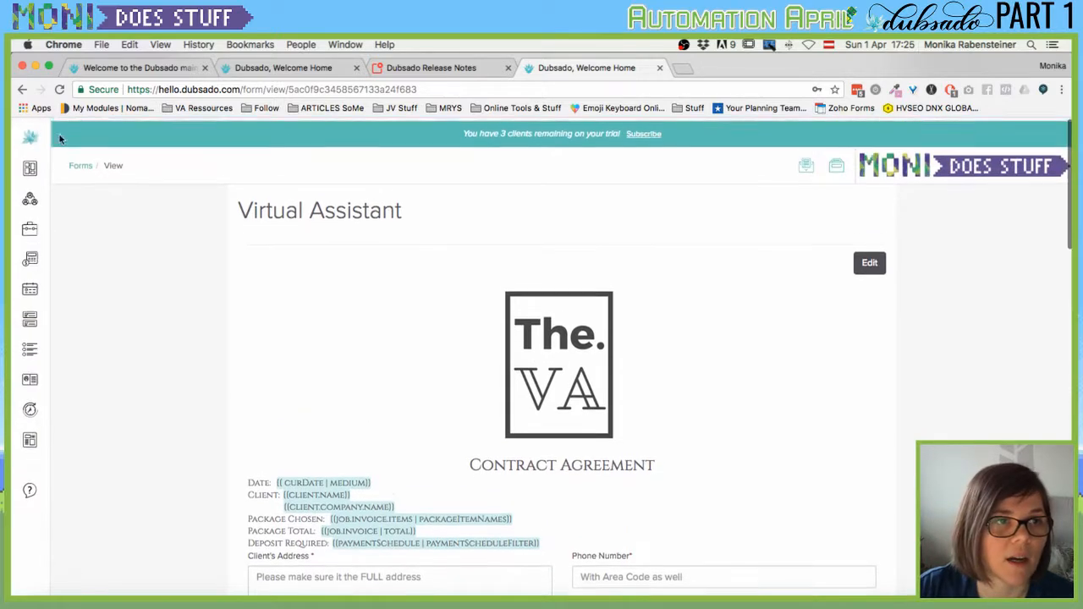
click(80, 164)
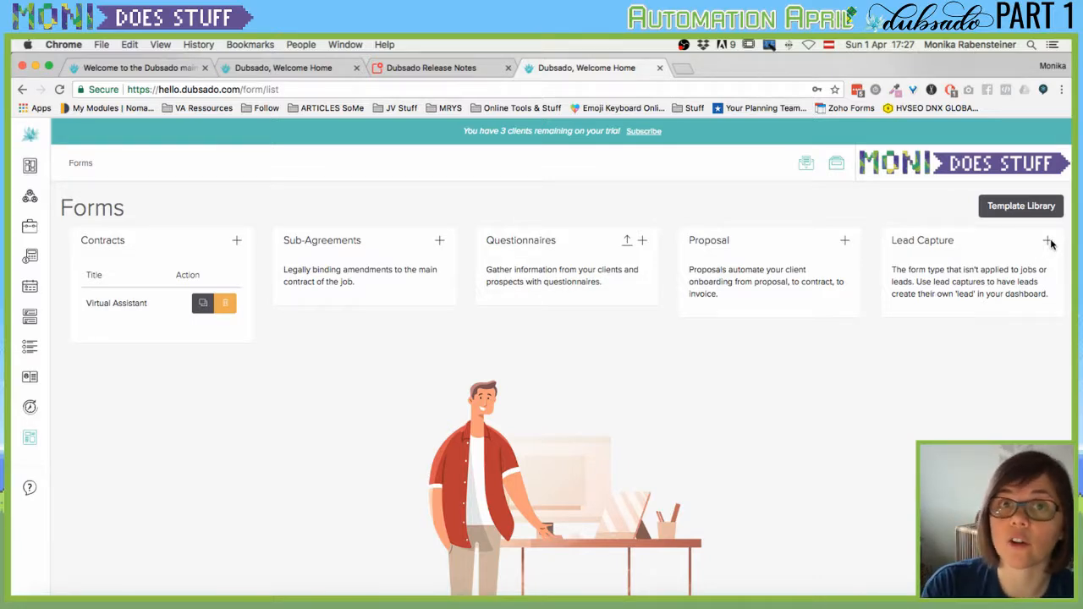
scroll(1050, 243, down, 1)
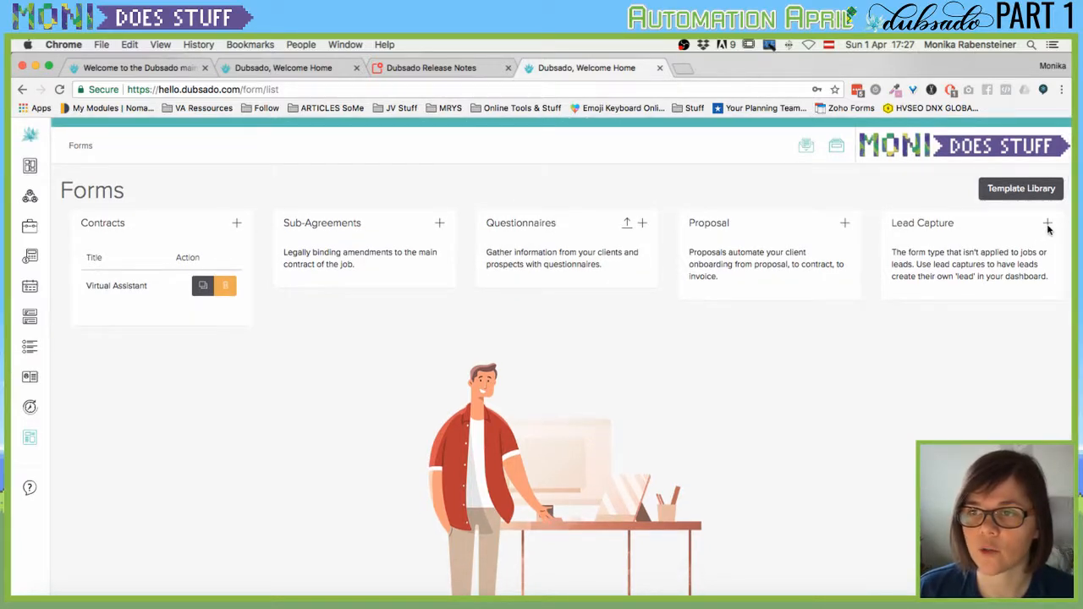
Create a new Lead Capture form and review its First Name, Last Name, Email and Phone question settings.
click(1047, 225)
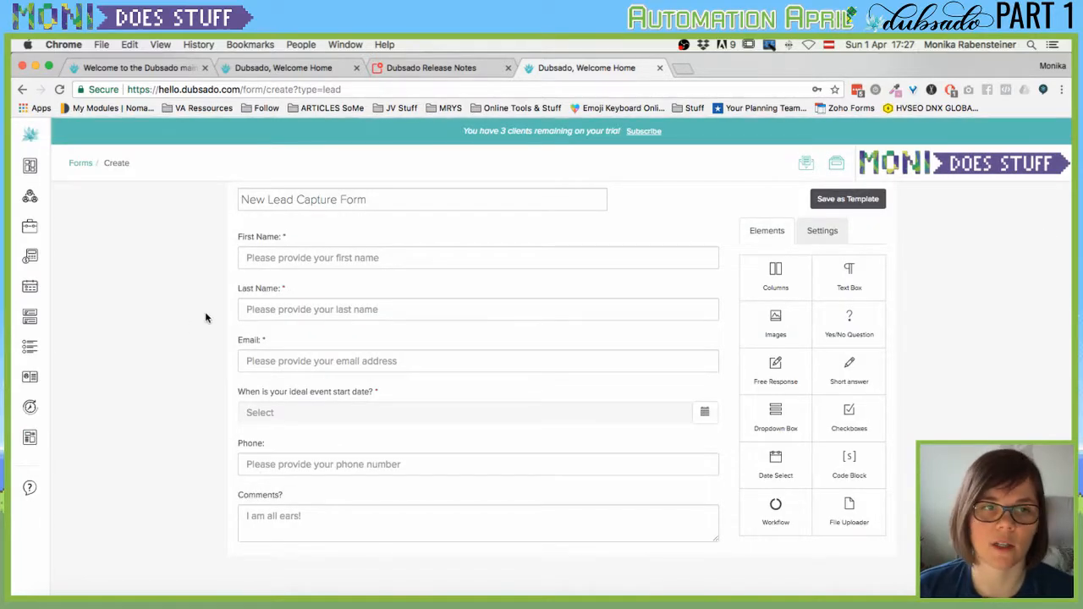
triple_click(277, 200)
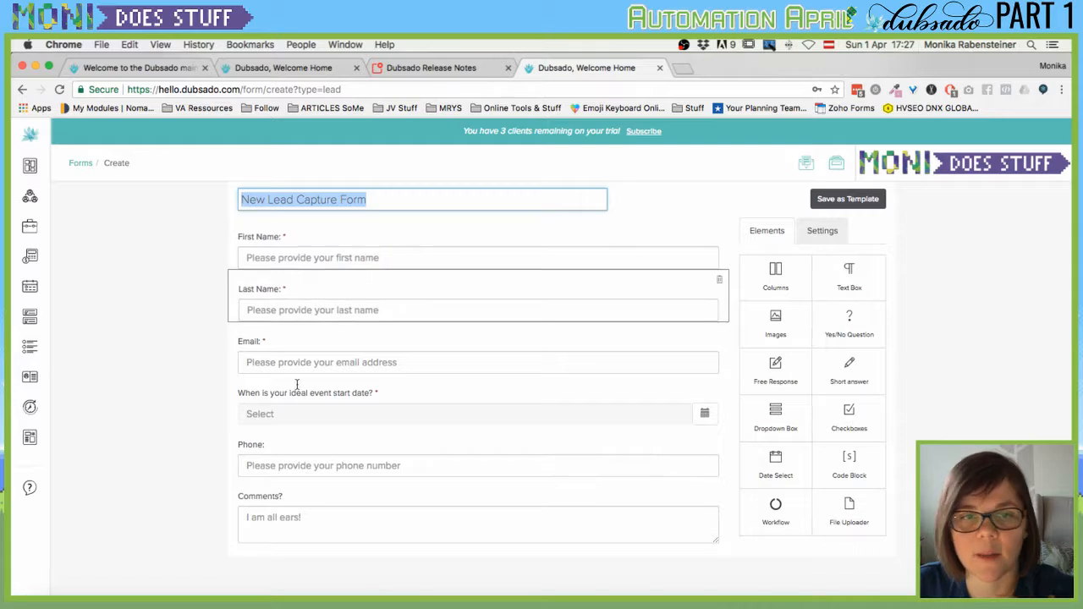
click(271, 245)
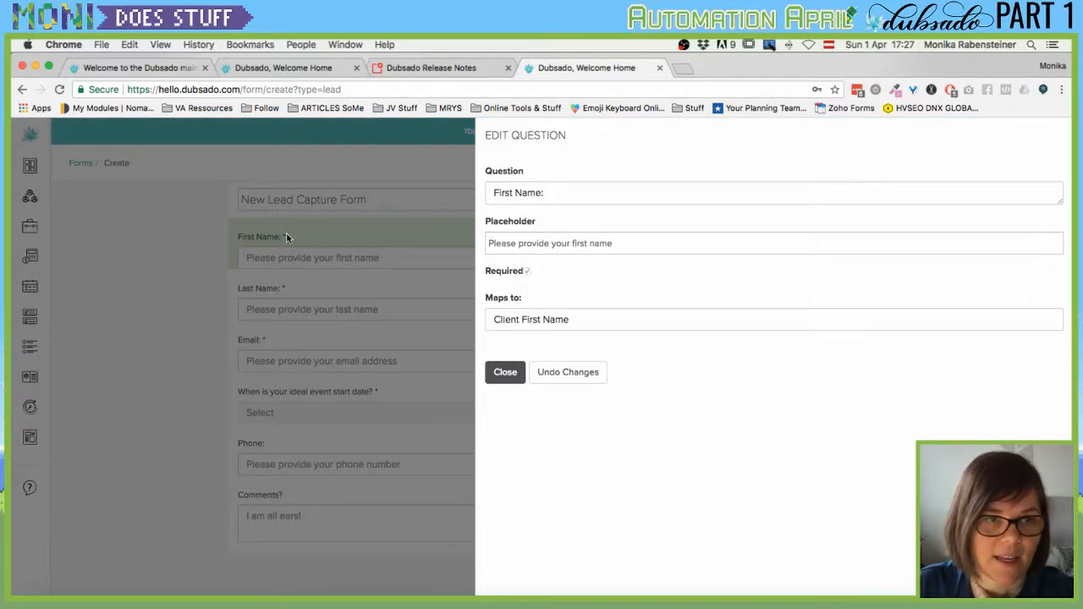
click(505, 373)
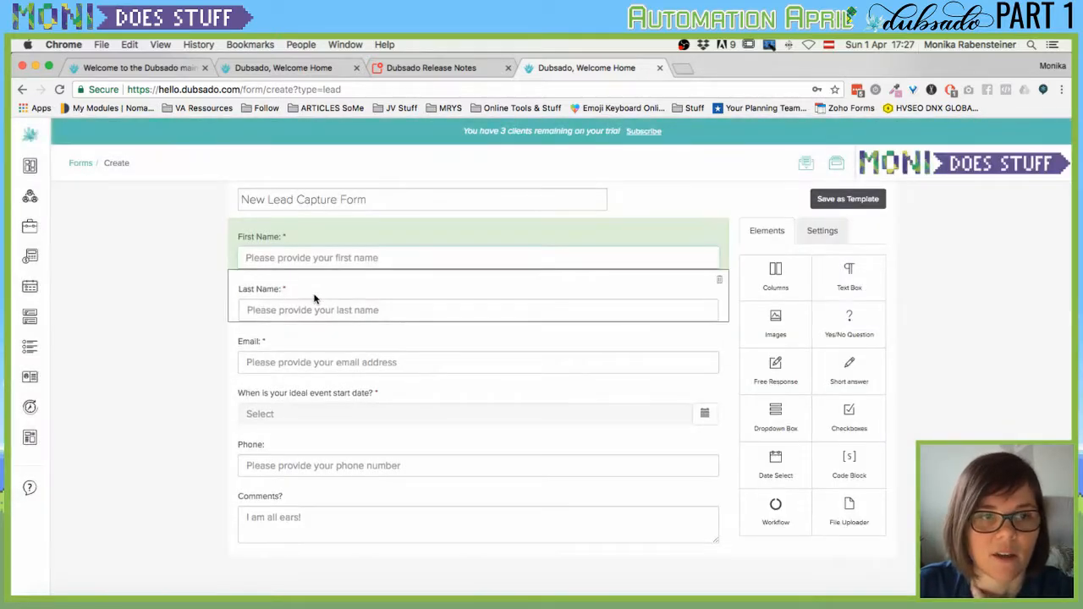
click(322, 299)
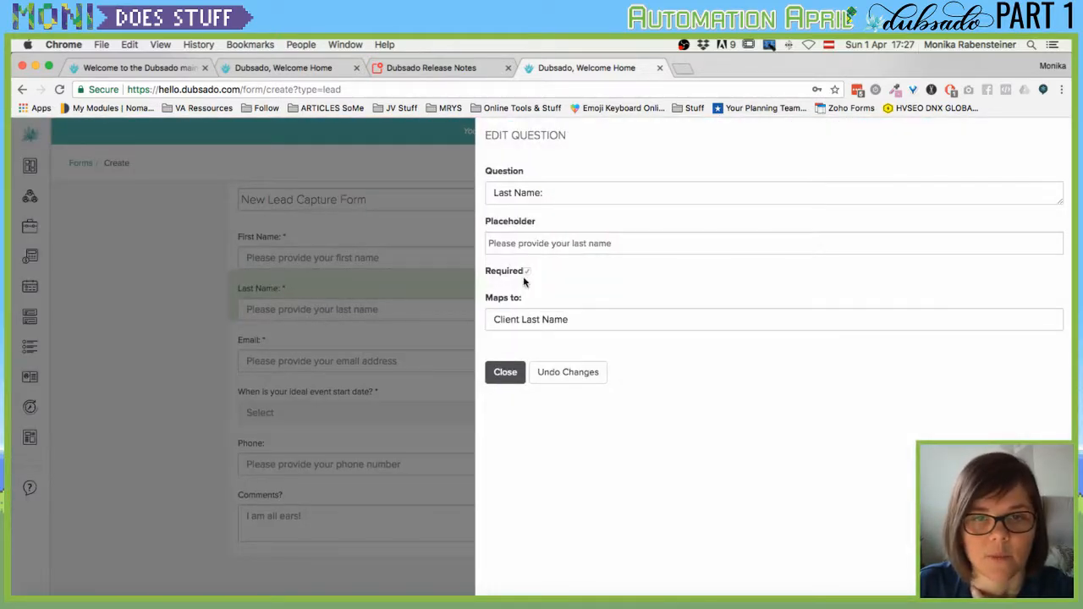
click(505, 374)
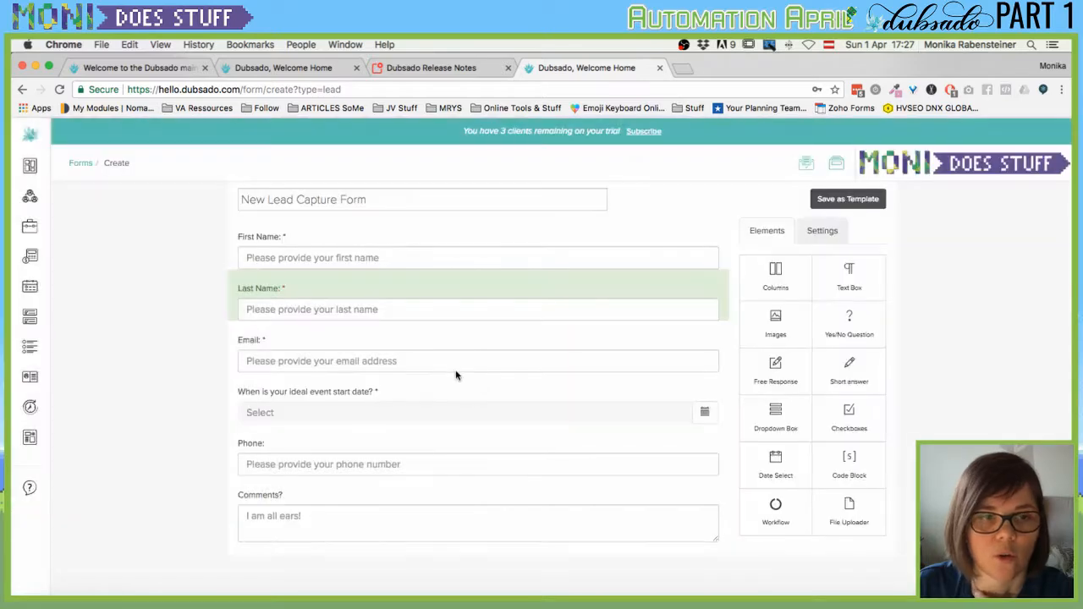
click(335, 361)
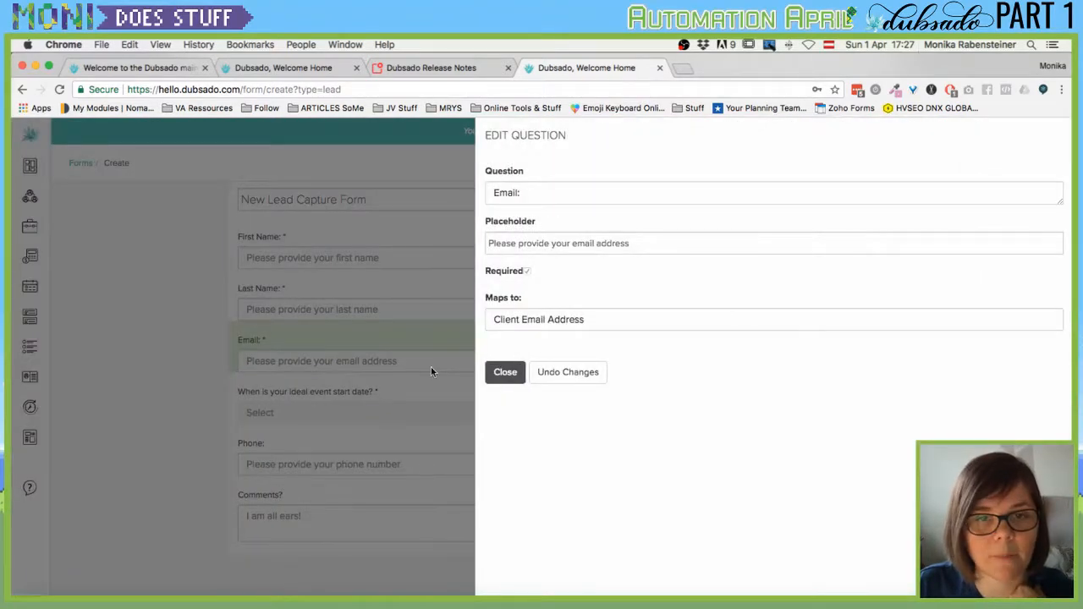
click(492, 375)
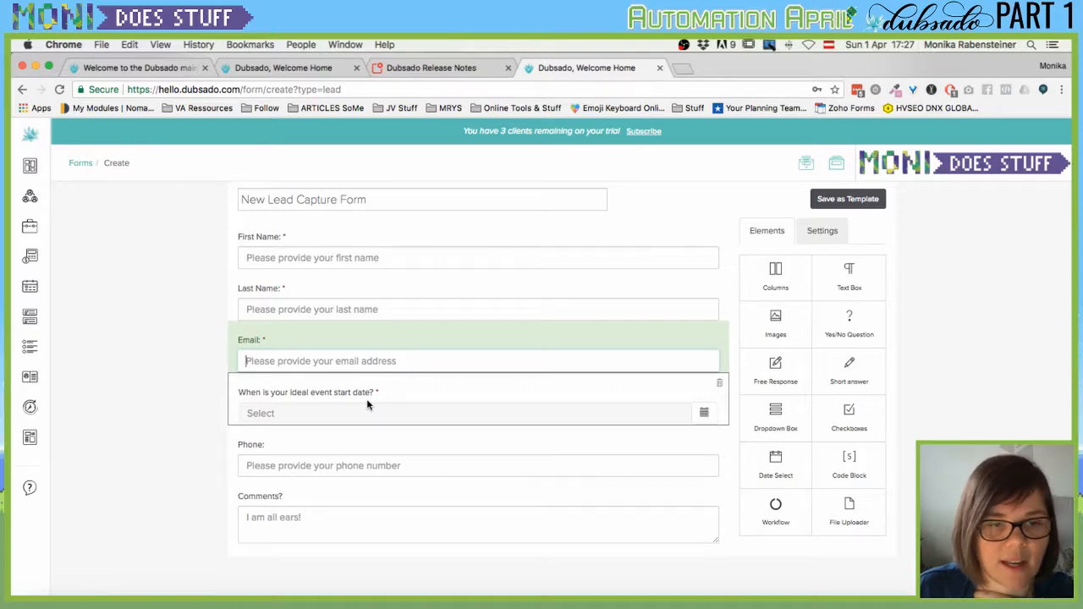
click(364, 448)
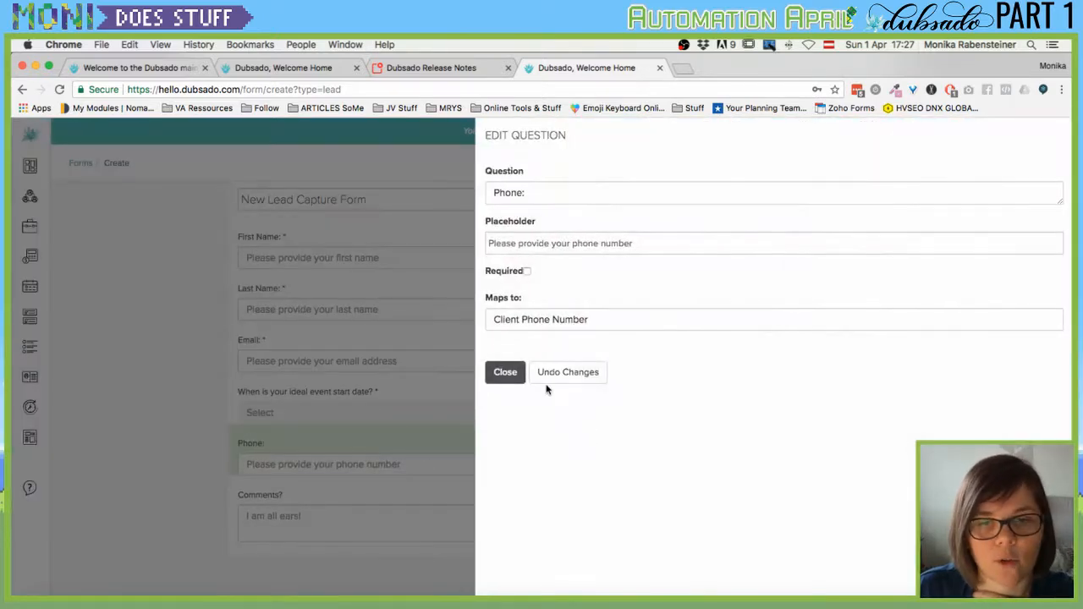
click(512, 376)
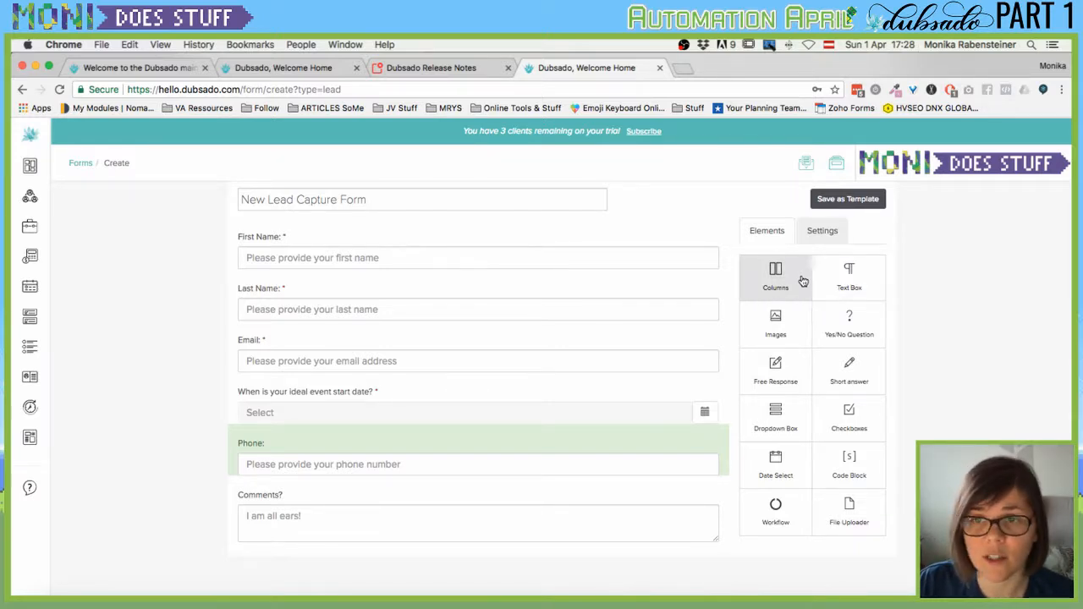
Add a two-column container at the top of the form titled 'Get in touch!'.
drag(803, 280, 440, 244)
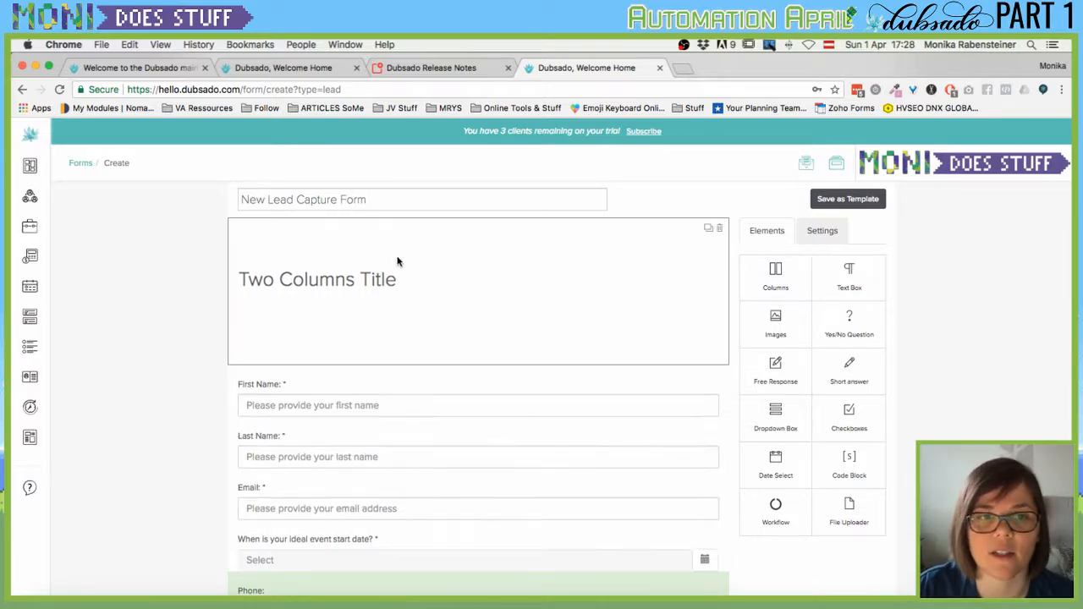
click(395, 257)
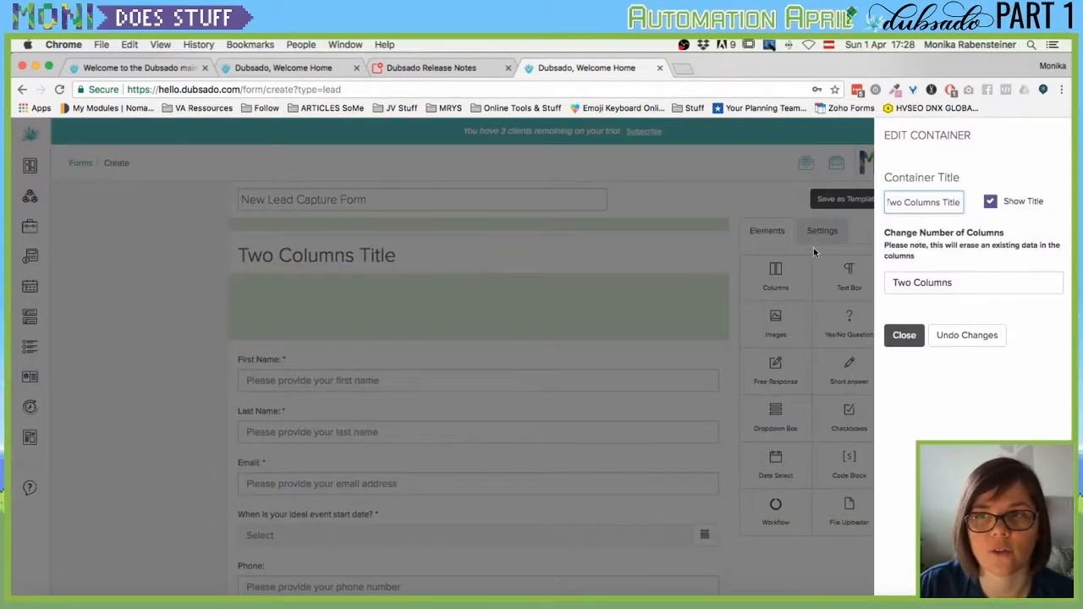
click(991, 203)
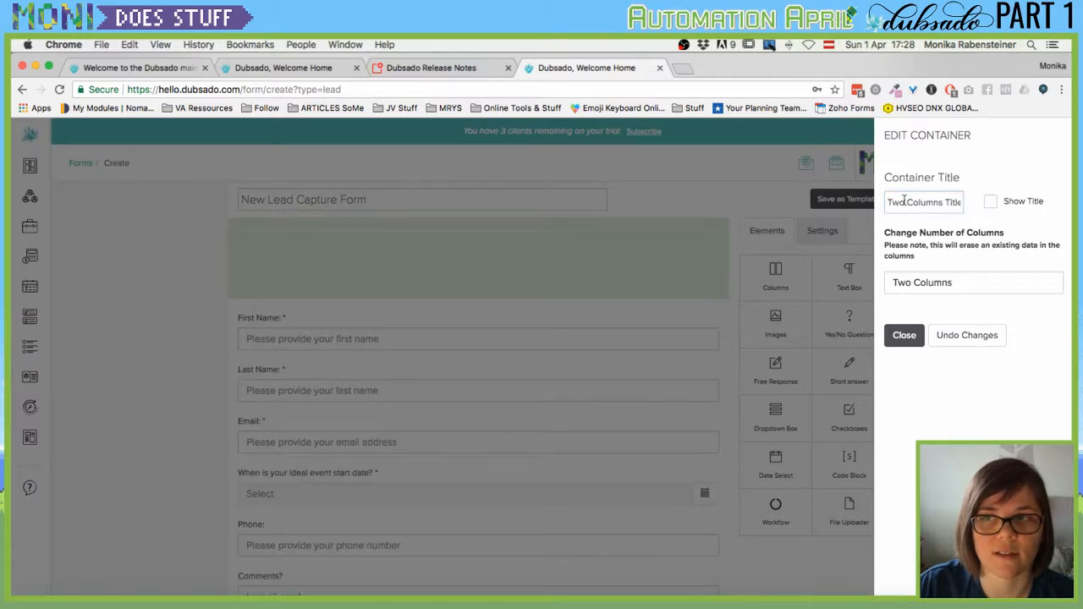
double_click(905, 201)
click(991, 203)
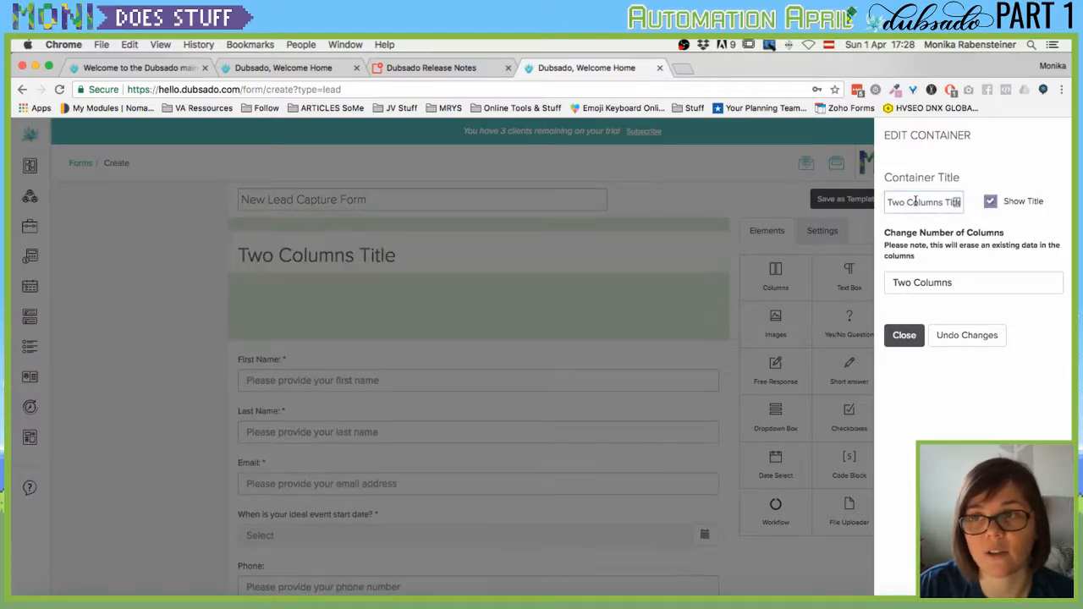
triple_click(907, 202)
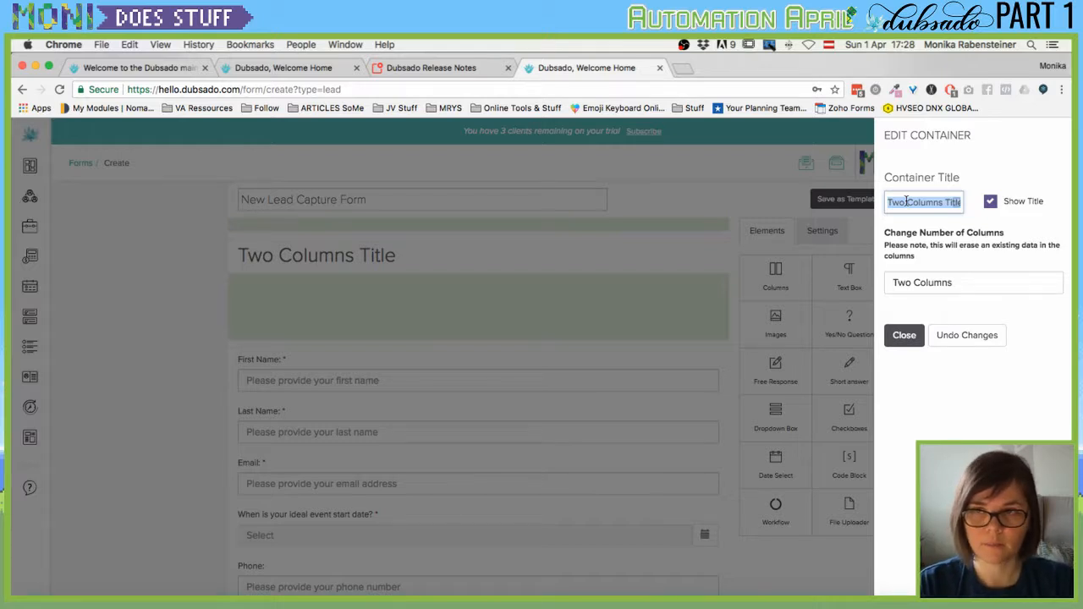
text(Get int t)
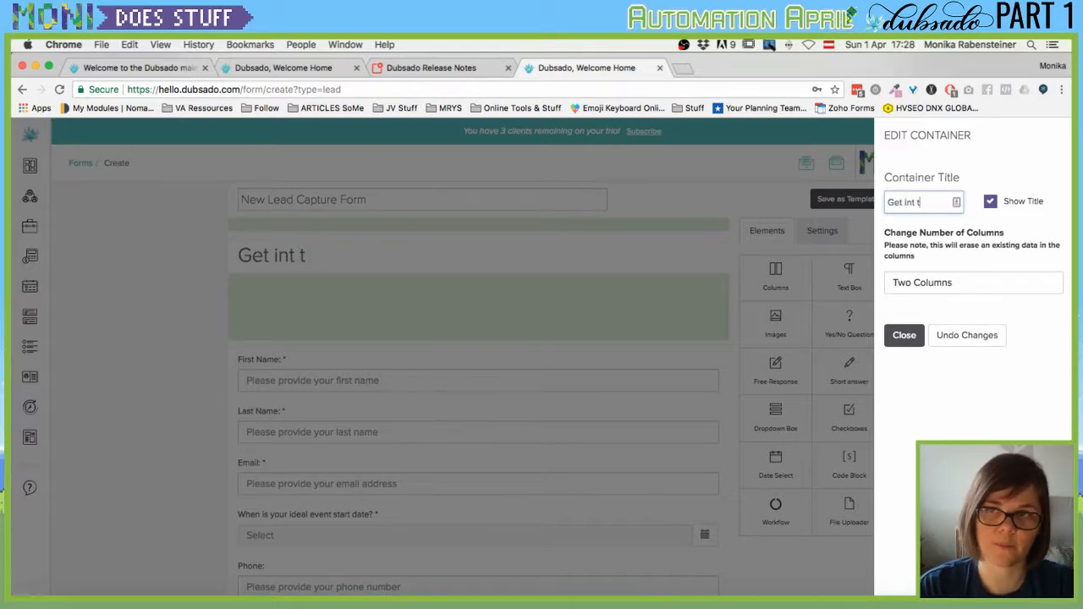
key(BackSpace)
key(BackSpace)
key(BackSpace)
text( touch)
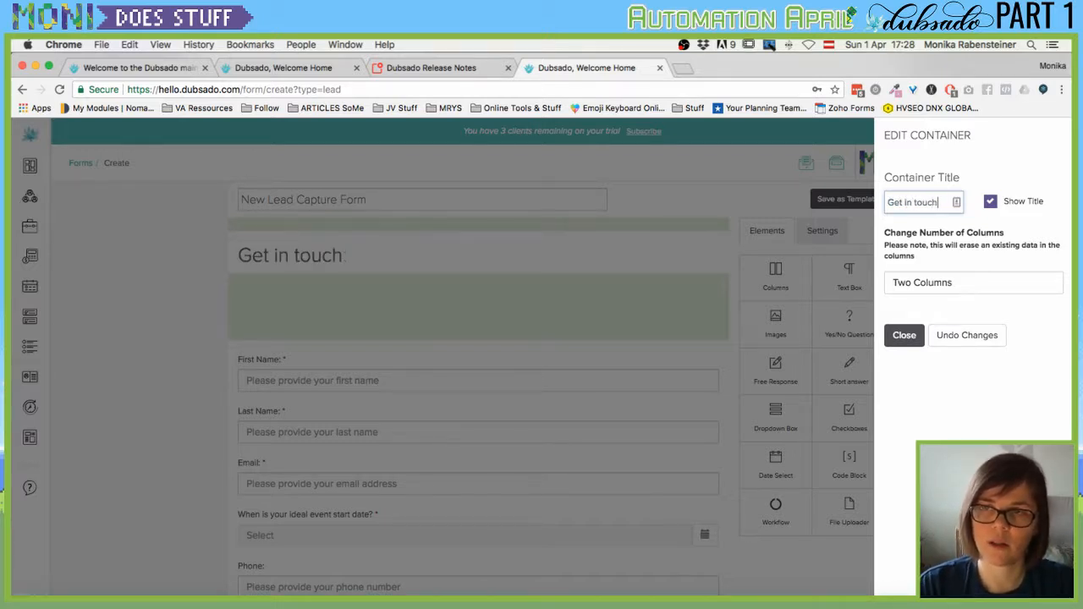
text(!)
click(940, 286)
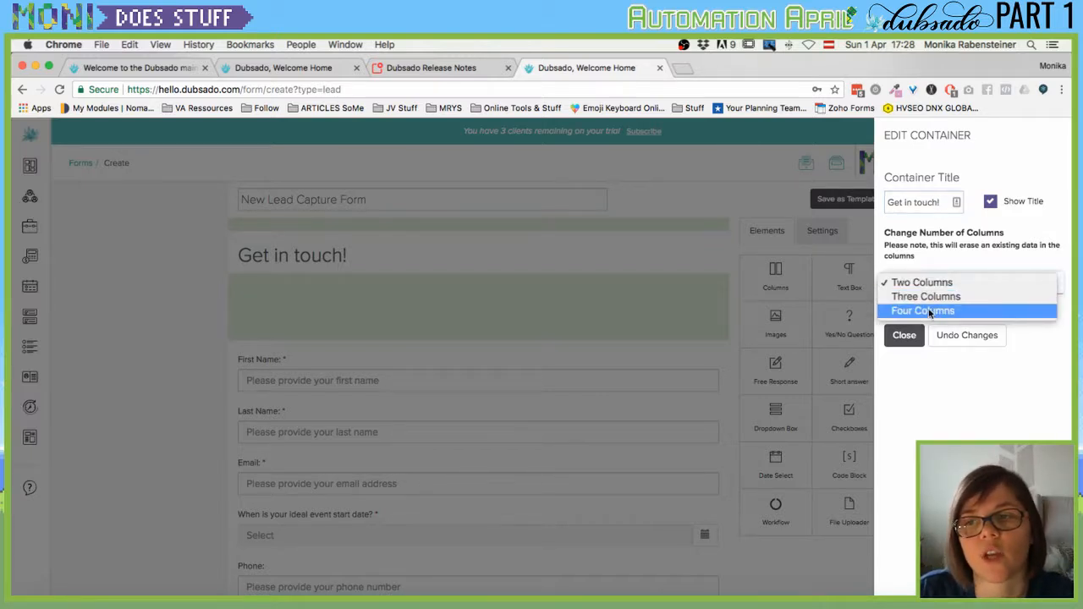
click(916, 339)
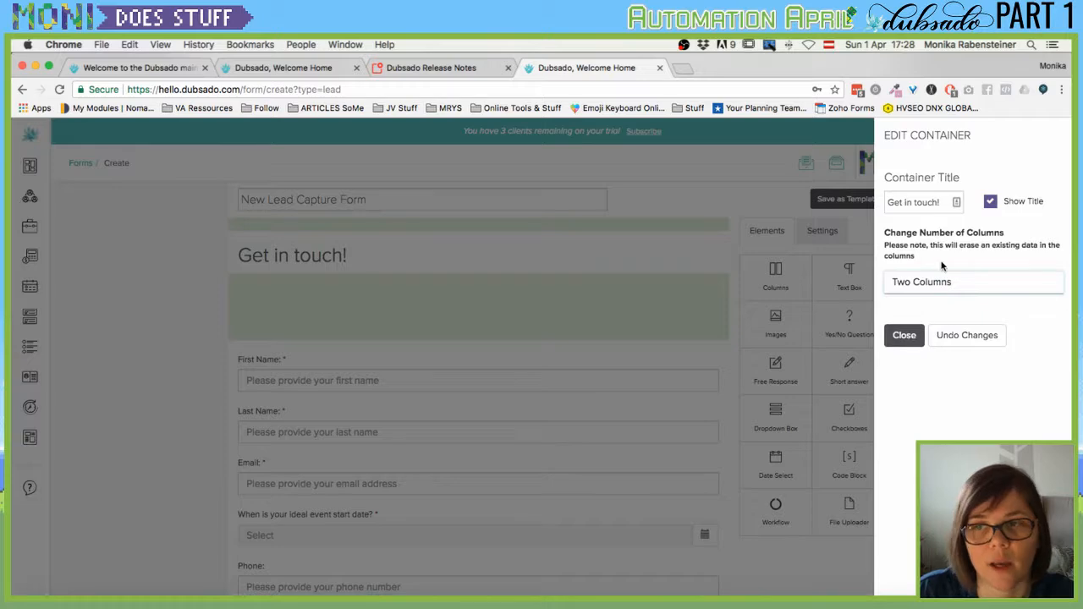
click(904, 335)
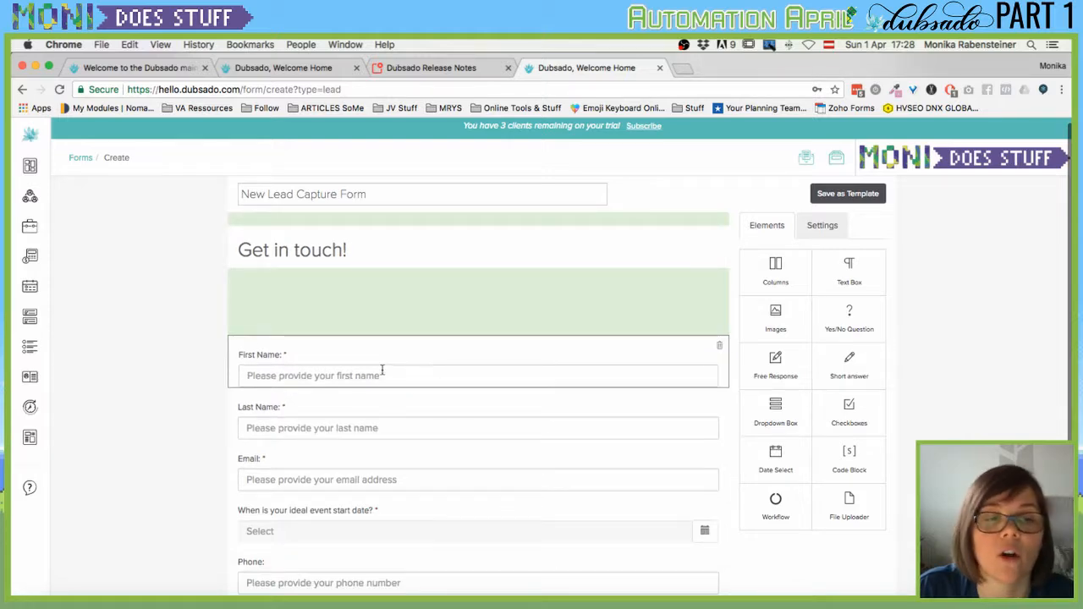
Move First Name into the Get in touch! section, keeping the container at two columns.
drag(382, 371, 387, 332)
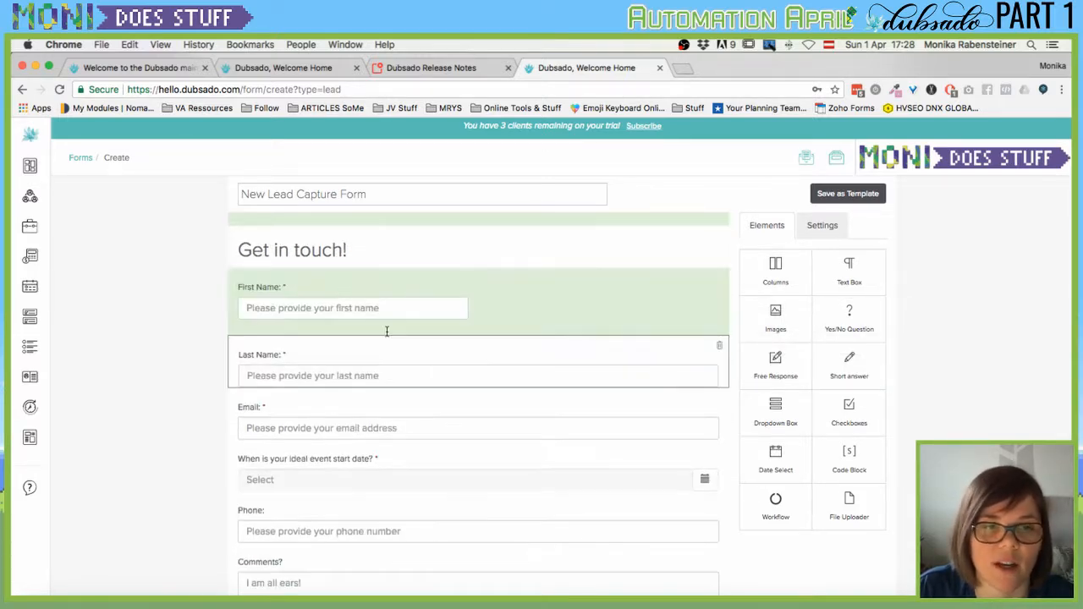
click(525, 326)
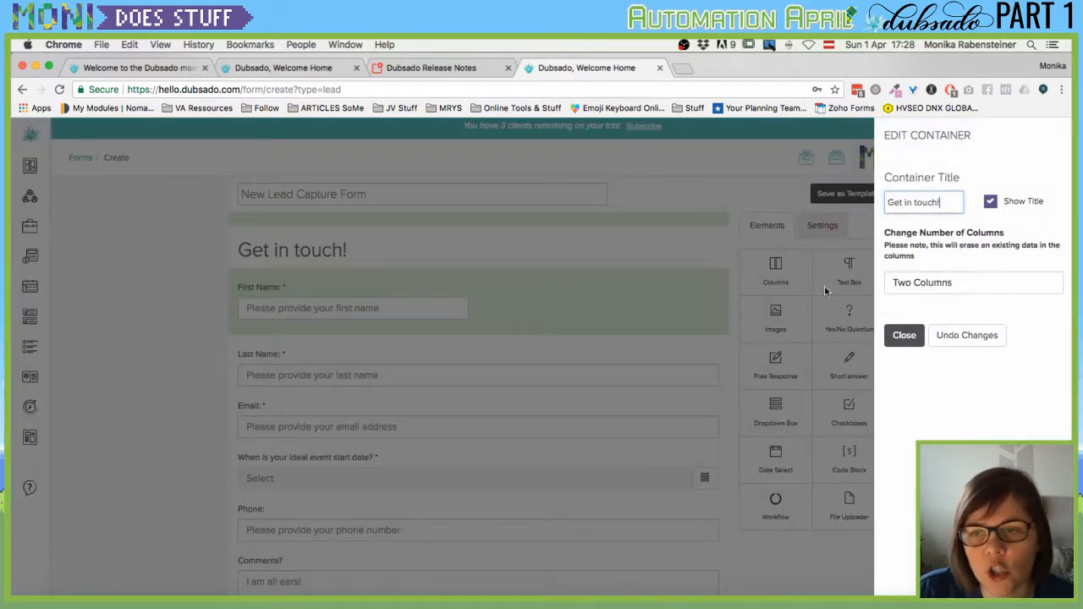
click(919, 285)
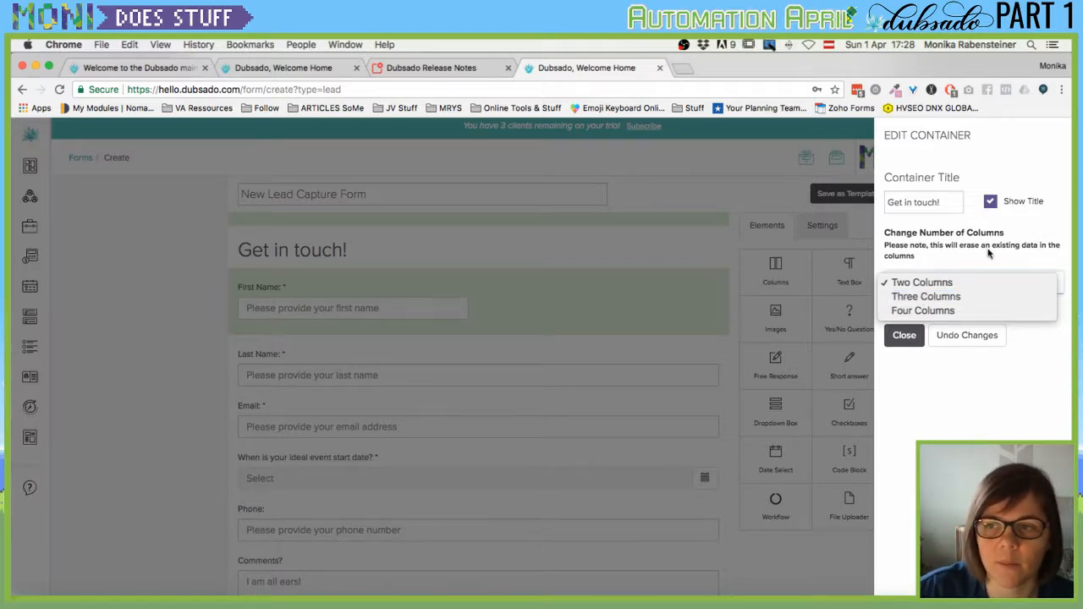
click(927, 247)
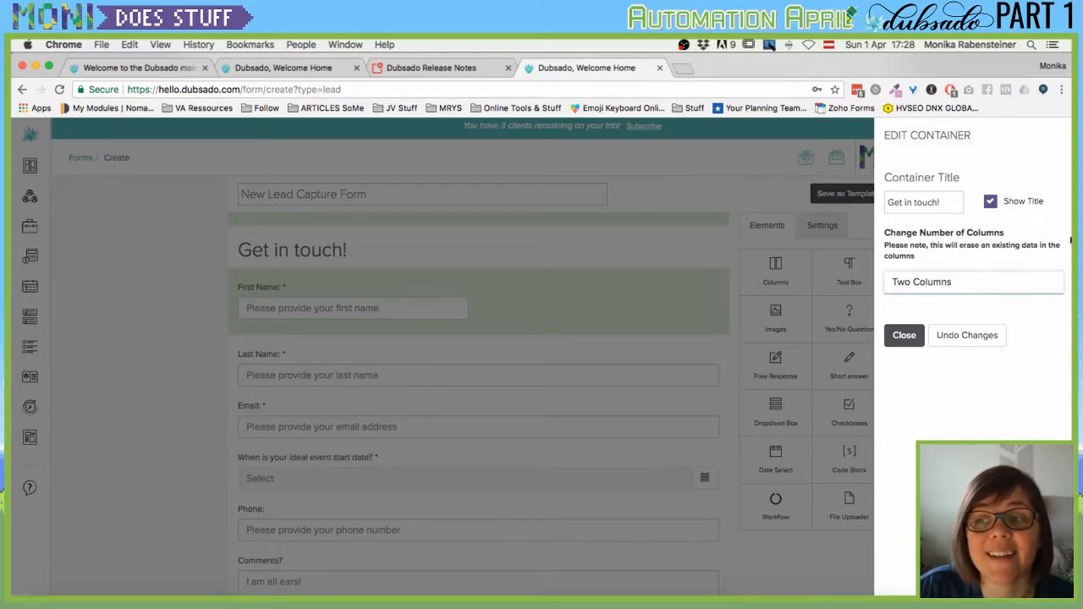
click(903, 336)
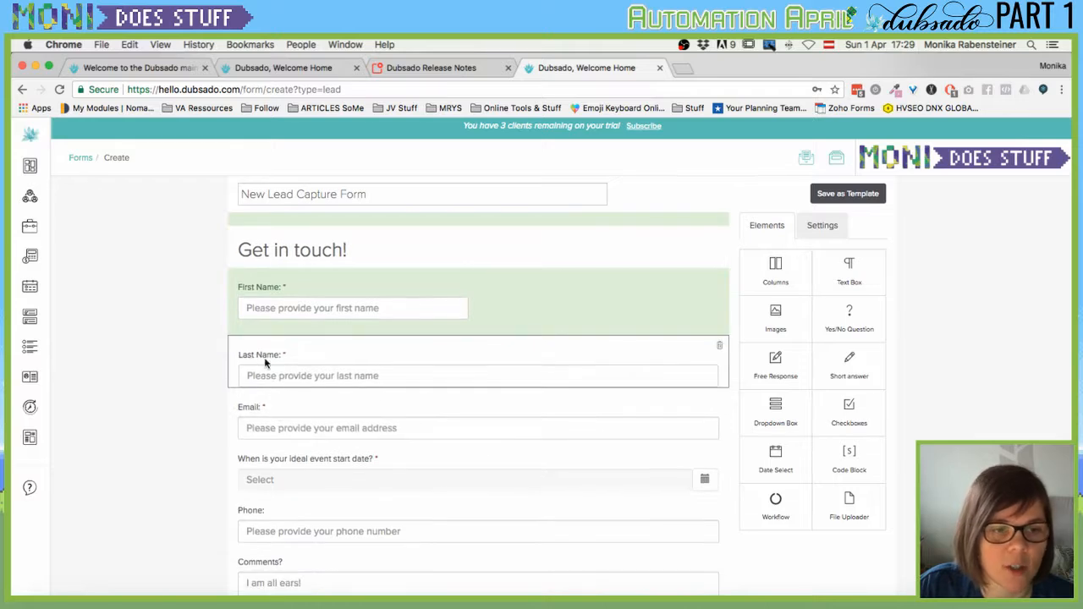
Drag Last Name into the right column beside First Name, then check the Email question settings.
drag(262, 362, 517, 344)
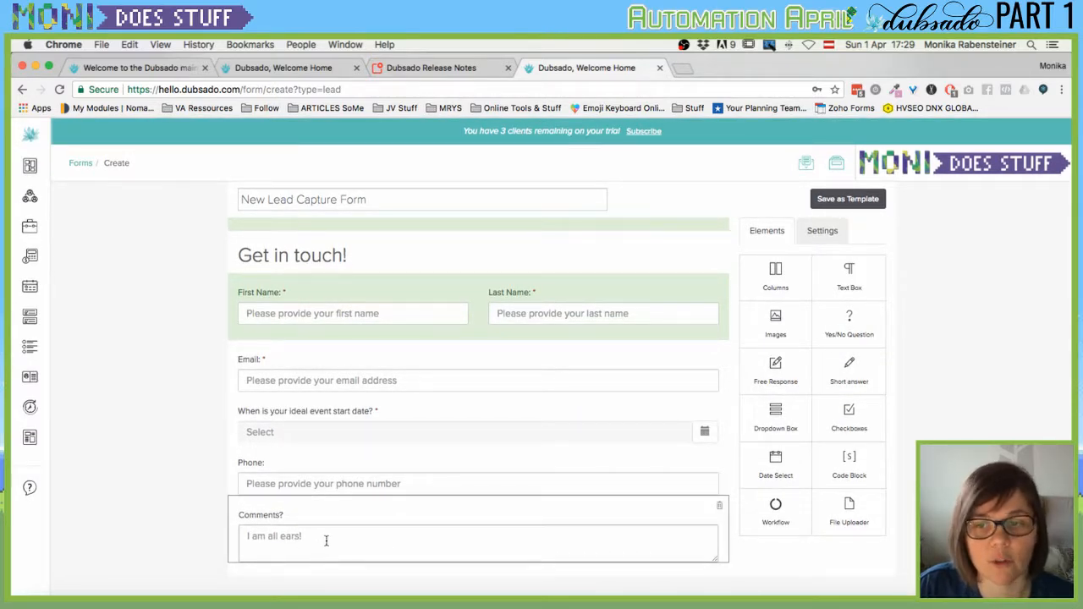
click(314, 381)
click(506, 373)
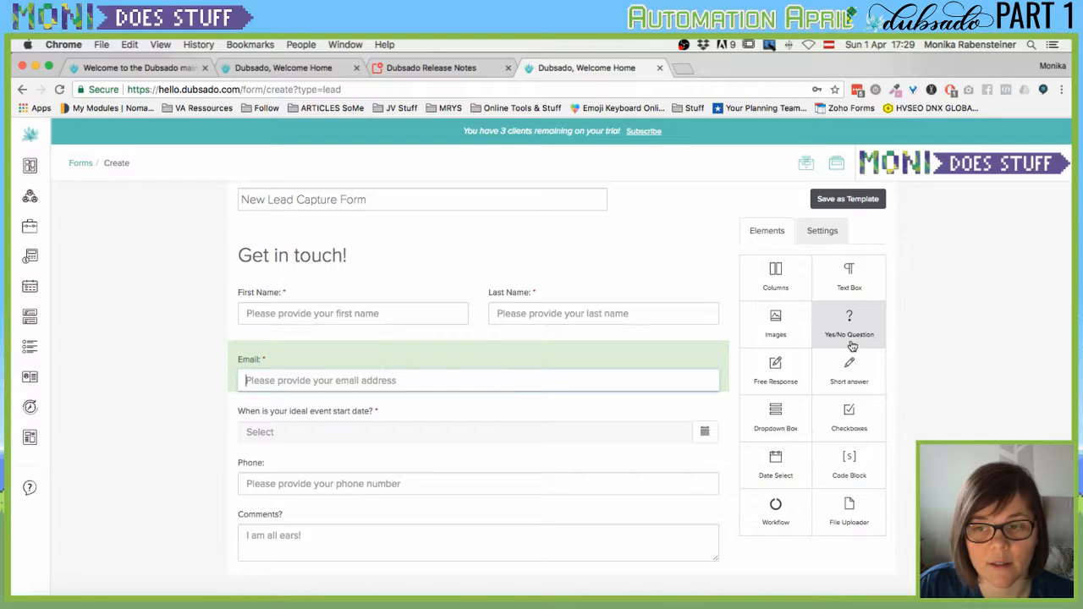
Add a short-answer question named Address 1 below Email, mapped to Address Line 1.
drag(838, 381, 495, 411)
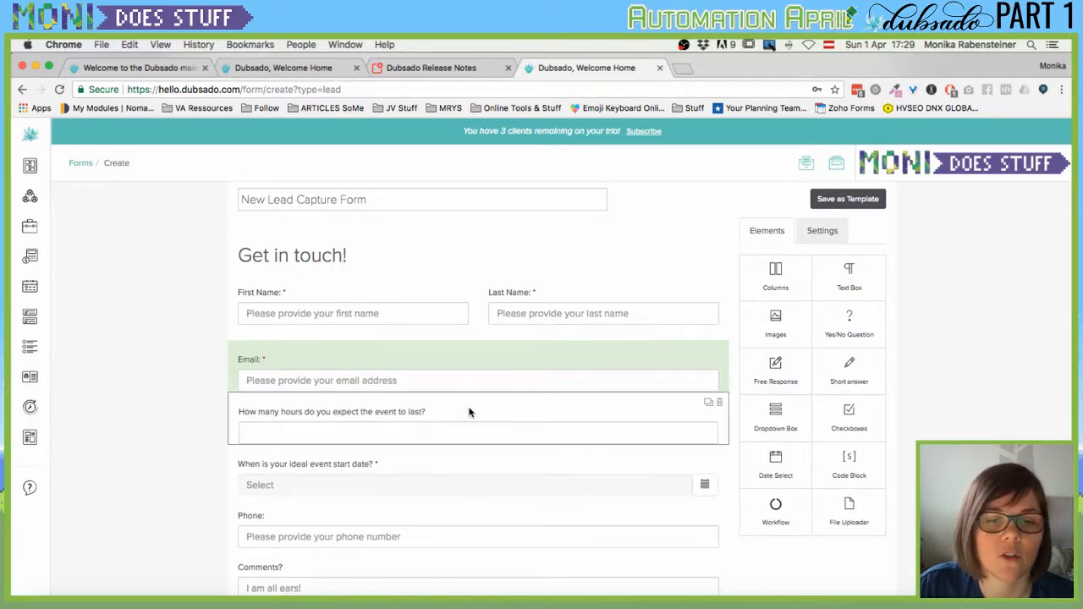
click(469, 409)
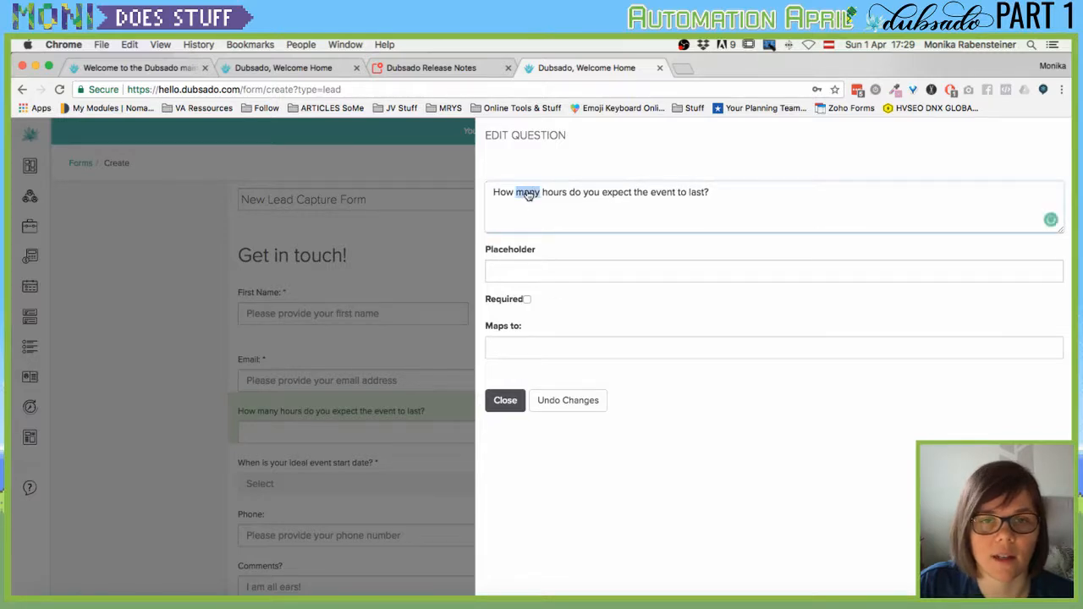
triple_click(520, 194)
text(A)
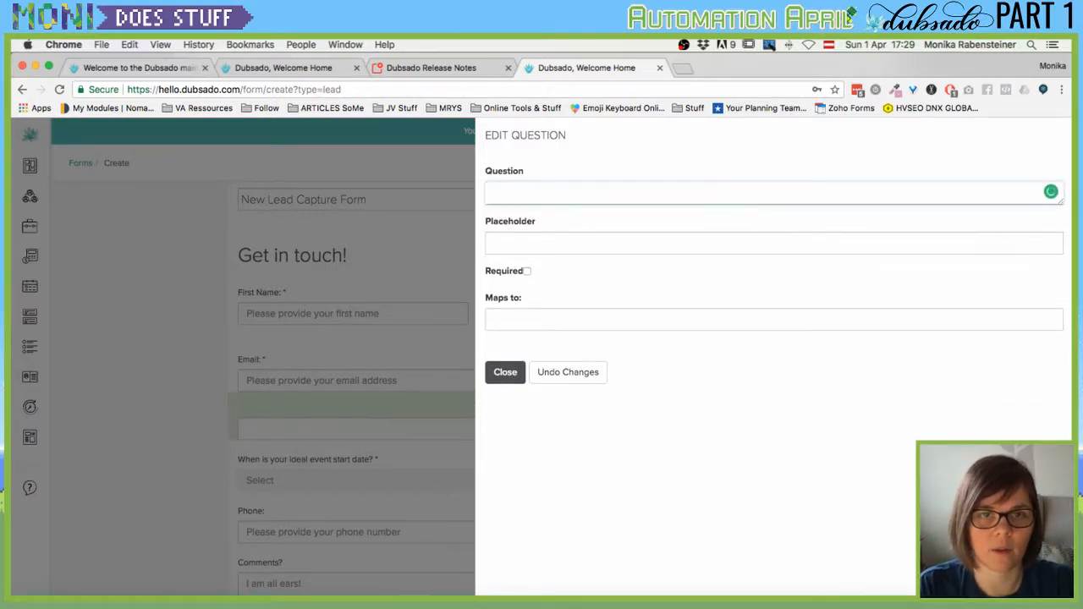
text(ddress 1)
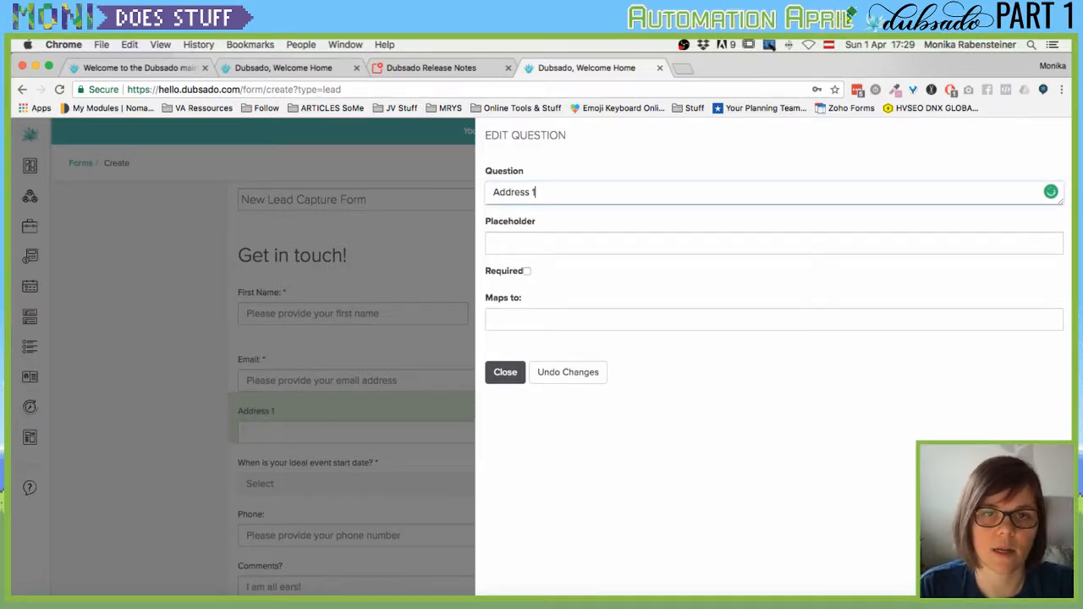
click(510, 319)
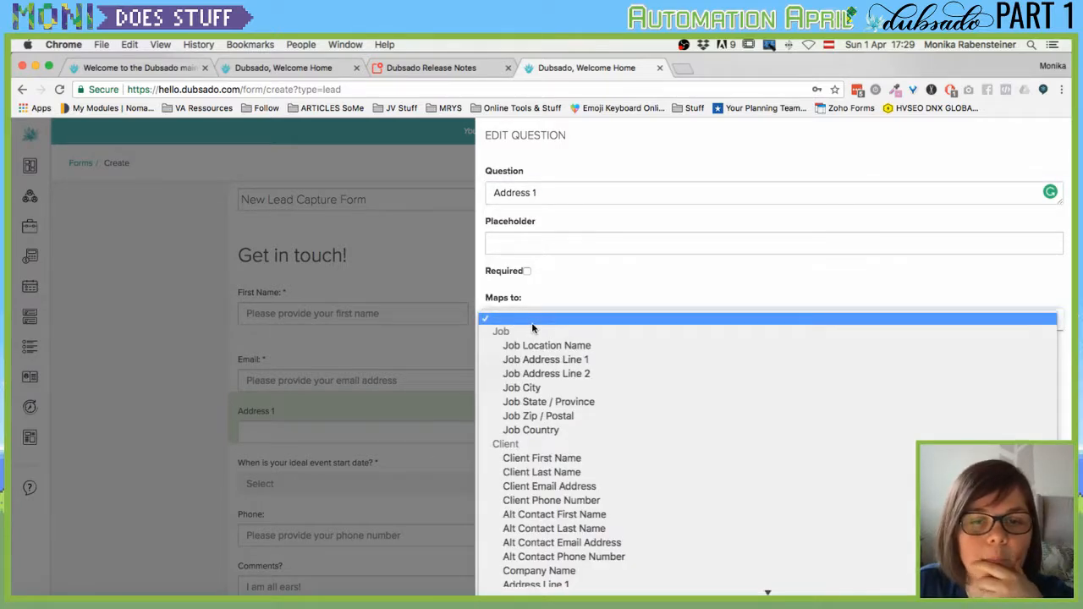
scroll(541, 373, down, 2)
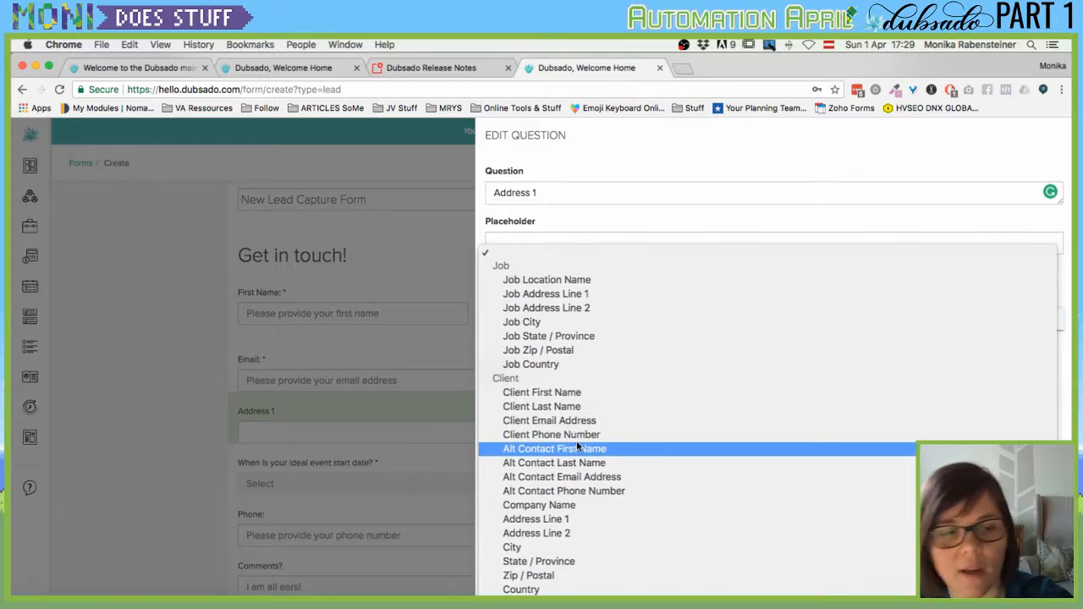
click(549, 519)
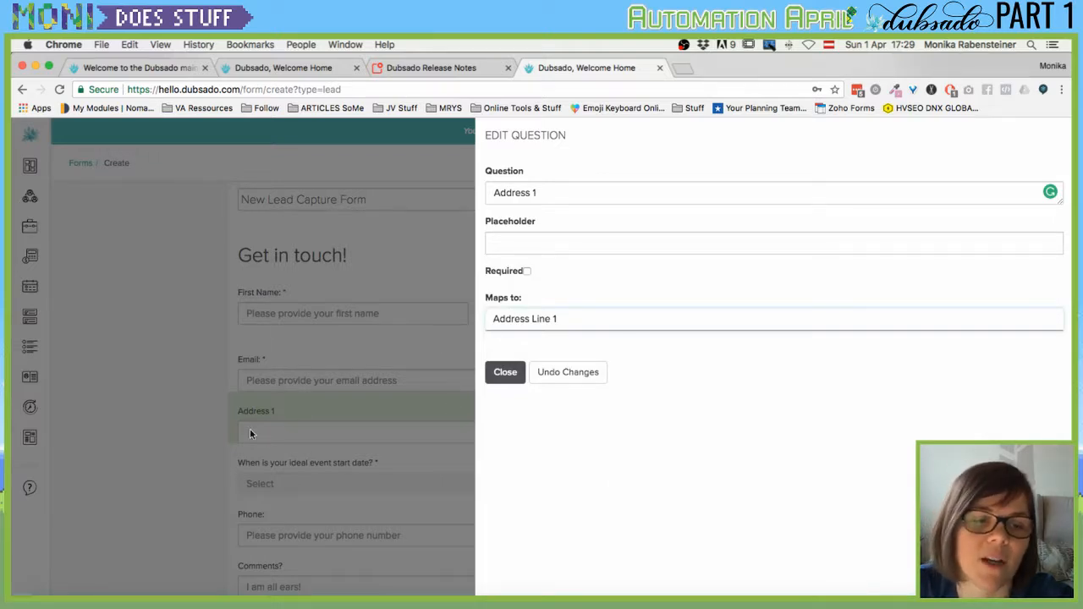
click(533, 325)
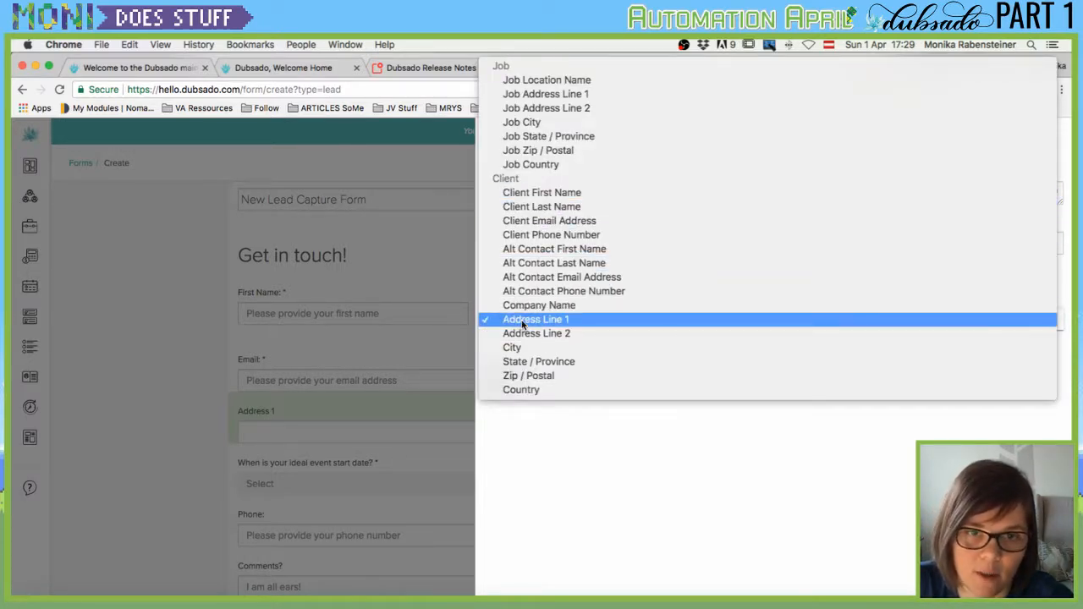
click(522, 322)
click(502, 371)
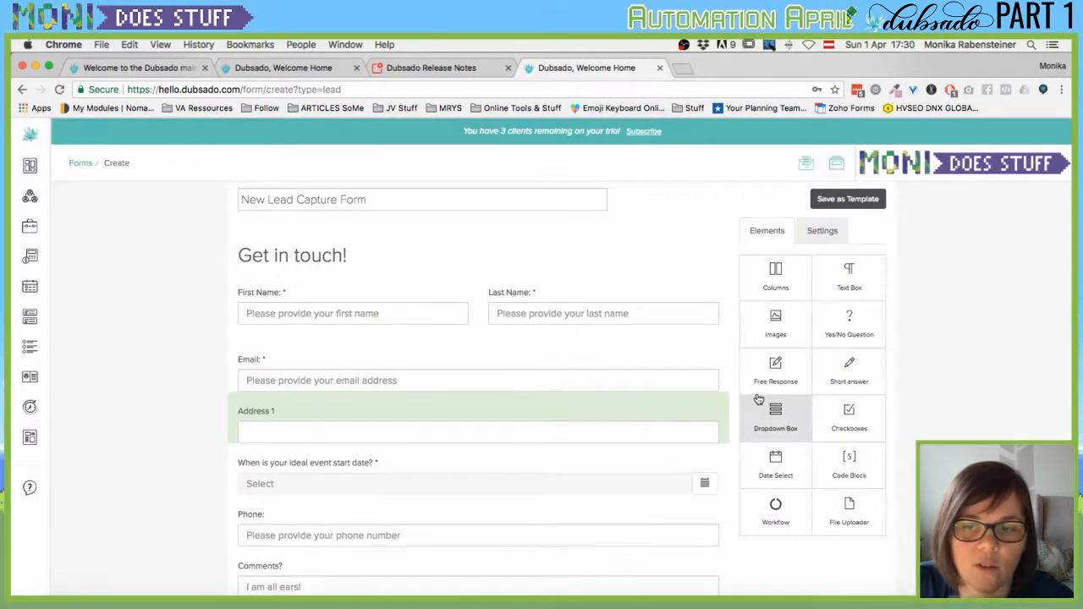
Add a short-answer question named ZIP below Address 1, mapped to Zip / Postal.
drag(849, 373, 542, 477)
click(586, 468)
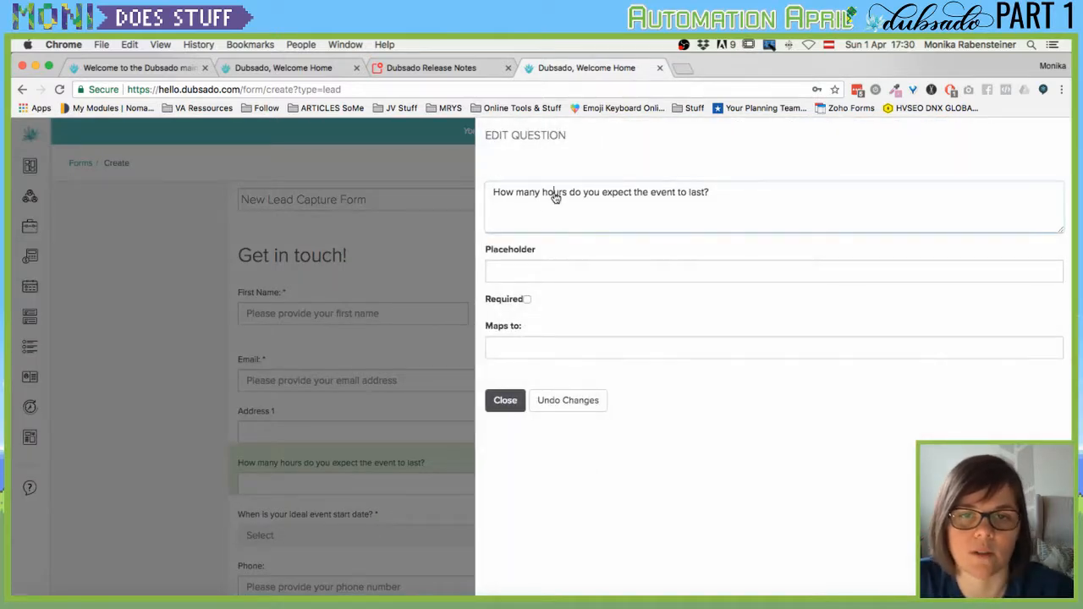
triple_click(551, 194)
text(ZIP)
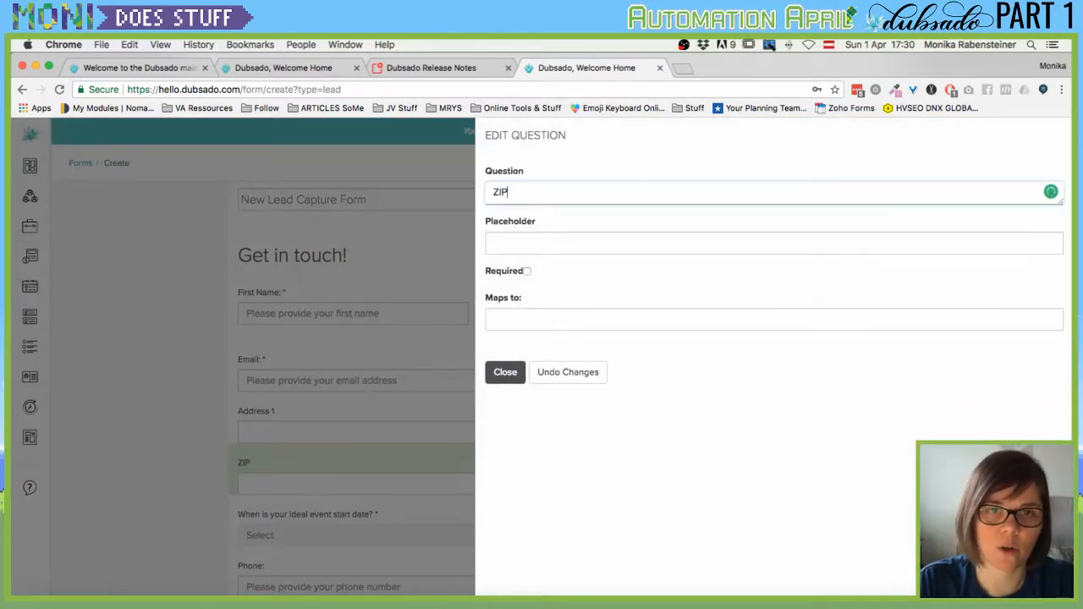
click(578, 327)
scroll(649, 491, down, 2)
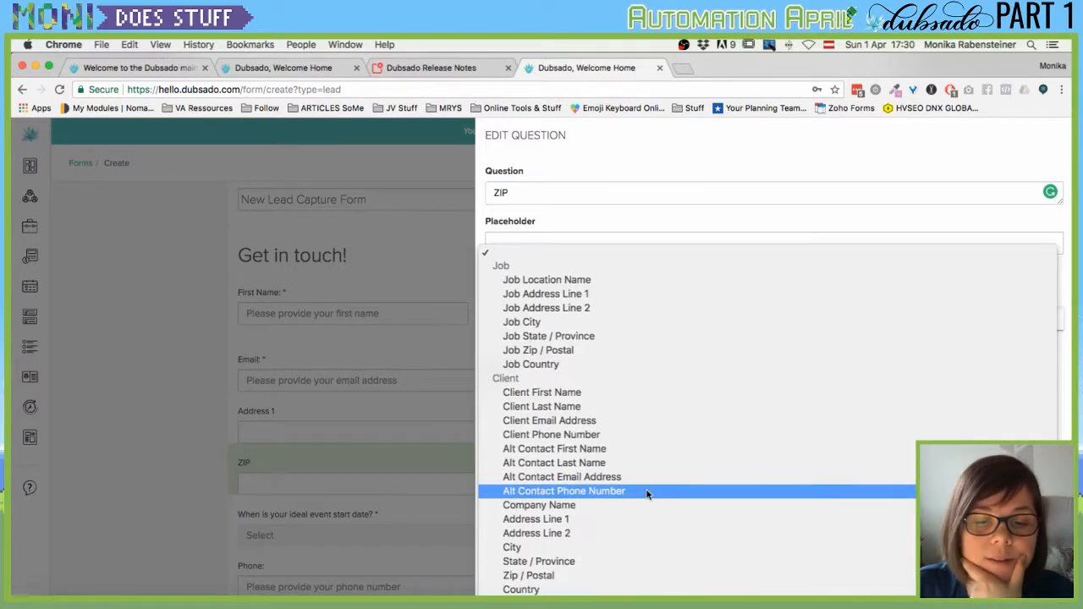
click(526, 577)
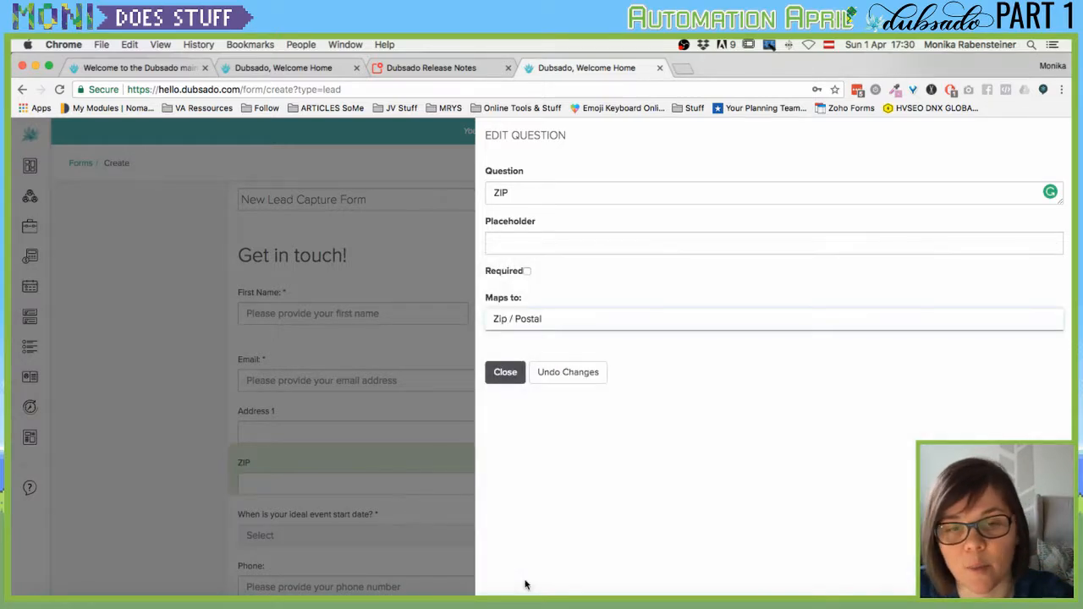
click(505, 373)
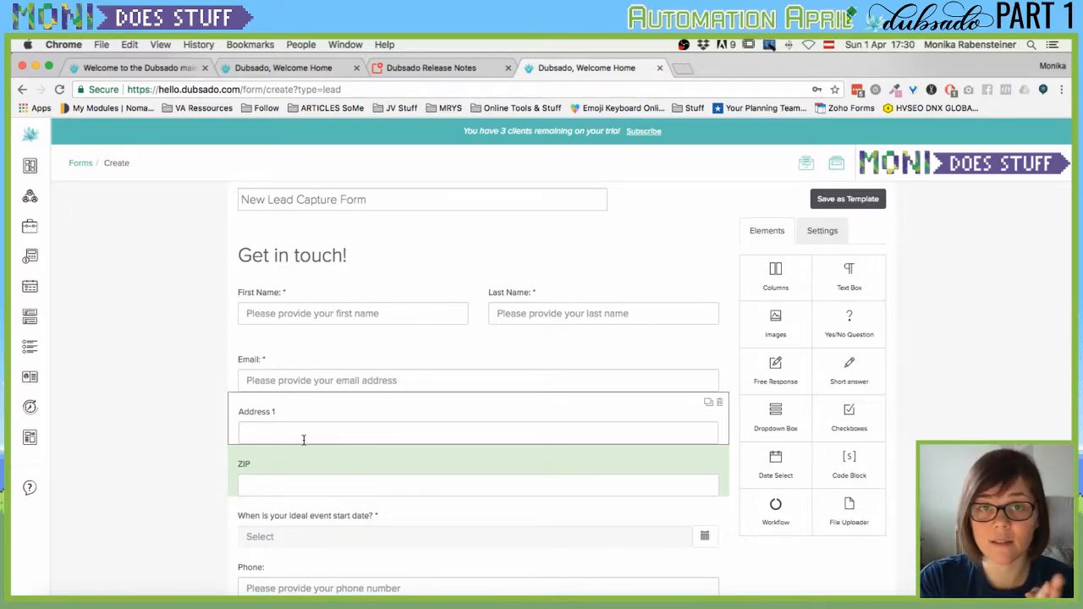
mouse_move(38, 169)
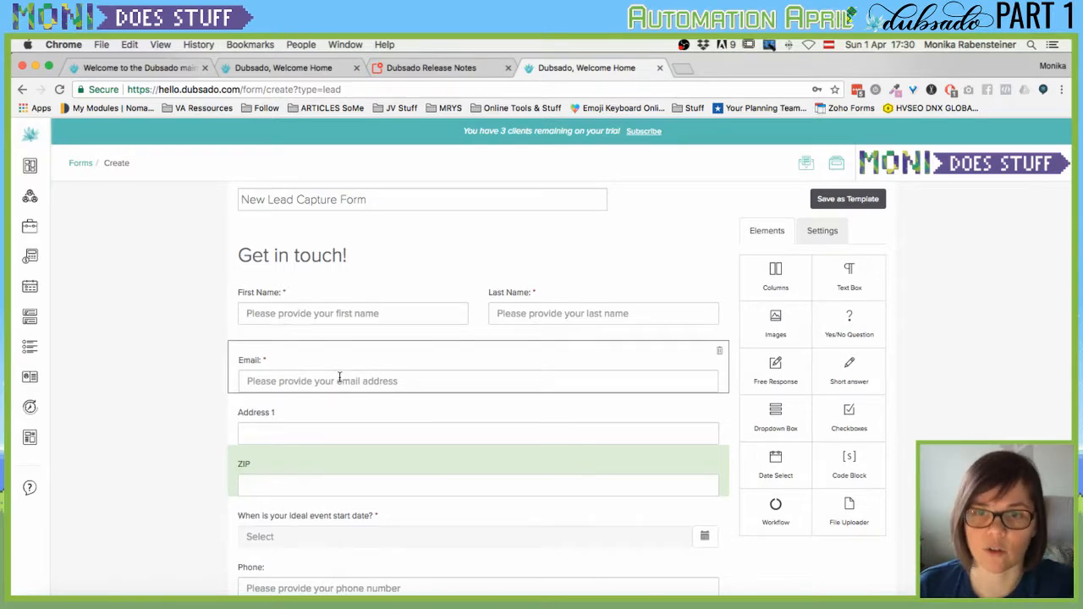
scroll(371, 421, down, 1)
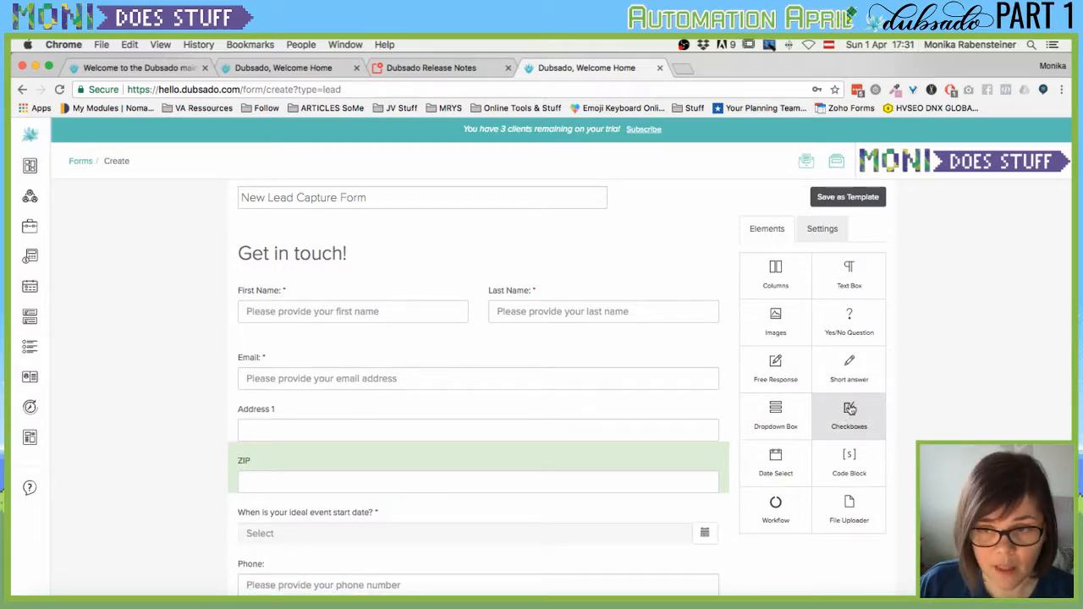
scroll(466, 440, down, 2)
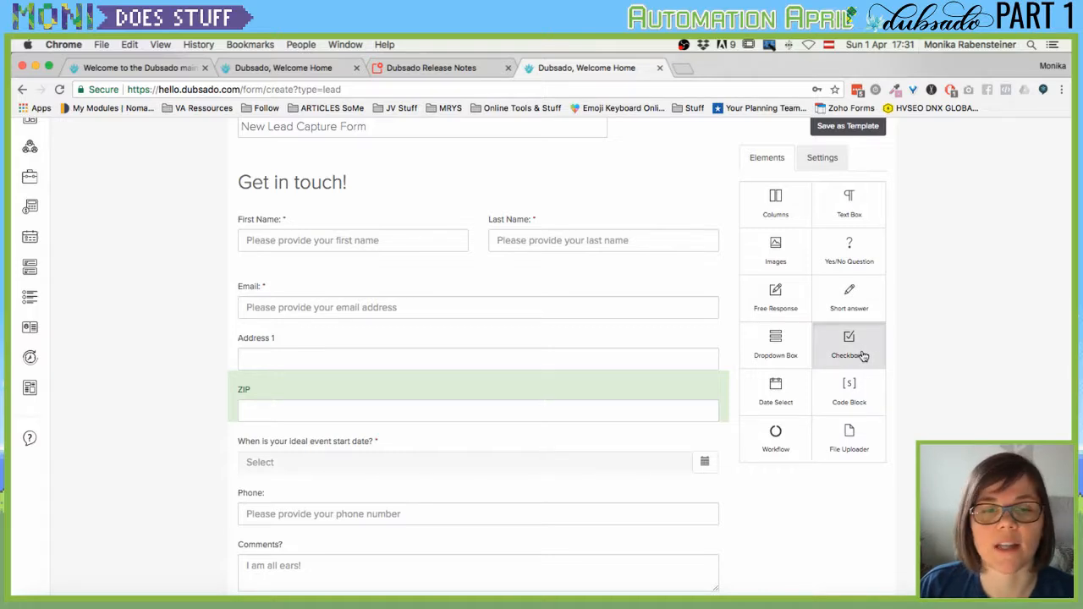
Add a checkbox question below Email asking 'What services do you want to get more information on?'.
drag(862, 356, 366, 337)
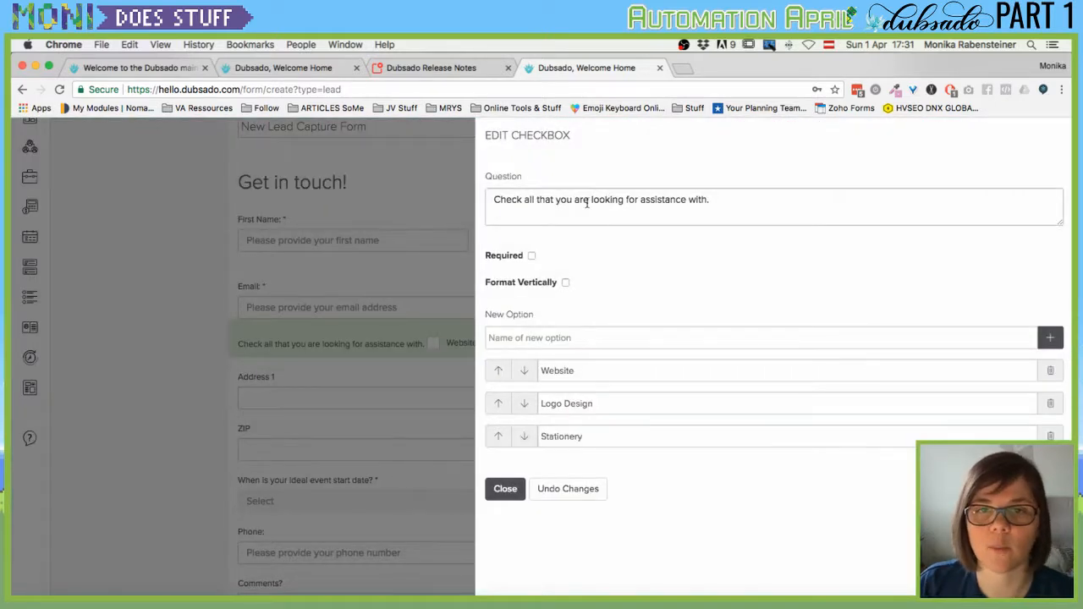
click(587, 204)
key(super+a)
text(Wh)
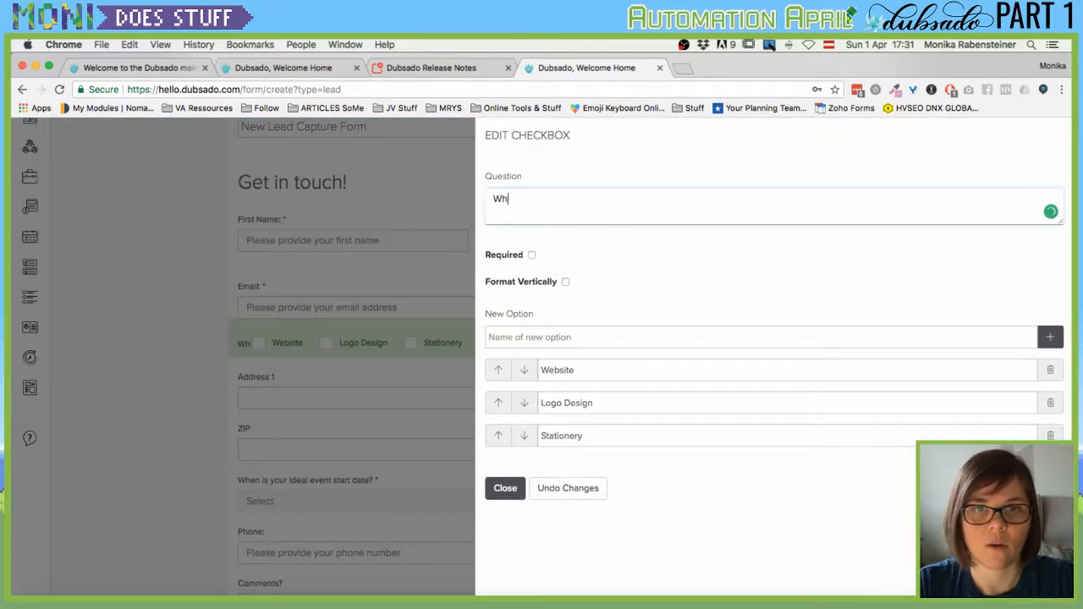
key(BackSpace)
text(at)
key(BackSpace)
key(BackSpace)
key(BackSpace)
text(hat servi)
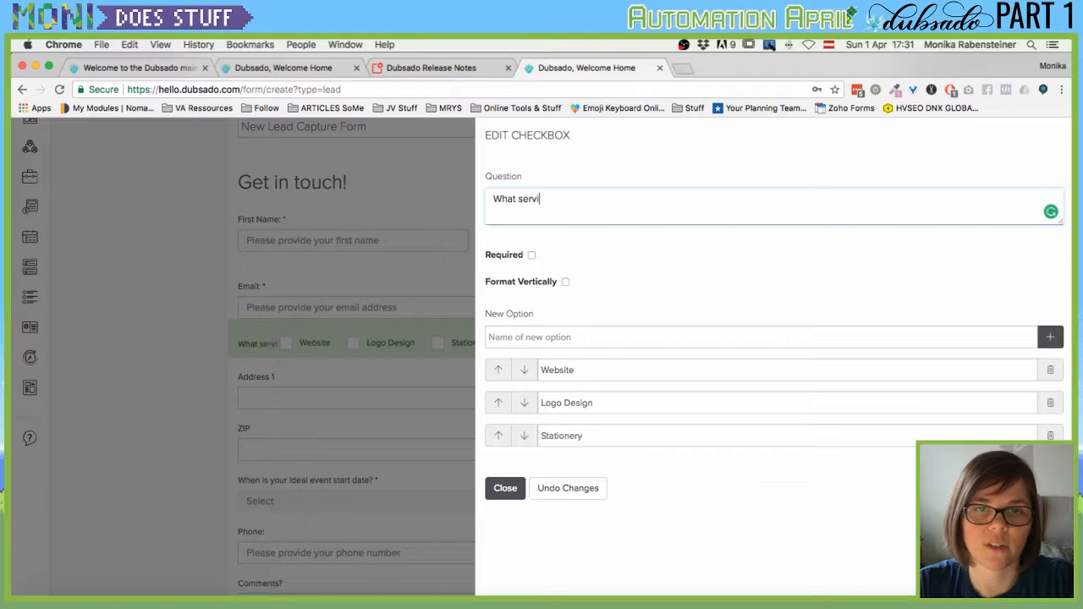
text(ces do you want to )
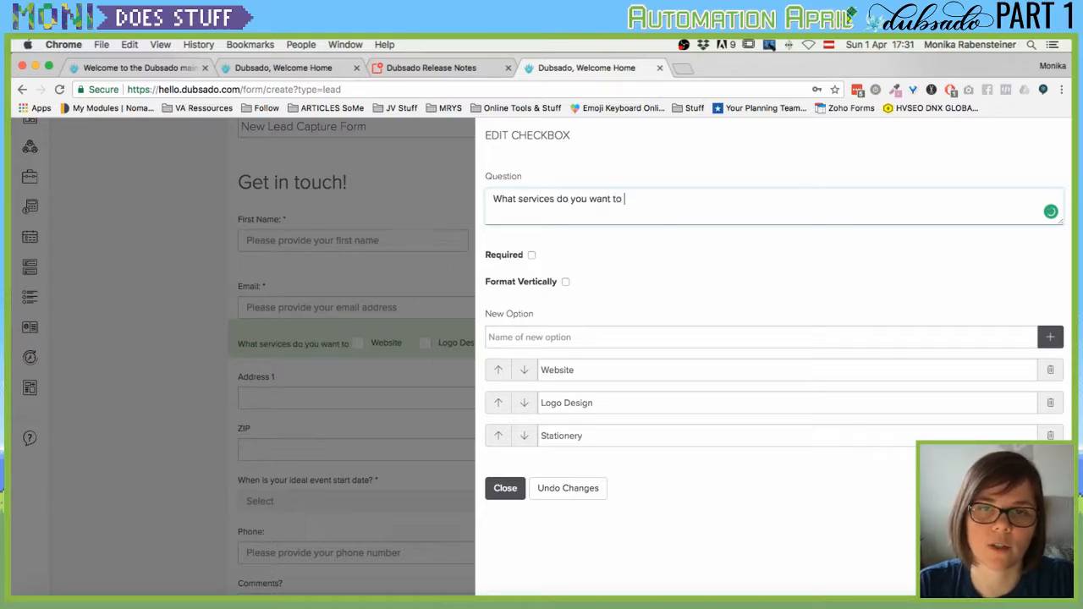
text(get more information on?)
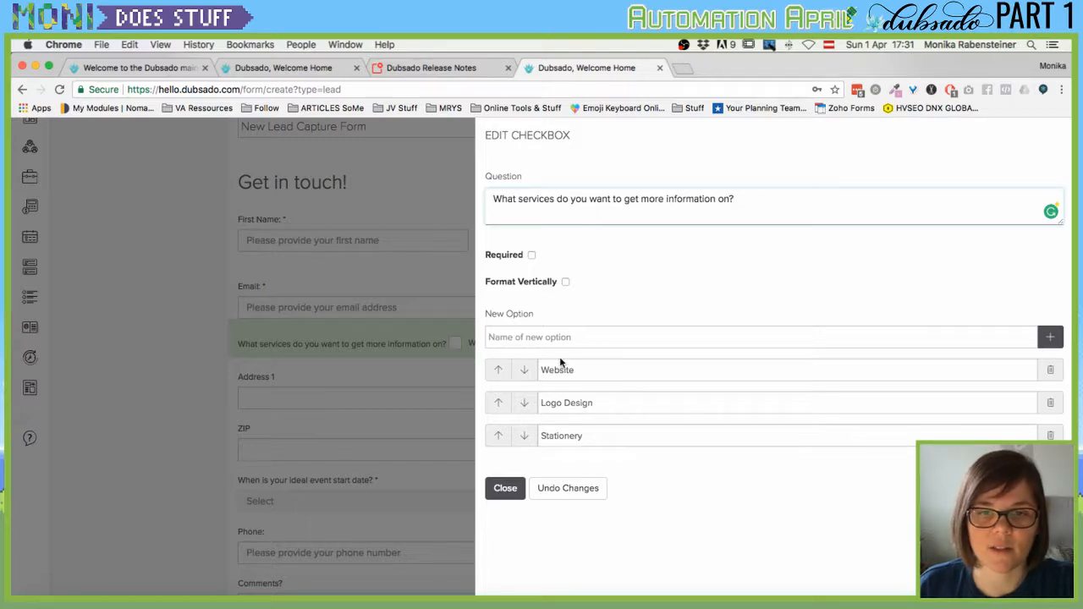
Tick Website, Logo Design and Stationery, list the choices vertically, and add Ebook Beta Reading.
click(578, 370)
click(580, 403)
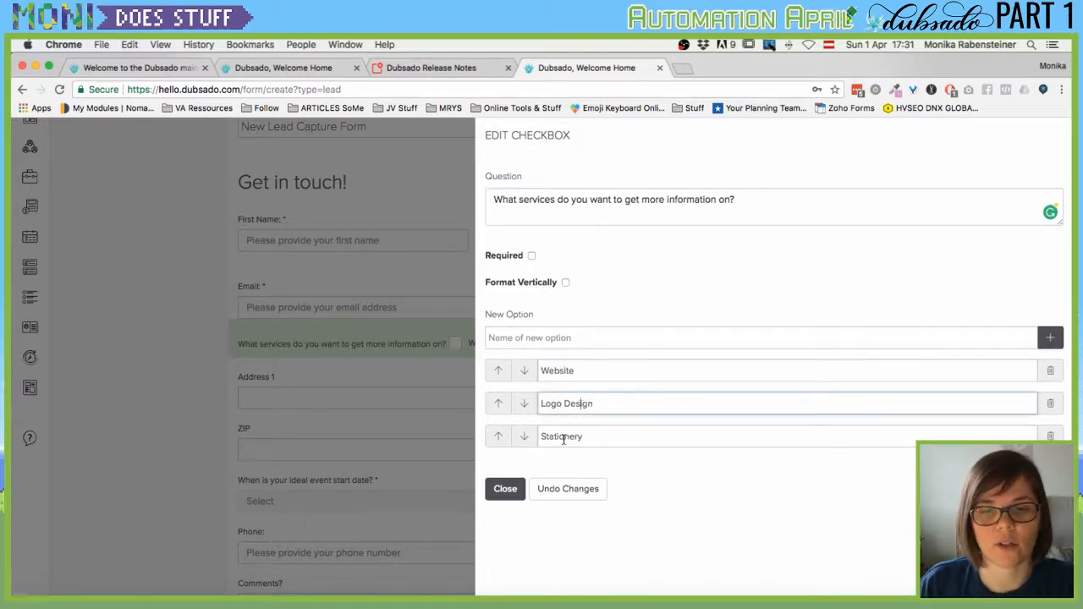
click(562, 437)
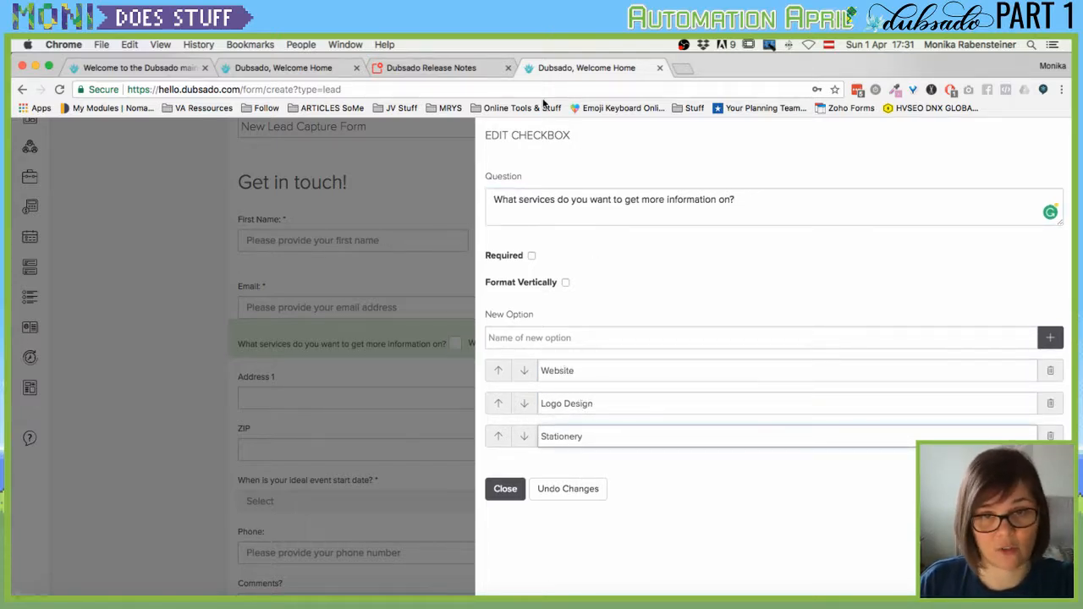
click(606, 344)
text(E)
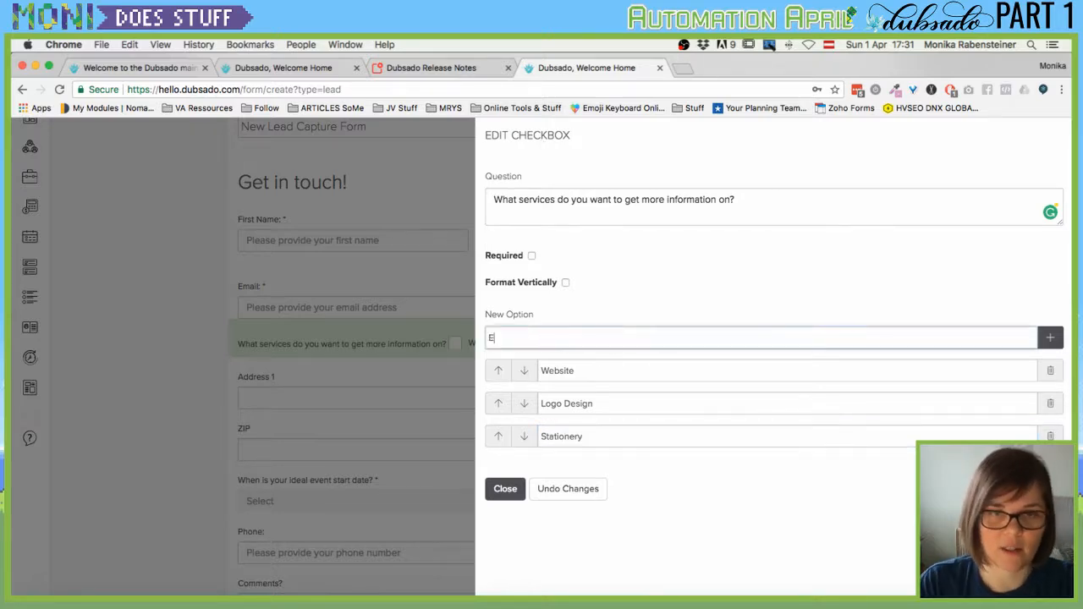
text(book )
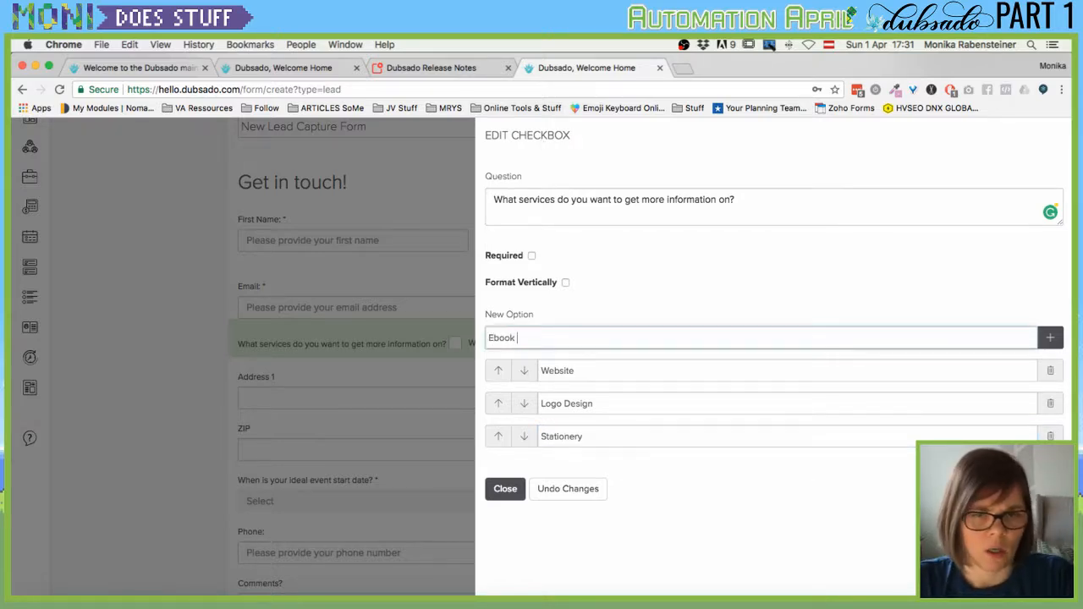
text(Beta Reading)
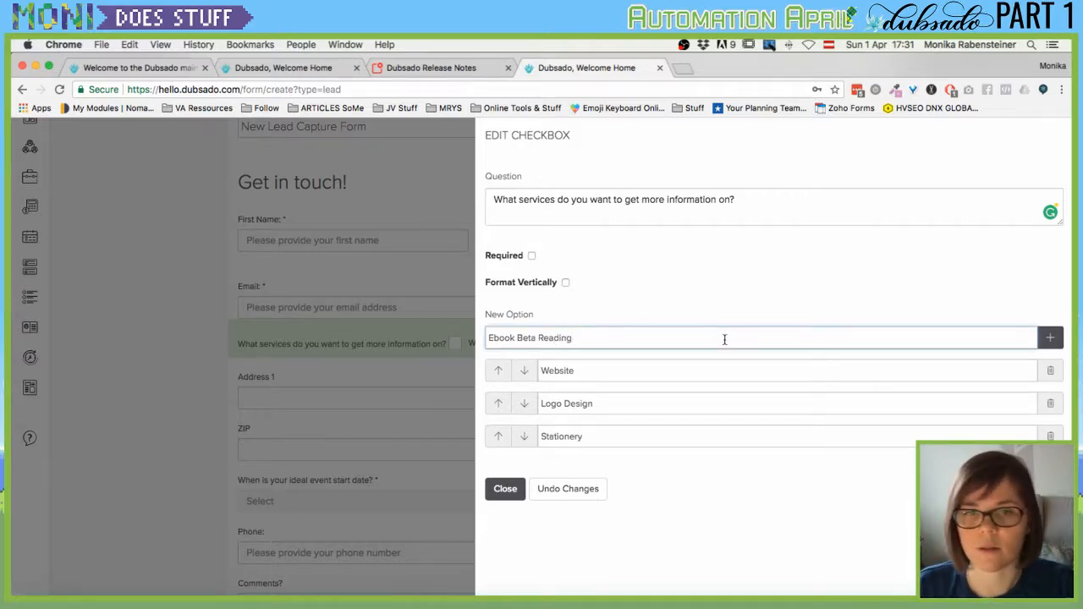
click(567, 283)
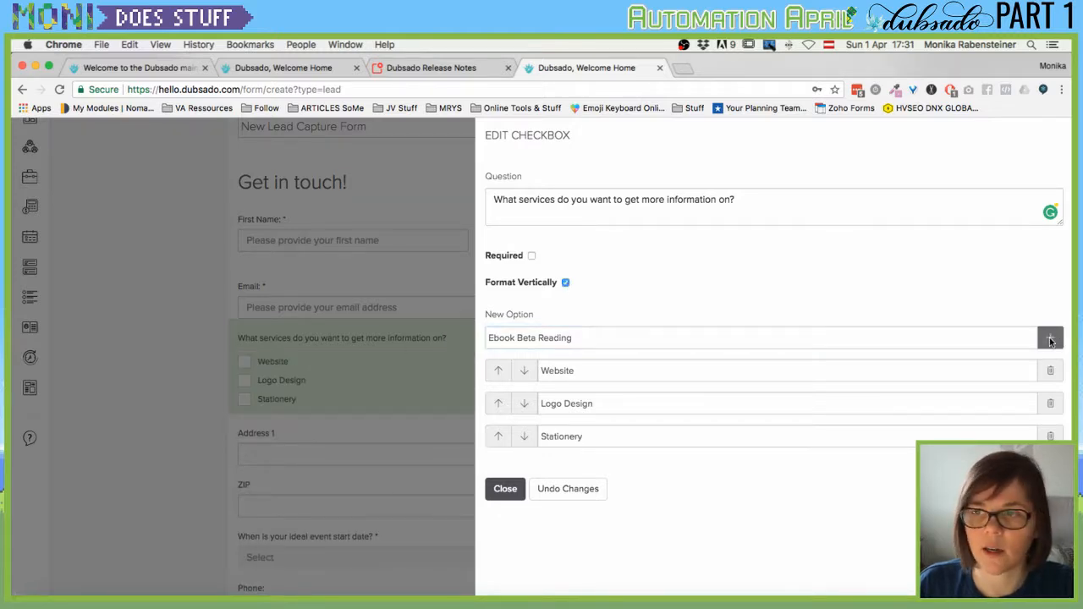
click(604, 337)
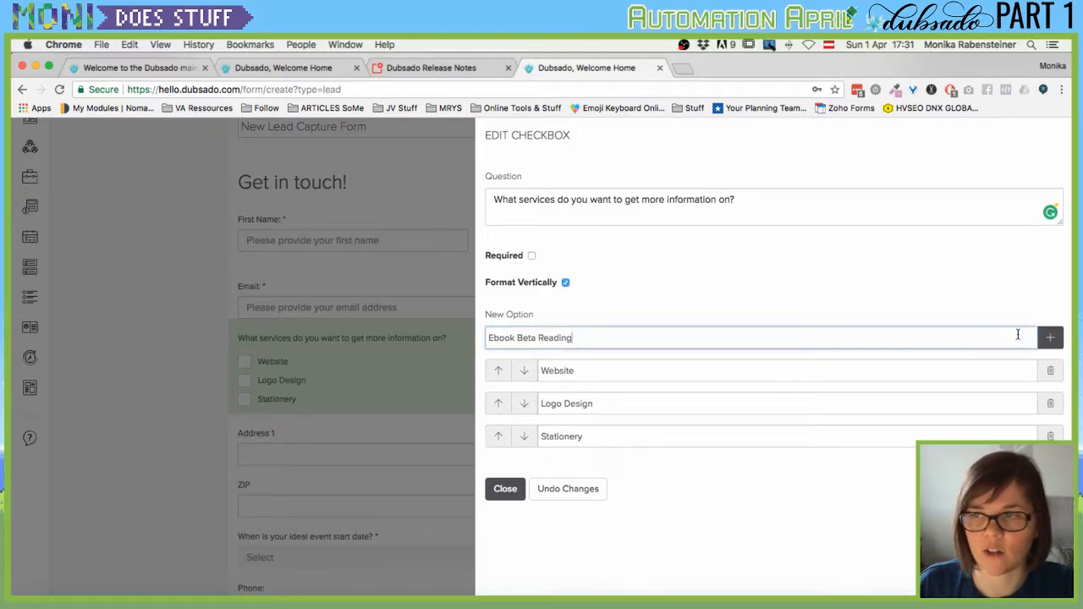
click(1050, 338)
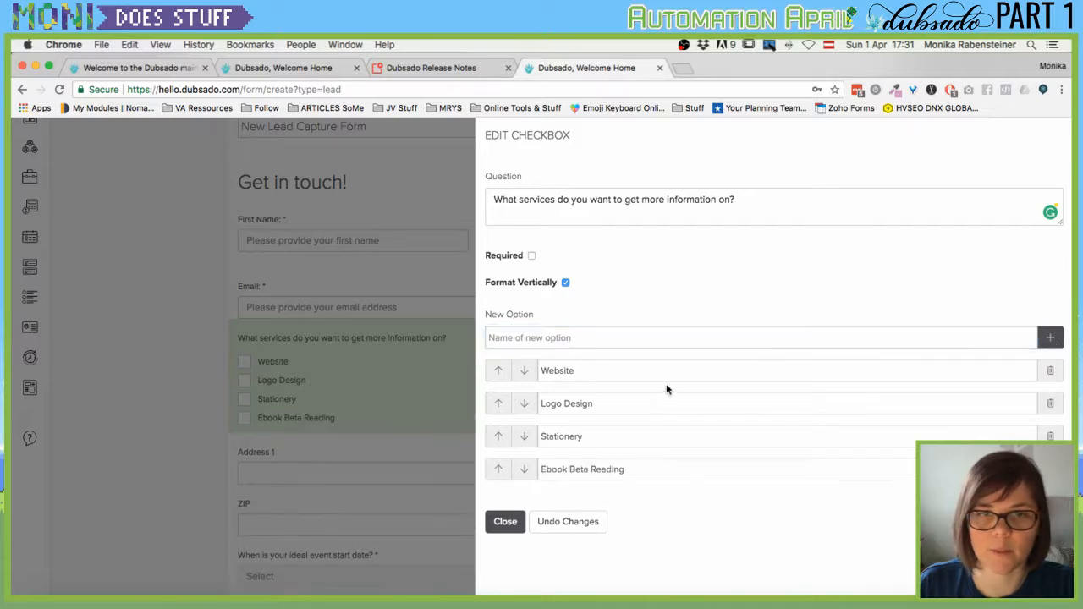
click(505, 522)
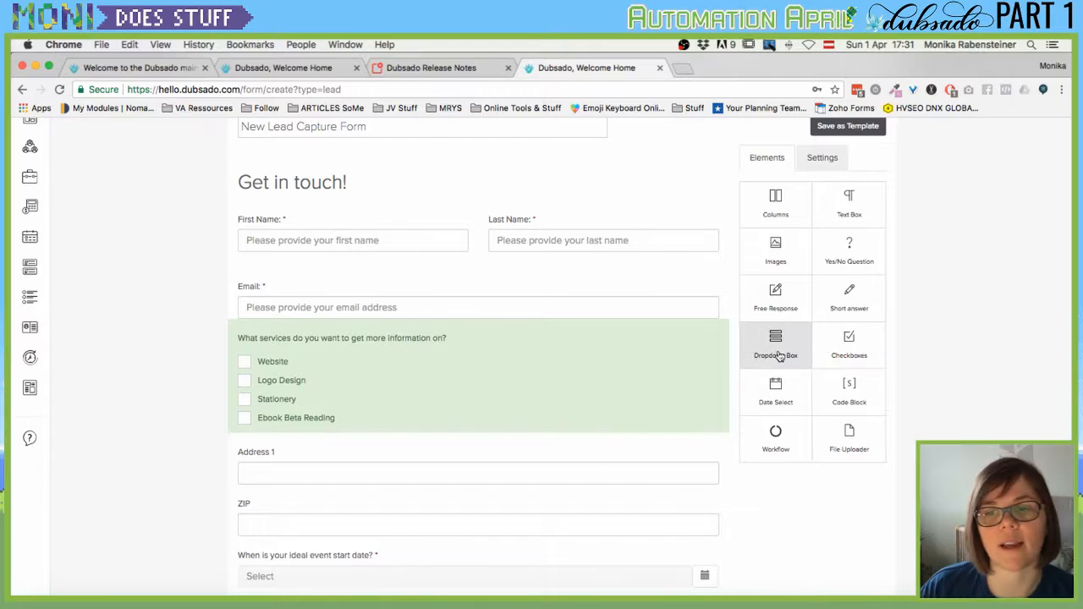
Place a Dropdown Box under the services checkboxes and check its options: 1 time, 5 times, 10 times, Never.
drag(779, 356, 404, 451)
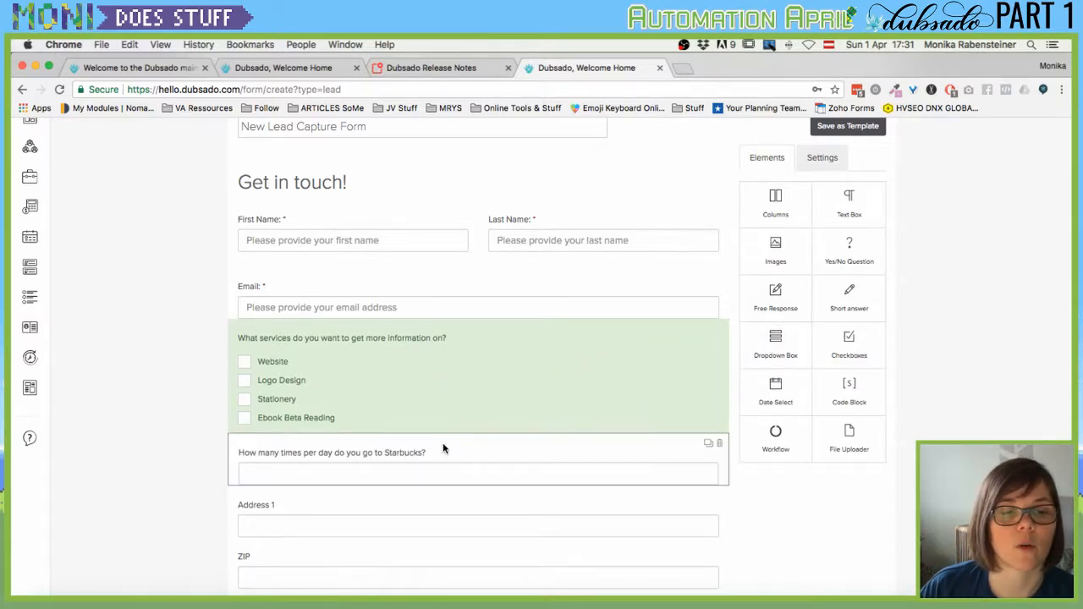
click(443, 444)
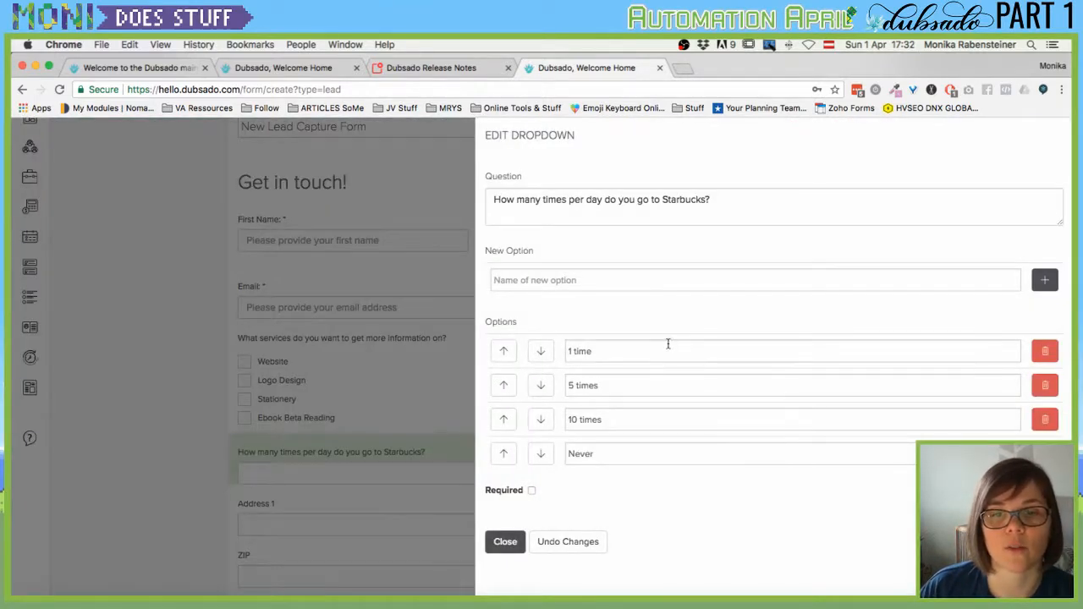
click(505, 542)
click(588, 477)
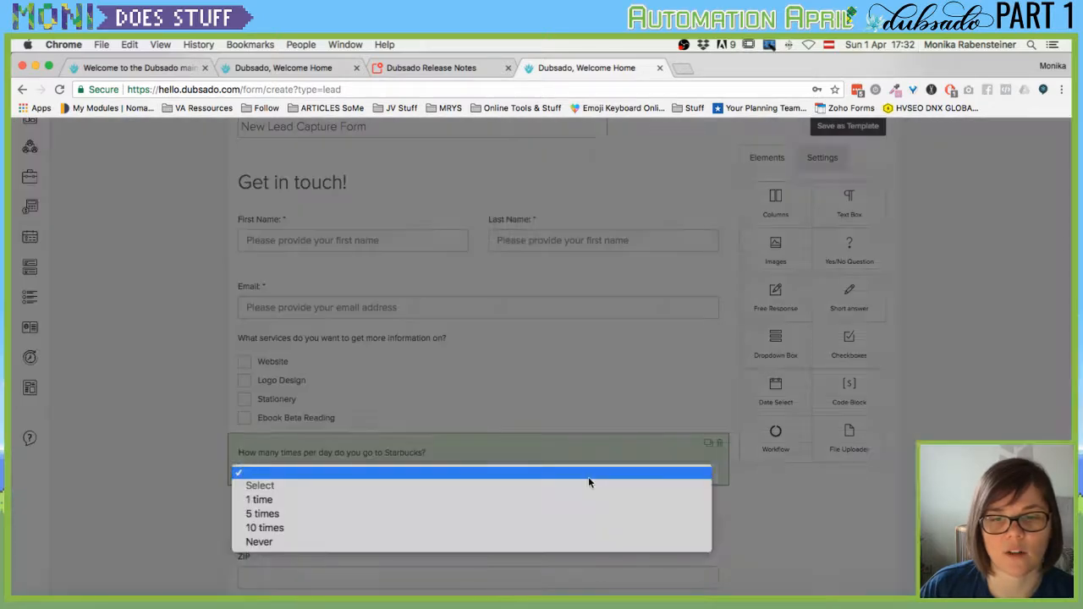
click(589, 477)
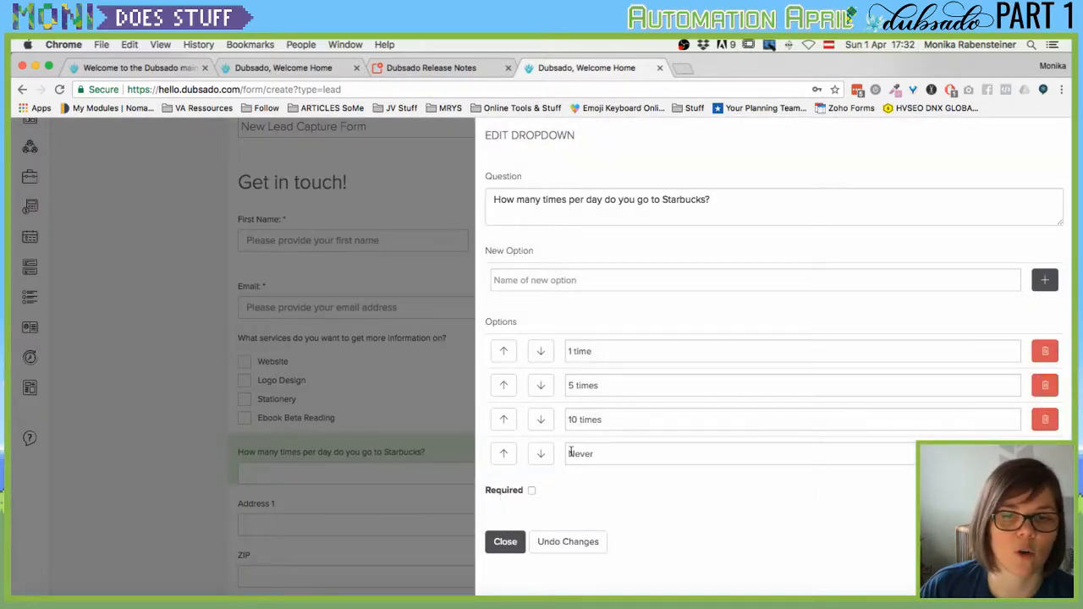
click(576, 281)
click(508, 543)
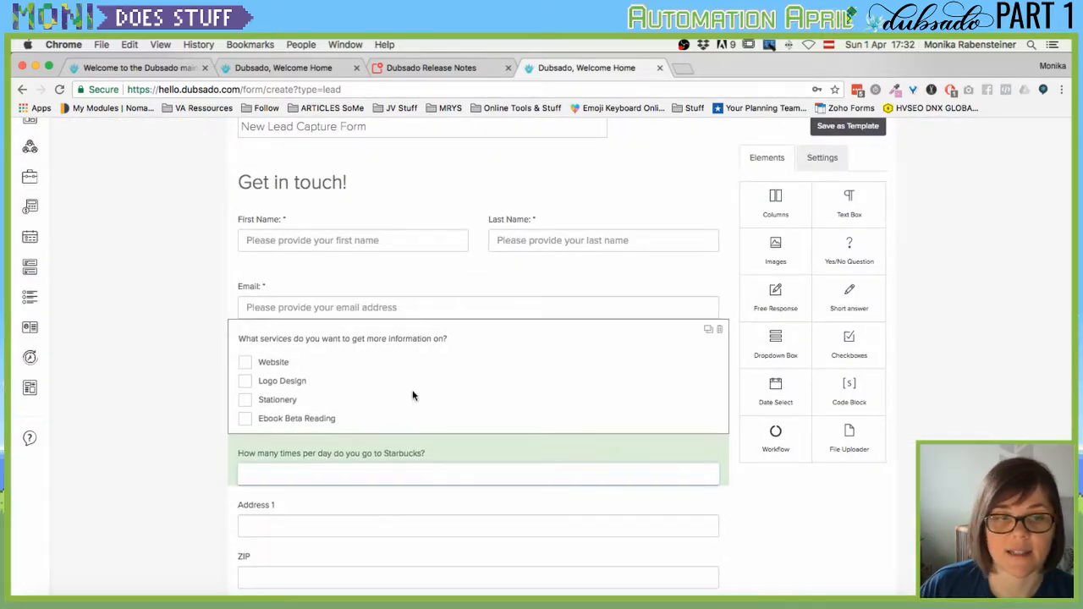
scroll(423, 338, down, 4)
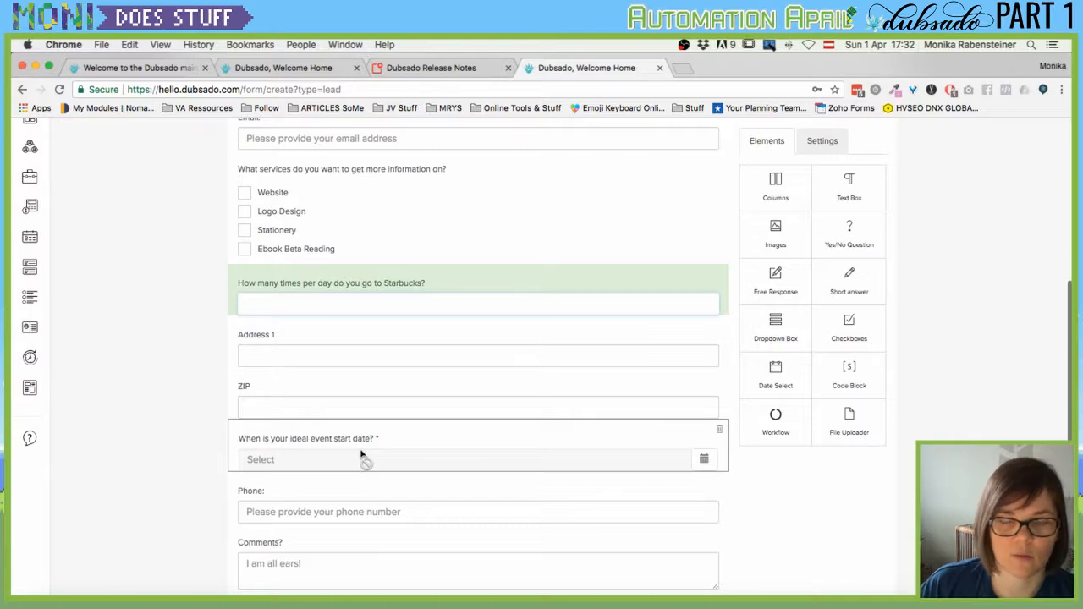
scroll(466, 446, up, 1)
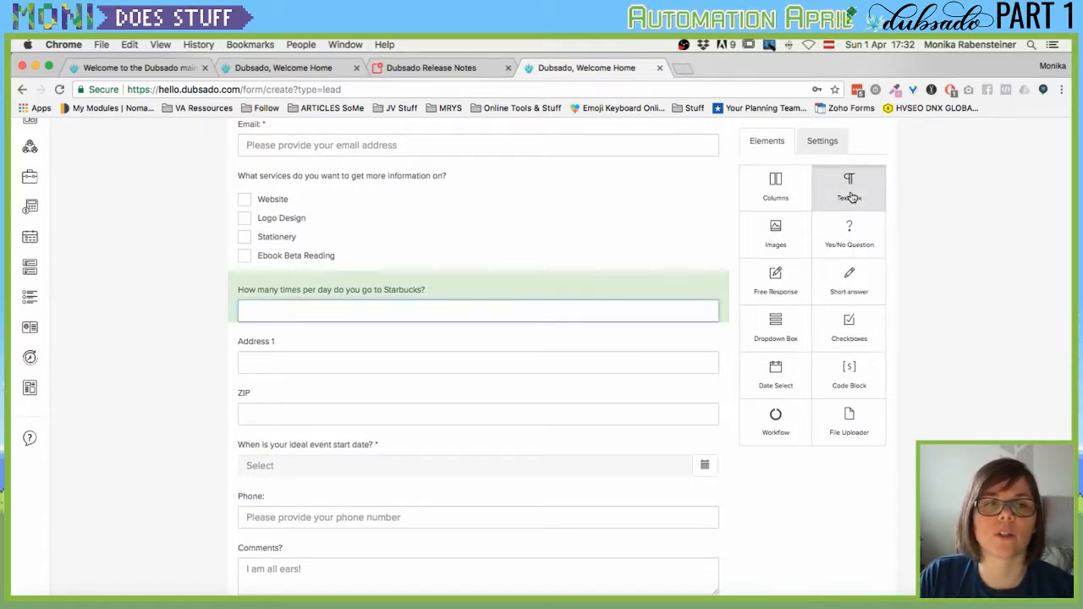
Place a Text Box above the Starbucks question reading 'Welcome, thanks for expressing interest in my services.'.
drag(851, 201, 406, 289)
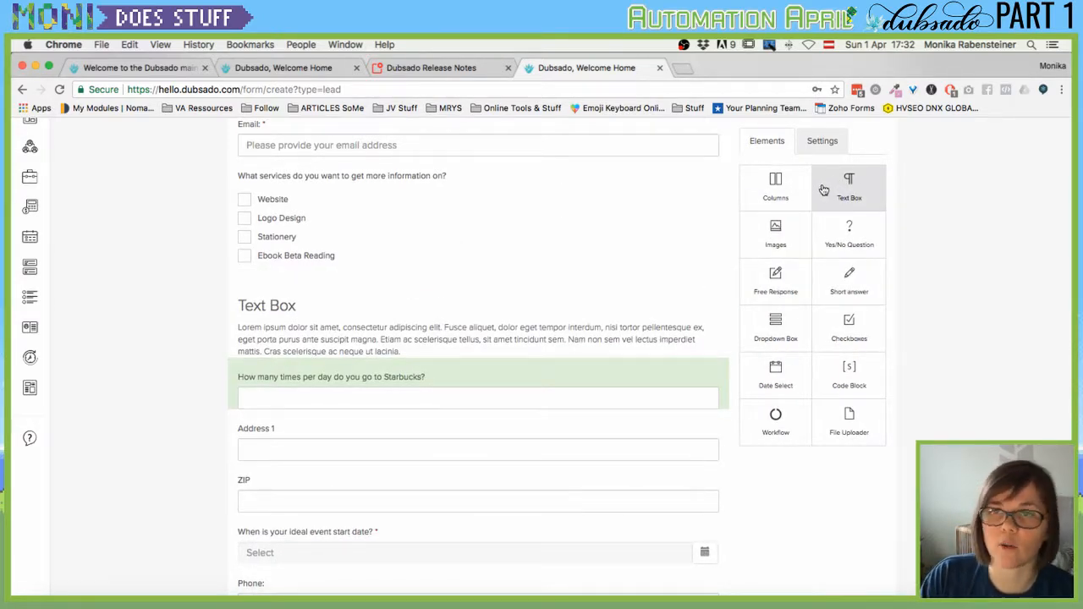
click(659, 318)
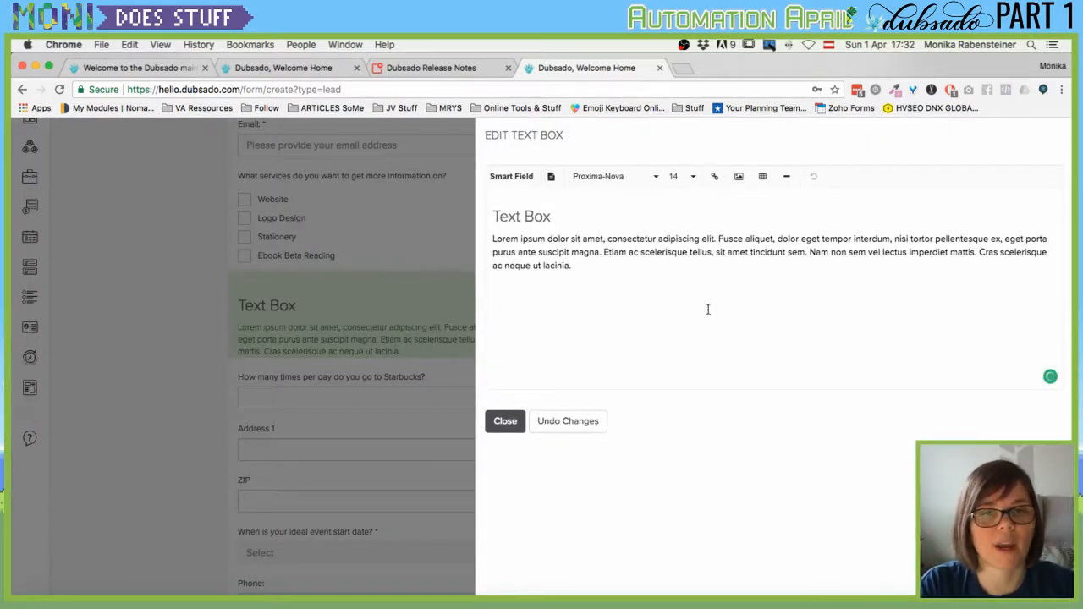
key(ctrl+a)
text(We)
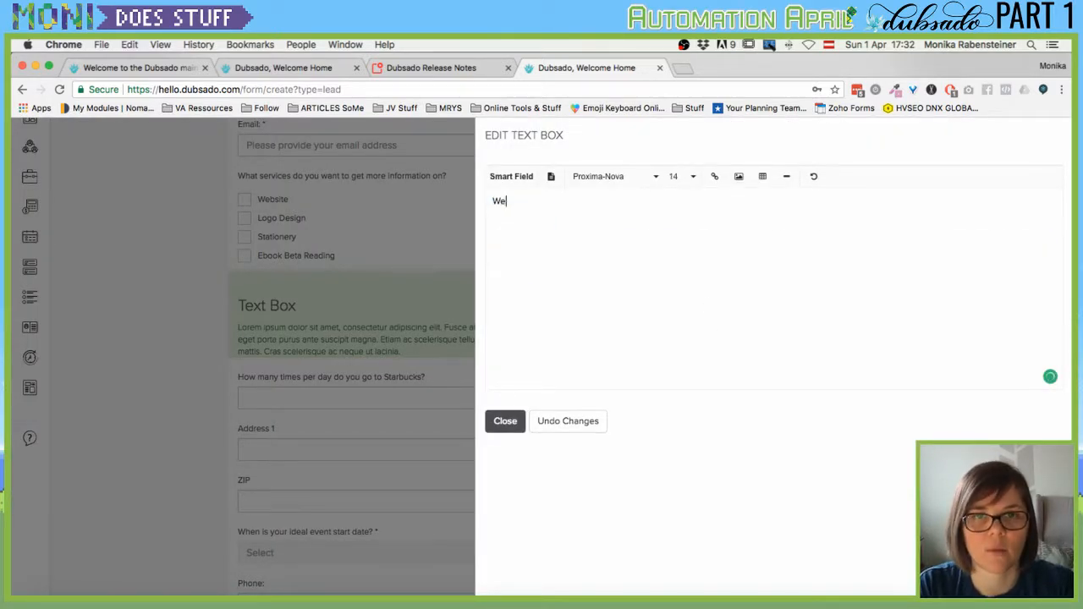
text(lcome, thanks for)
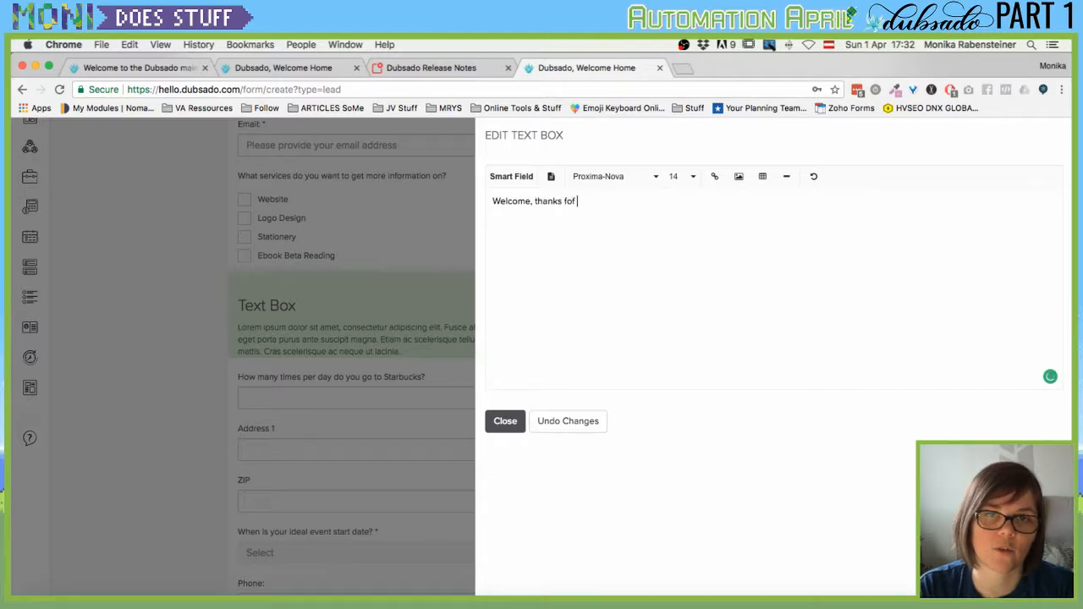
text( expressing)
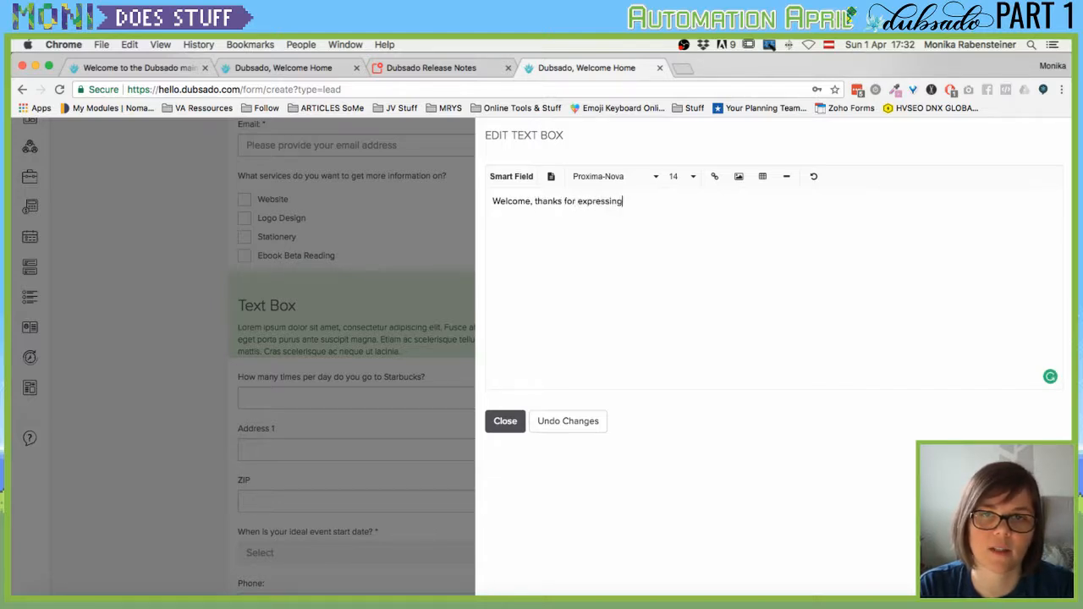
text( interesti in my)
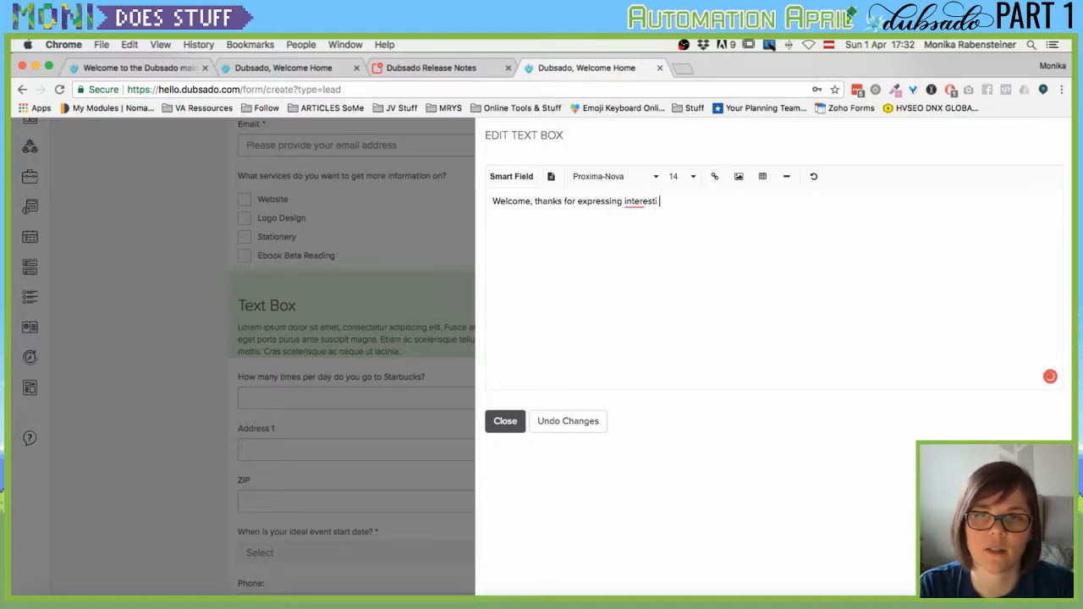
key(BackSpace)
key(BackSpace)
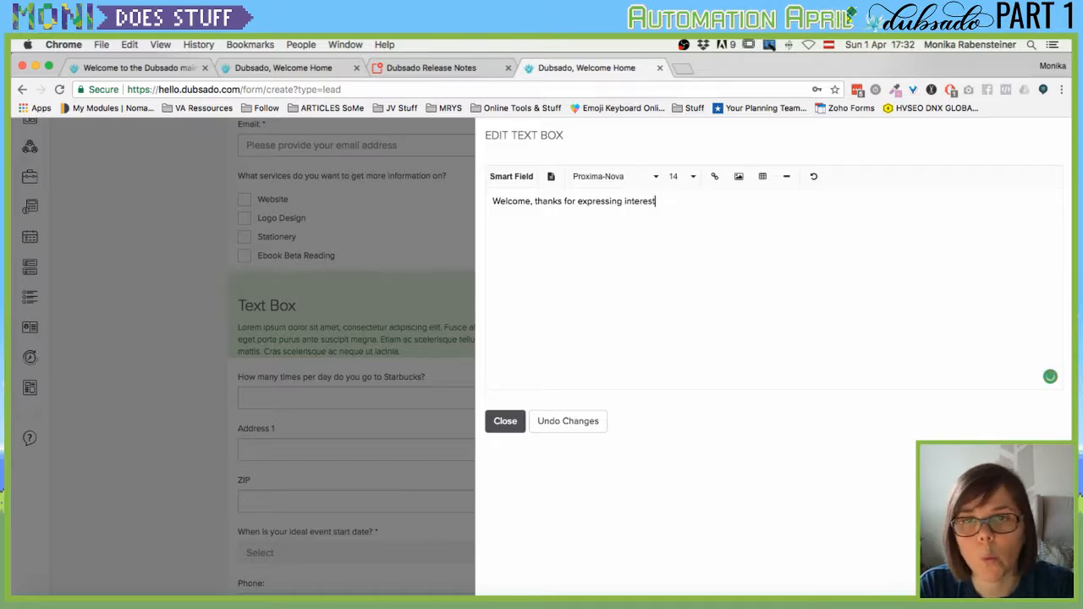
text(in my services.)
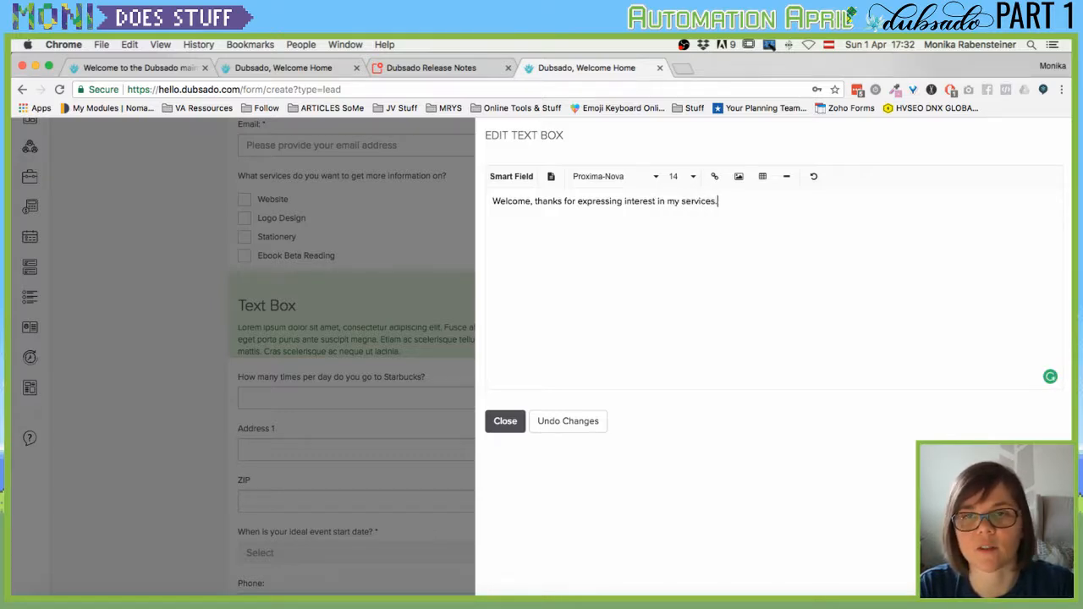
text(. blablabla)
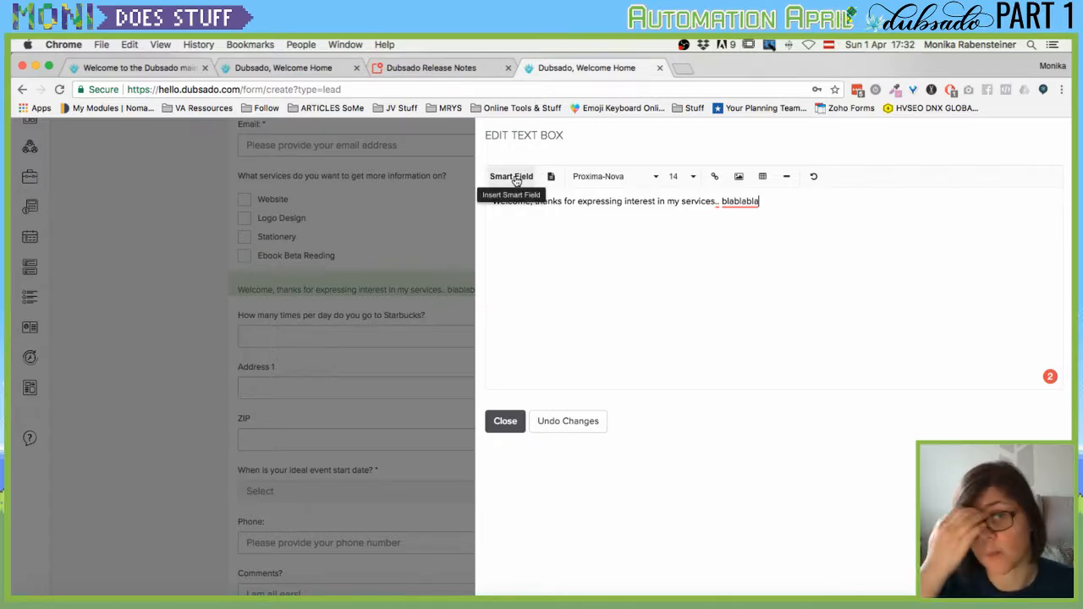
Browse the Date, Business, Invoice and Client smart fields without inserting any, then close the text editor.
click(517, 180)
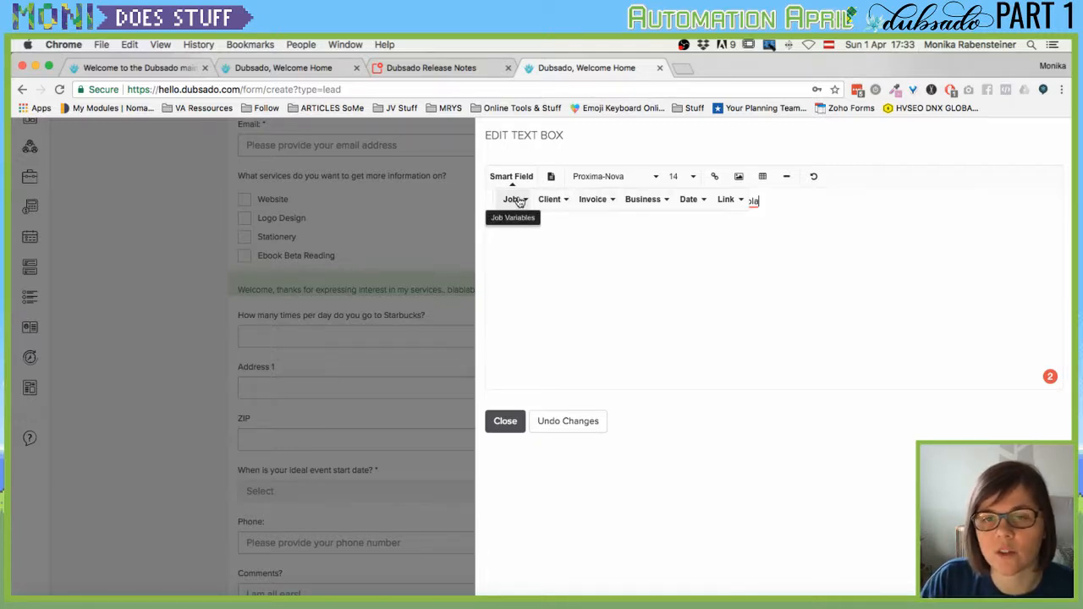
click(694, 200)
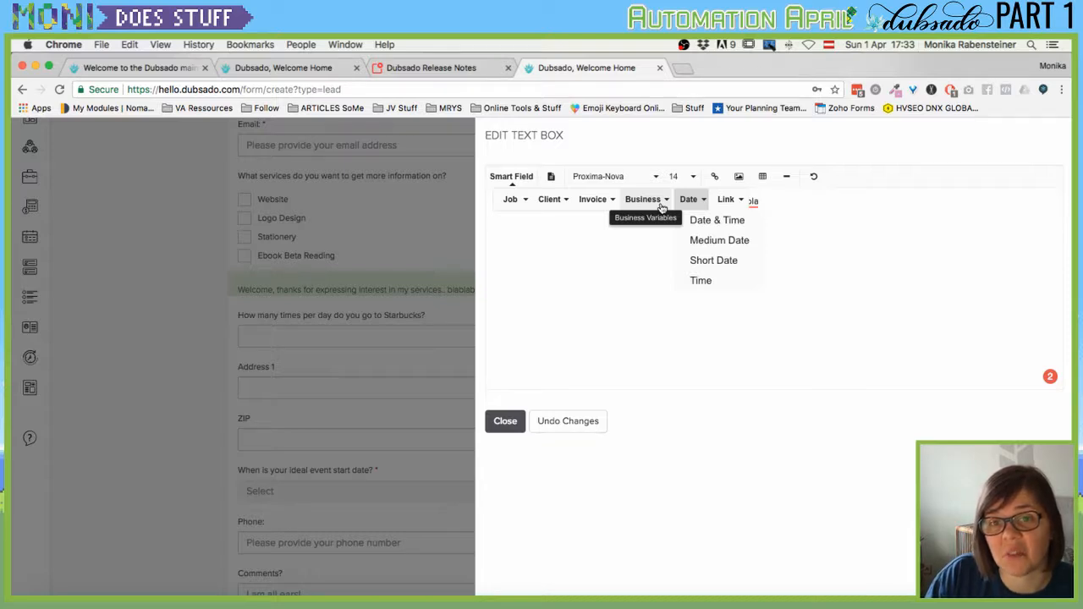
click(663, 208)
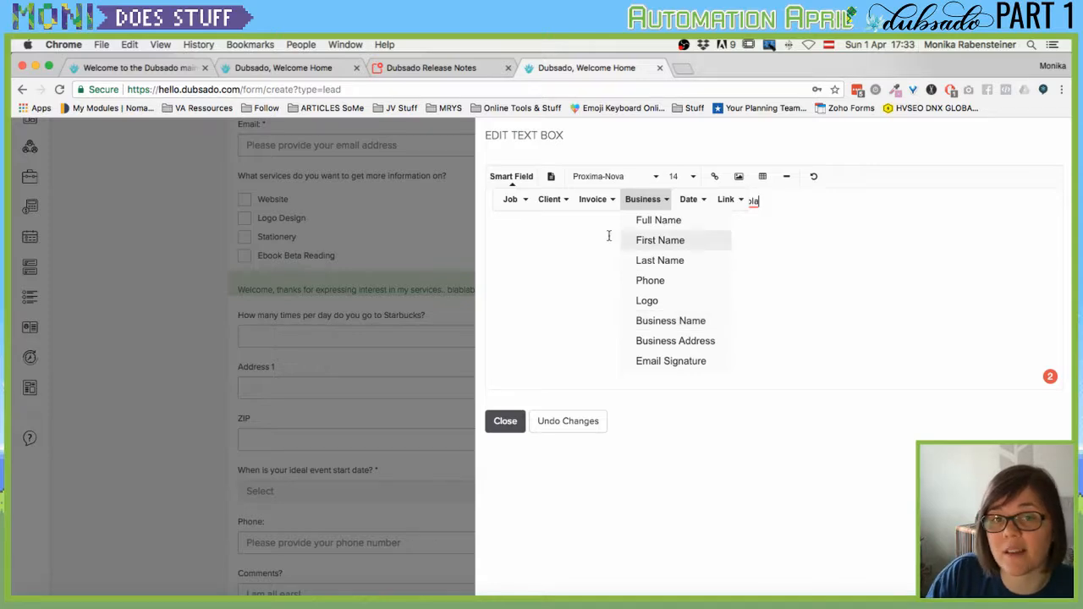
click(596, 203)
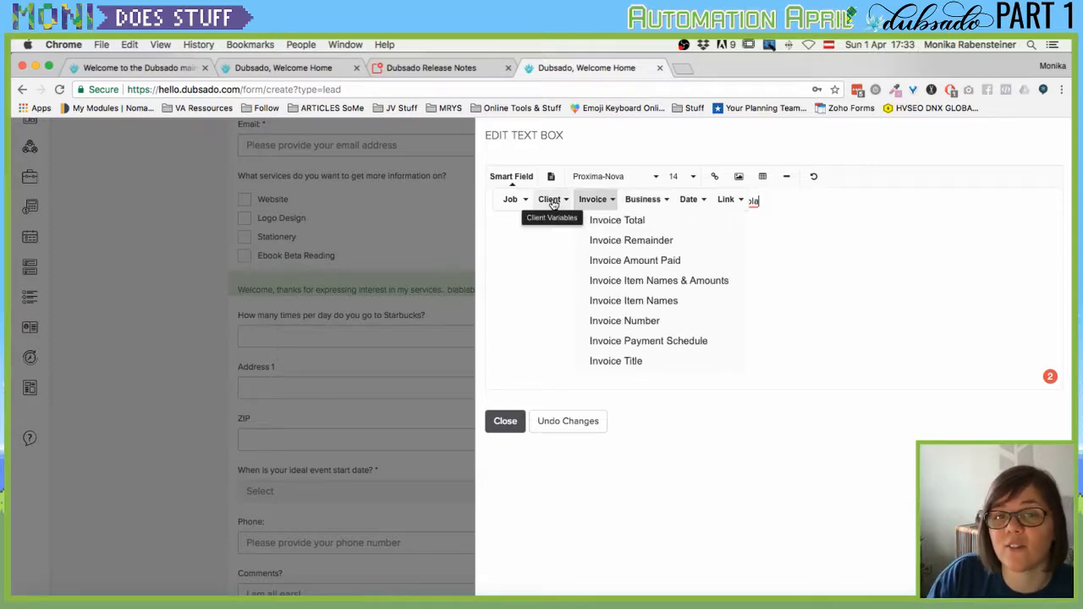
click(550, 200)
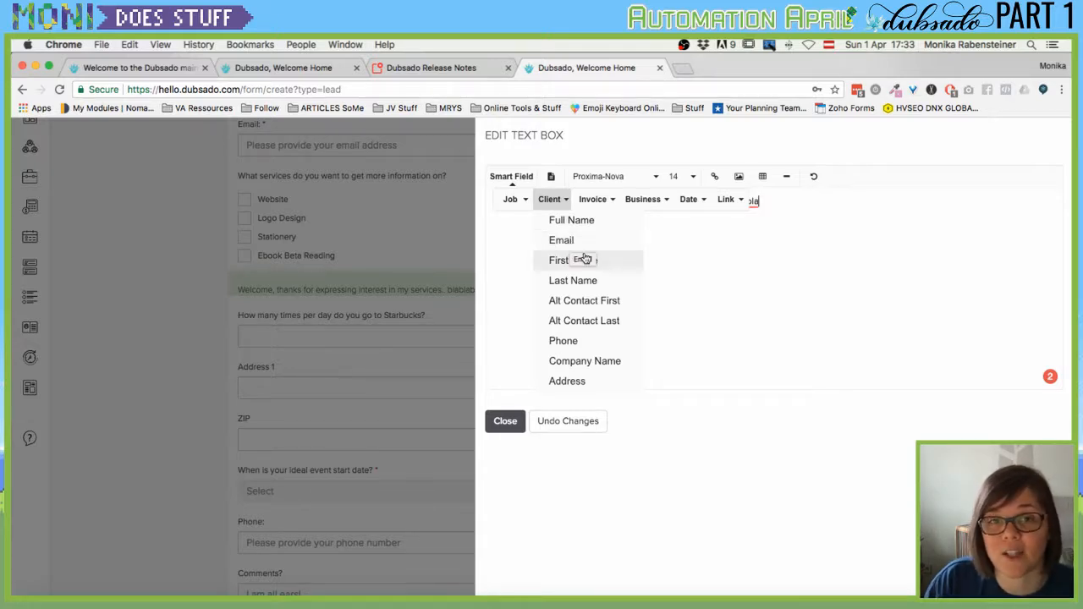
click(781, 272)
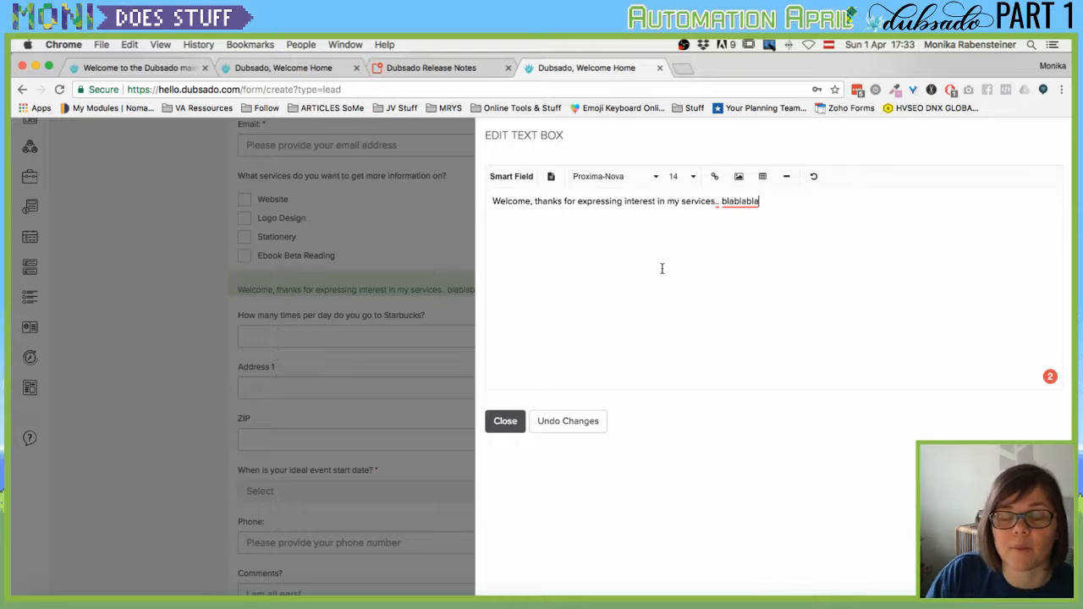
click(505, 415)
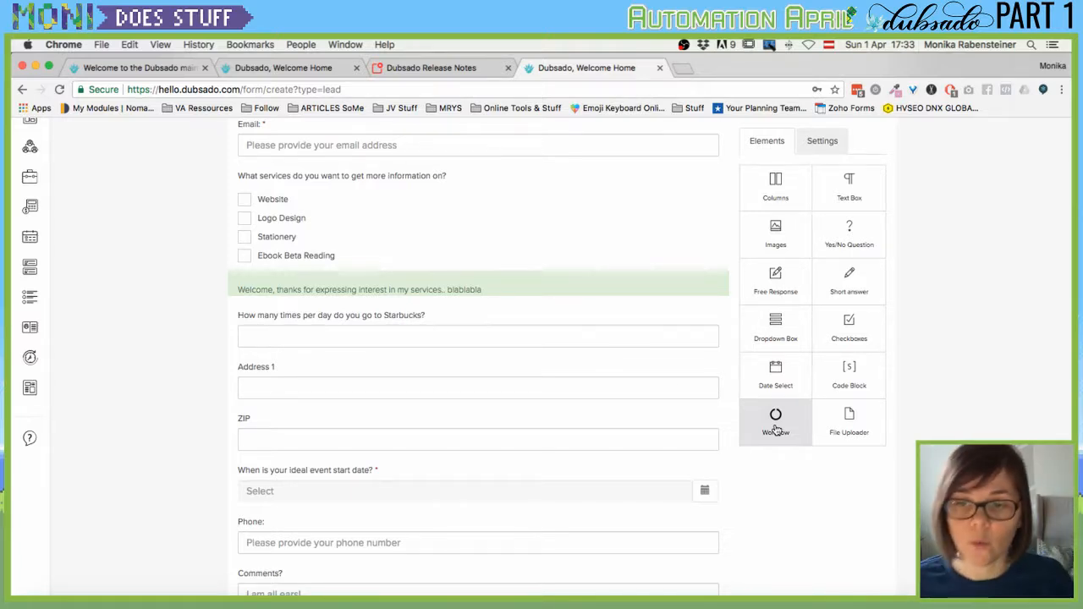
Place a File Uploader element between the ZIP field and the event start date question.
scroll(647, 412, down, 1)
scroll(646, 412, down, 1)
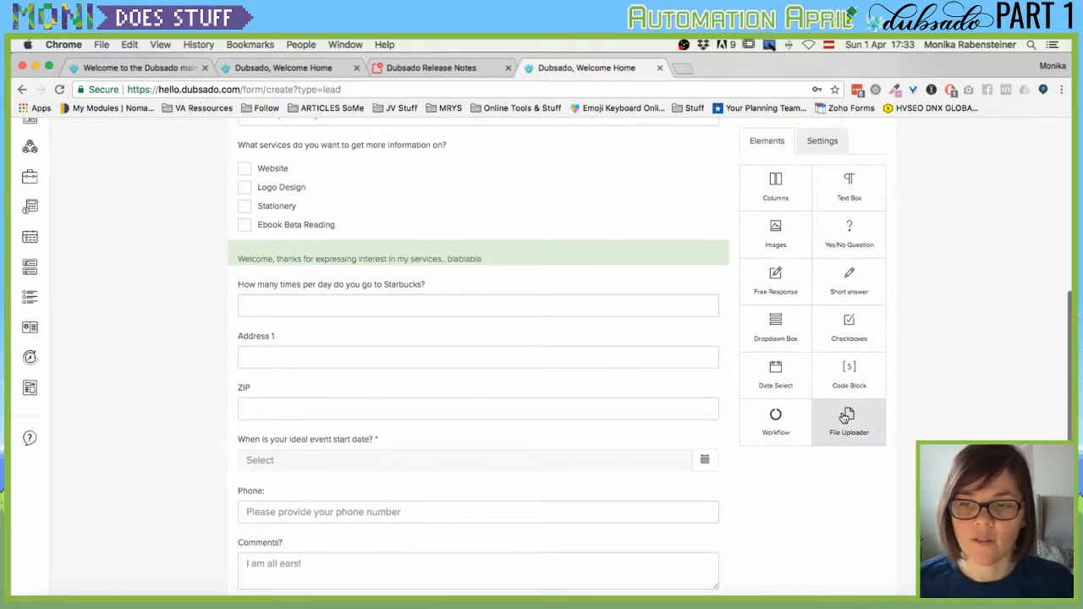
drag(846, 417, 457, 452)
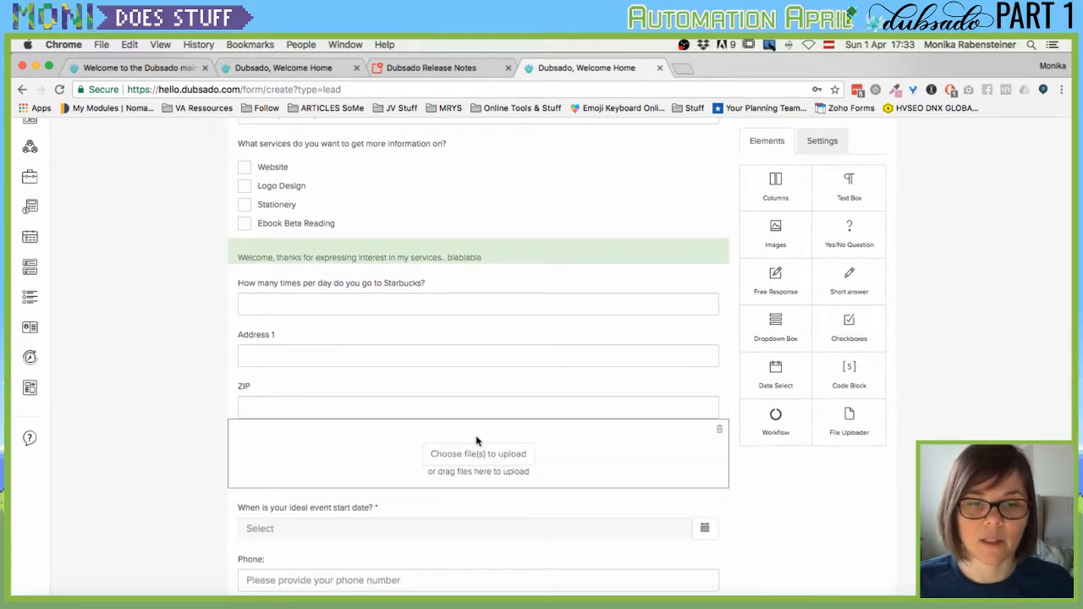
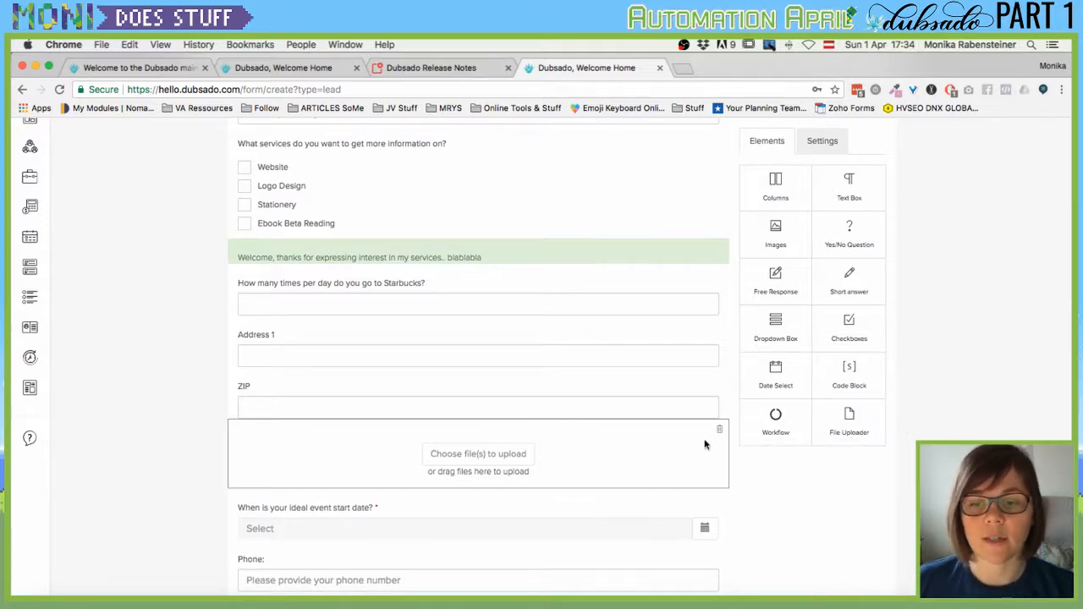
Delete the File Uploader block from the lead capture form and save the form as a template.
click(720, 434)
scroll(677, 385, up, 5)
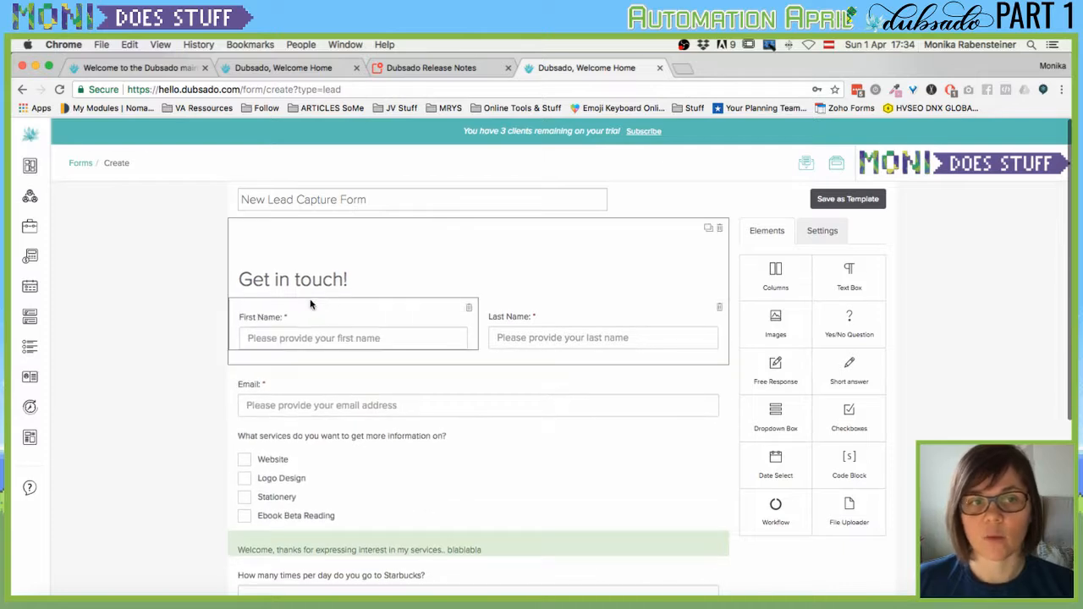
click(849, 199)
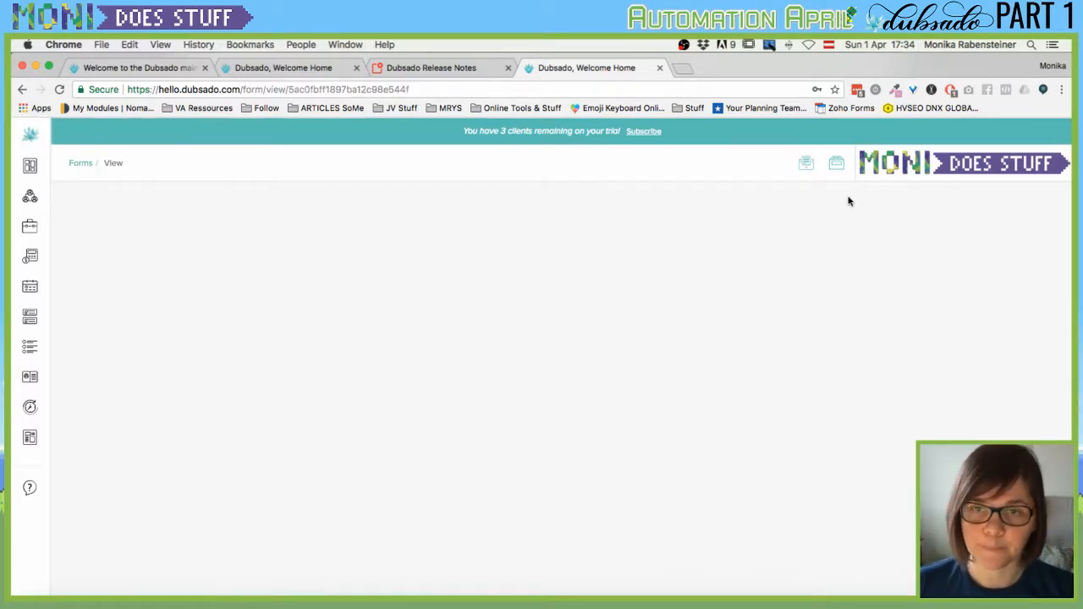
Open the form's Share window, then select and copy its full iframe embed code.
scroll(279, 348, down, 2)
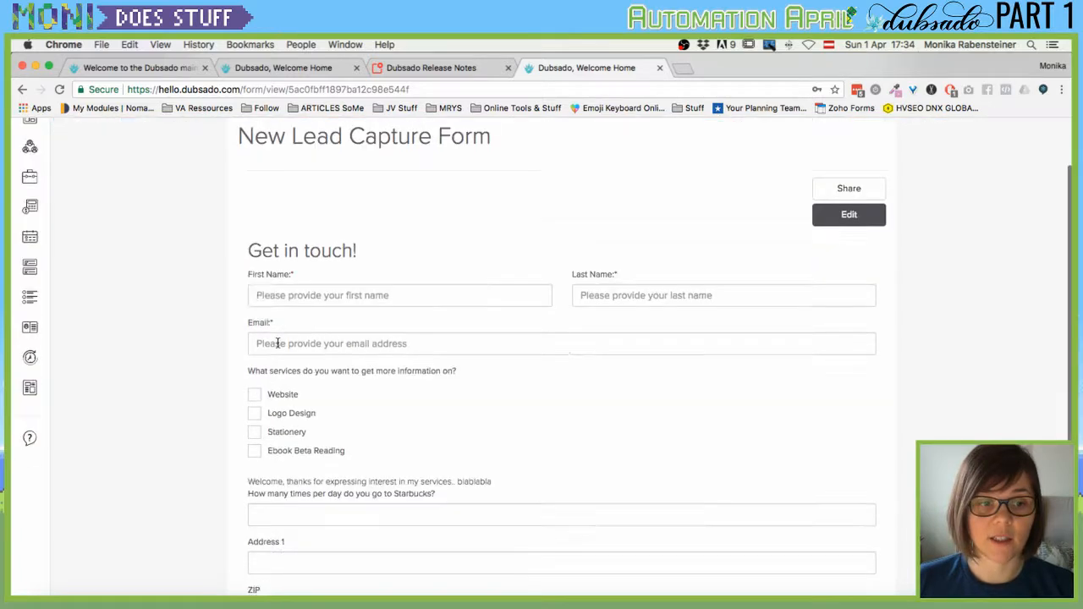
scroll(278, 344, up, 2)
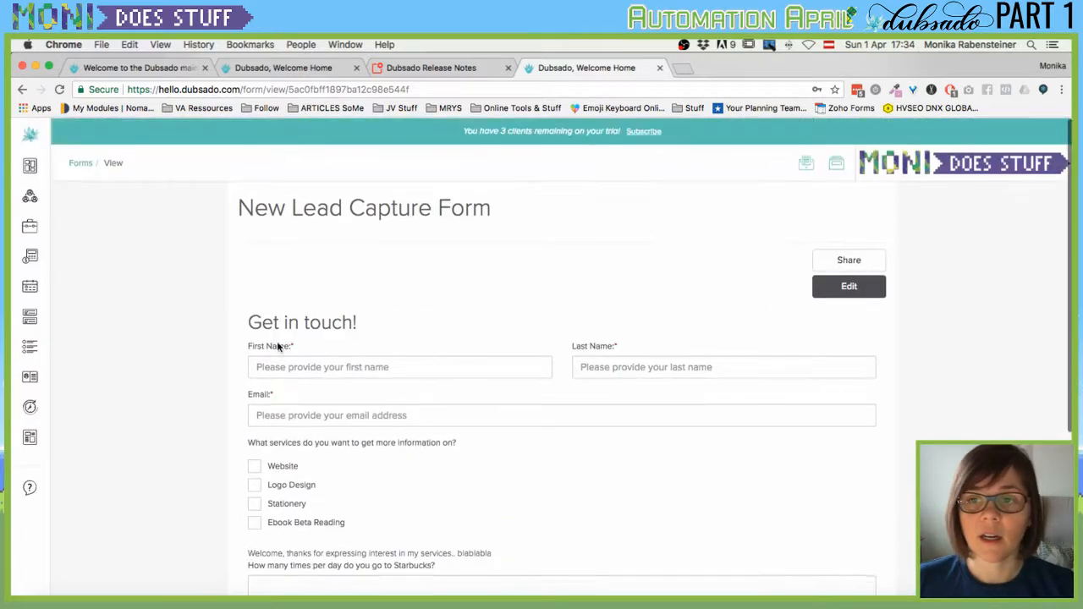
click(857, 265)
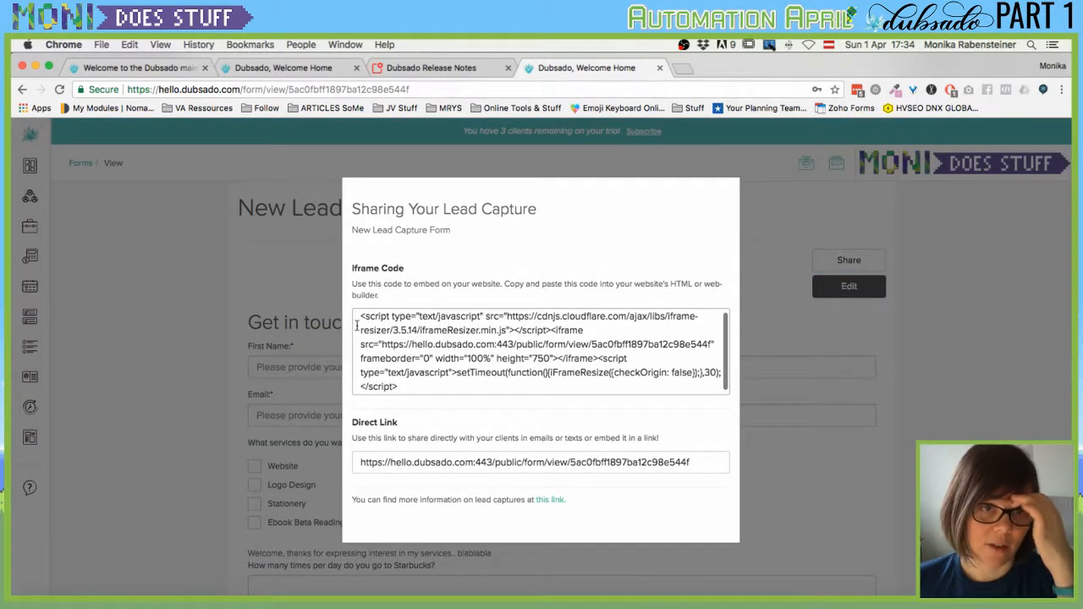
scroll(363, 320, up, 1)
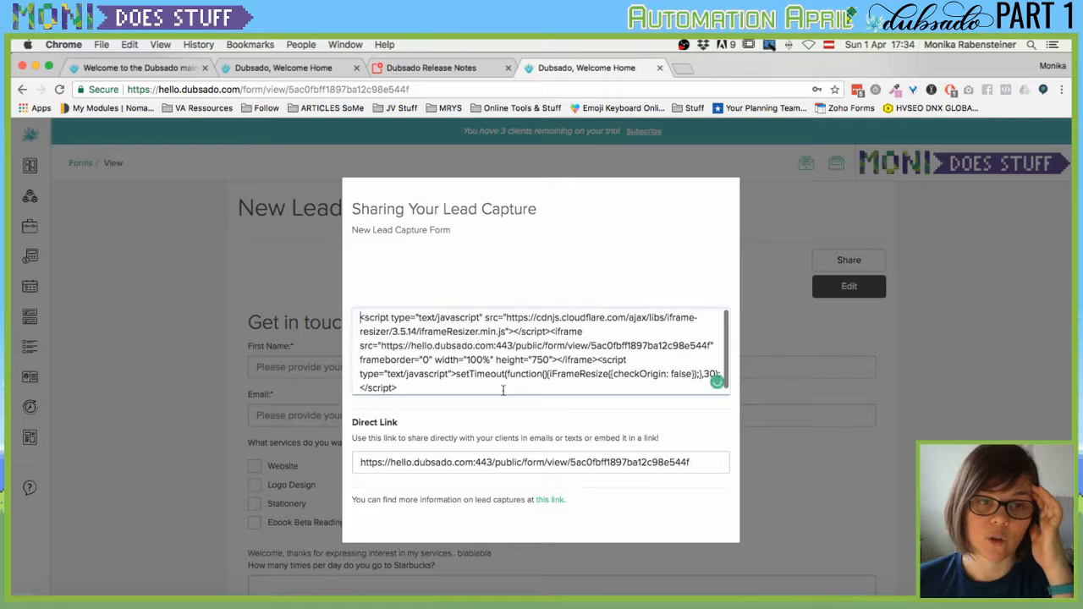
drag(359, 320, 511, 421)
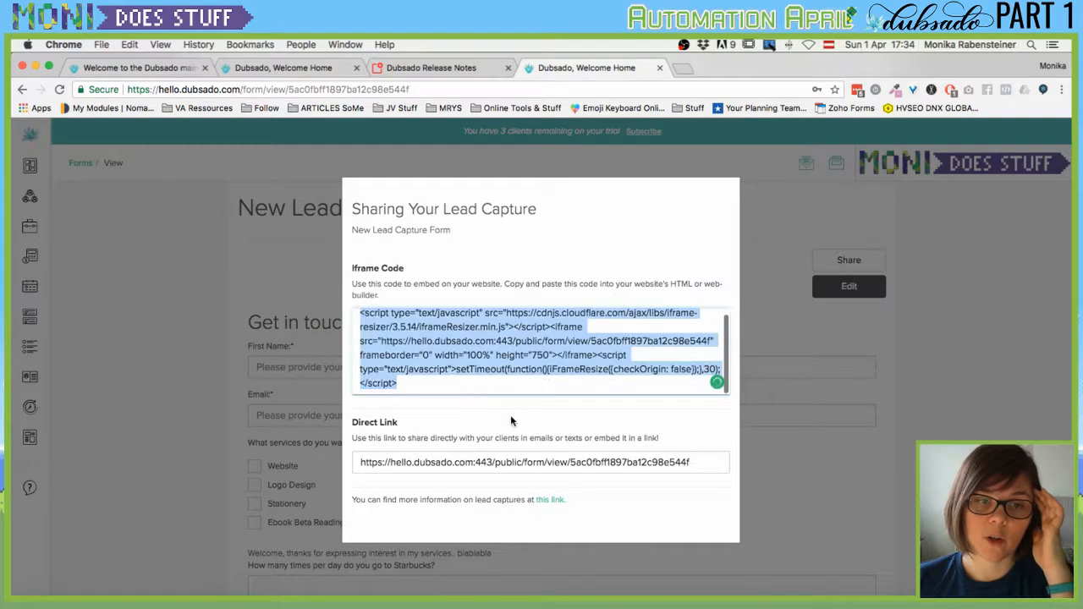
double_click(500, 370)
key(super+a)
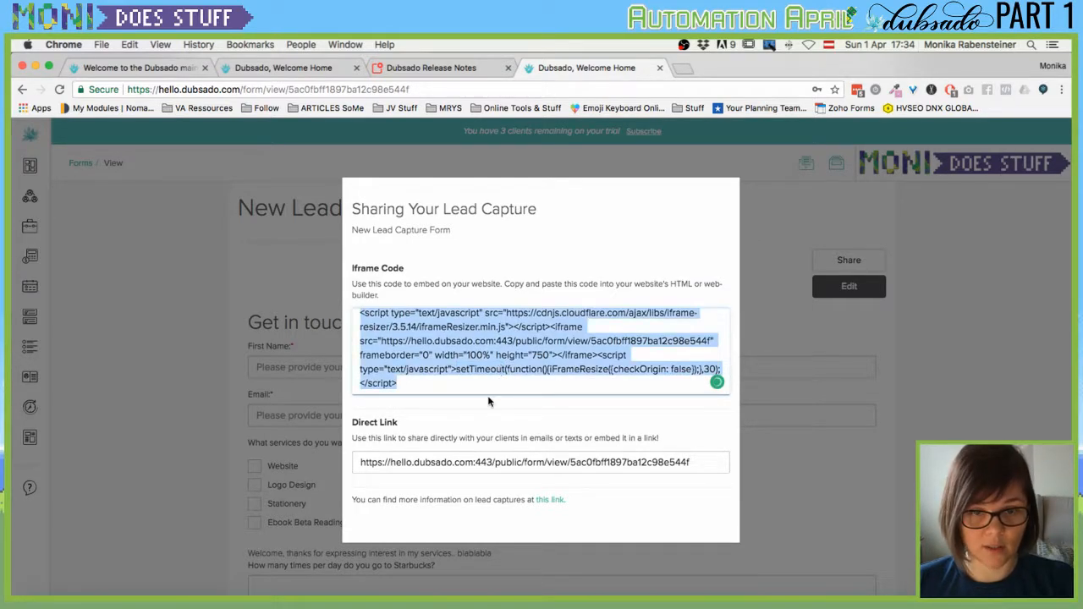
click(486, 382)
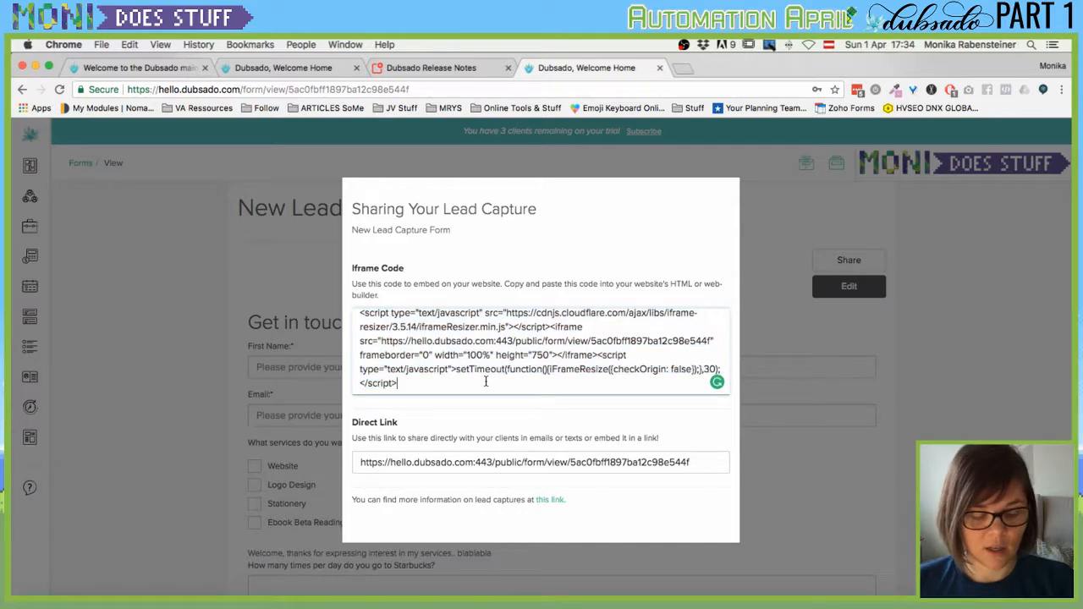
key(super+a)
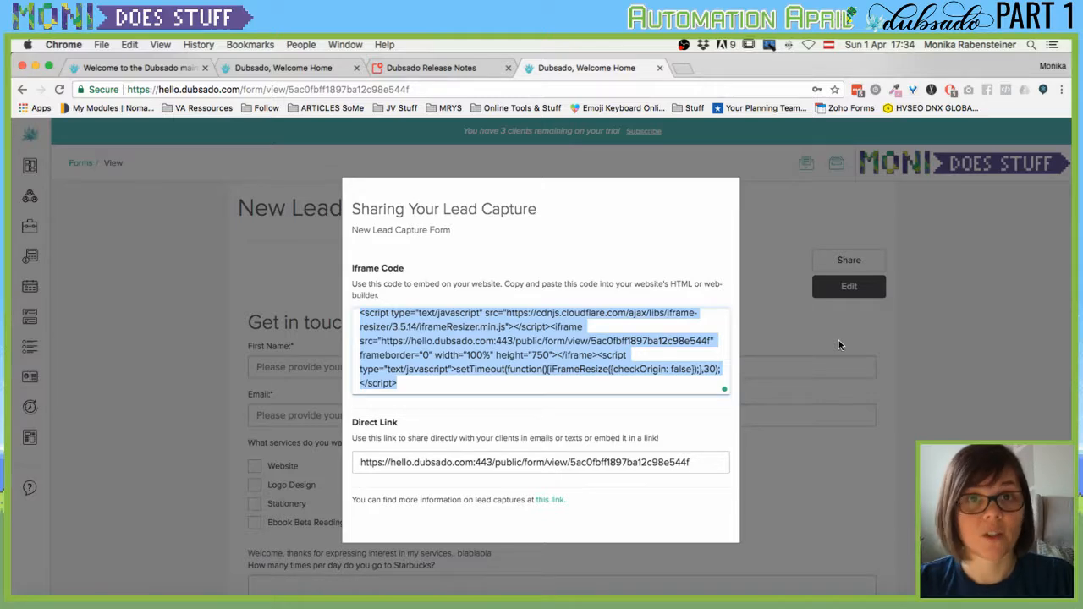
key(ctrl+t)
Load monirocksyoursocks.com/contact in the new tab and scroll down to its booking form.
text(moni)
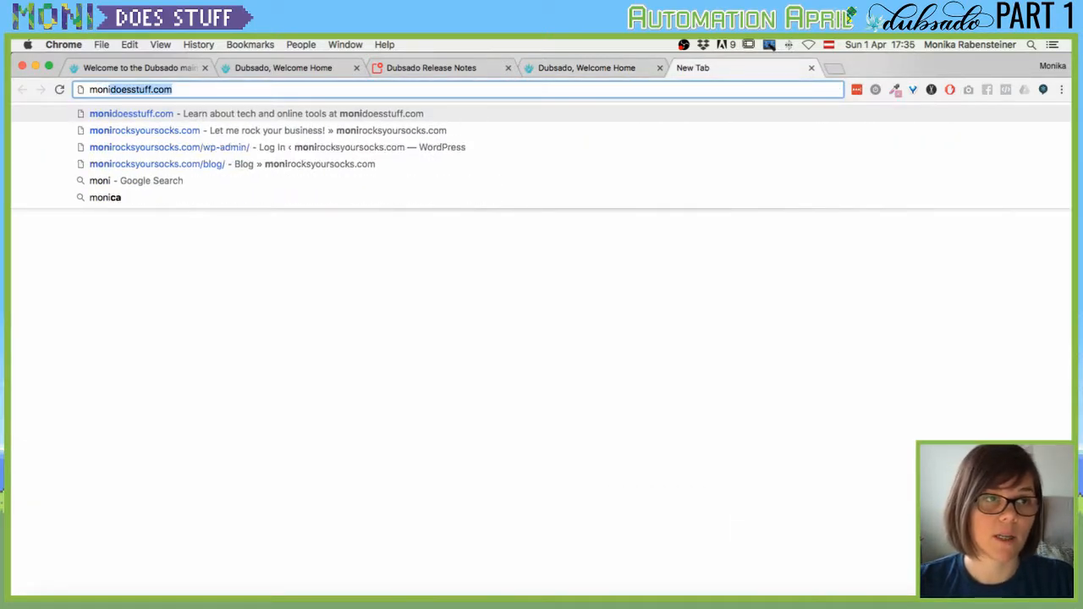
text(rocksyoursocks.com/con)
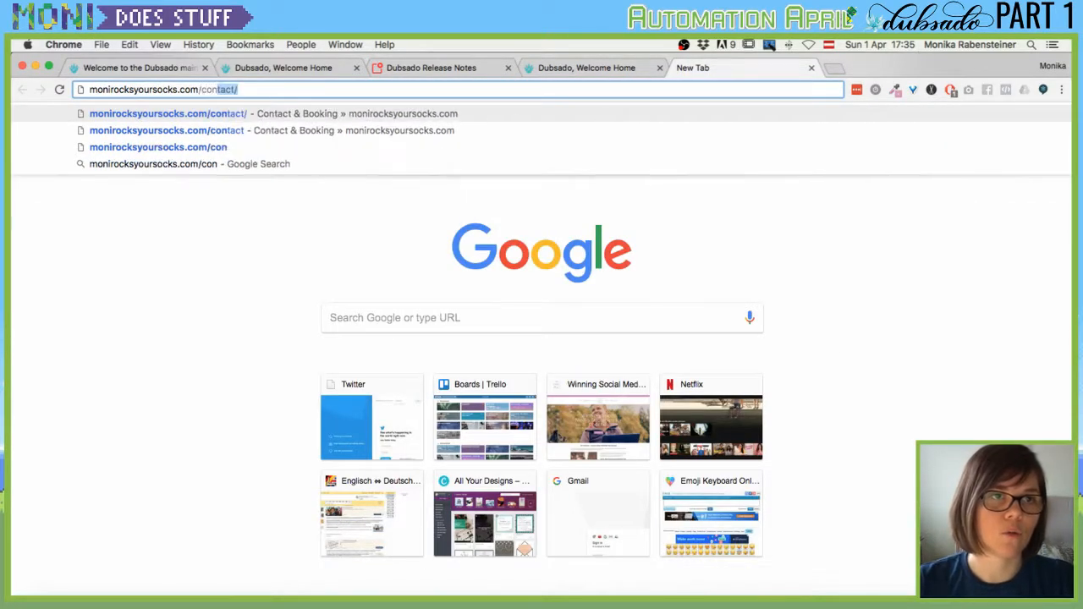
key(Return)
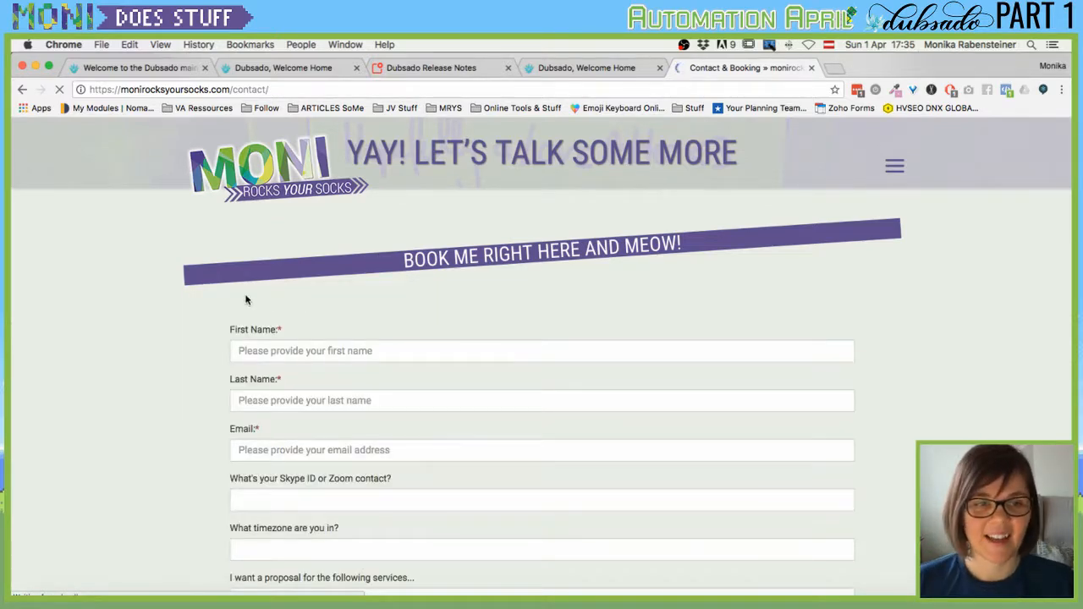
scroll(224, 393, down, 3)
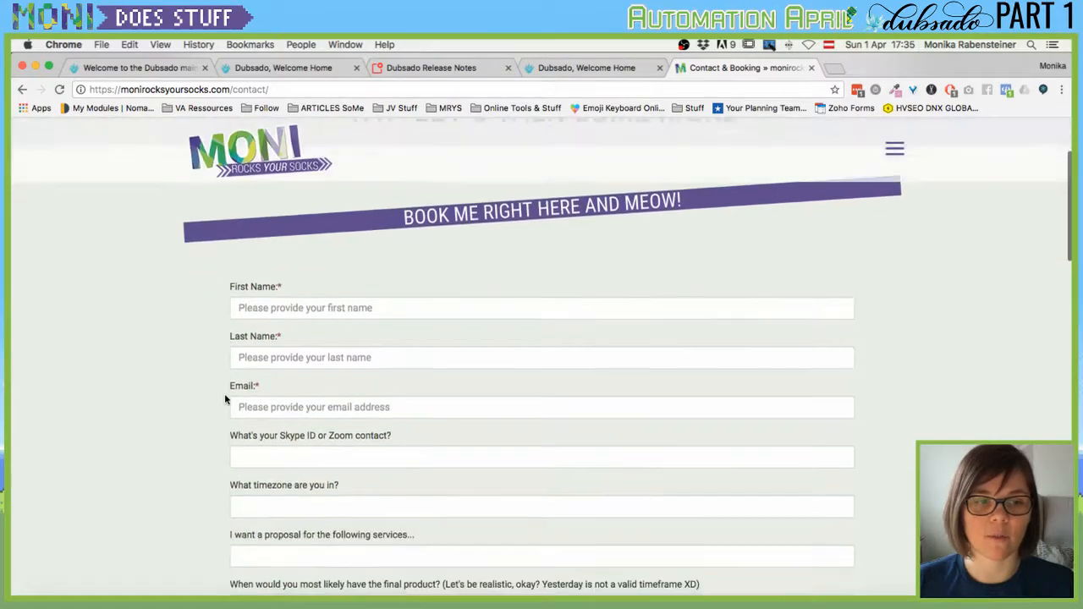
scroll(225, 399, down, 7)
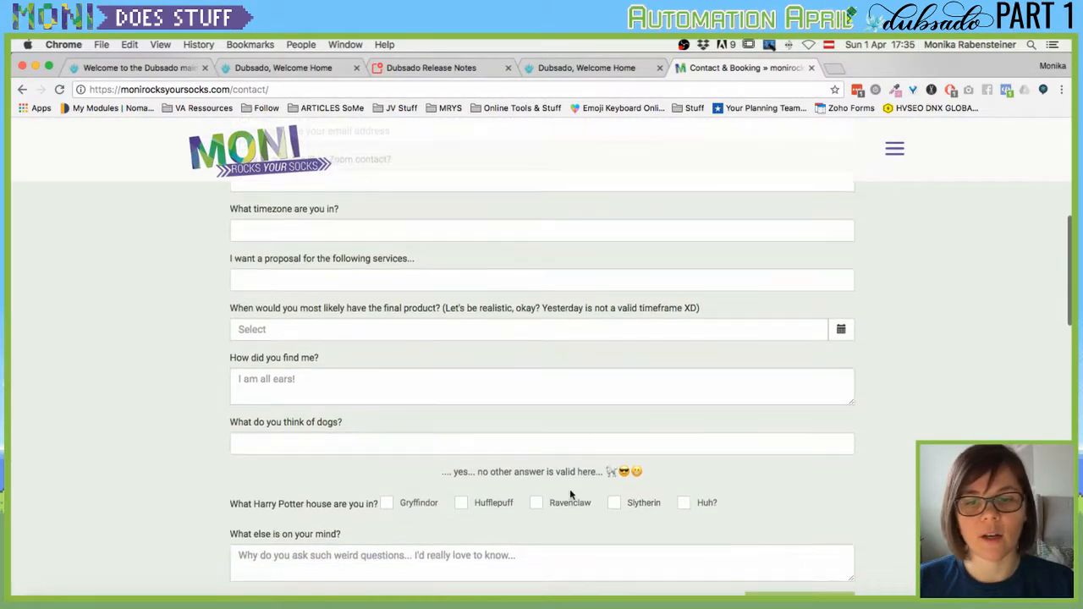
scroll(571, 495, down, 3)
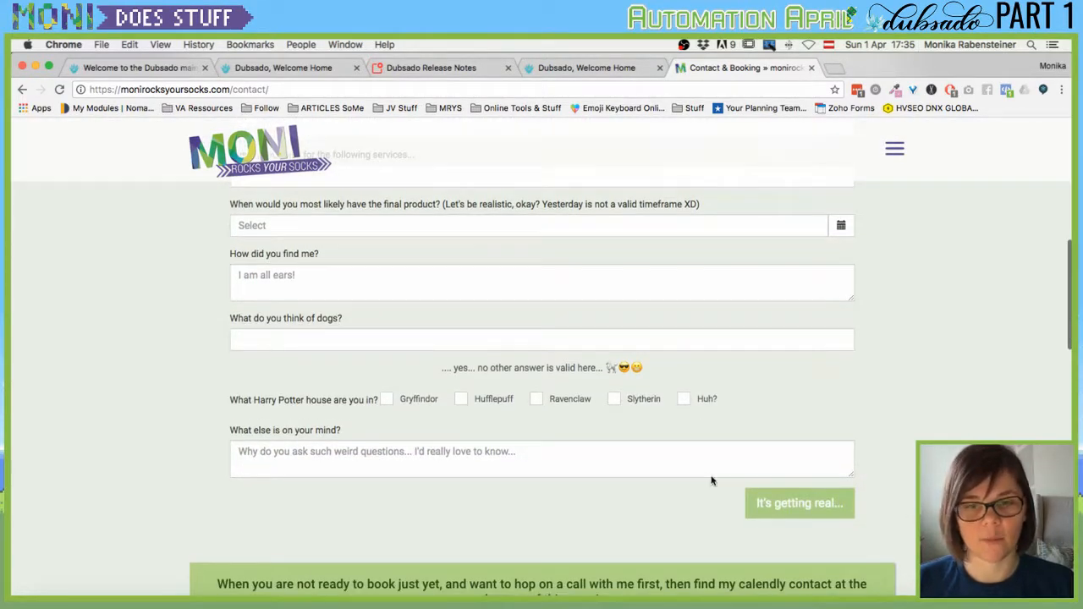
scroll(294, 413, up, 12)
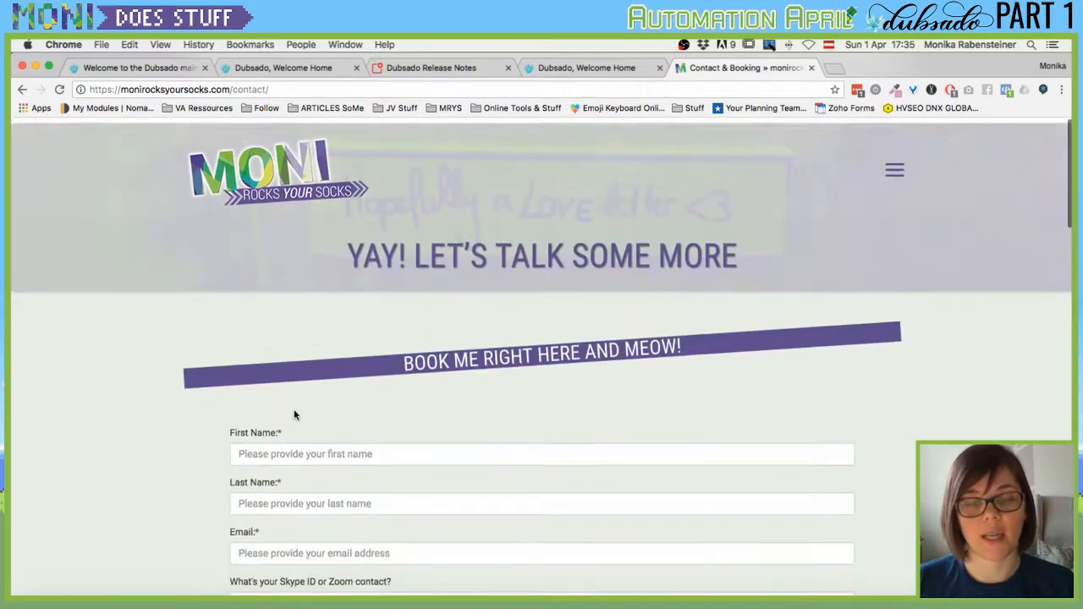
scroll(343, 447, down, 3)
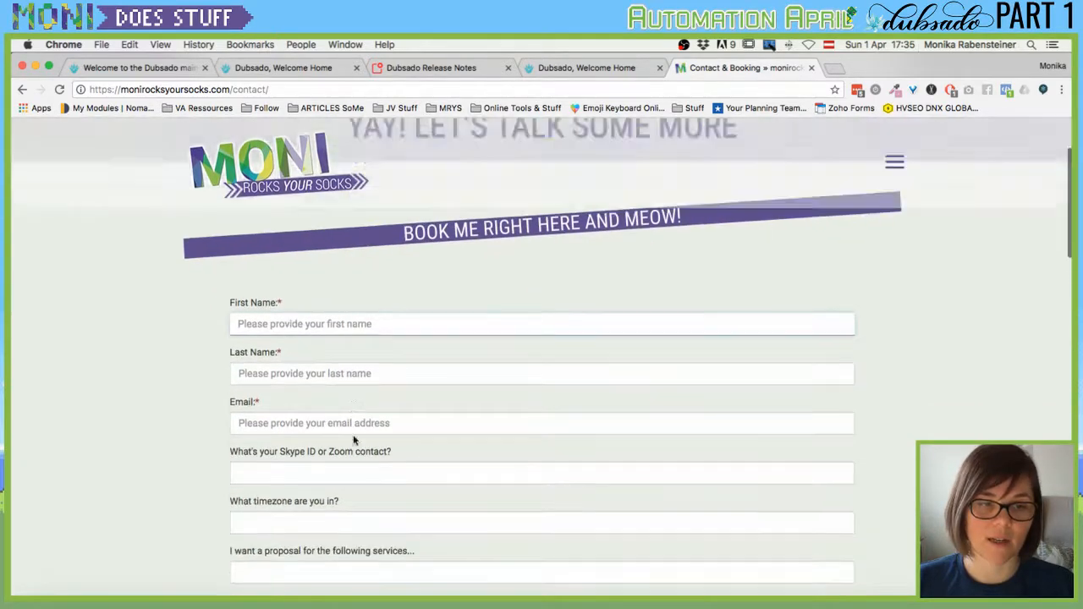
Inspect the form's name, email, services and dogs fields without entering or choosing anything.
click(261, 357)
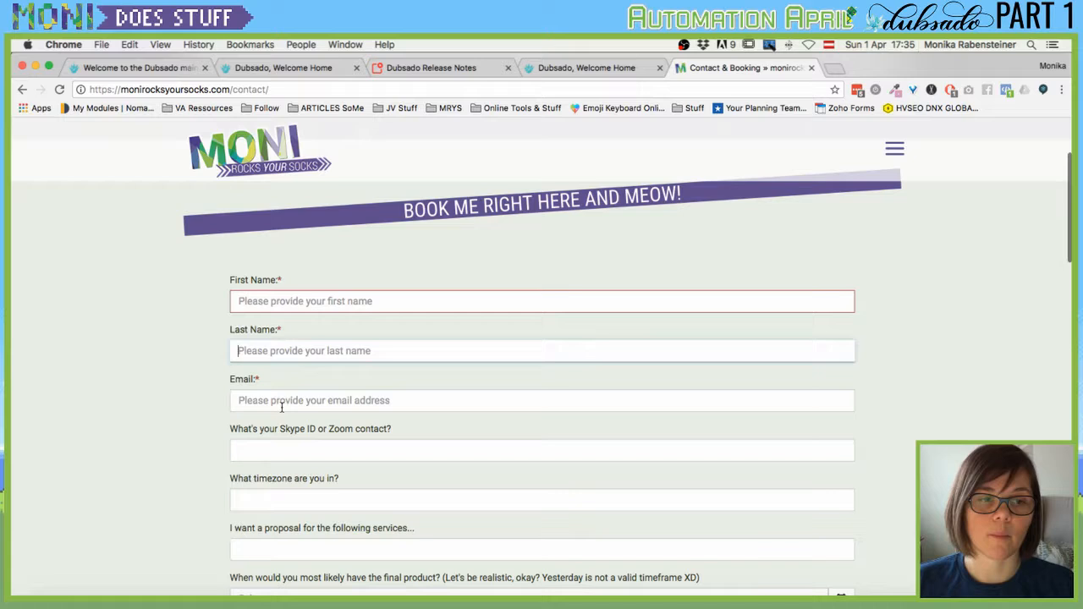
click(367, 401)
scroll(135, 442, down, 2)
click(317, 449)
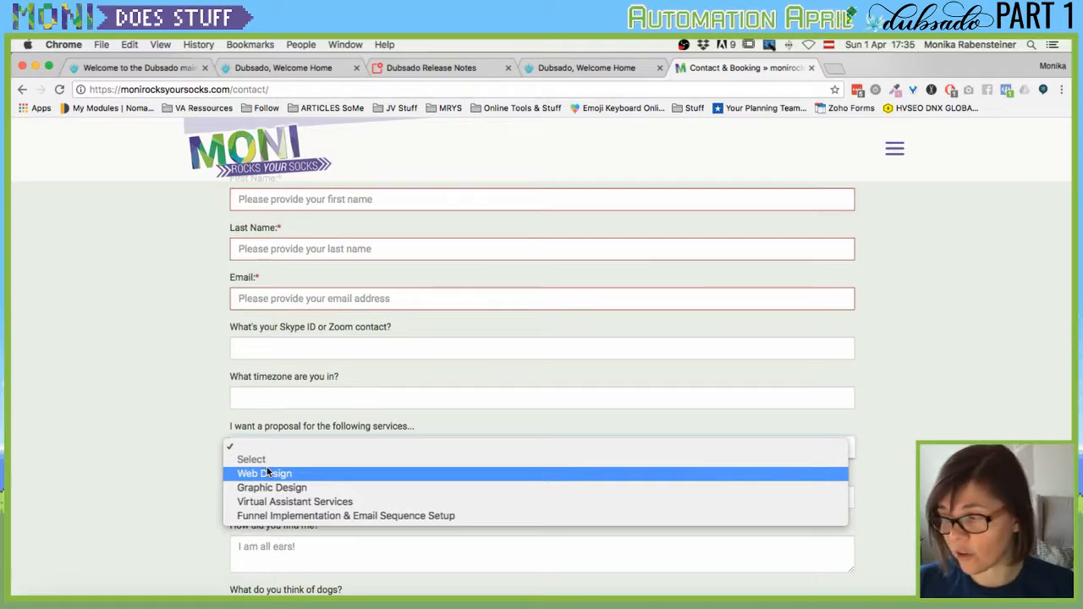
click(182, 469)
scroll(182, 469, down, 1)
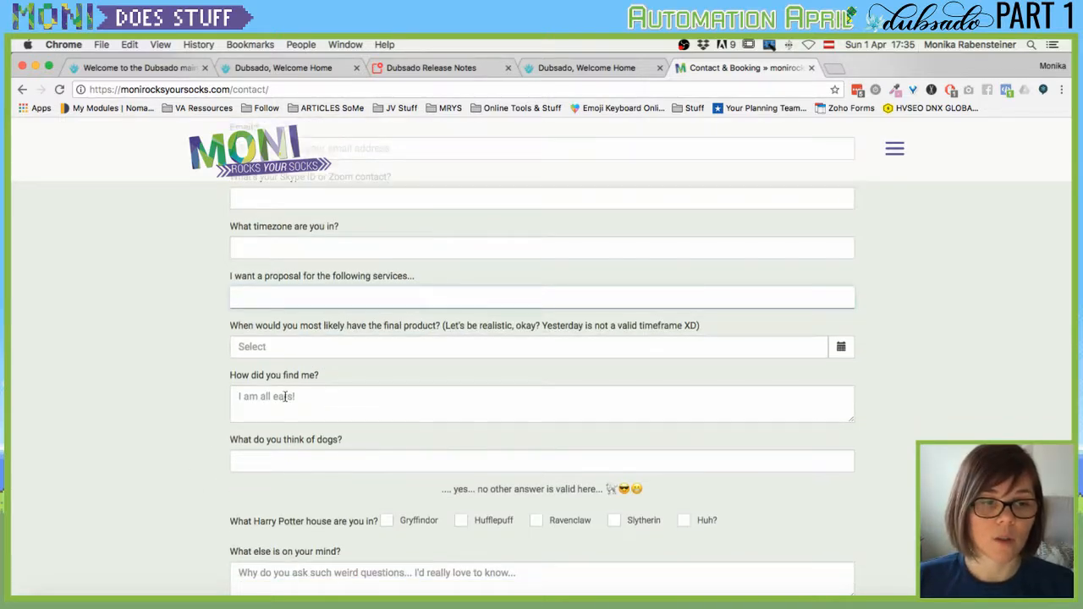
click(329, 463)
click(181, 426)
scroll(310, 412, up, 10)
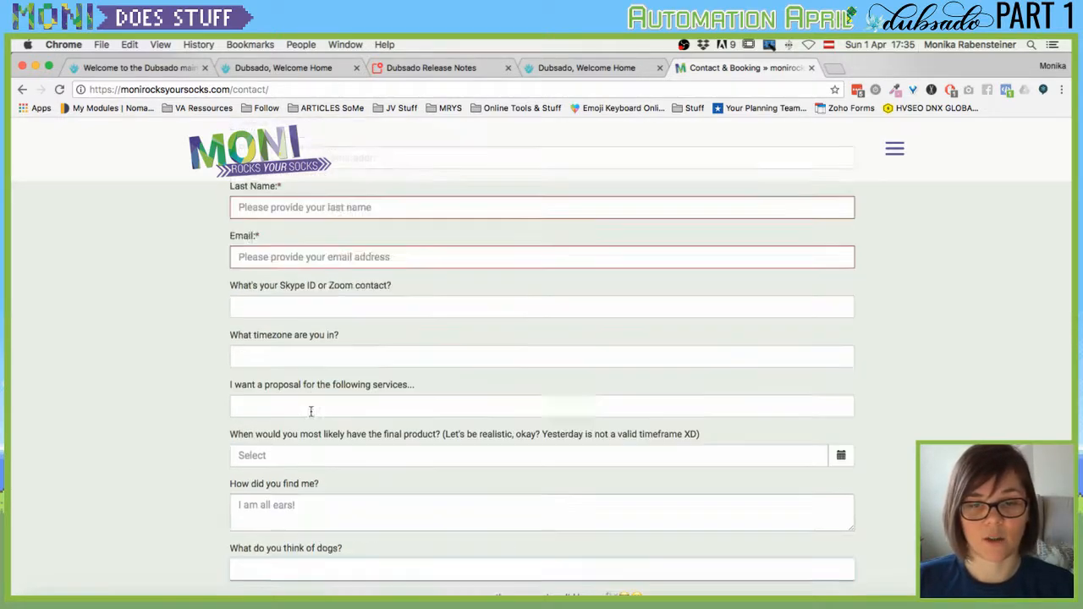
scroll(402, 352, down, 15)
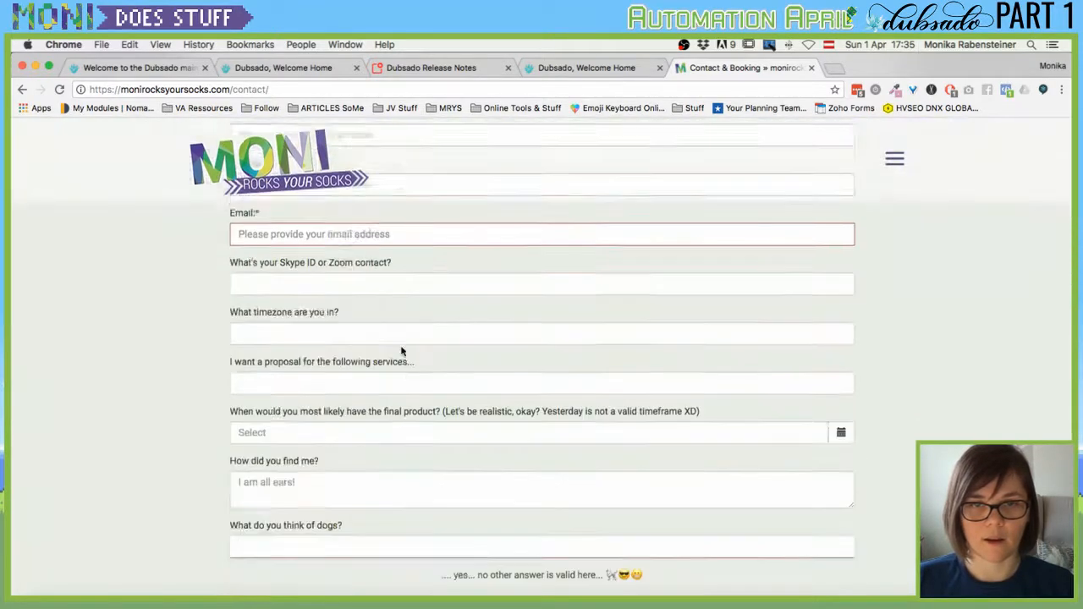
scroll(641, 239, up, 15)
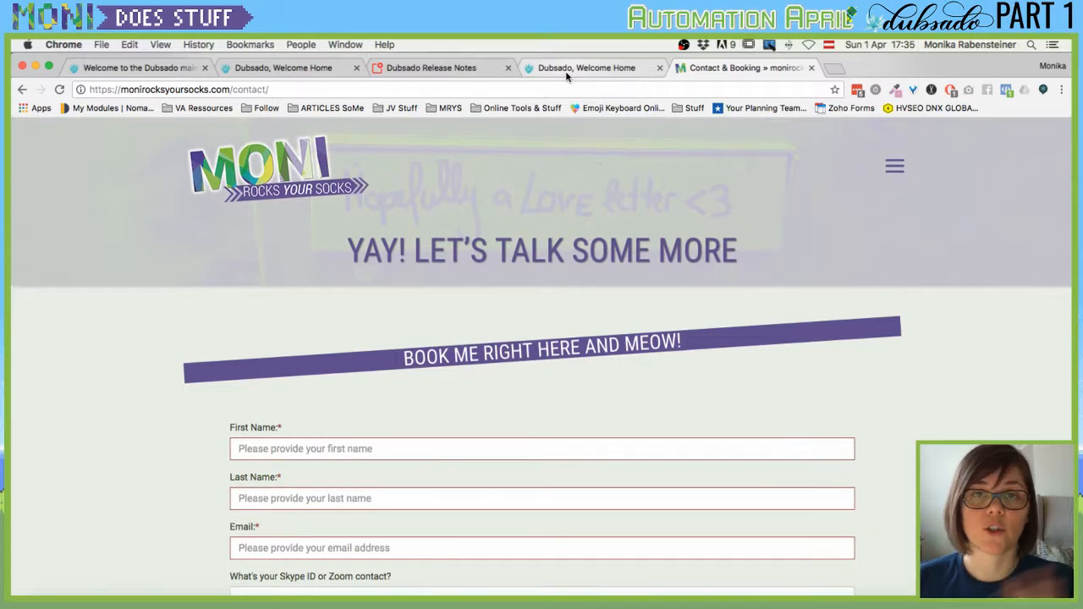
Back in Dubsado, reopen Share, copy the form's Direct Link and paste it into a new tab.
click(568, 68)
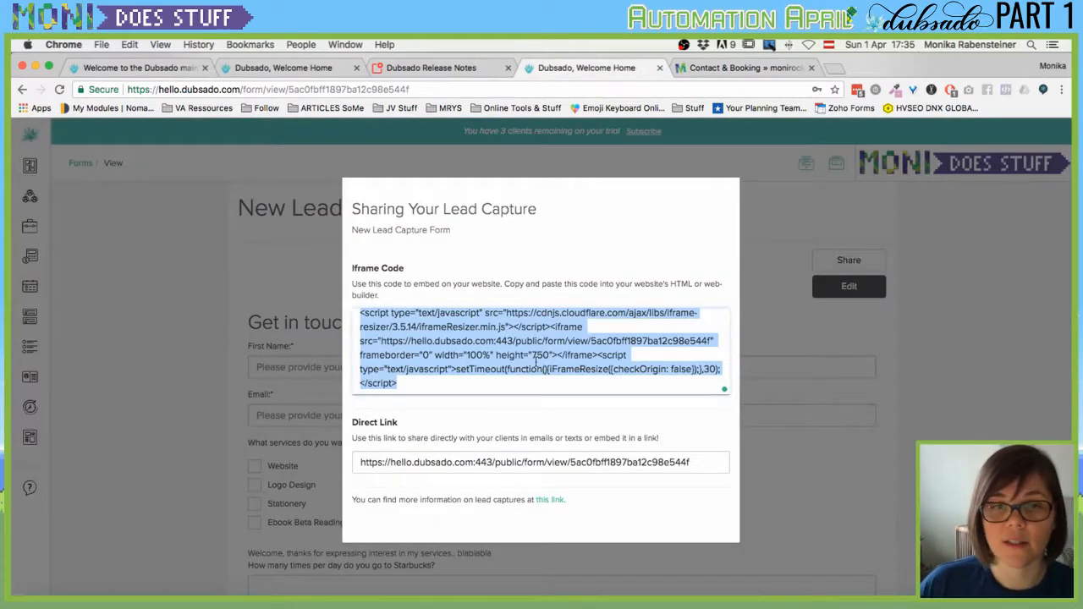
click(302, 243)
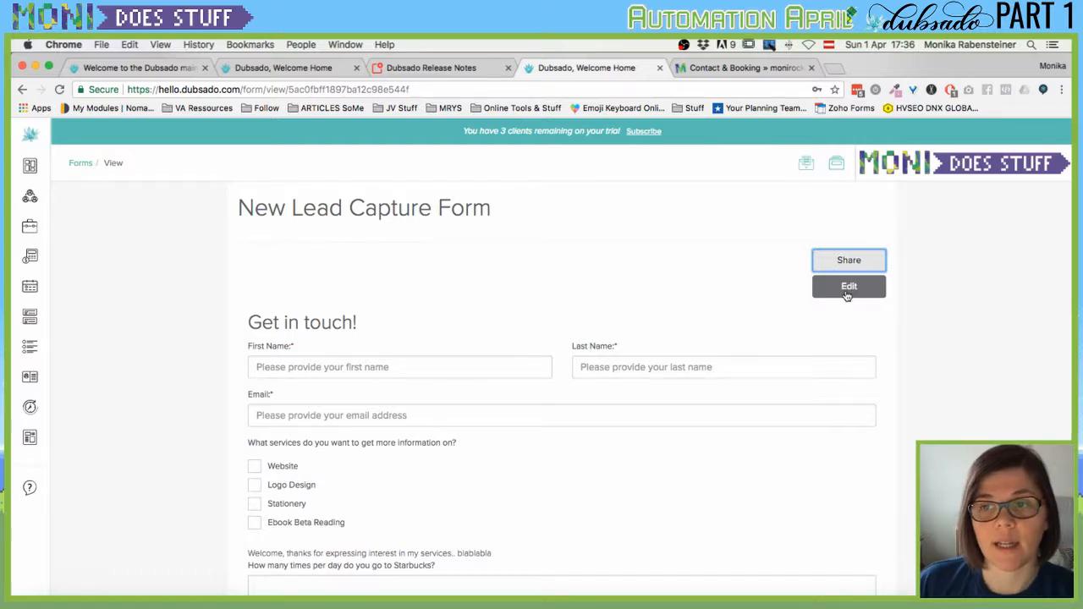
click(849, 259)
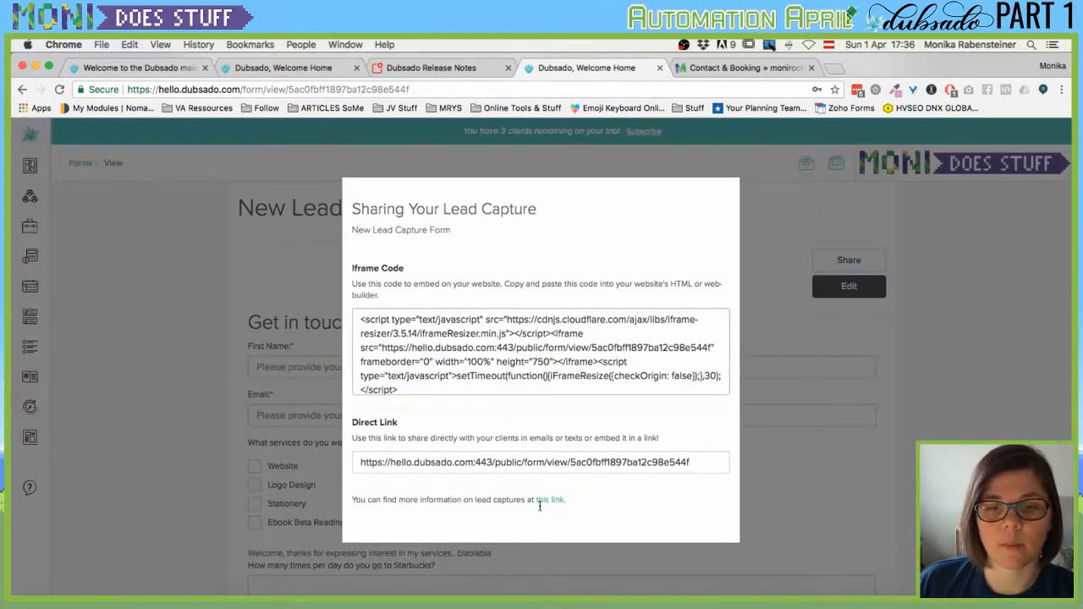
click(590, 461)
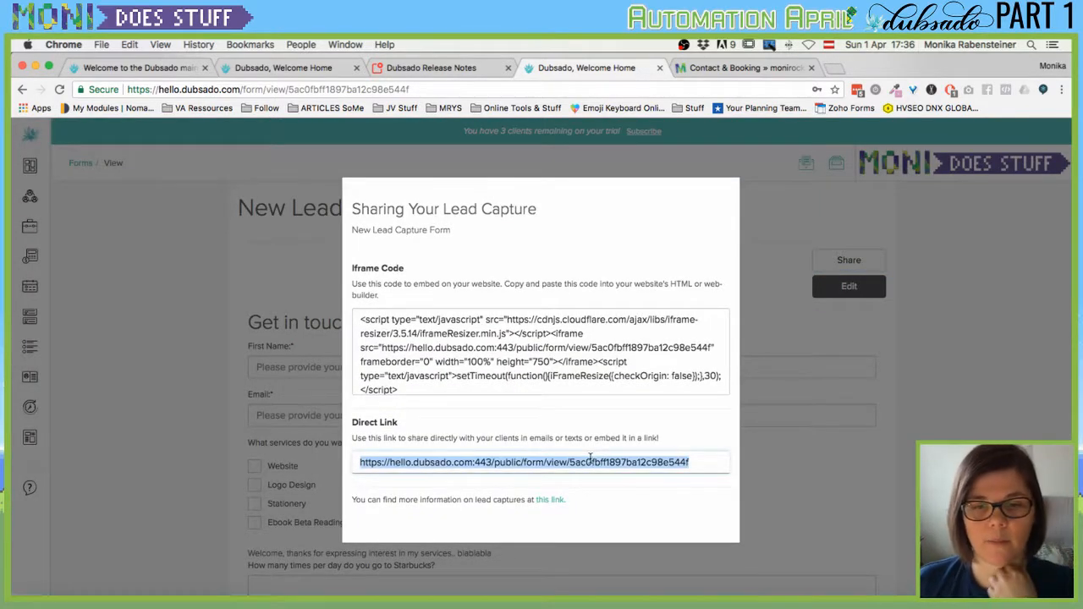
key(super+c)
key(super+t)
key(super+v)
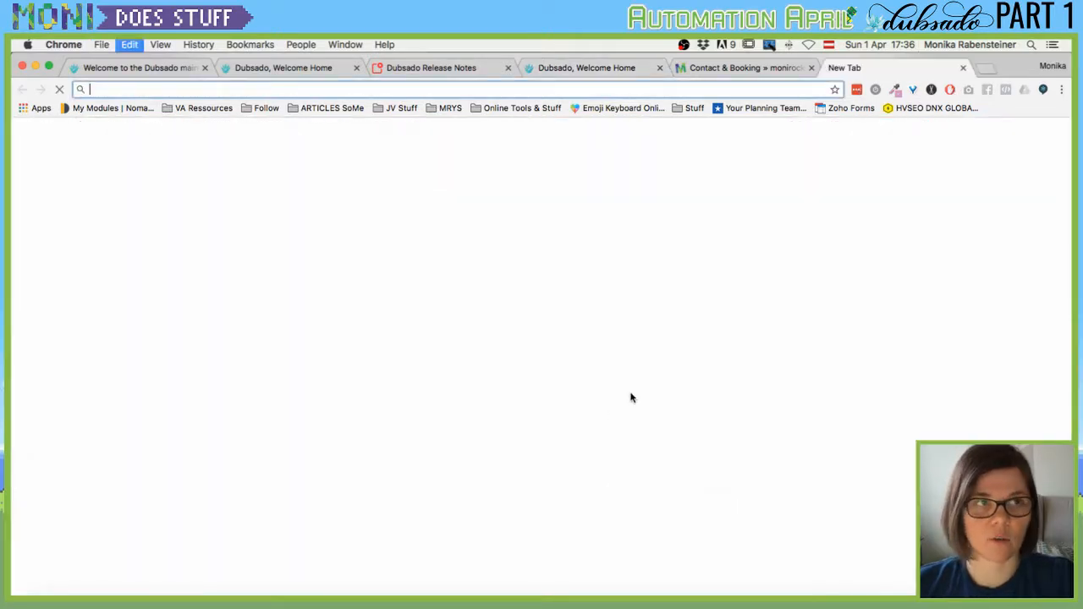
Load the pasted direct link to open the public Get in touch! form.
key(Return)
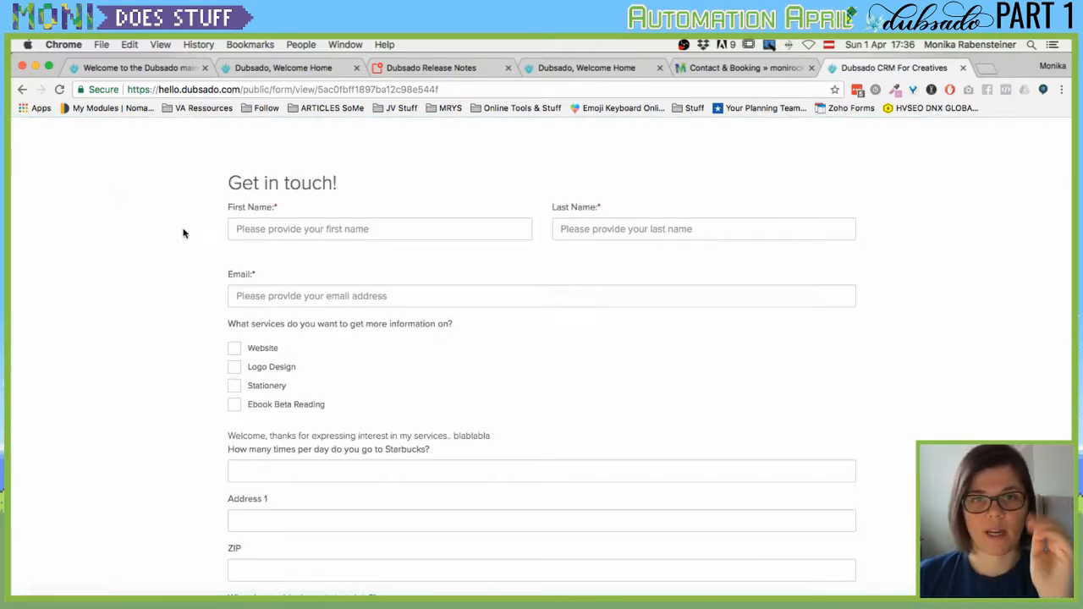
scroll(184, 233, down, 1)
scroll(184, 233, down, 5)
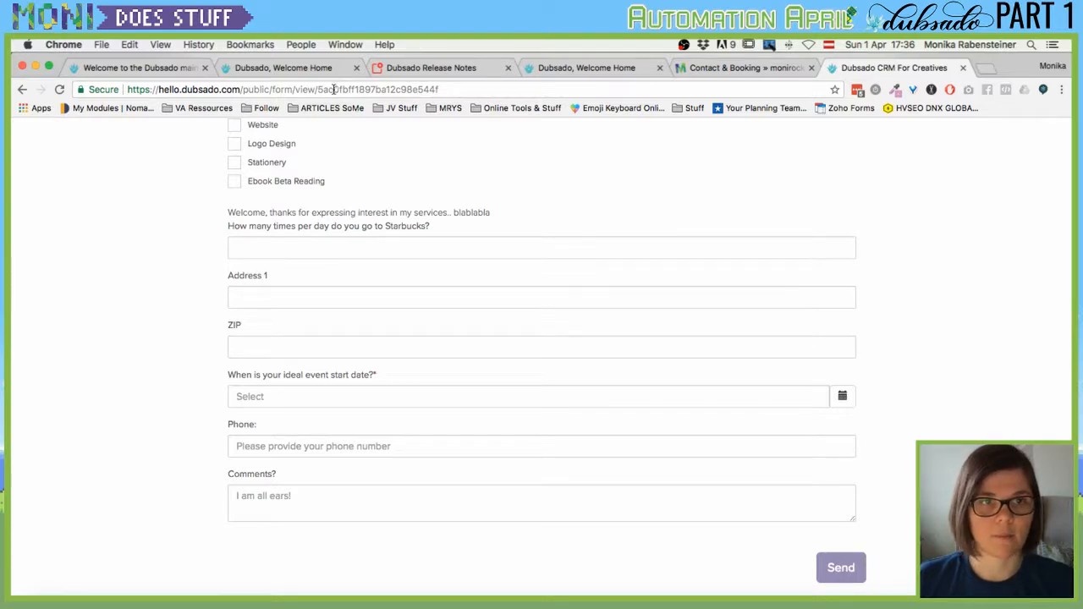
scroll(436, 347, up, 5)
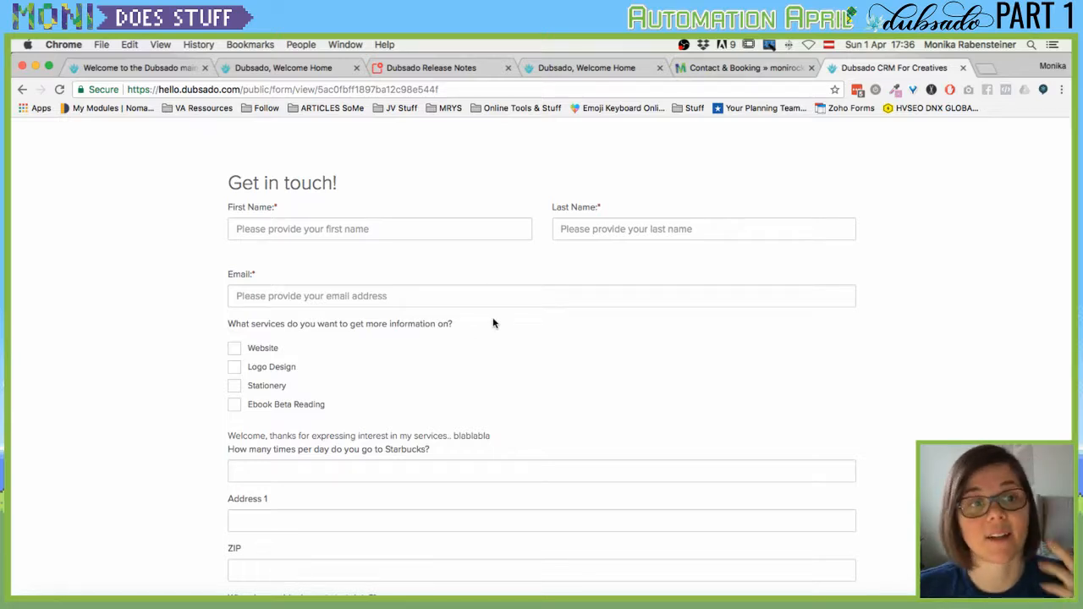
scroll(493, 323, down, 5)
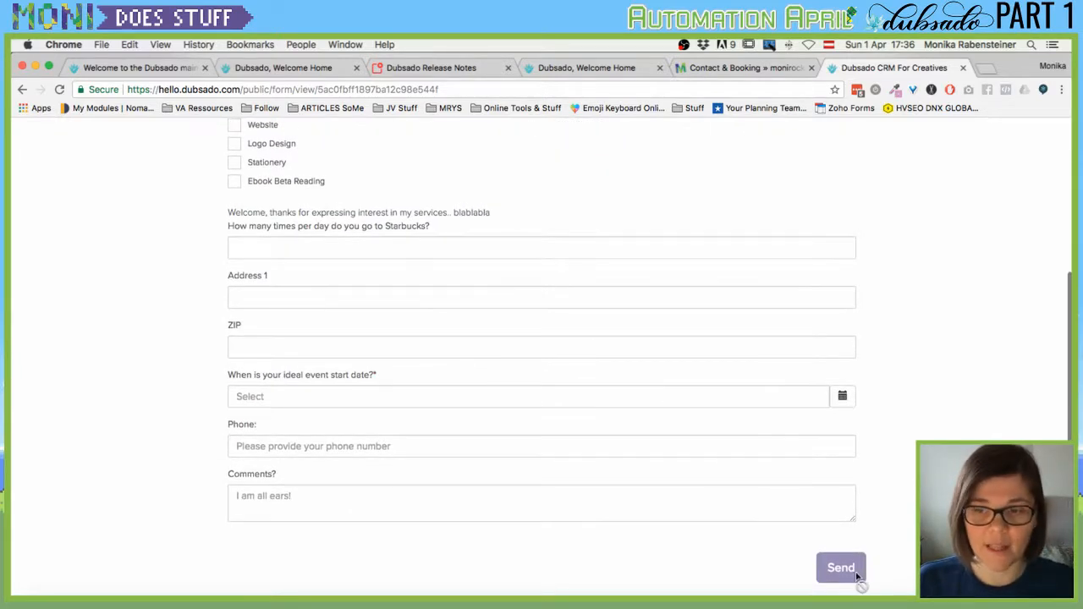
scroll(314, 232, up, 5)
click(345, 230)
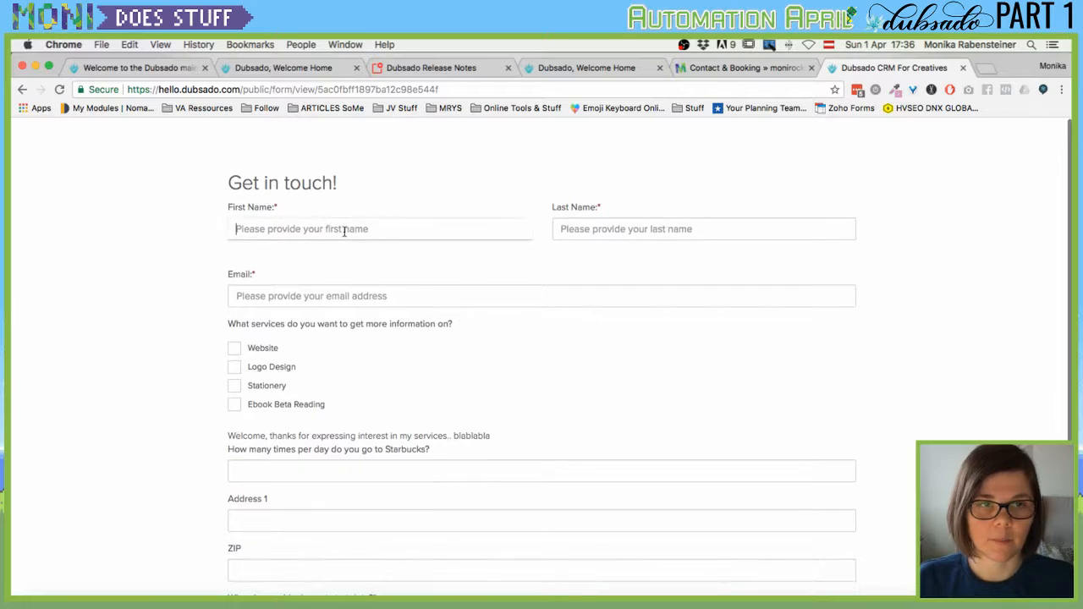
text(sdfasdf)
key(Tab)
text(asdfasdf)
key(Tab)
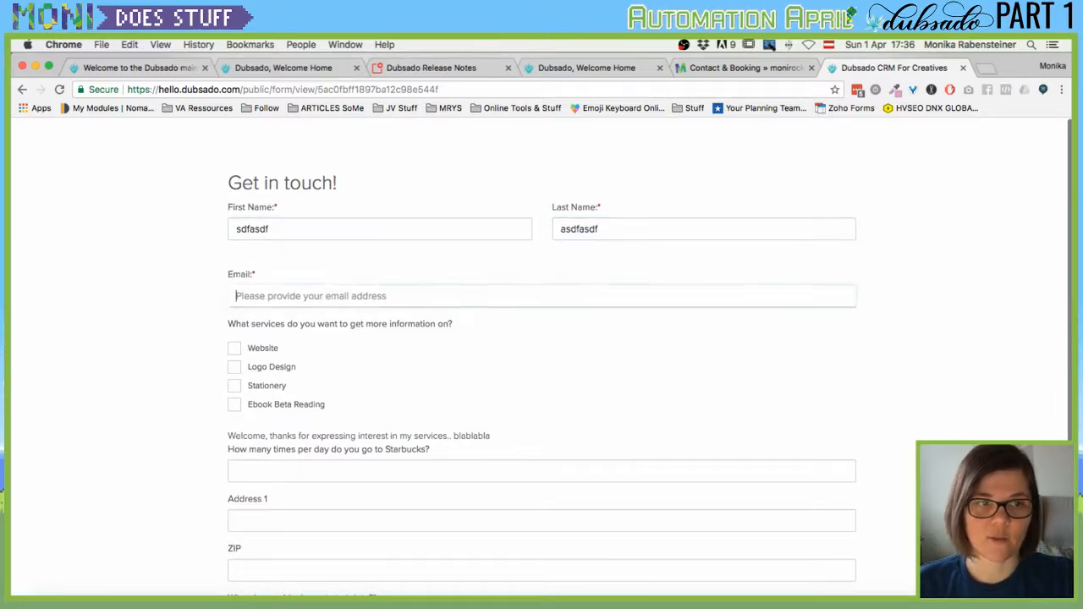
text(asdfasdf)
scroll(618, 369, down, 5)
scroll(508, 297, up, 5)
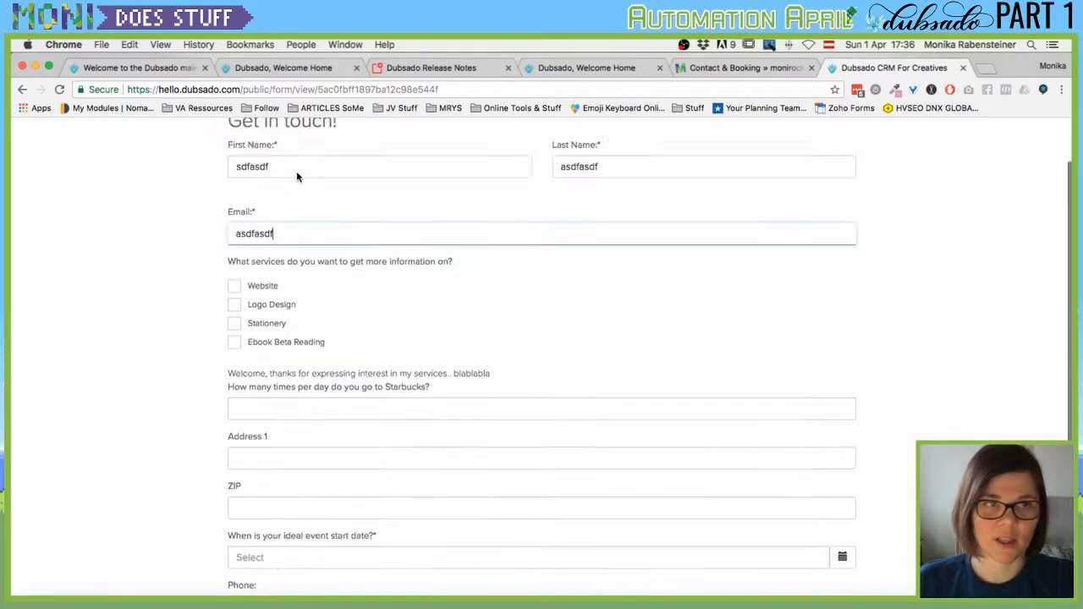
text(@gmail.com)
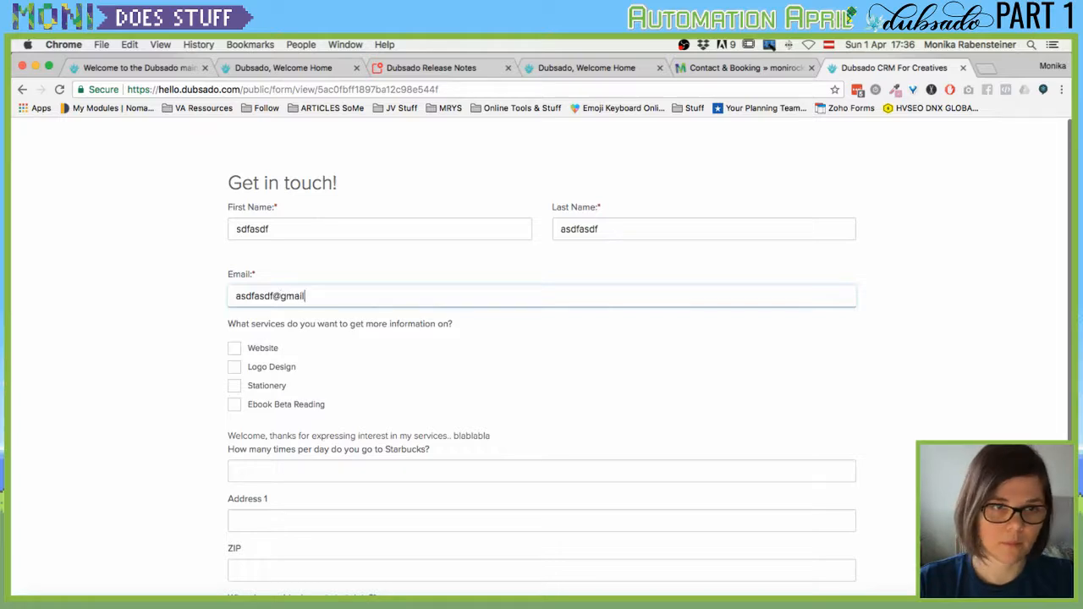
key(Tab)
scroll(309, 208, down, 5)
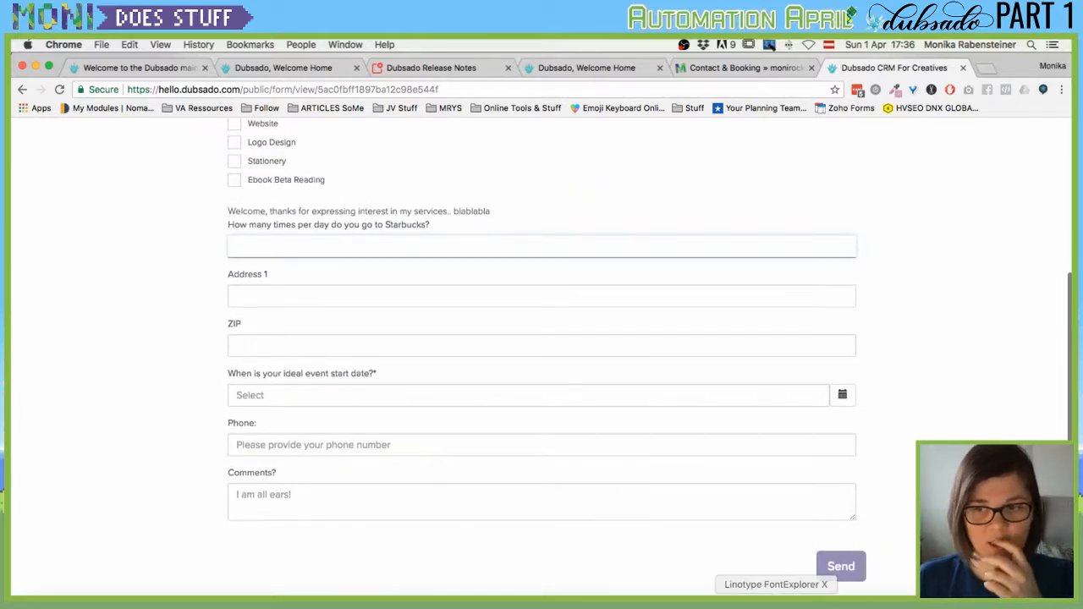
scroll(477, 420, up, 5)
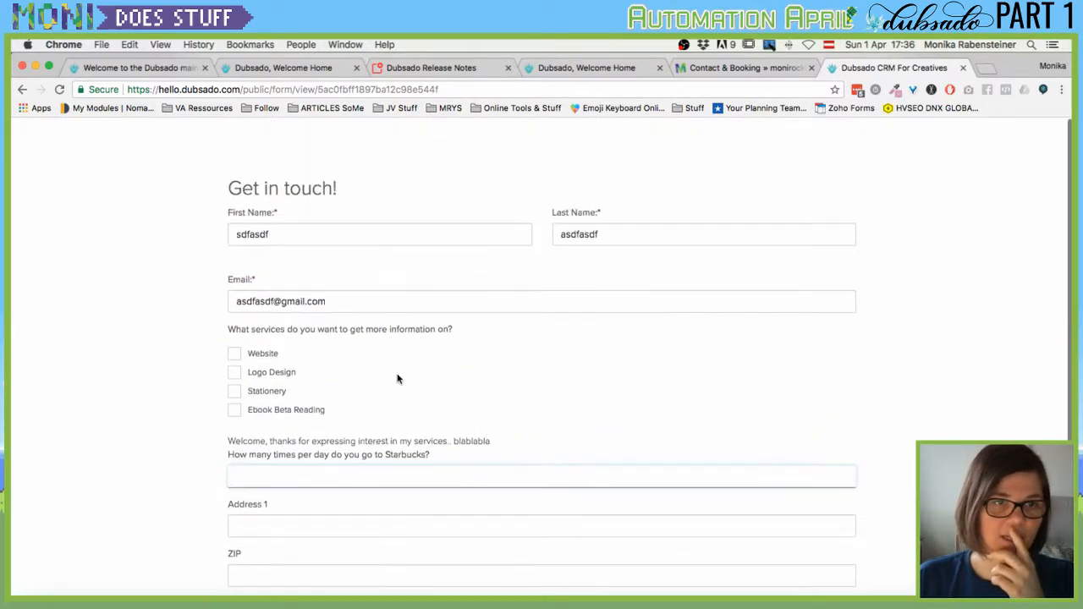
scroll(276, 290, down, 5)
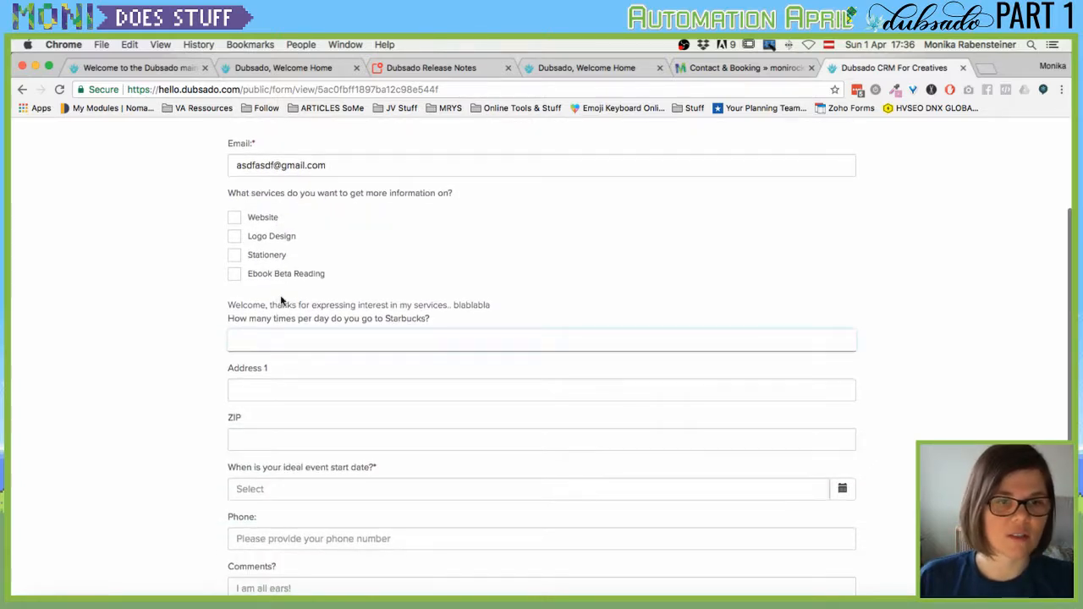
scroll(177, 336, up, 5)
Replace the placeholders with the test lead's real e-mail address, first name and last name.
click(254, 292)
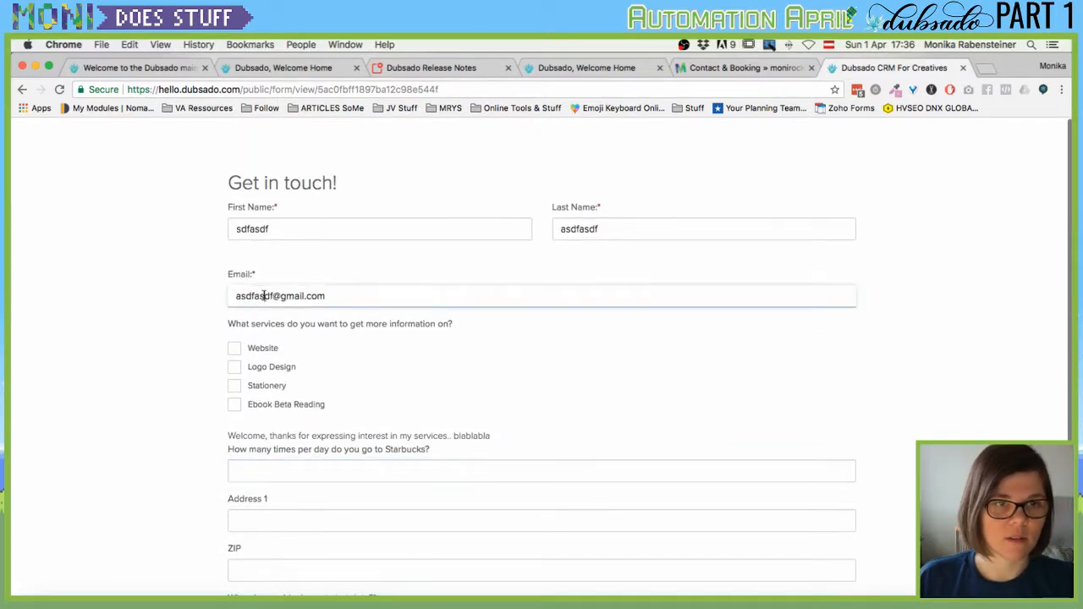
key(super+a)
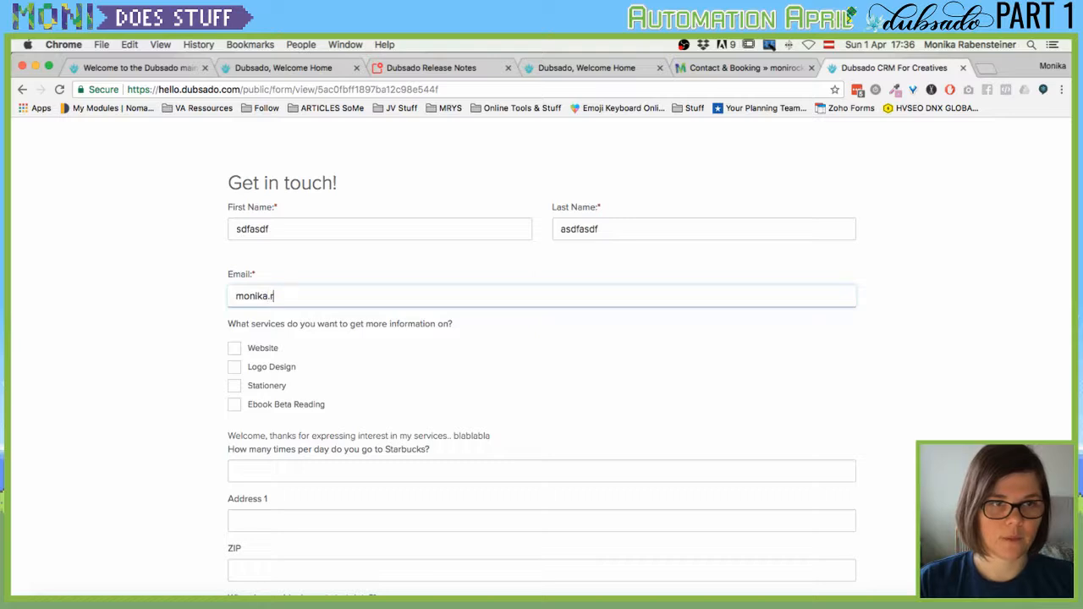
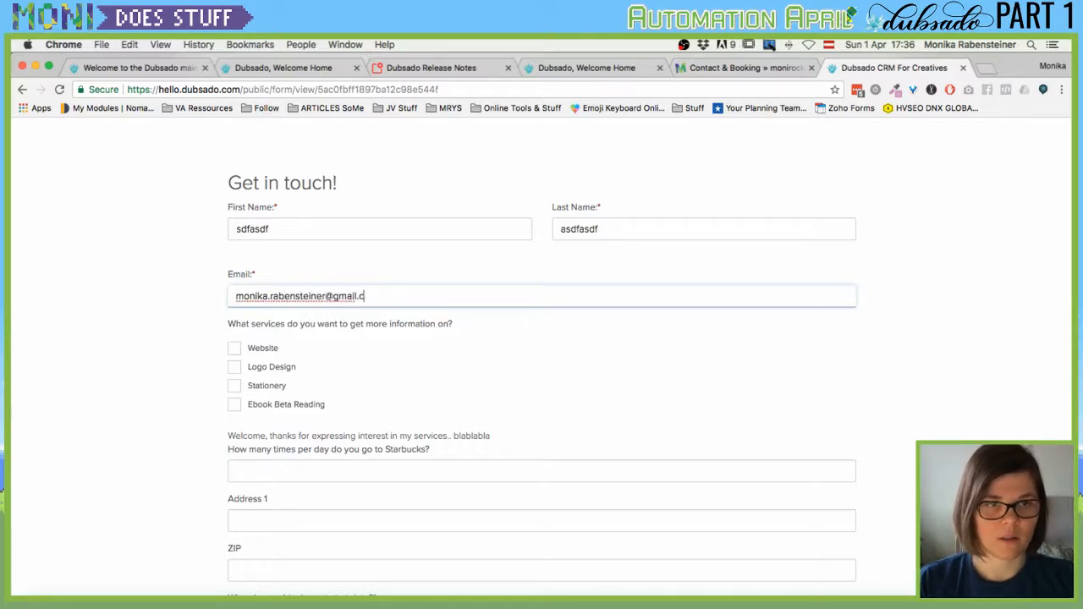
key(Tab)
scroll(518, 438, down, 2)
scroll(518, 438, down, 5)
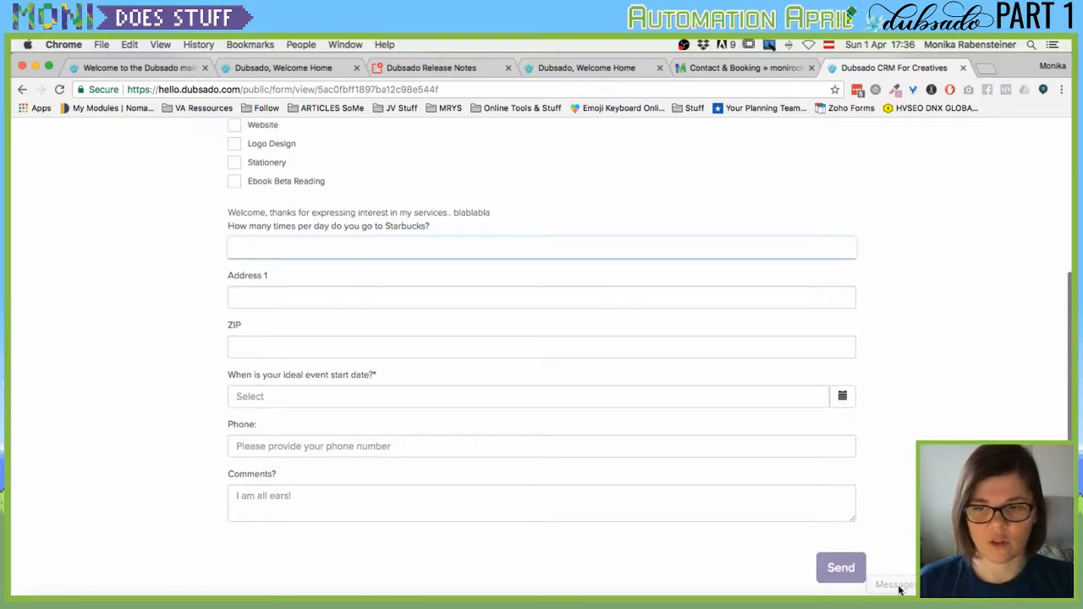
scroll(330, 350, up, 5)
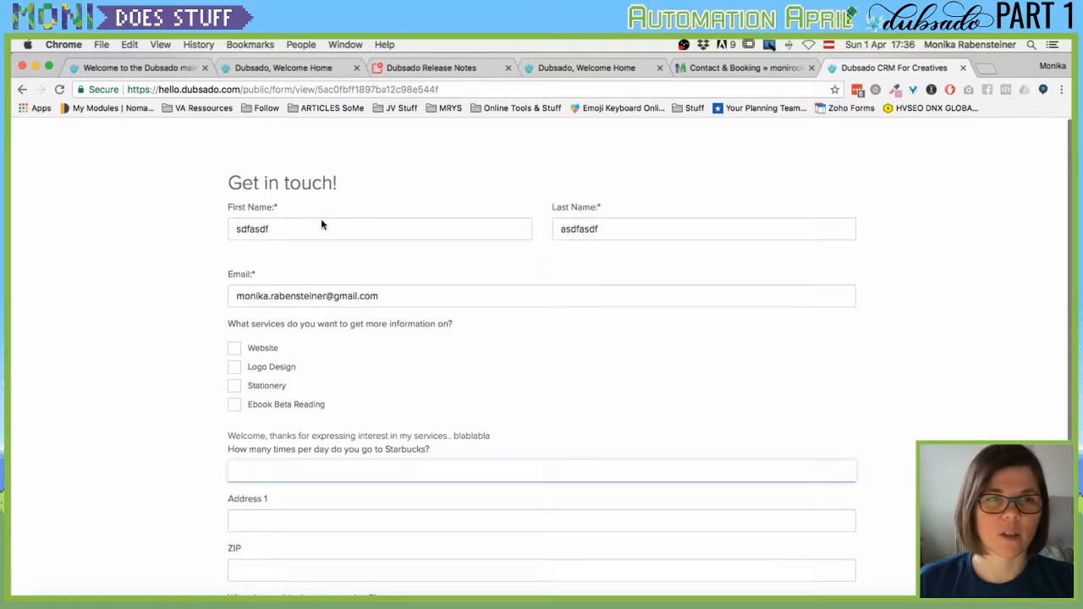
click(310, 227)
key(super+a)
key(Tab)
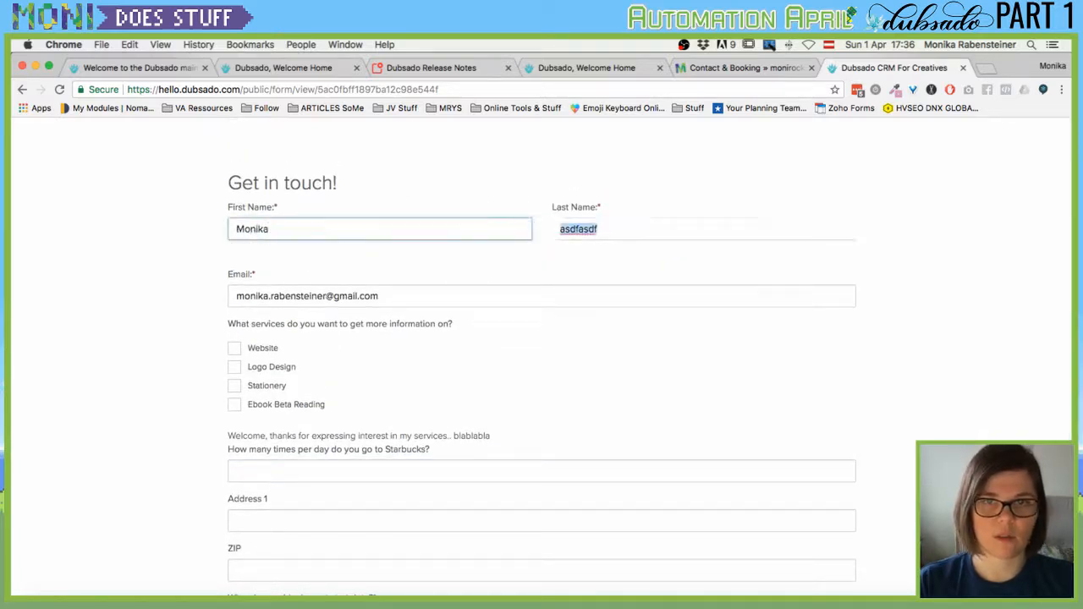
Set the event start date to 12 April 2018, then switch to the Contact & Booking page.
scroll(365, 455, down, 6)
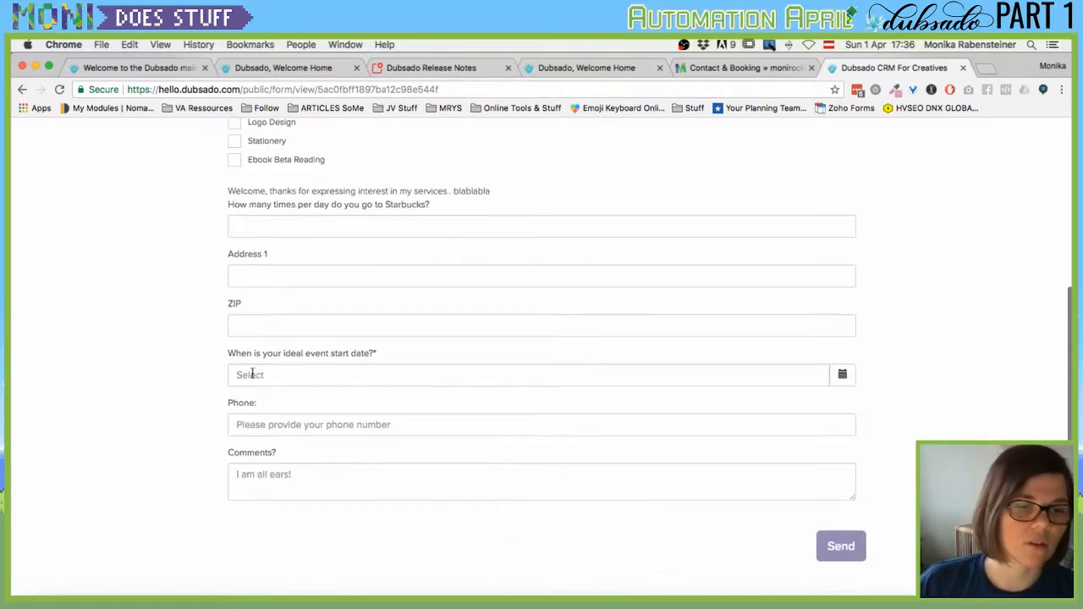
click(367, 396)
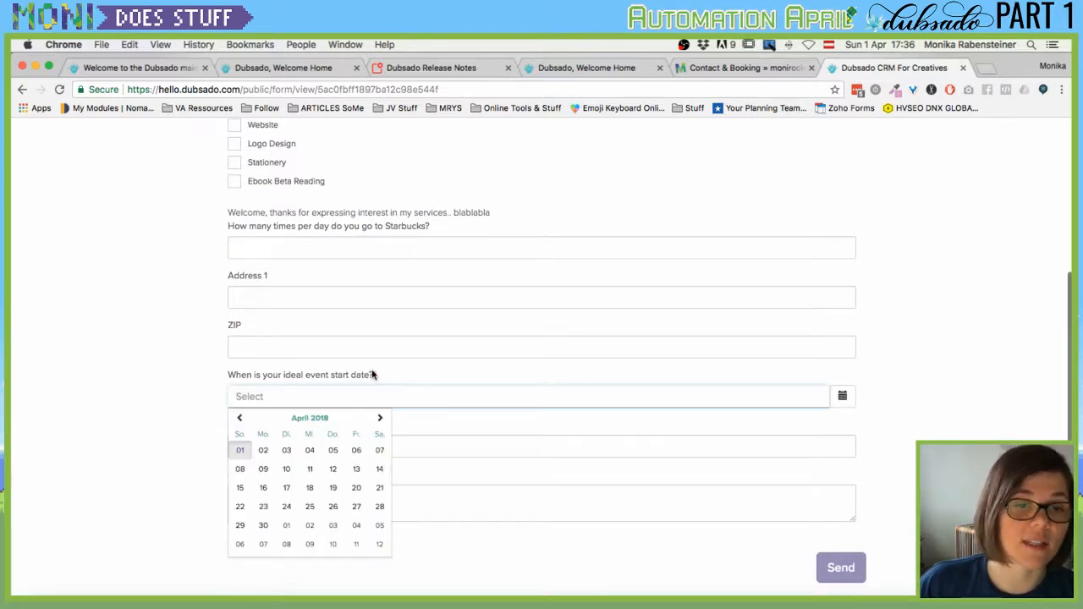
click(333, 469)
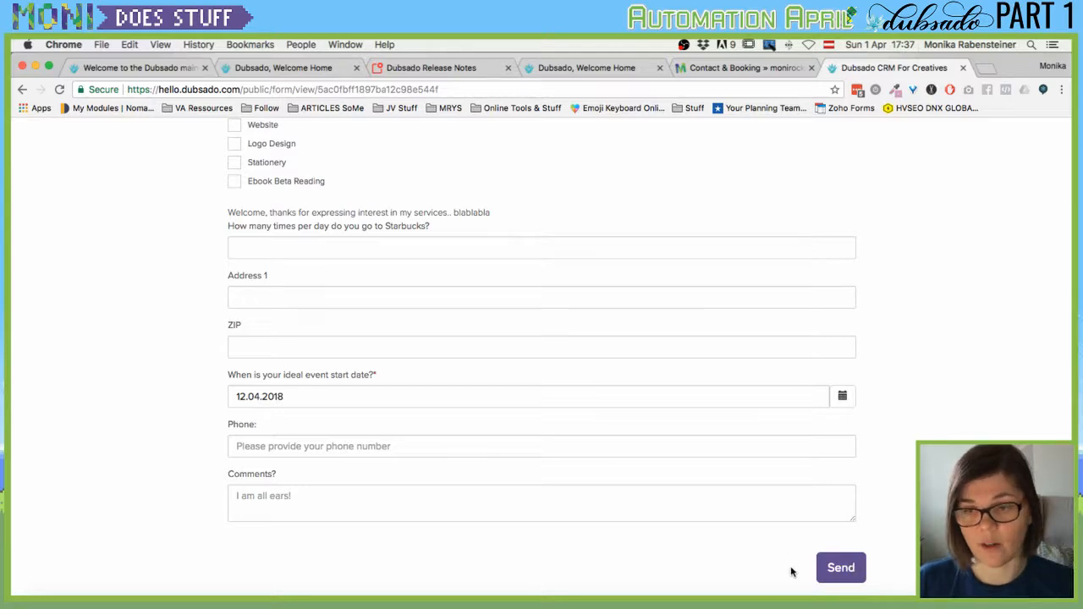
click(730, 70)
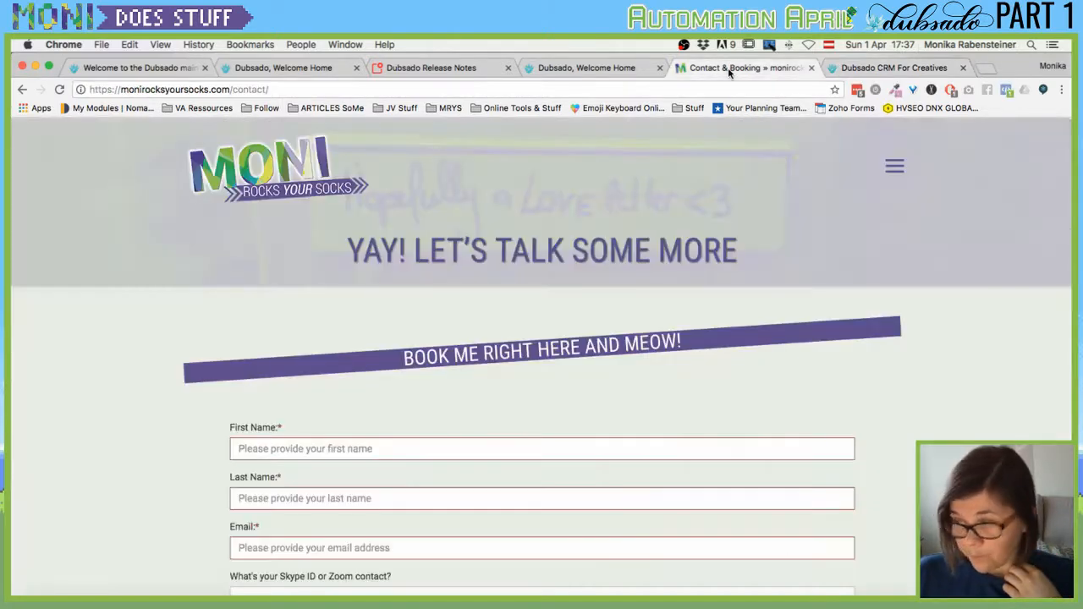
Scroll the website's contact form, then return to Dubsado and close the Sharing Your Lead Capture dialog.
scroll(220, 391, down, 5)
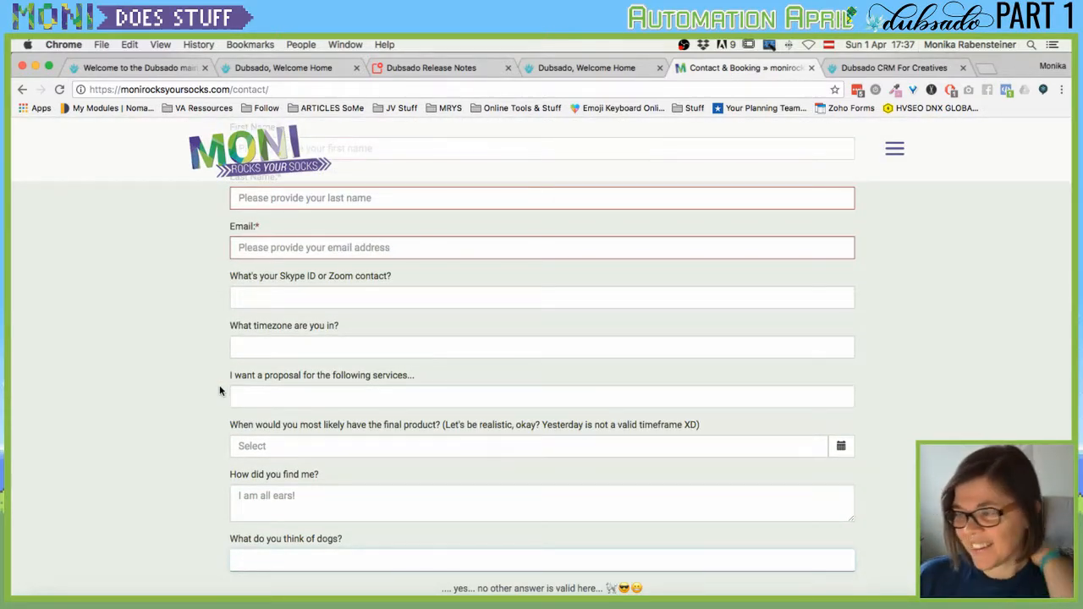
scroll(204, 334, up, 5)
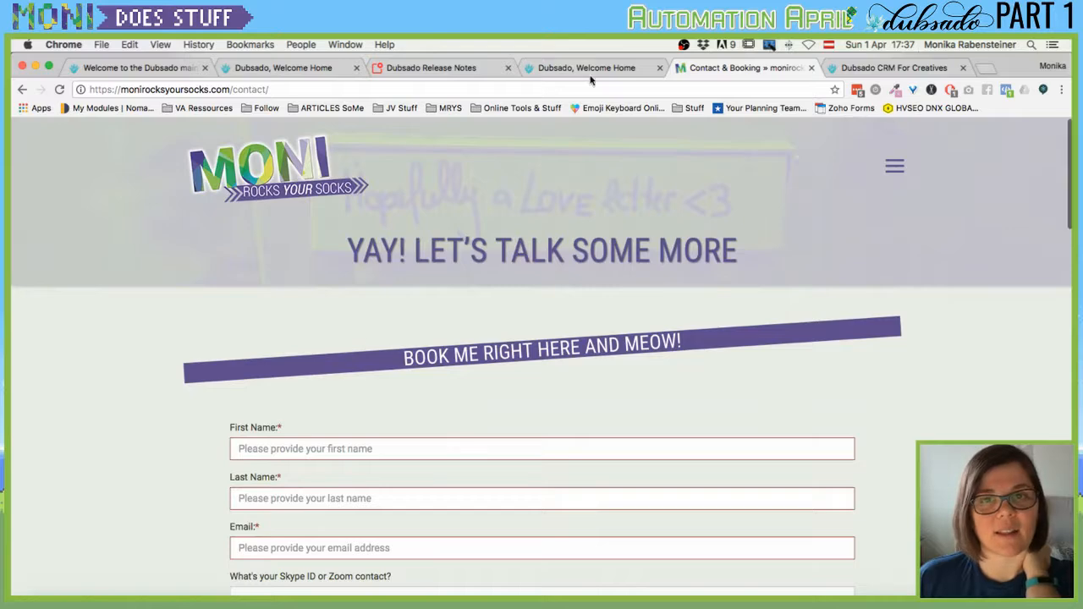
click(590, 71)
click(224, 307)
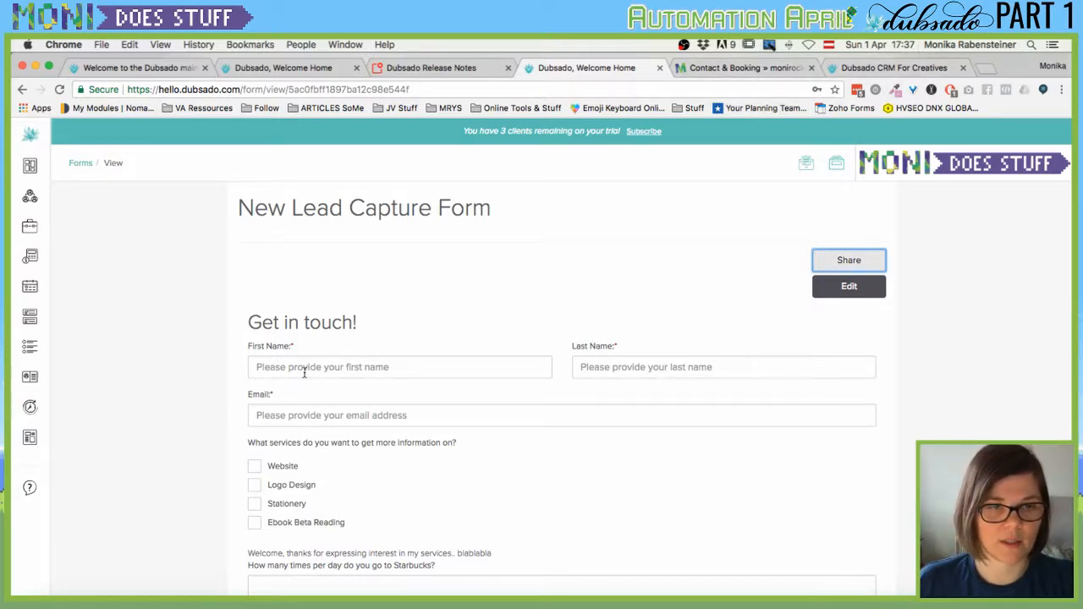
Submit the public form with start date 26 April 2018 and Website and Logo Design ticked, then return to Dubsado.
click(857, 67)
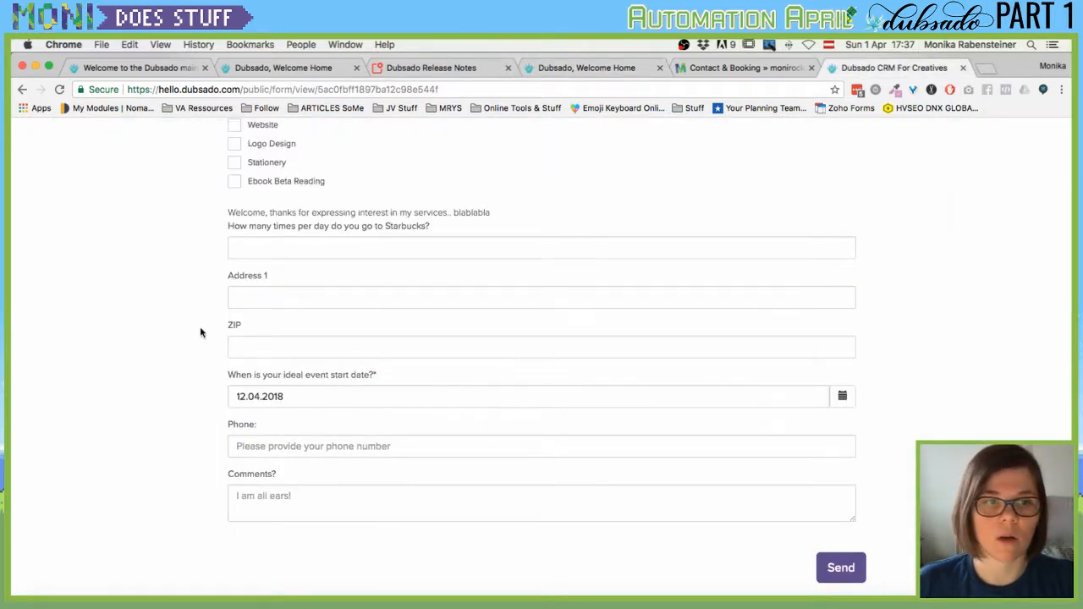
click(306, 395)
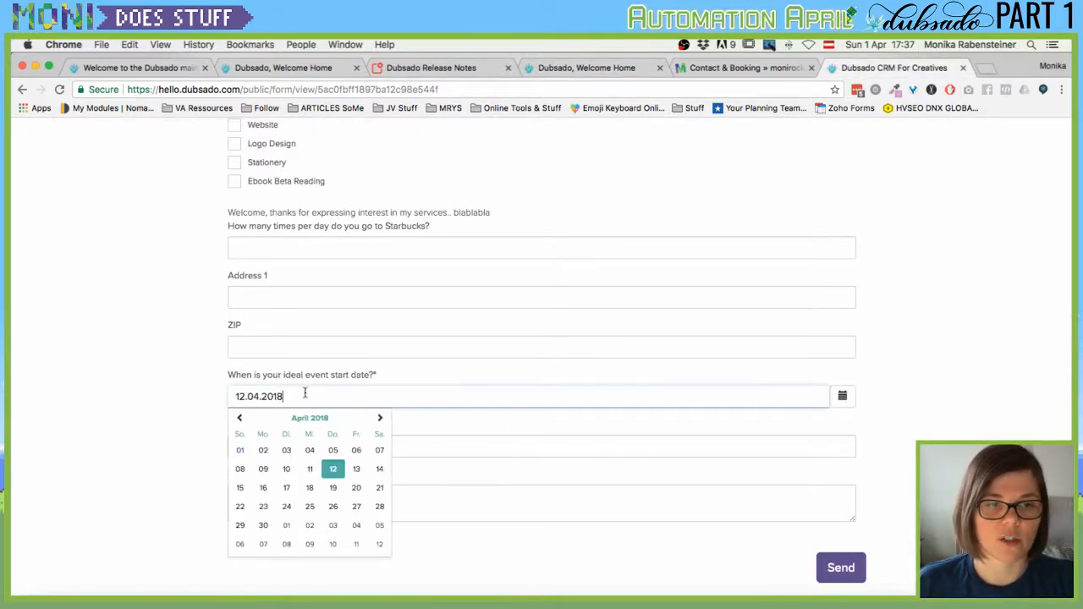
click(339, 506)
scroll(305, 435, up, 5)
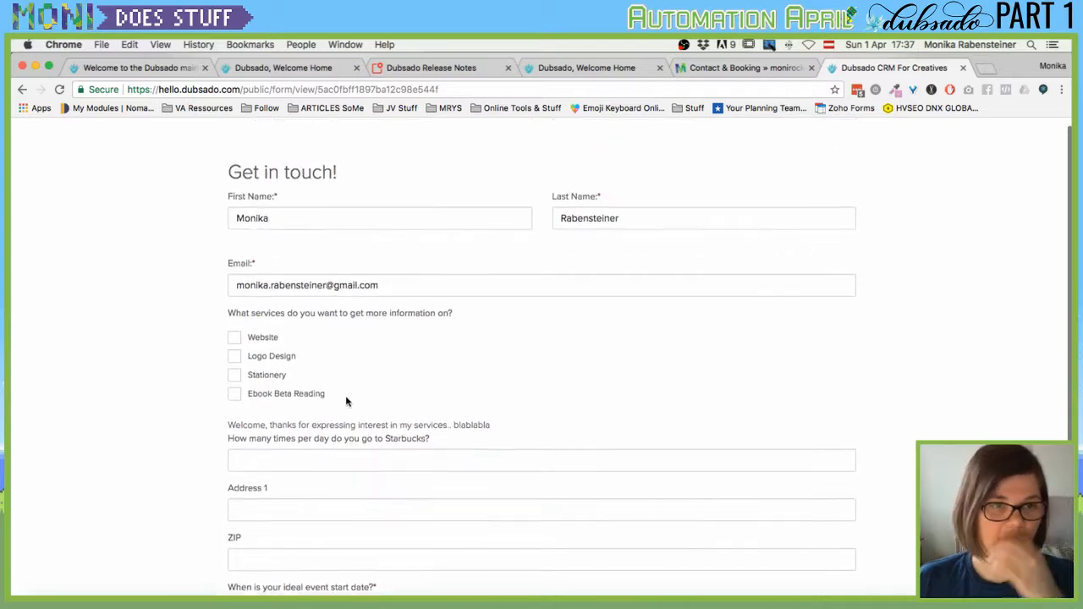
click(236, 349)
click(235, 368)
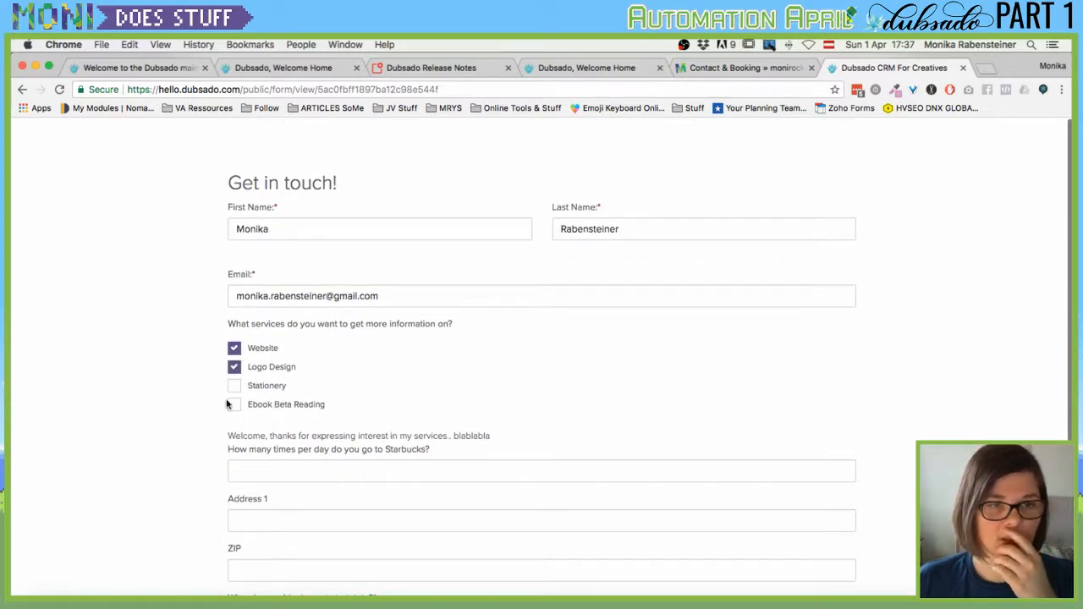
scroll(415, 385, down, 3)
click(845, 577)
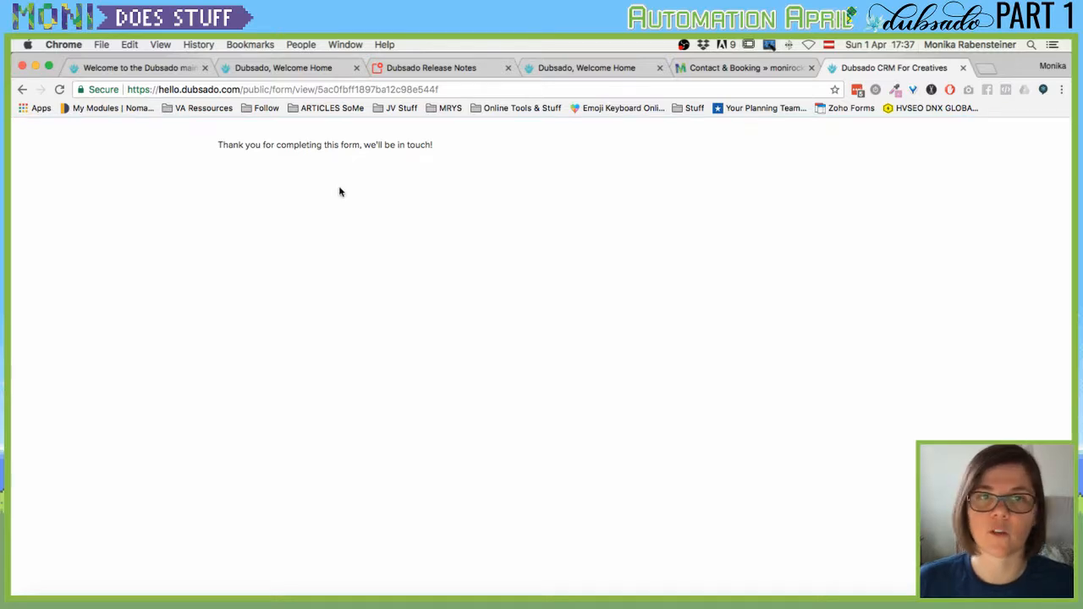
click(718, 68)
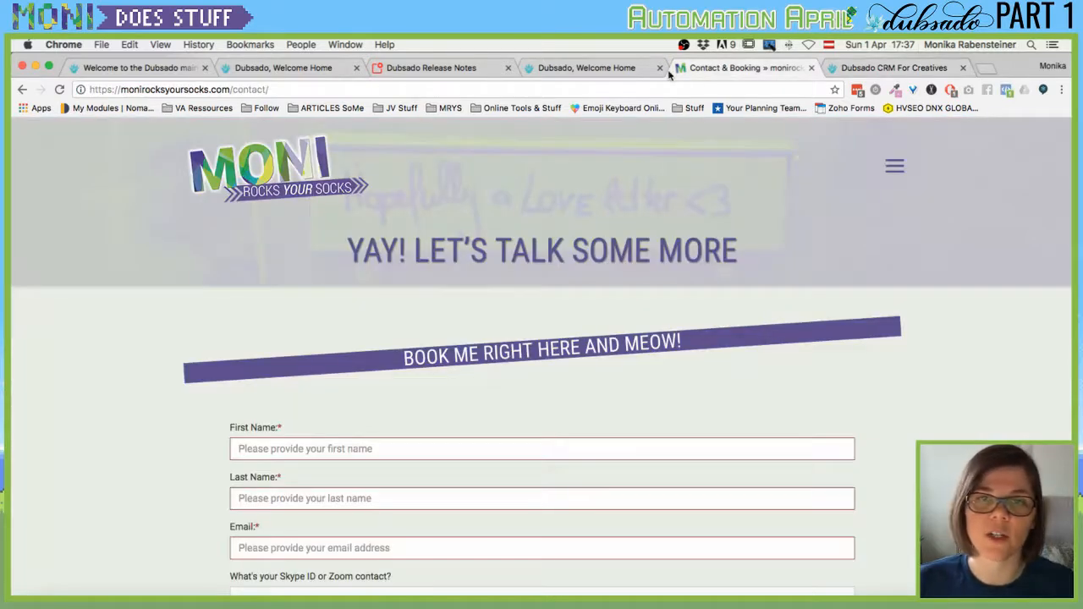
click(584, 69)
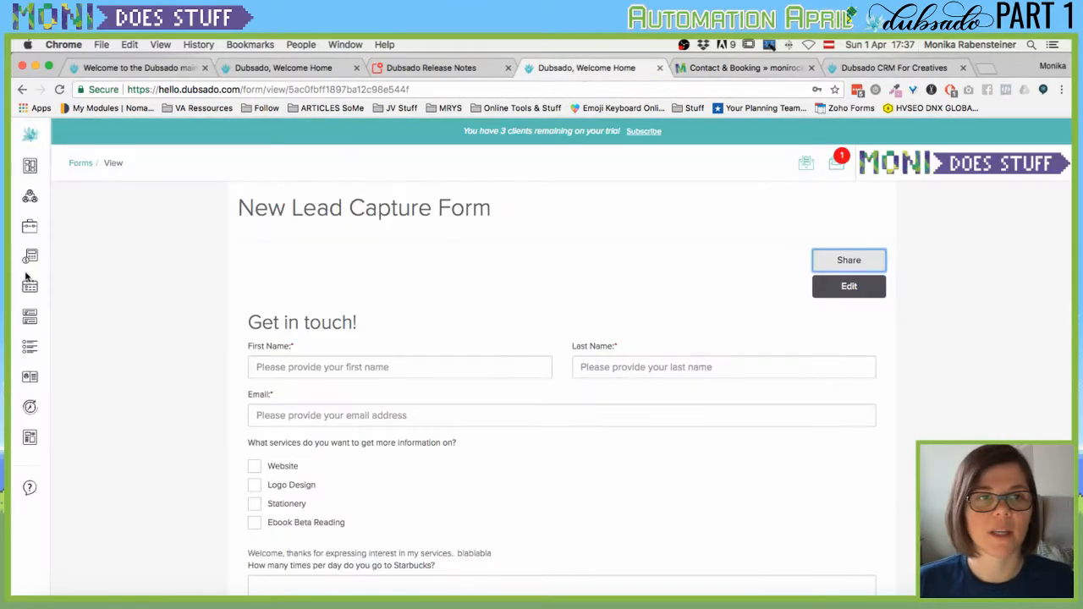
Open the 'completed New Lead Capture Form' notification and scroll through the Website, Logo Design, 26.04.2018 answers.
click(839, 166)
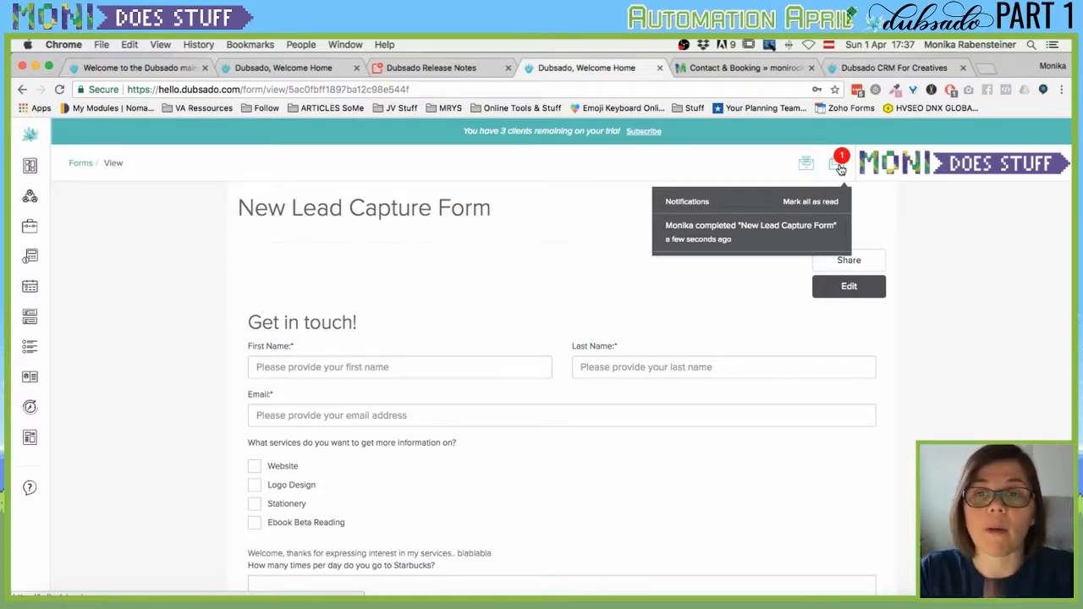
click(769, 227)
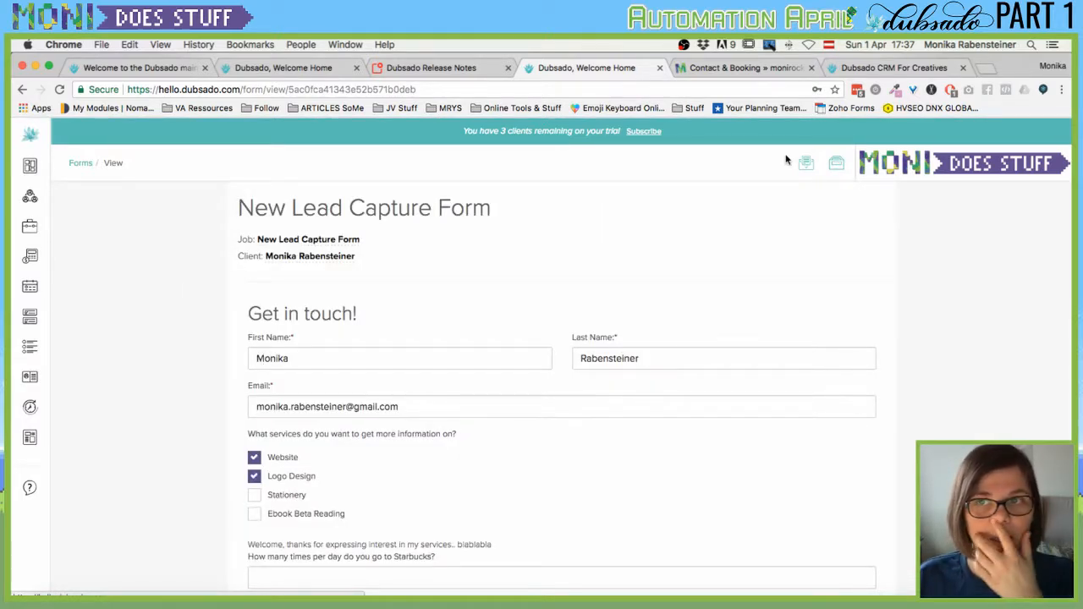
click(838, 164)
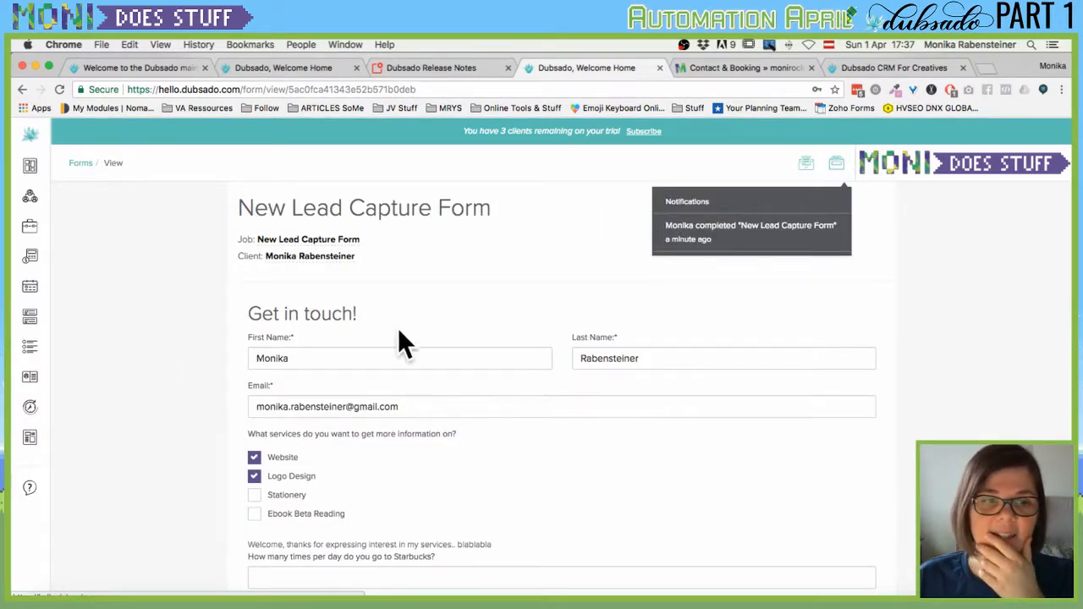
click(184, 384)
scroll(414, 293, down, 2)
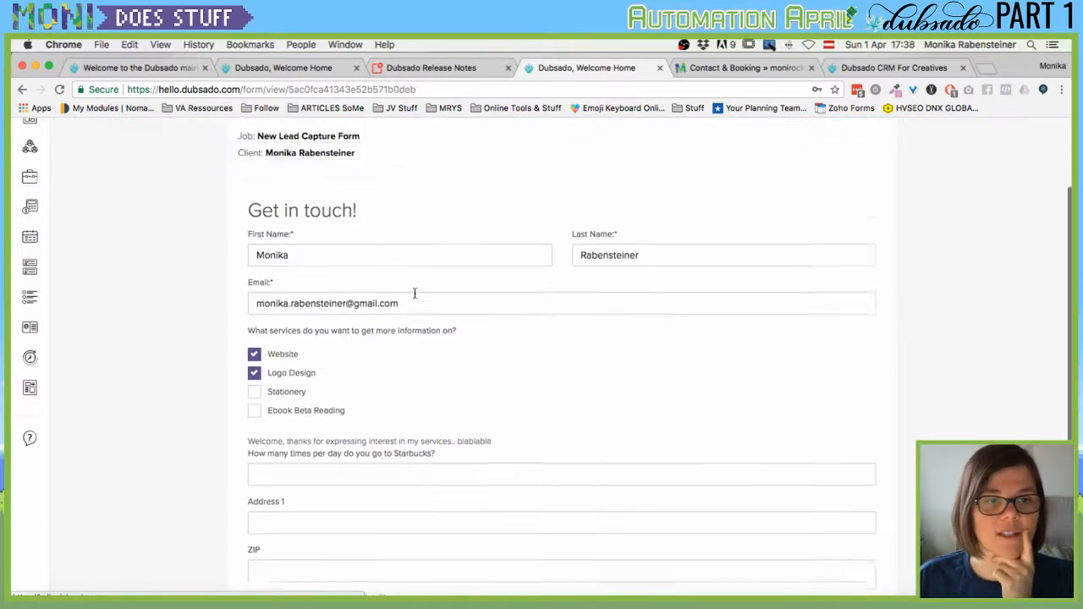
scroll(267, 310, down, 2)
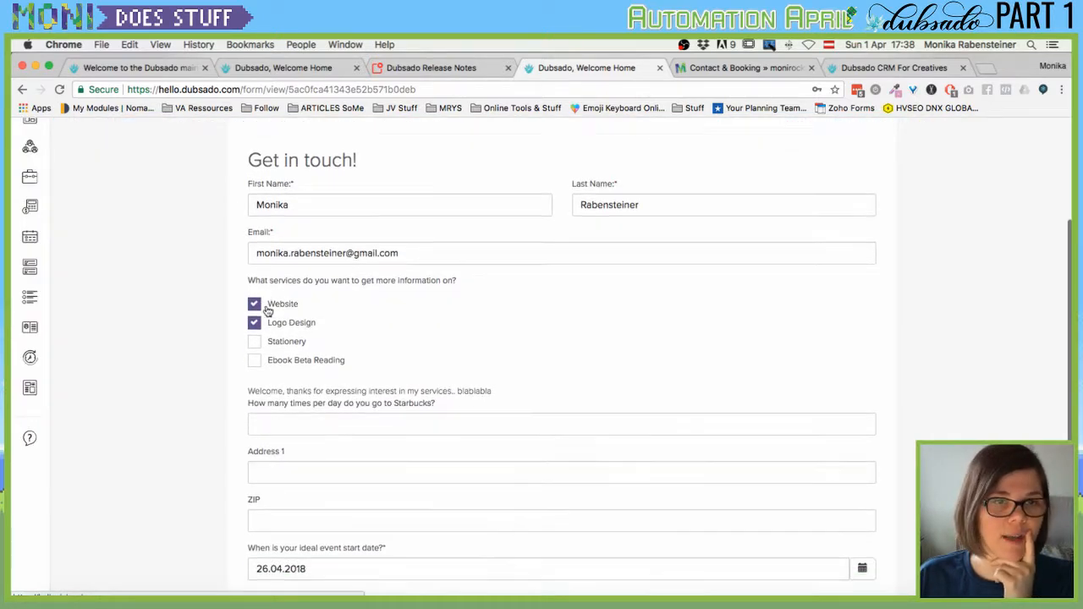
mouse_move(57, 193)
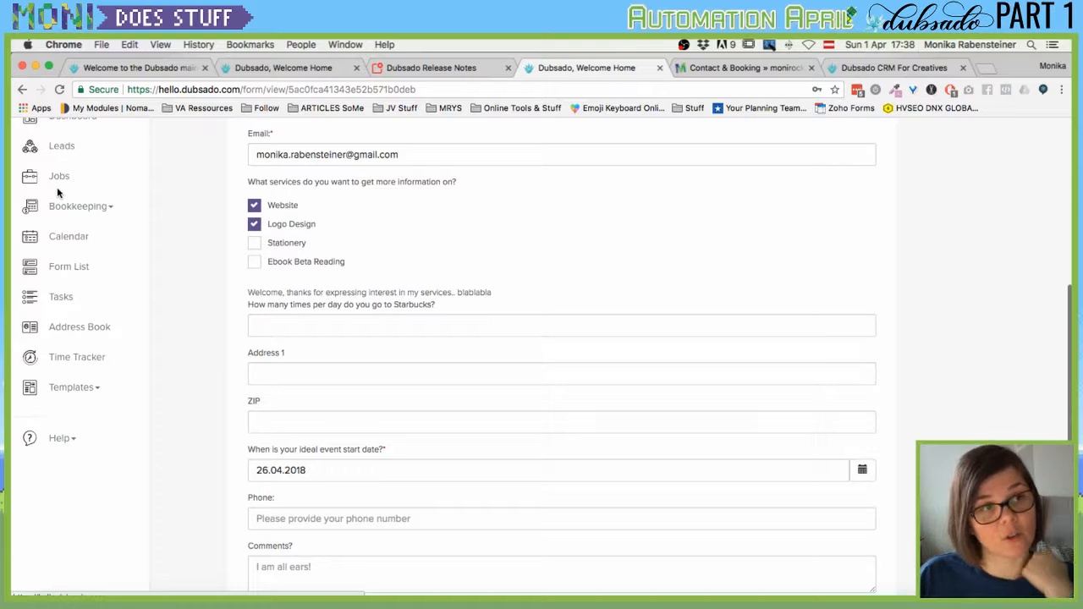
Go to Leads and open the New Lead Capture Form lead dated 26.04.18.
click(60, 148)
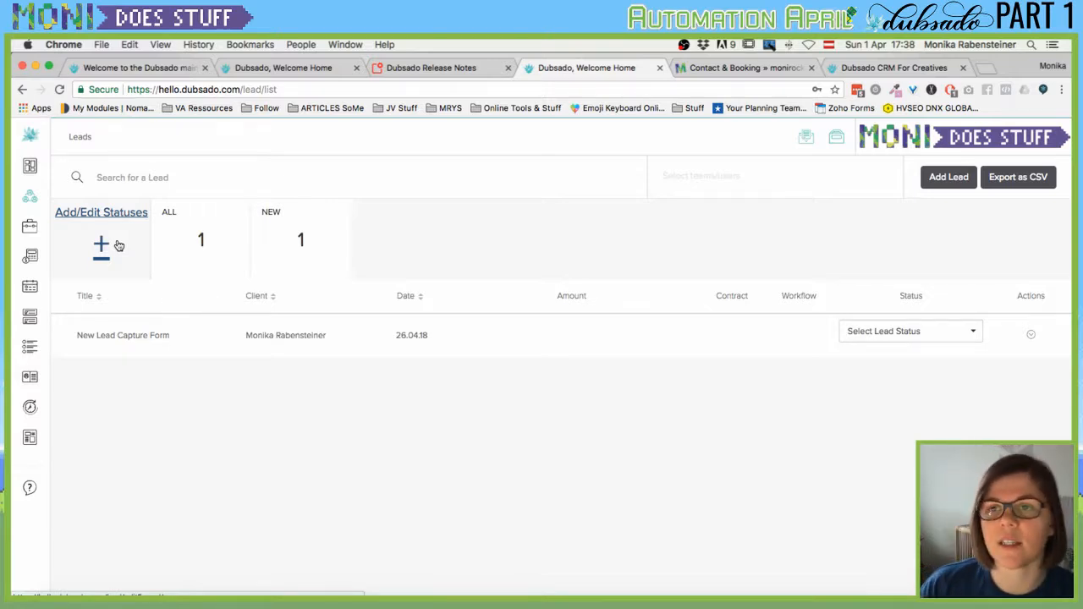
click(101, 254)
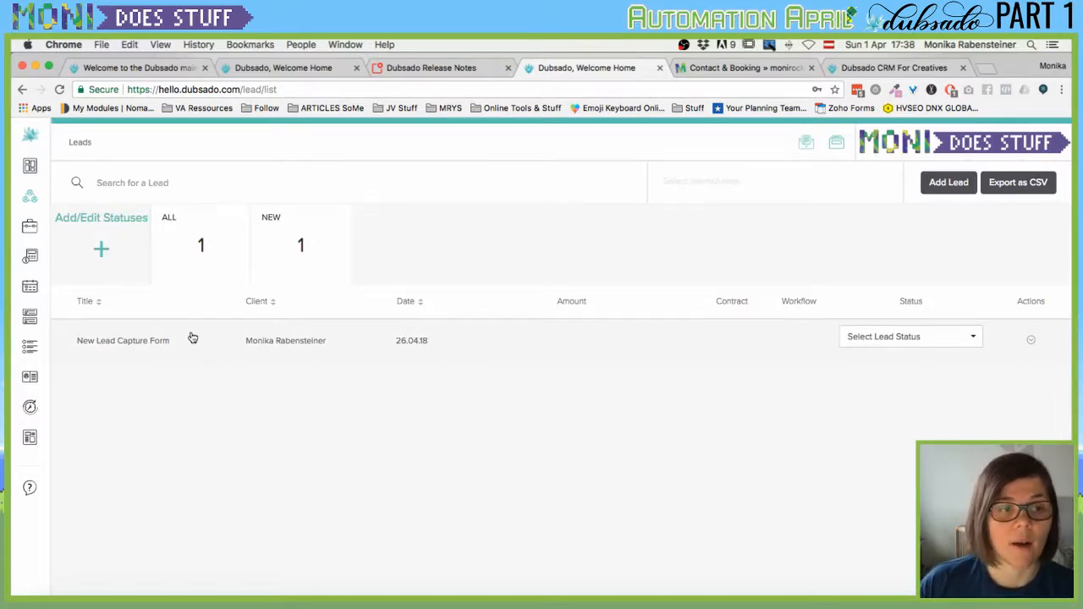
scroll(126, 349, up, 1)
click(126, 348)
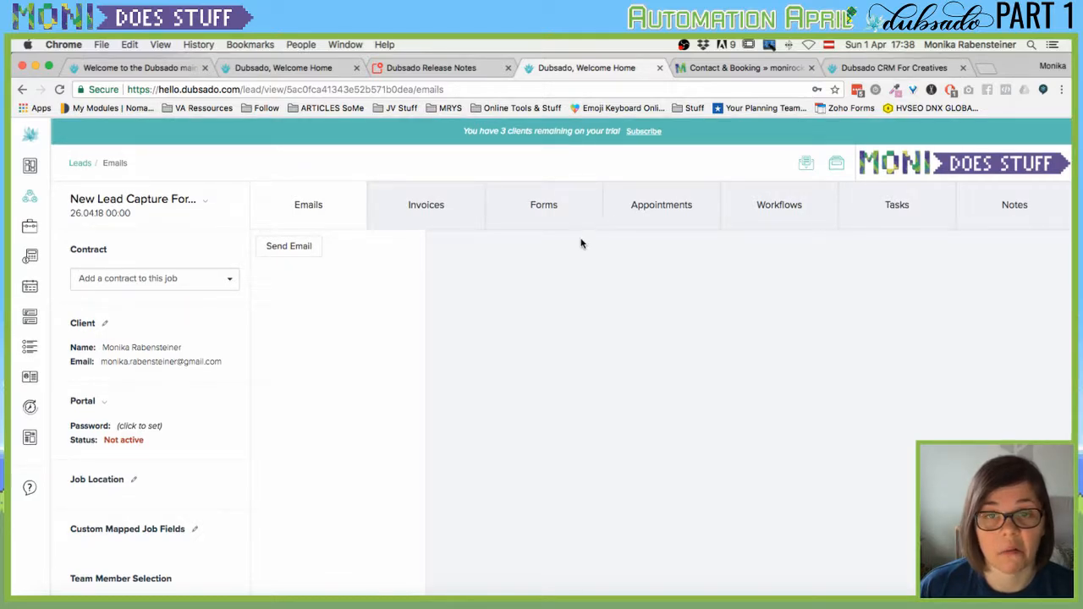
Check the lead's empty Invoices, Recurring Invoices, Invoice Options and Expenses tabs, then open its Forms.
scroll(432, 427, down, 1)
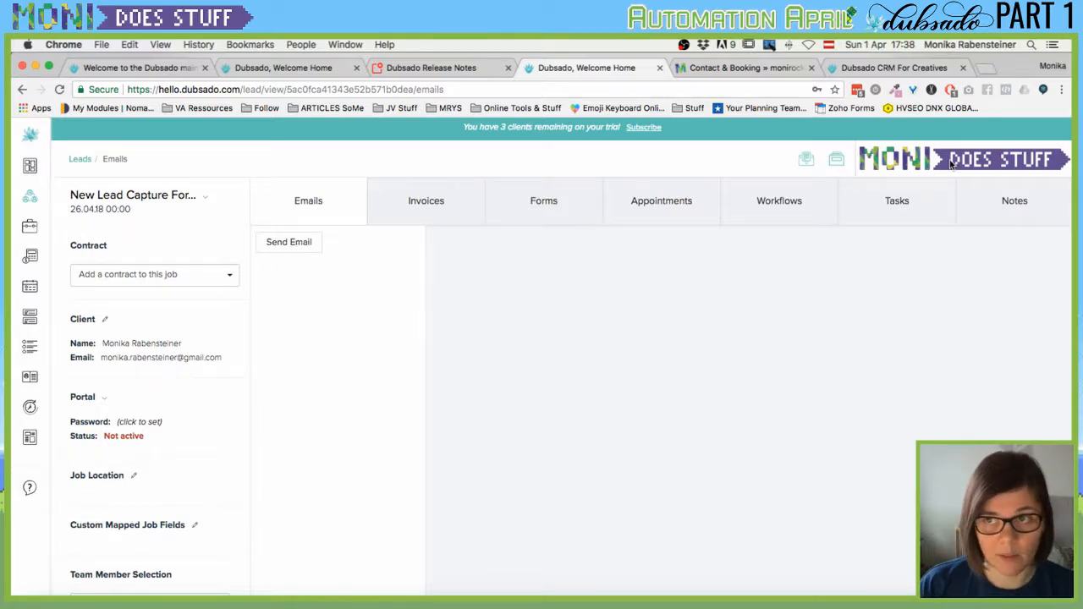
click(426, 200)
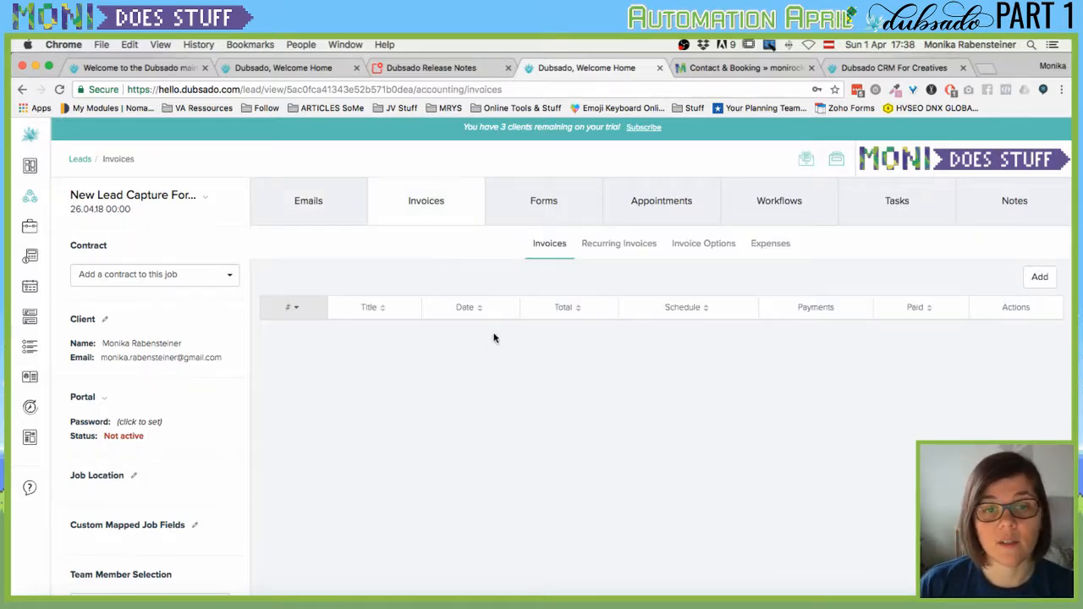
click(603, 250)
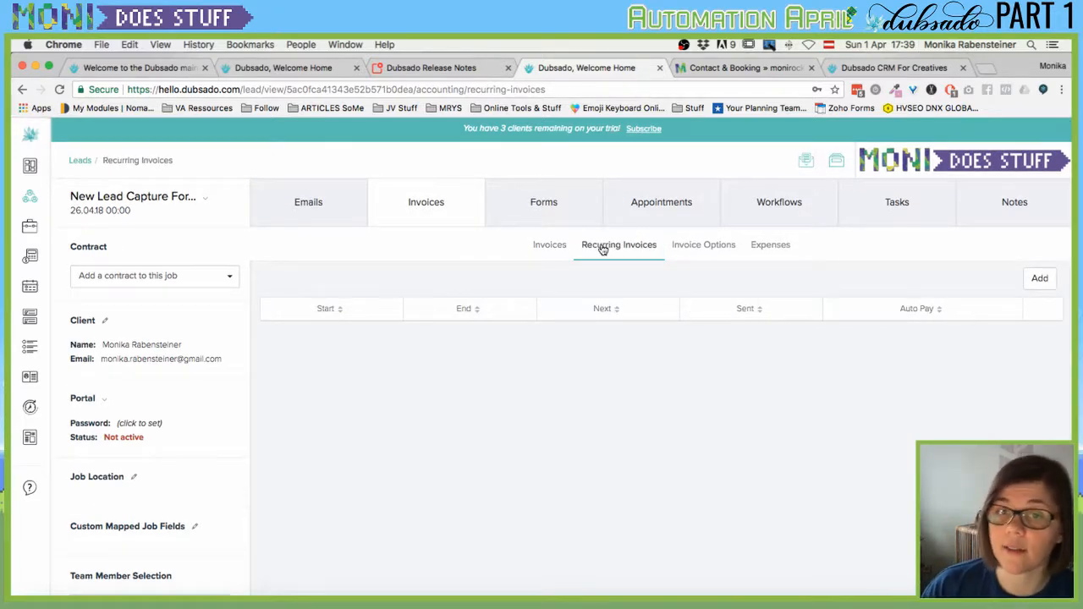
click(675, 250)
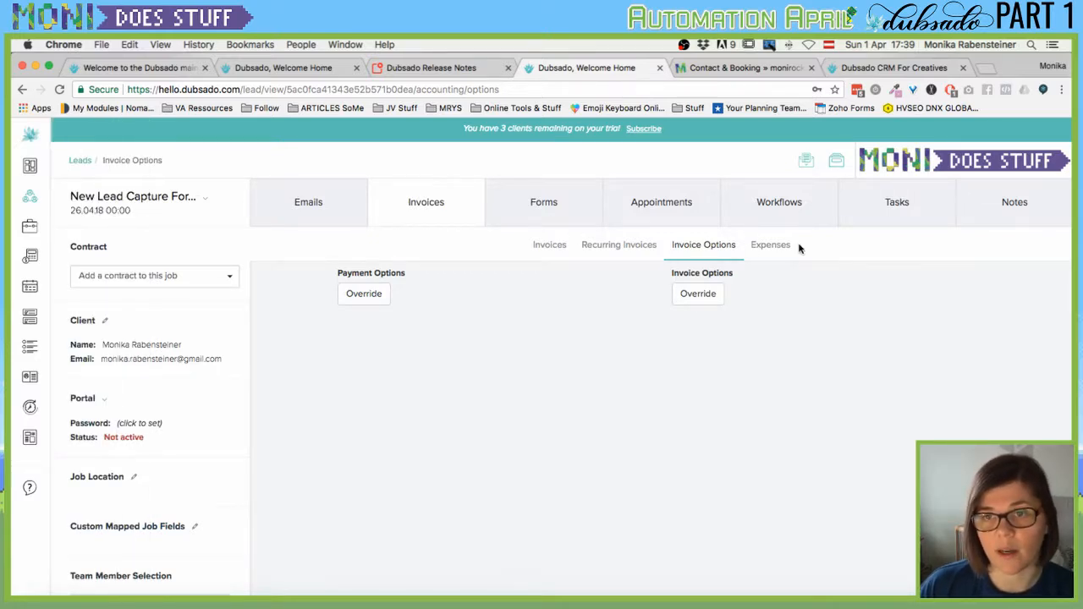
click(752, 246)
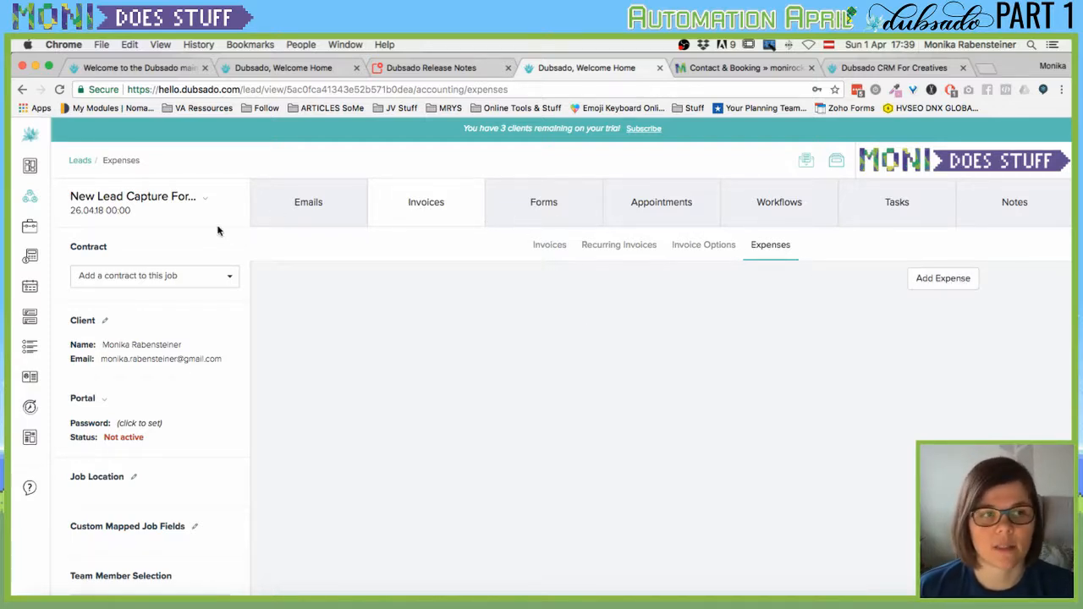
click(558, 202)
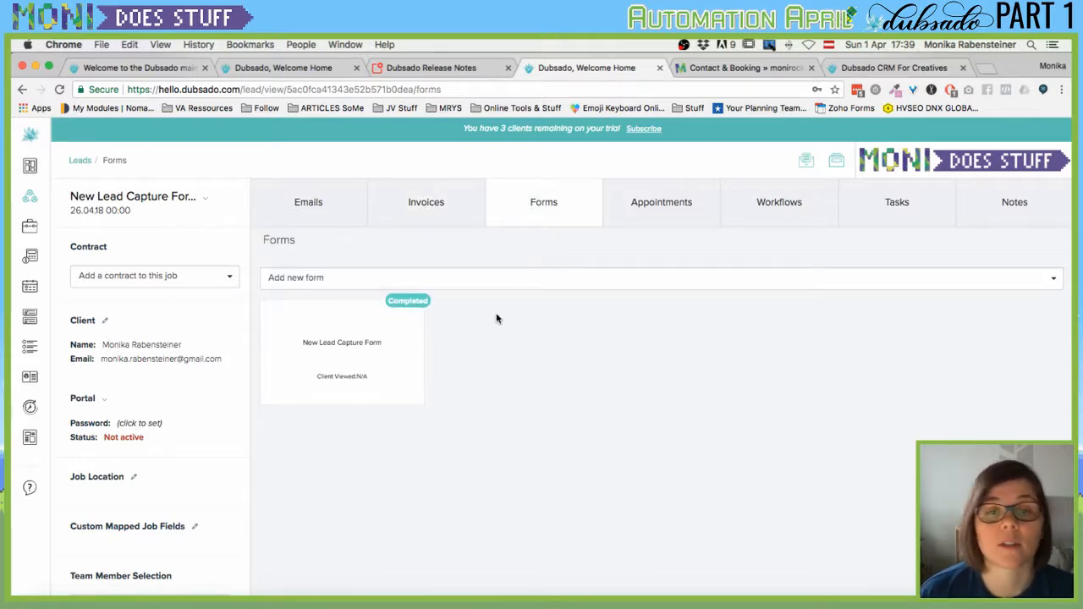
mouse_move(344, 358)
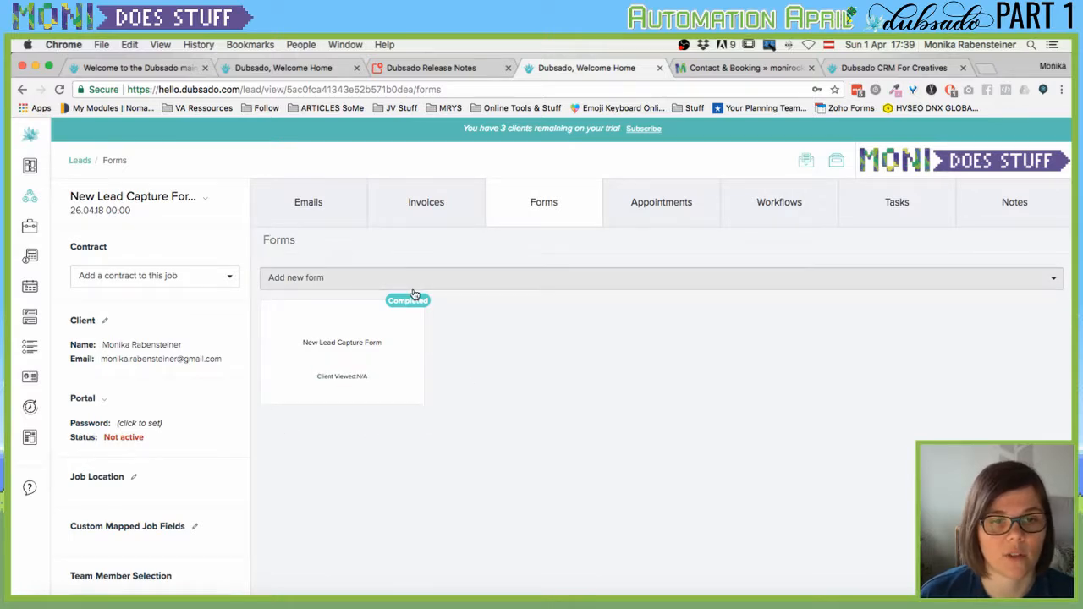
mouse_move(411, 305)
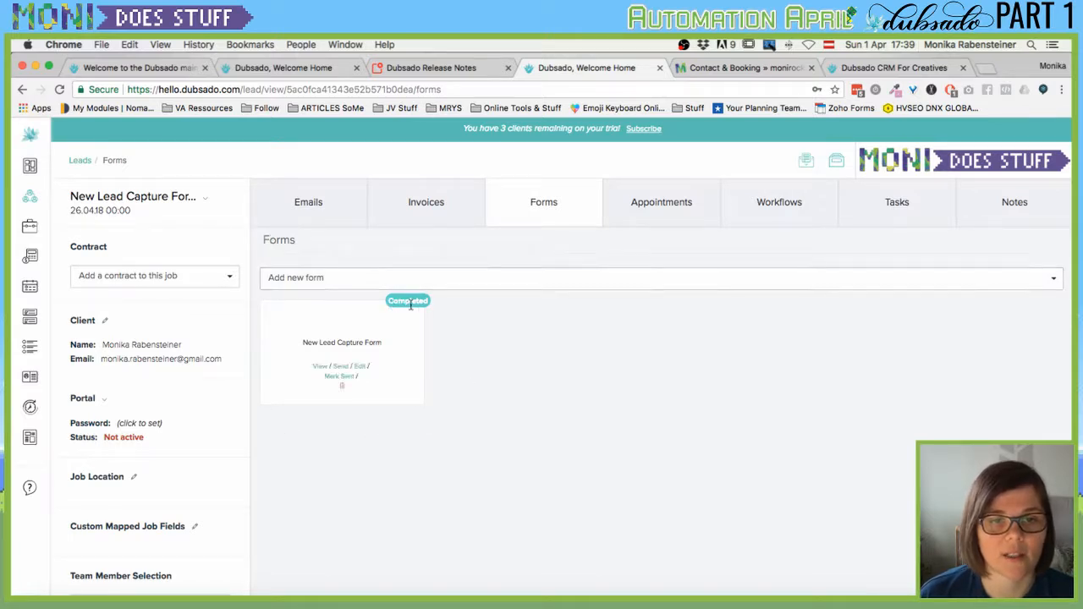
click(318, 366)
scroll(415, 353, down, 5)
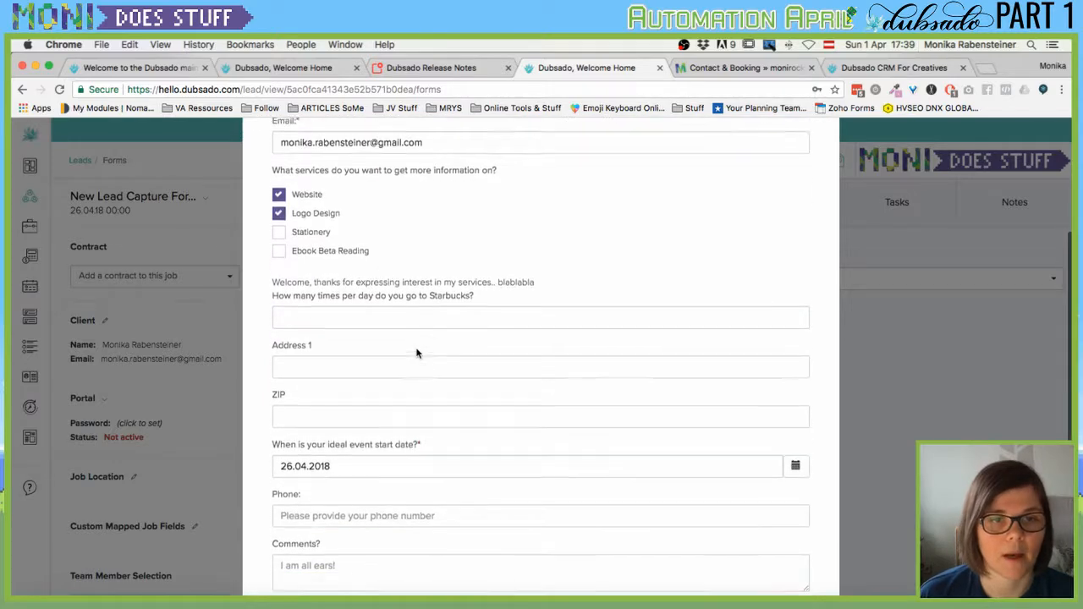
scroll(674, 293, up, 5)
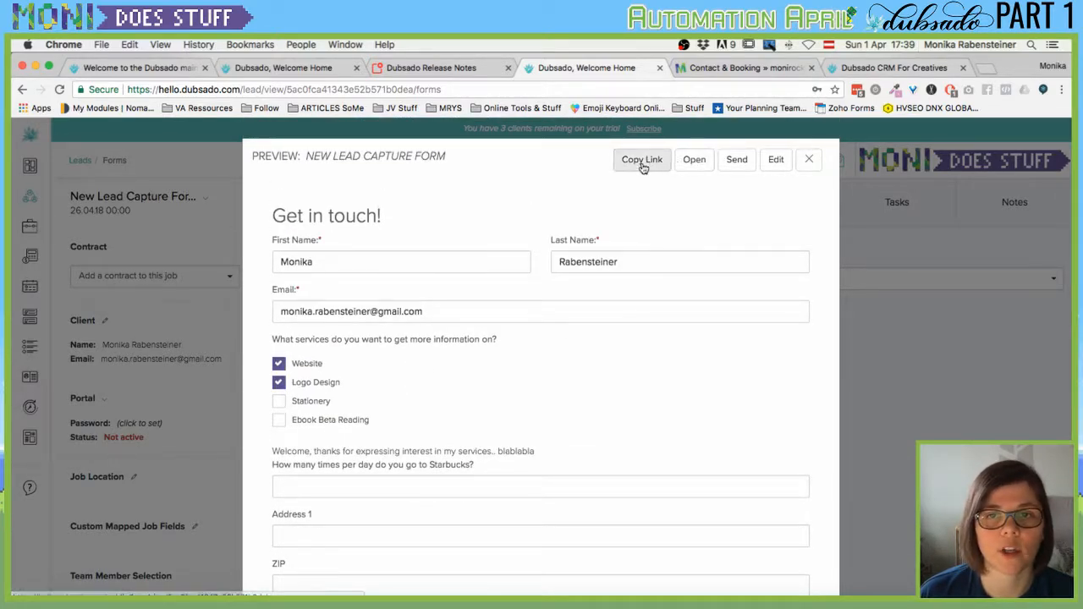
click(810, 161)
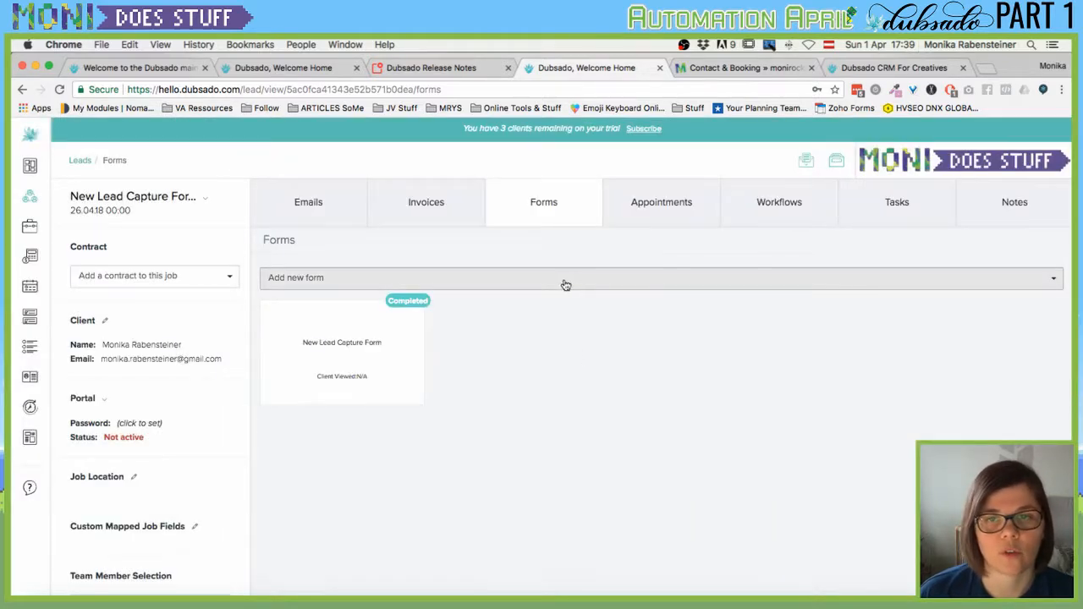
Browse the form templates in the Add new form list, then close the list.
click(442, 284)
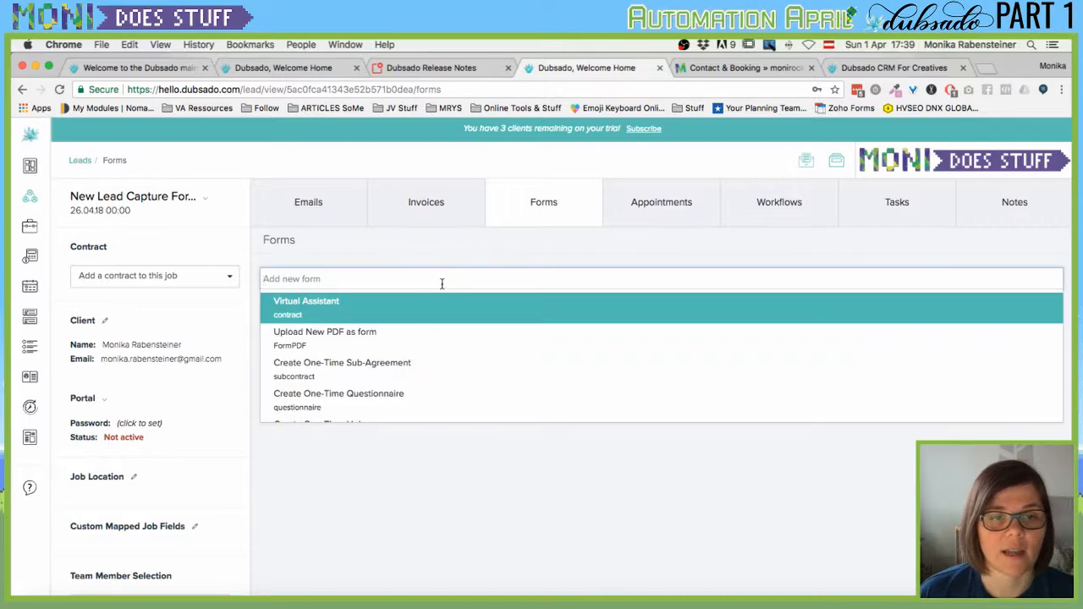
scroll(381, 359, down, 3)
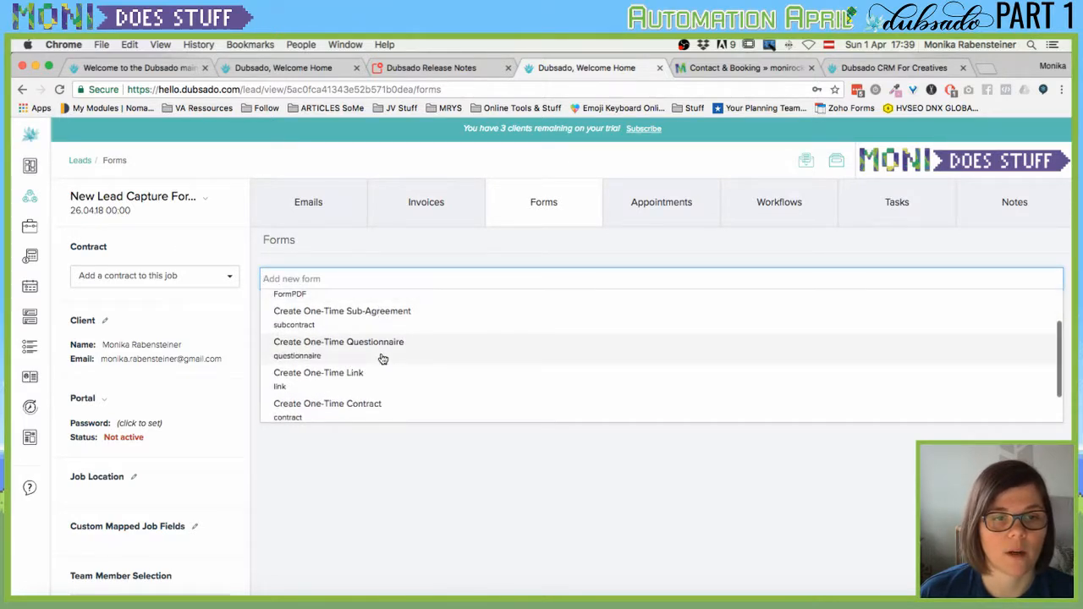
scroll(383, 360, up, 4)
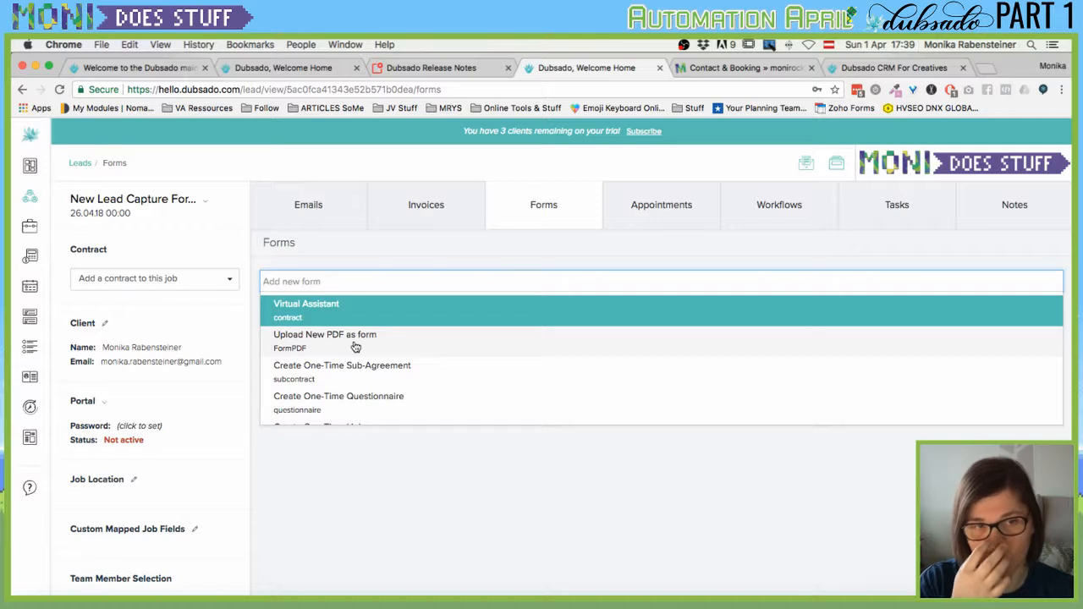
scroll(347, 364, down, 2)
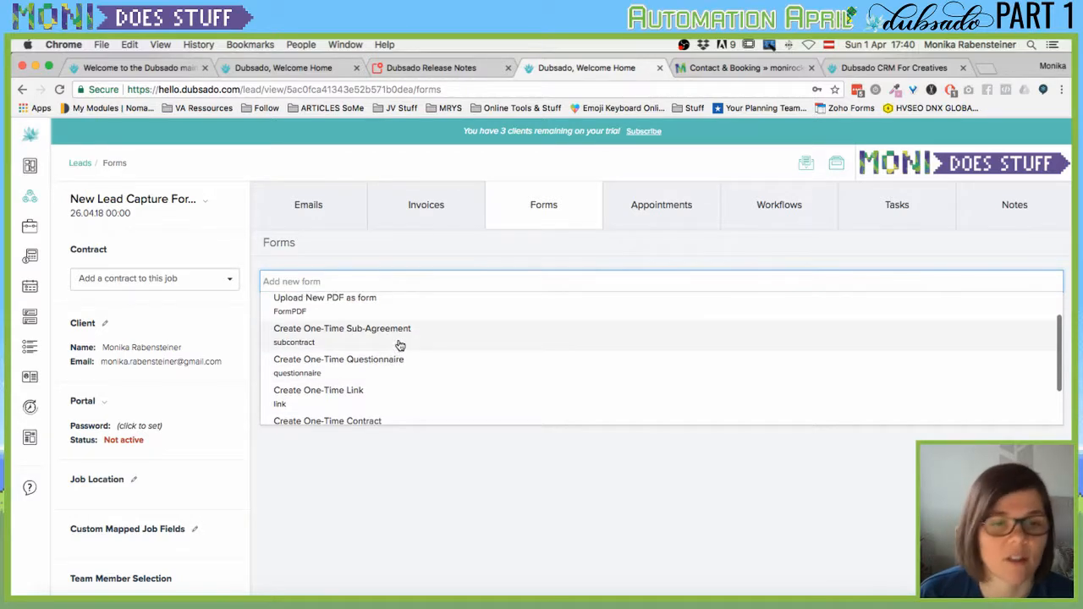
scroll(392, 361, down, 1)
scroll(393, 361, down, 1)
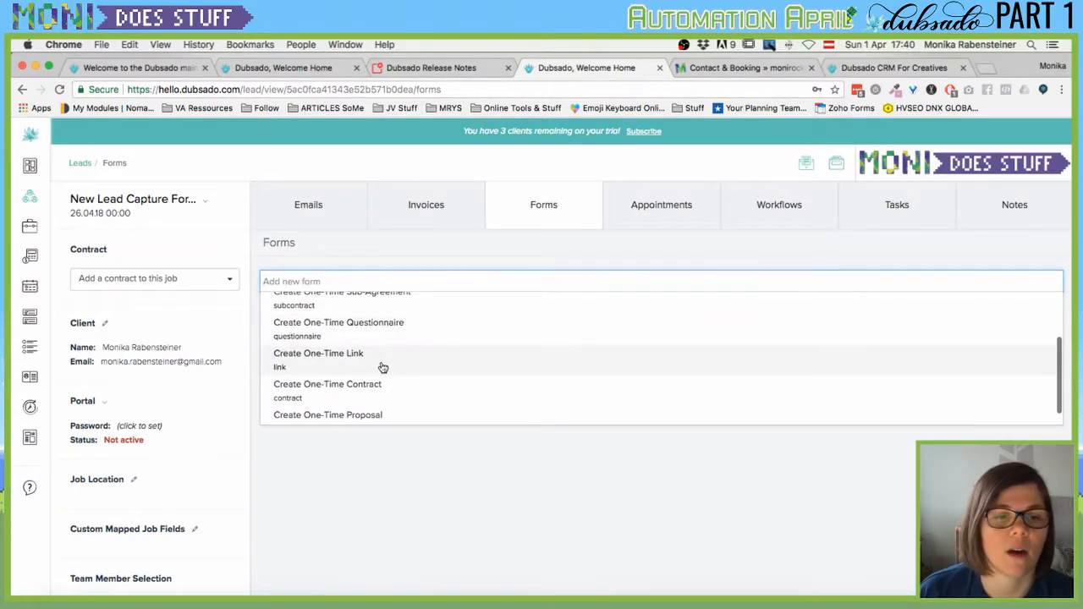
scroll(395, 389, down, 3)
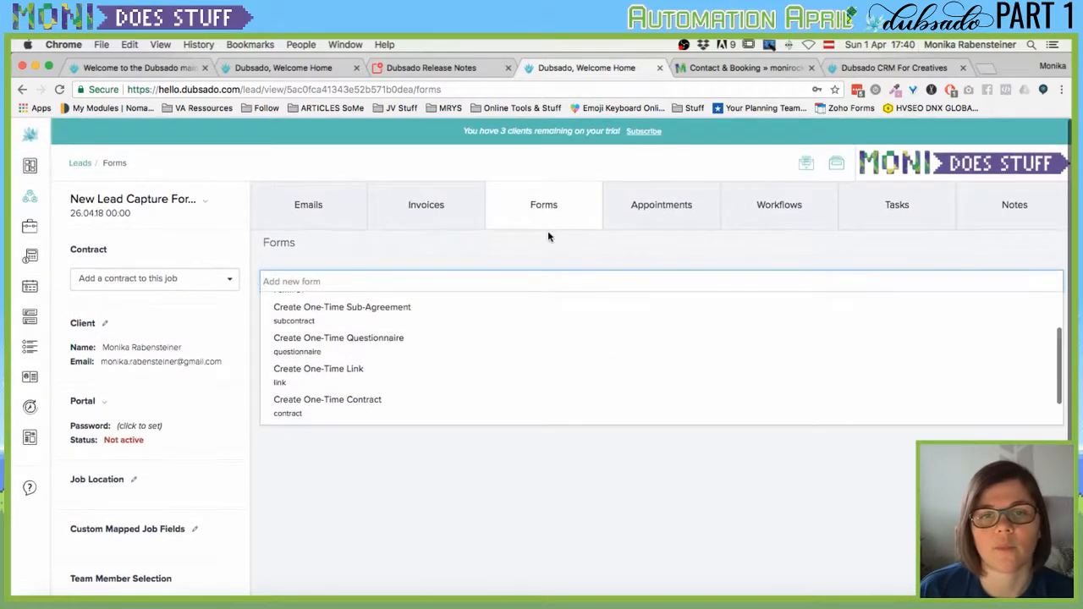
click(542, 251)
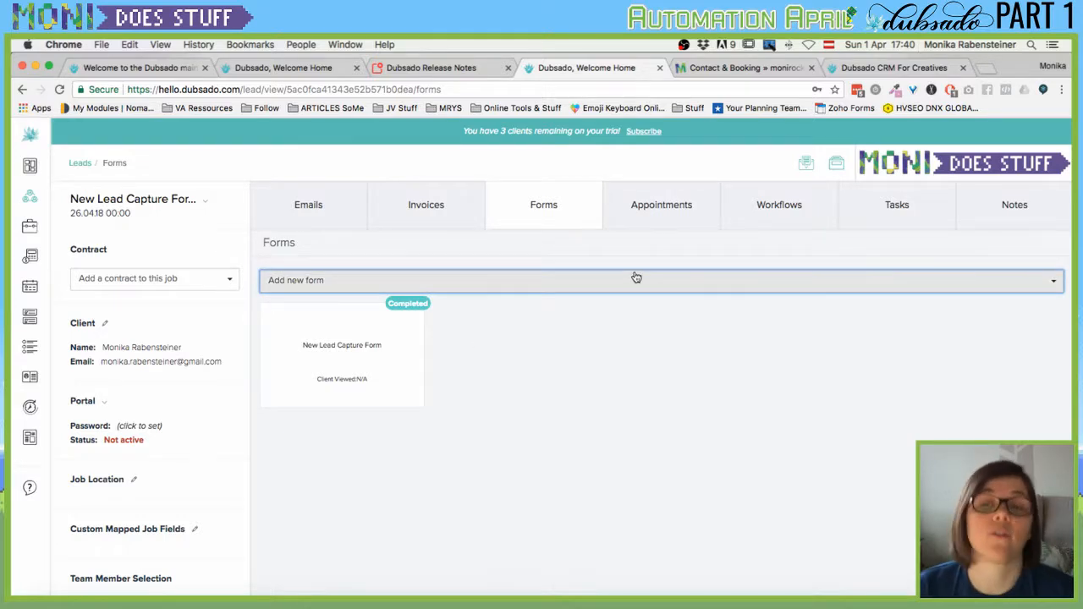
Go to the lead's Appointments section and cancel a new appointment without saving.
click(669, 203)
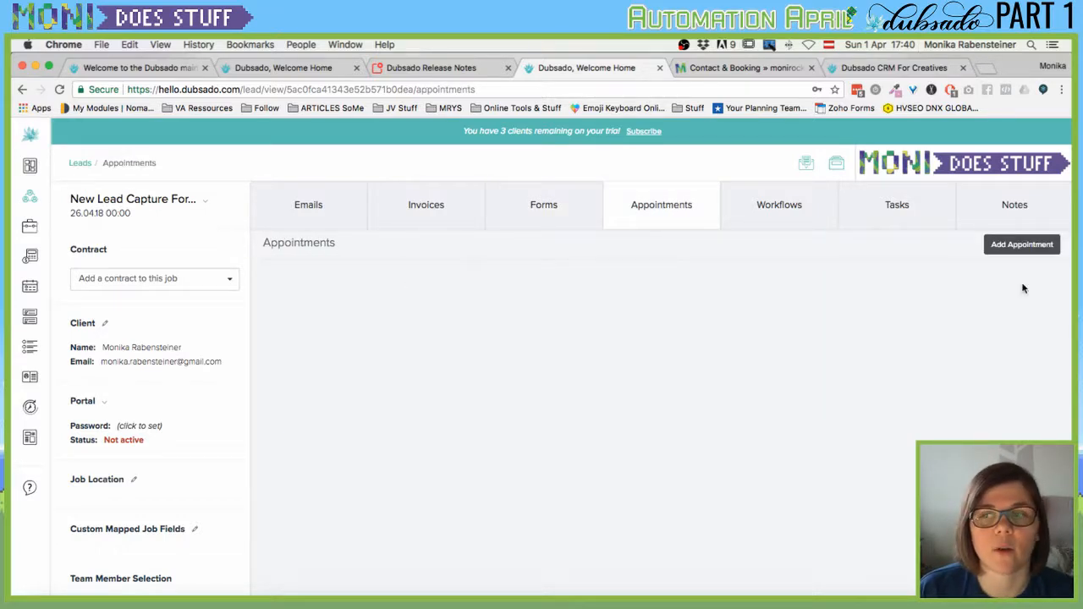
click(990, 251)
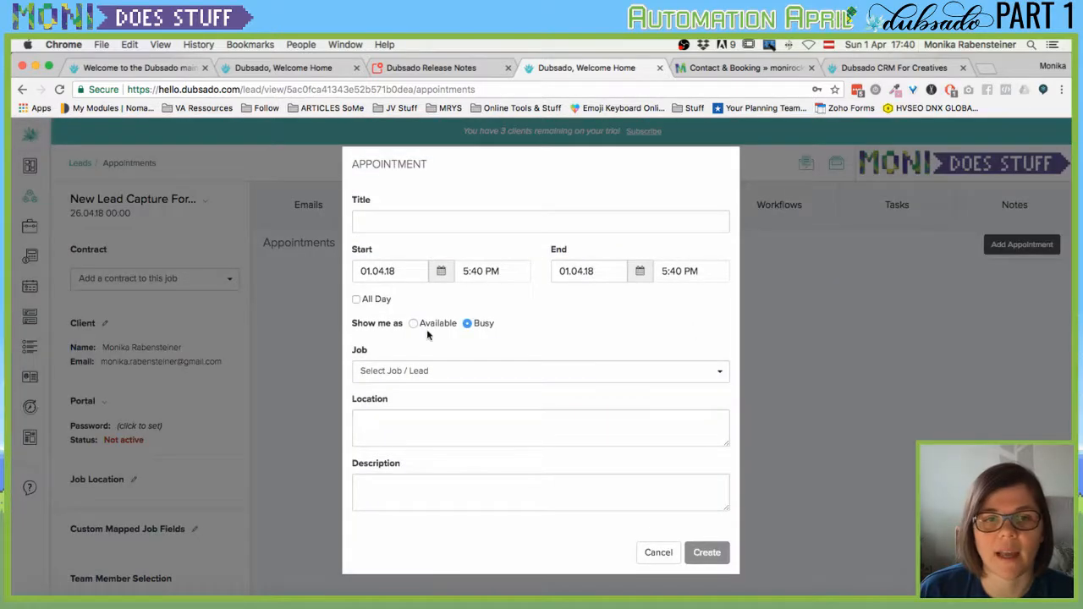
click(657, 552)
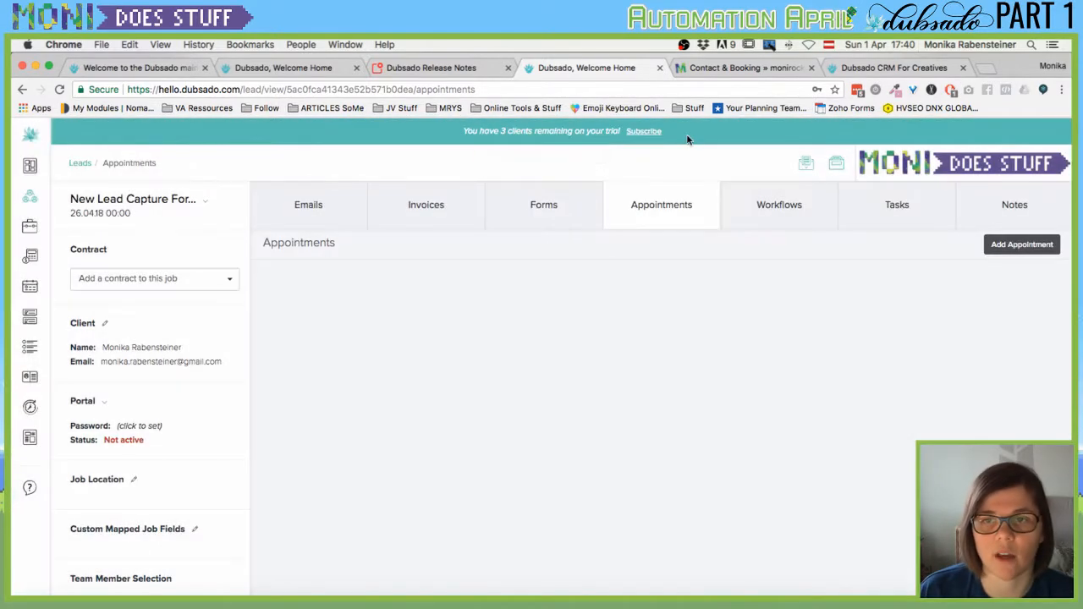
Check the lead's Workflows, Tasks, Notes and Call Logs sections, ending back on Notes.
click(772, 204)
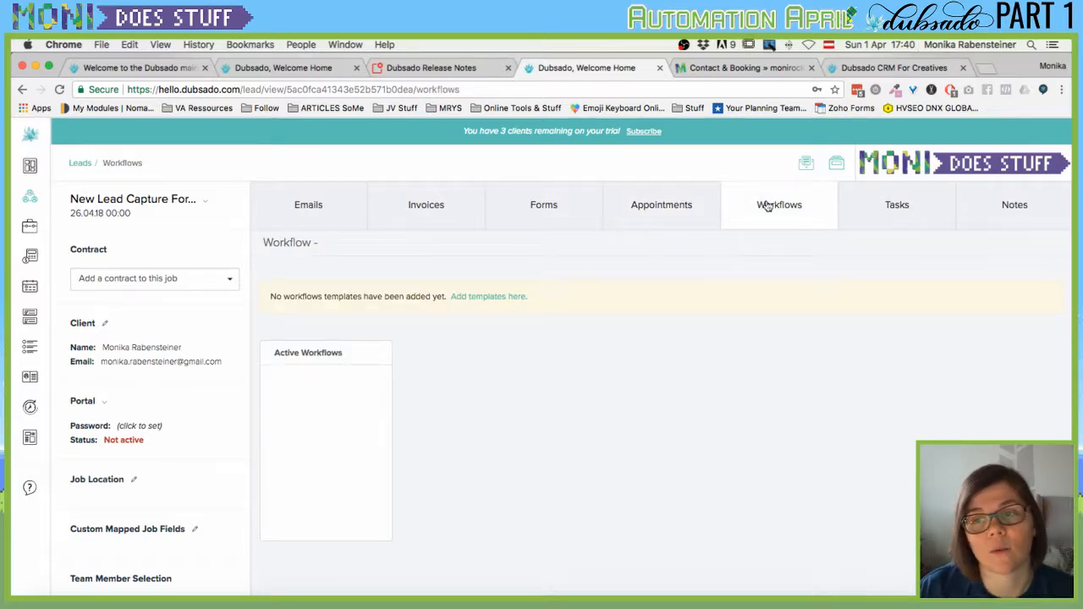
click(889, 222)
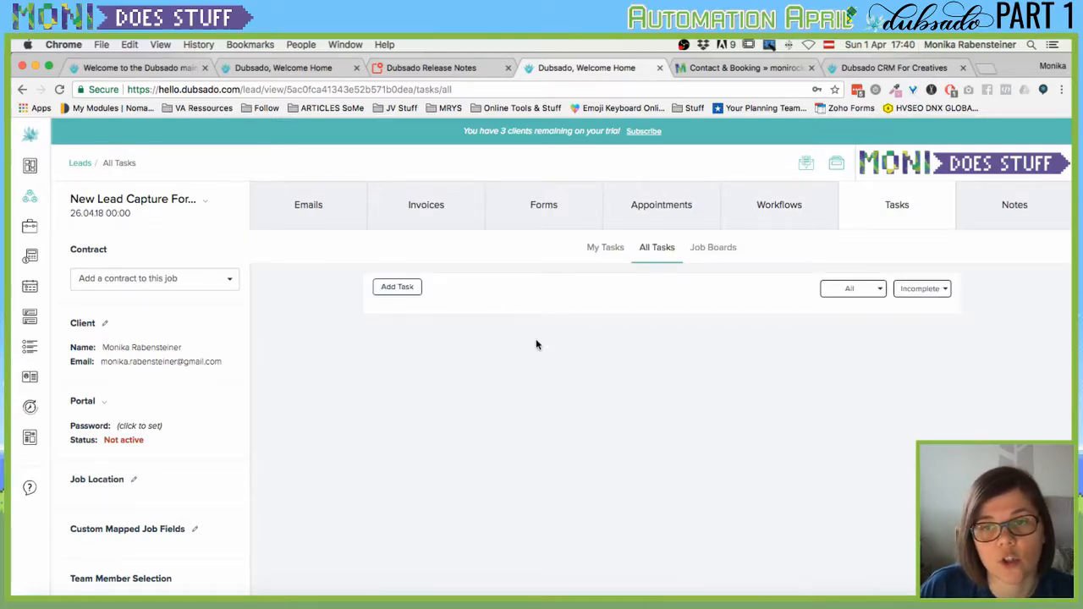
mouse_move(33, 382)
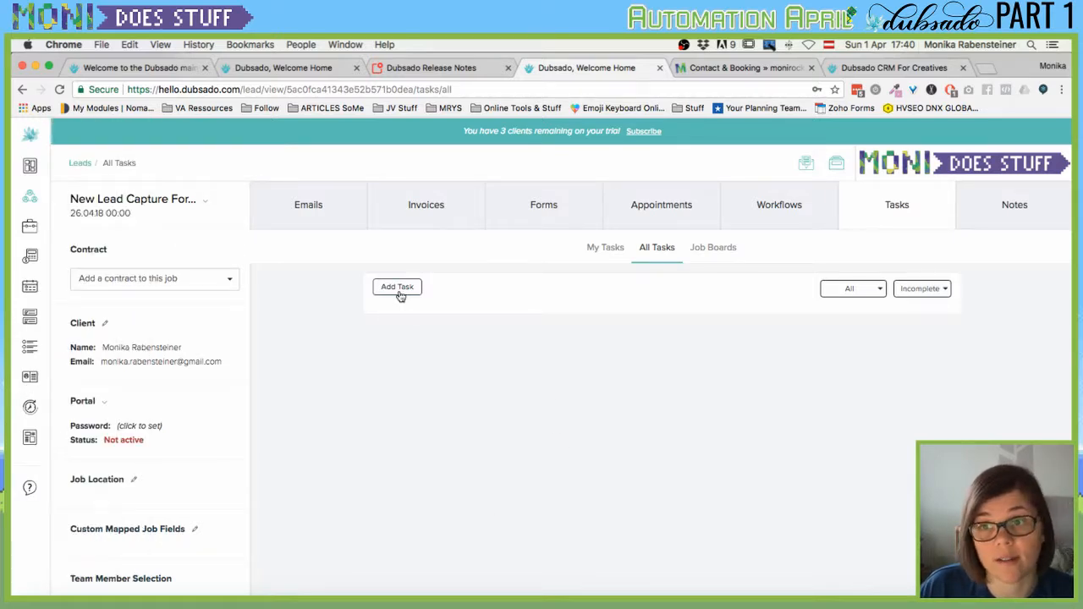
mouse_move(26, 306)
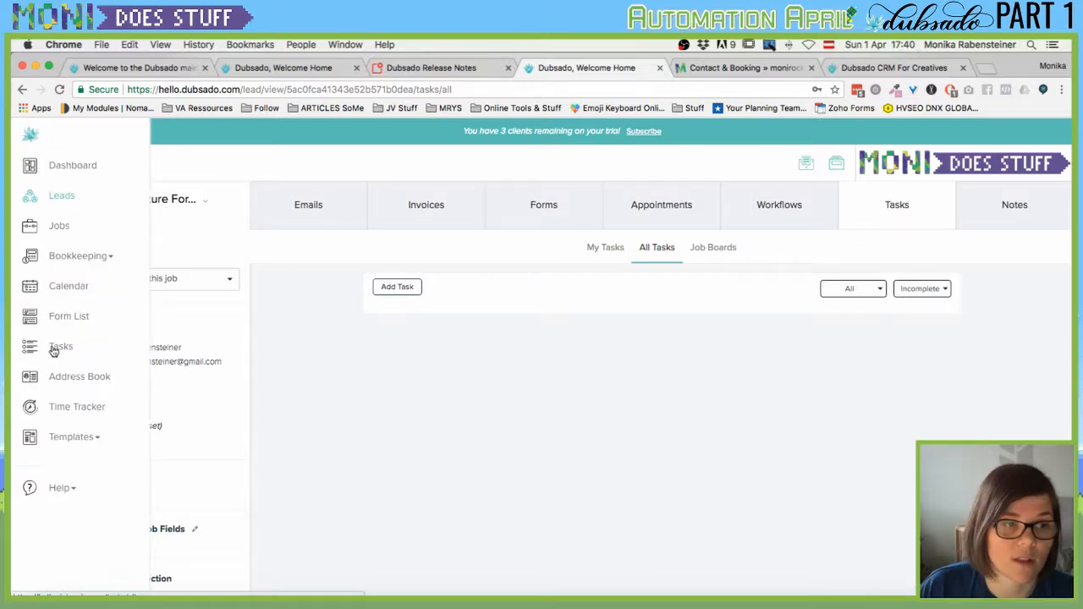
click(1036, 216)
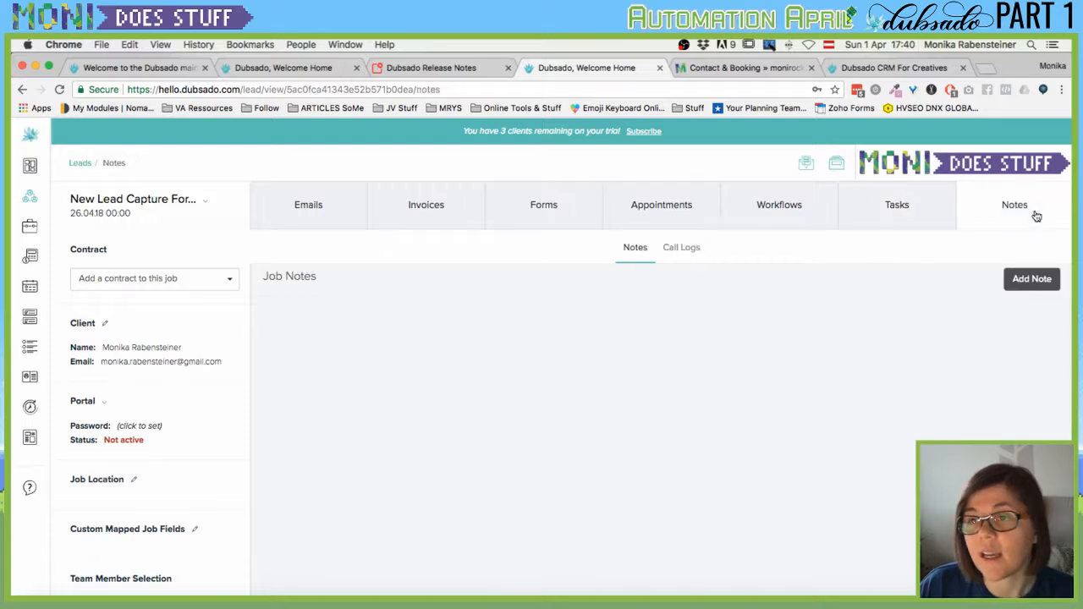
click(681, 254)
click(636, 252)
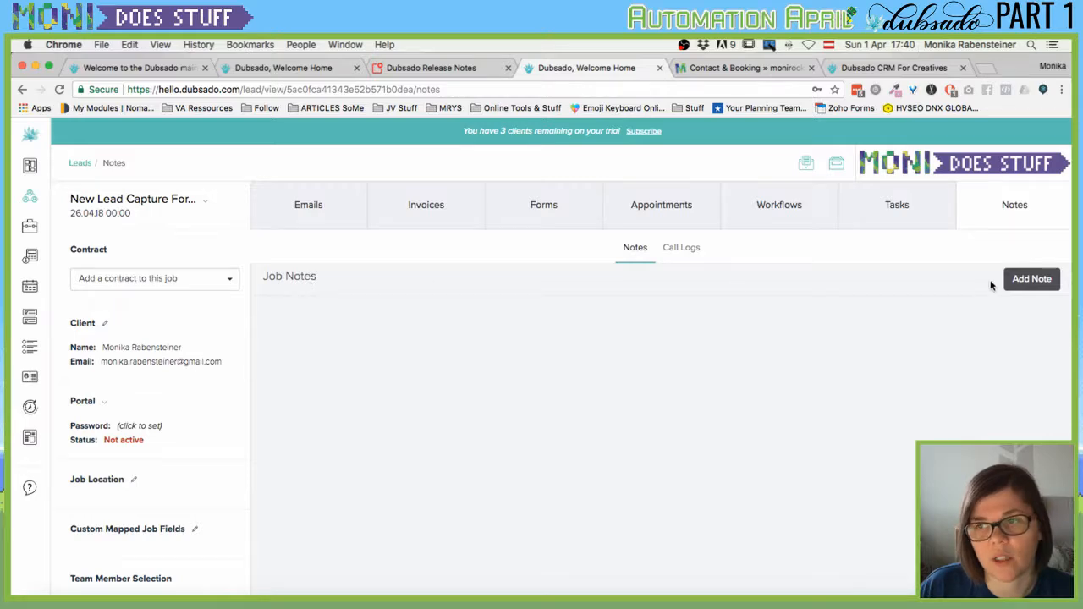
Cancel a new note, then view the lead's Emails and empty Invoices sections.
click(1031, 279)
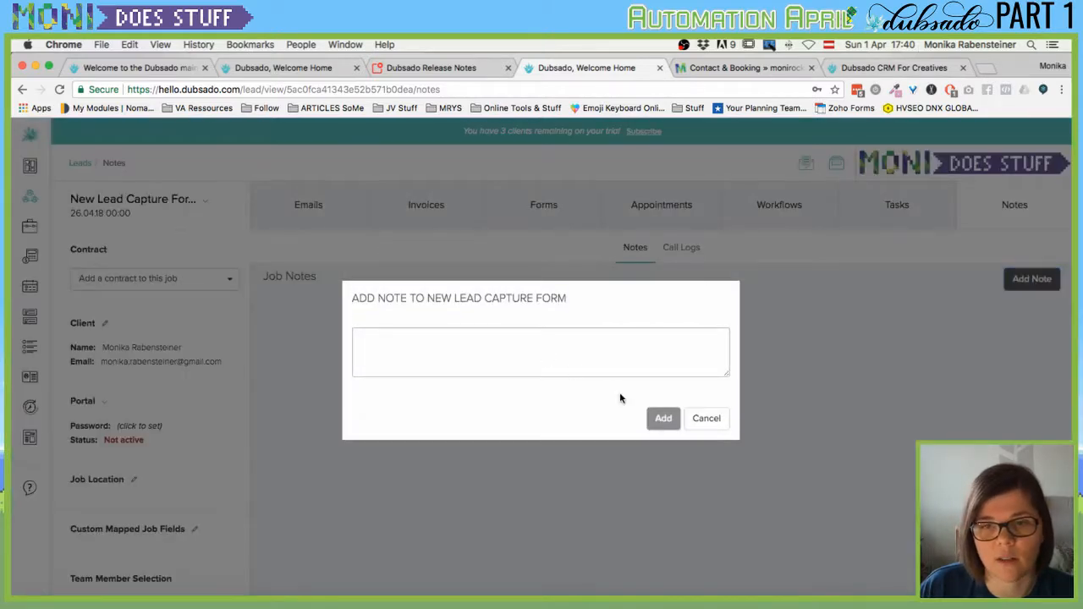
click(719, 419)
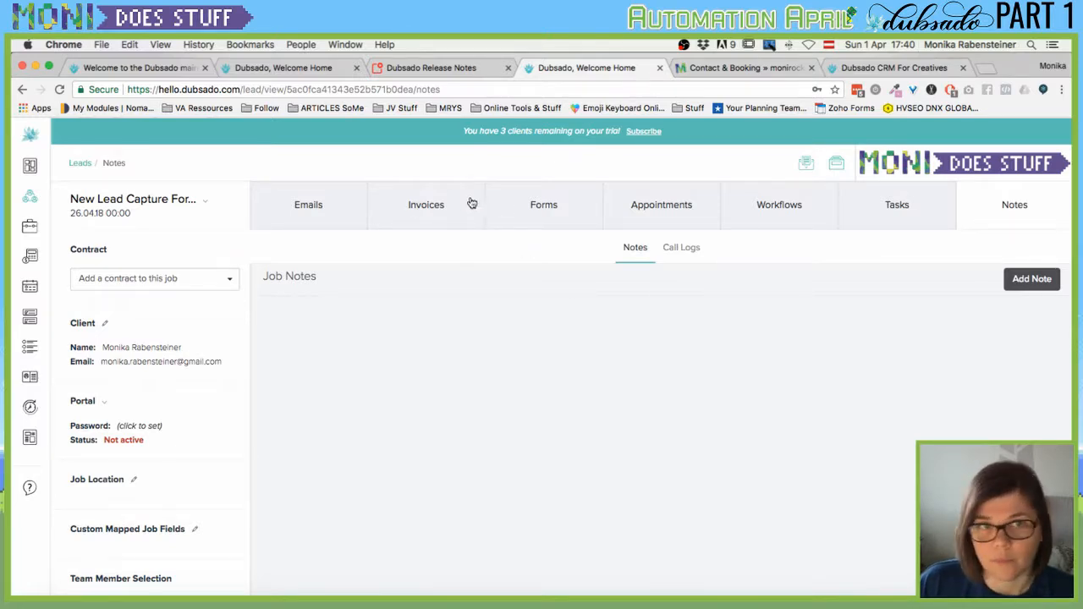
click(314, 219)
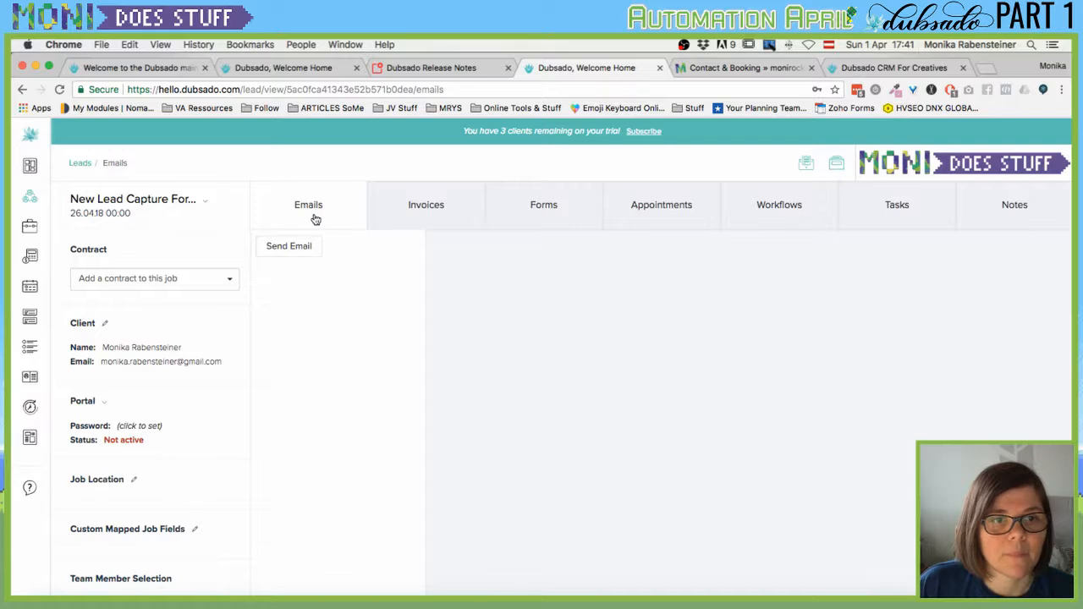
click(425, 215)
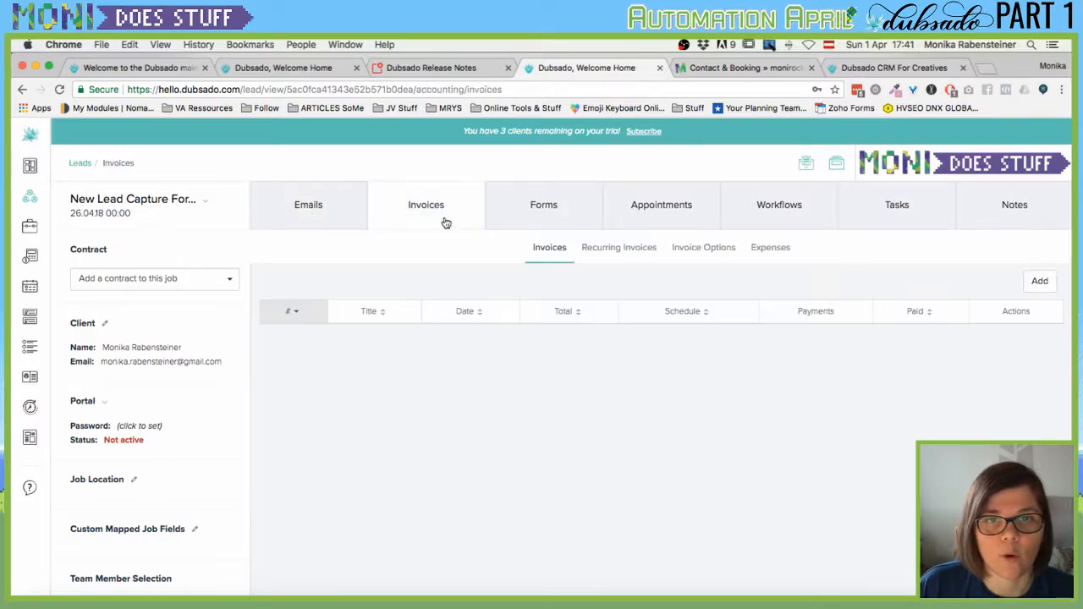
mouse_move(39, 229)
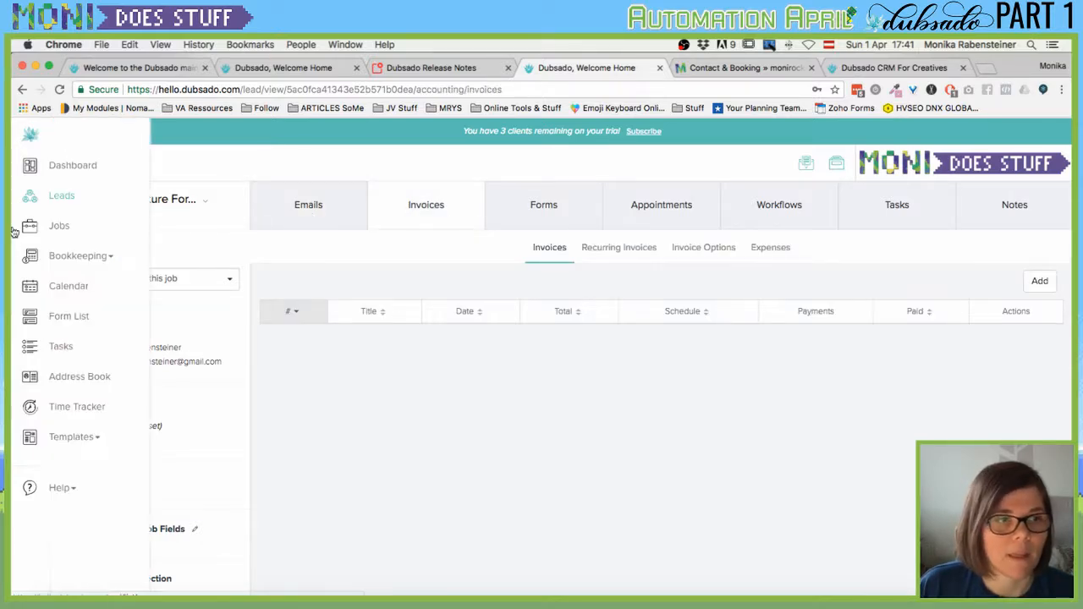
On the Jobs page, check the empty Past, Overdue, All and Current lists, then begin Add Job.
click(60, 229)
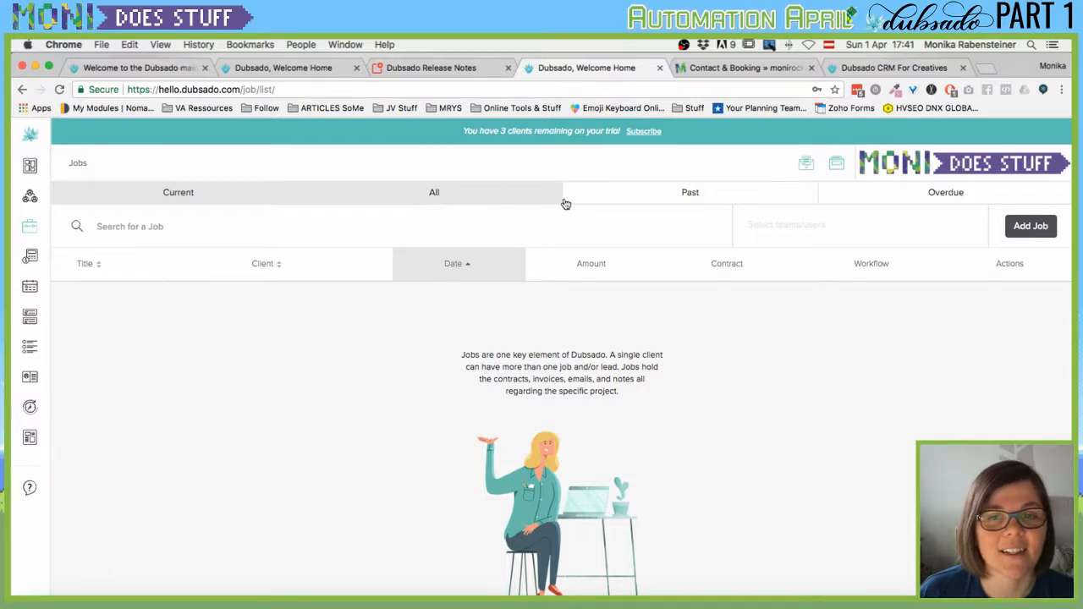
click(698, 203)
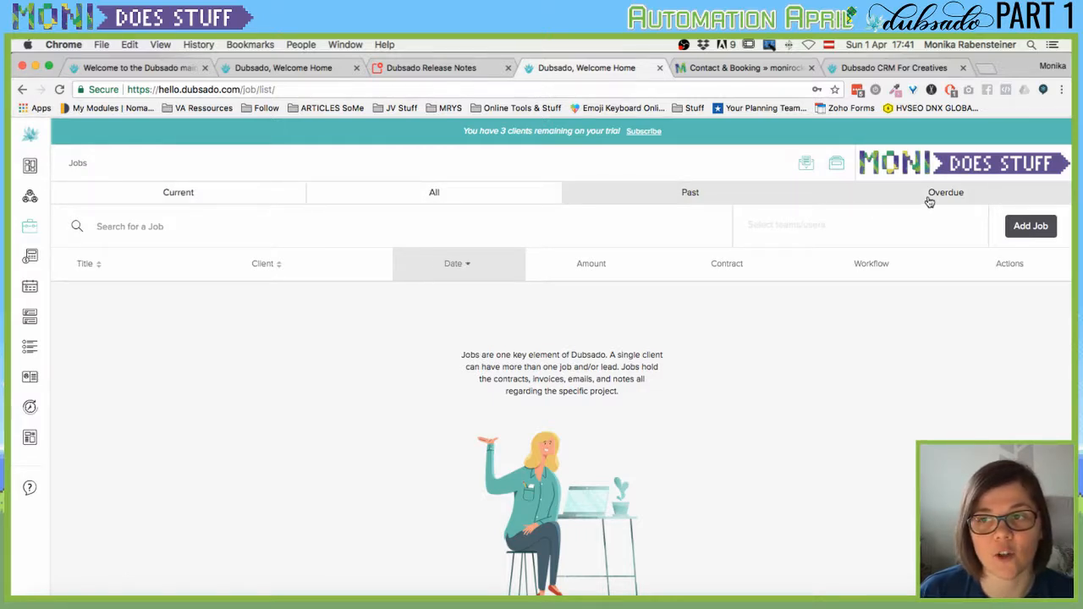
click(926, 201)
click(420, 191)
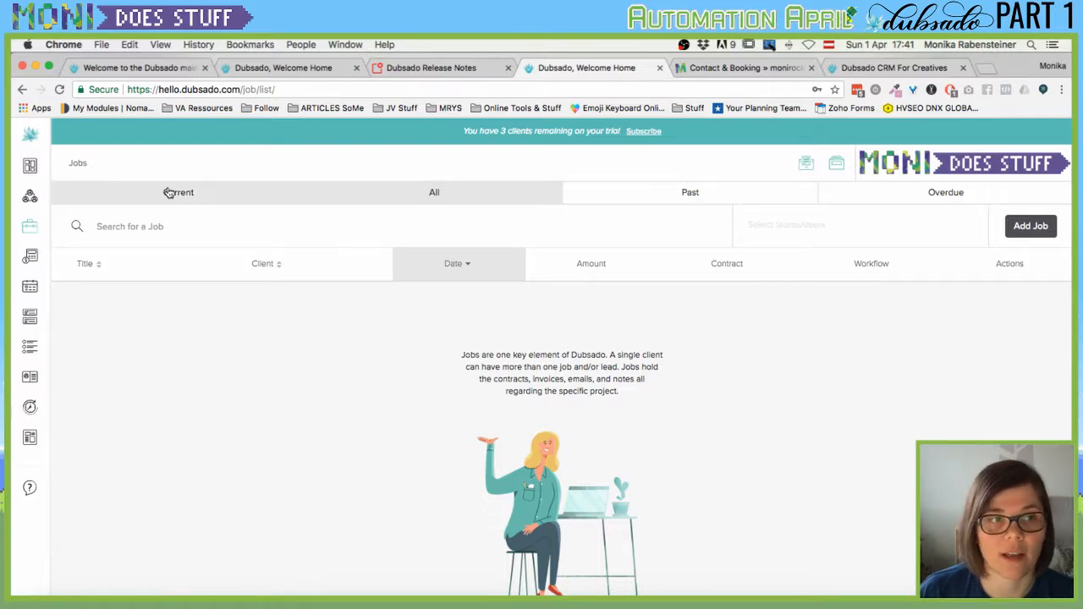
click(176, 193)
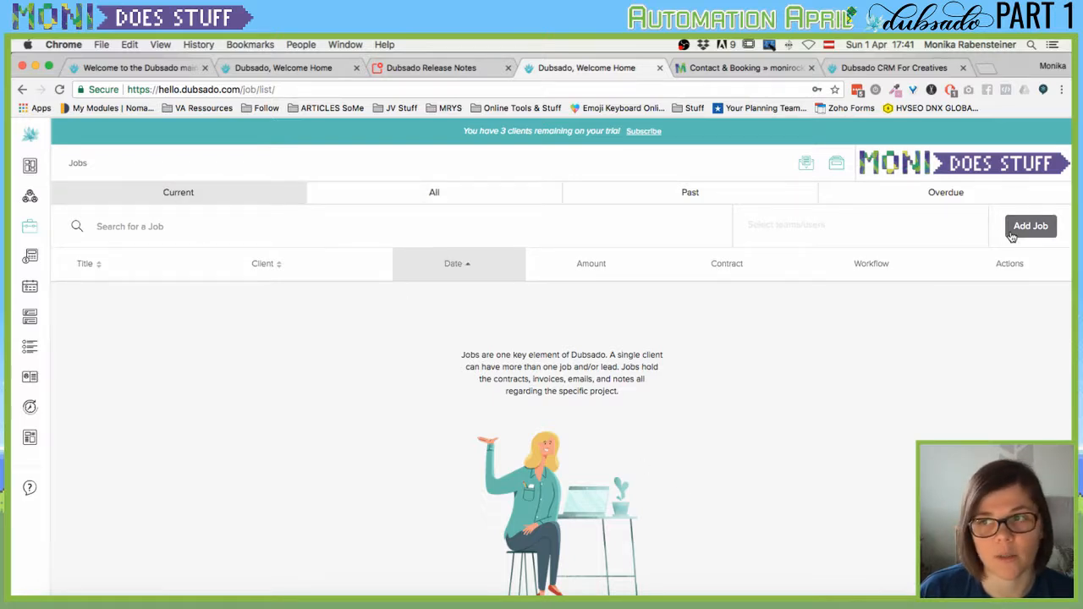
click(1018, 228)
Create 'Test Job' running 01.04.18 to 30.04.18 for the existing client.
click(512, 319)
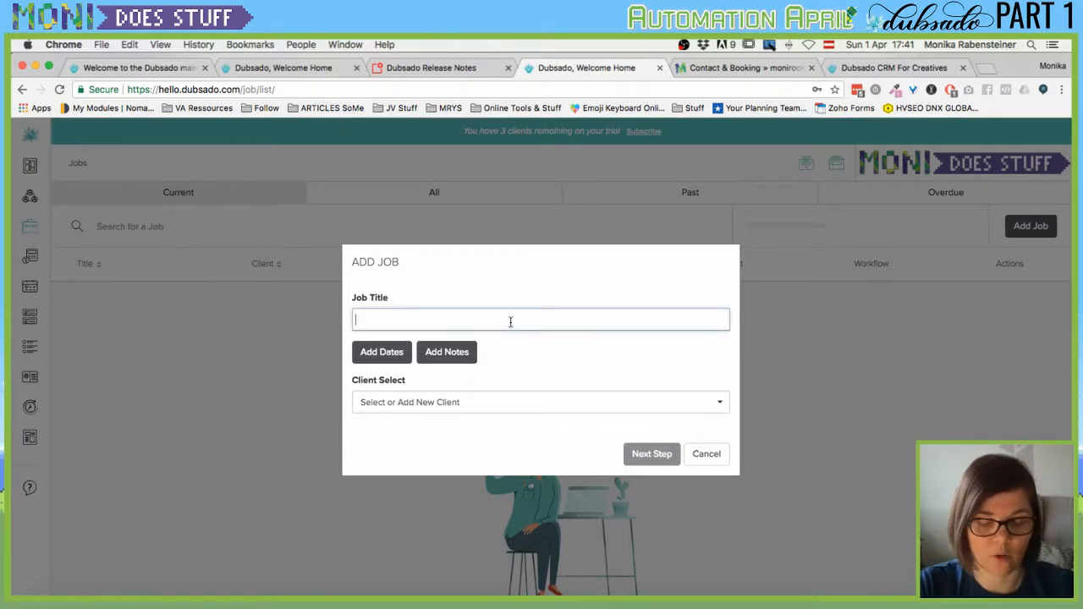
text(Test Job)
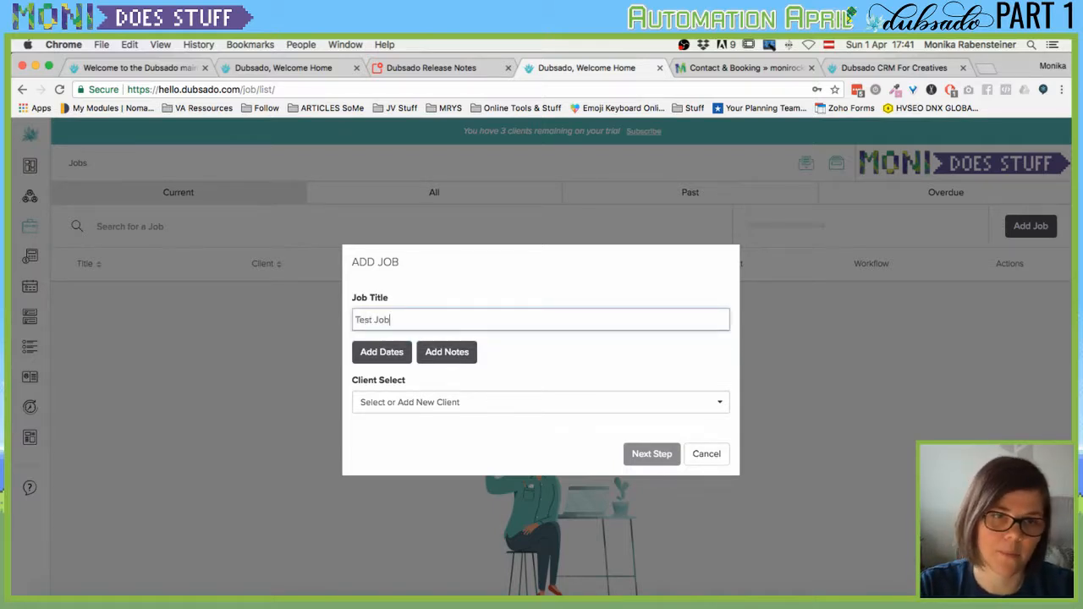
click(380, 362)
click(388, 352)
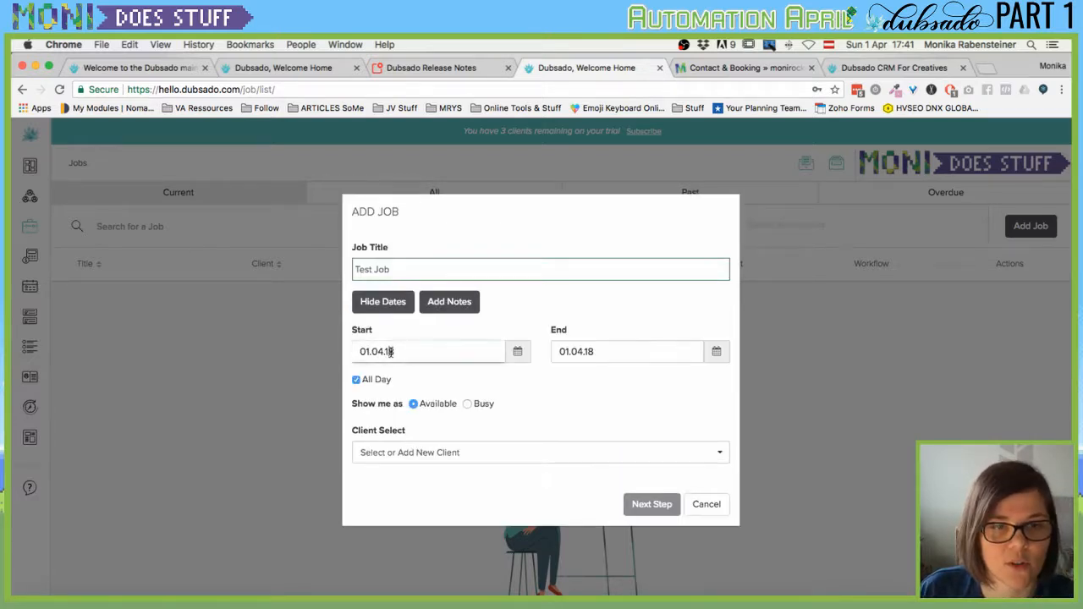
click(614, 356)
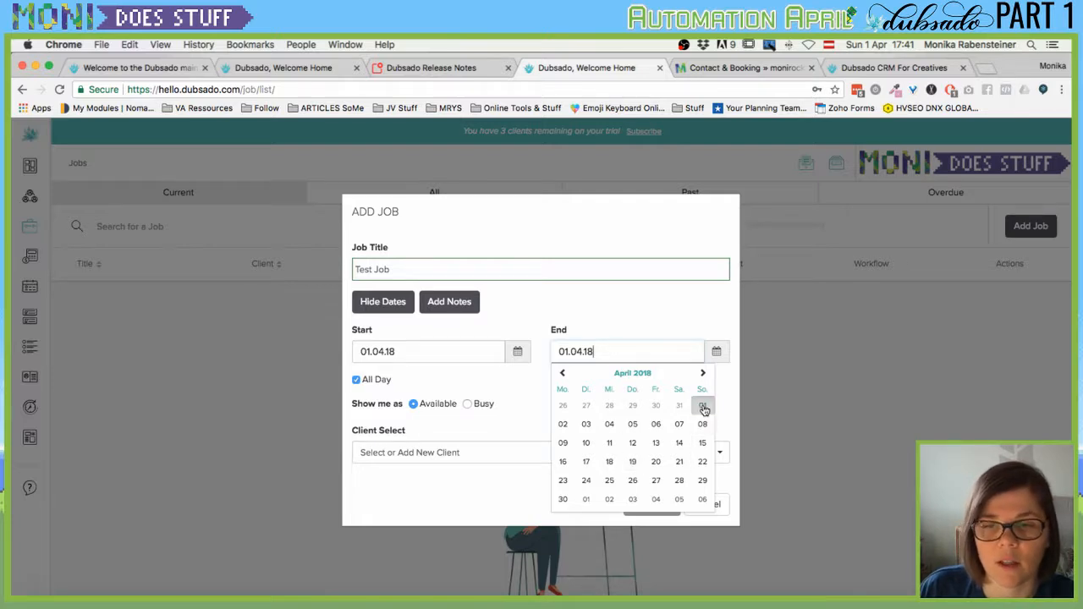
click(562, 500)
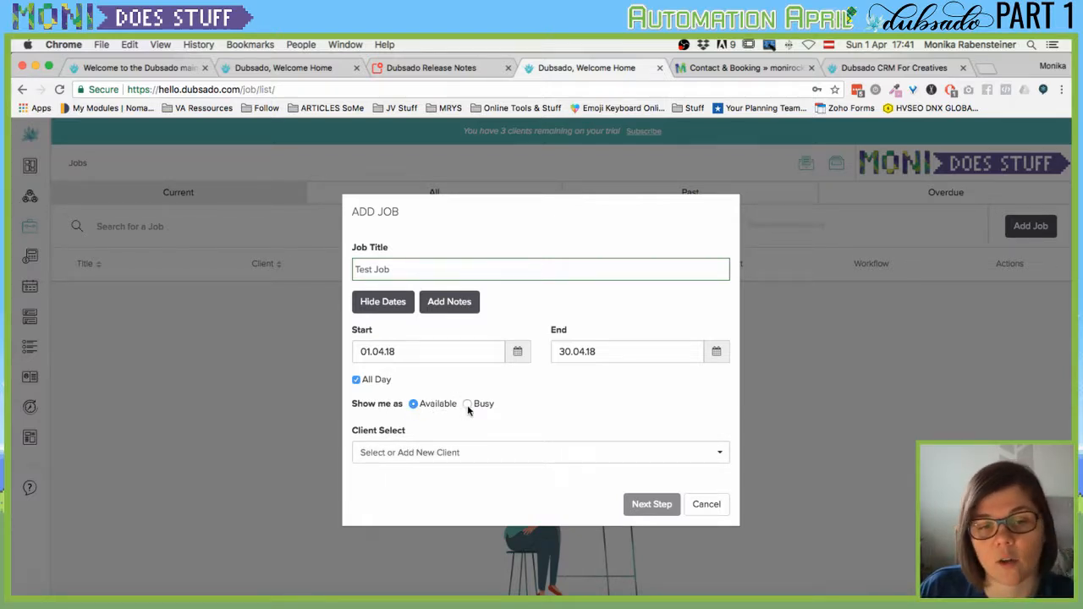
click(462, 452)
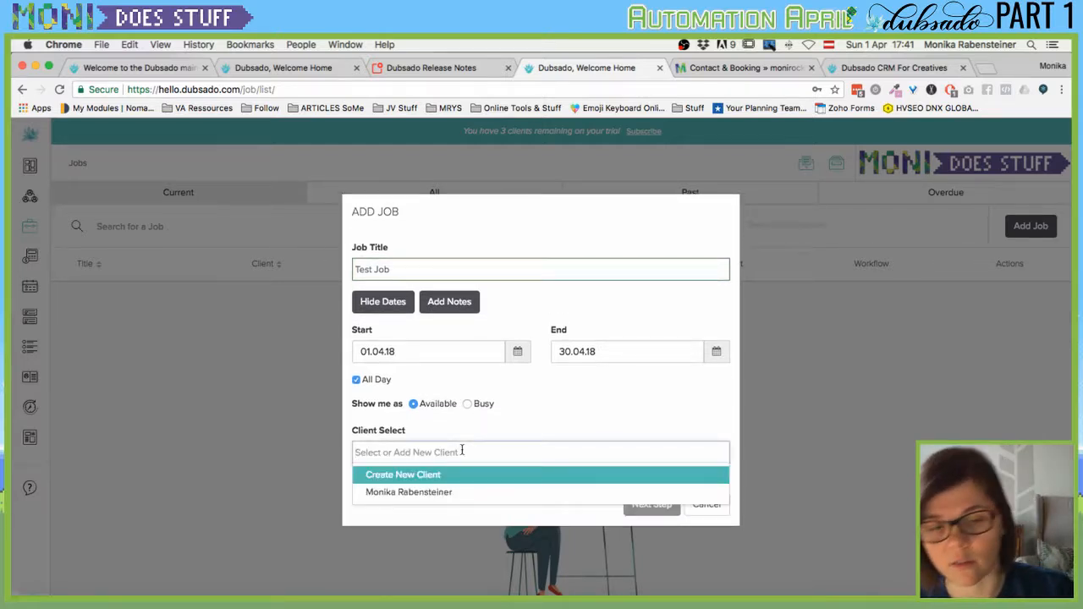
click(426, 493)
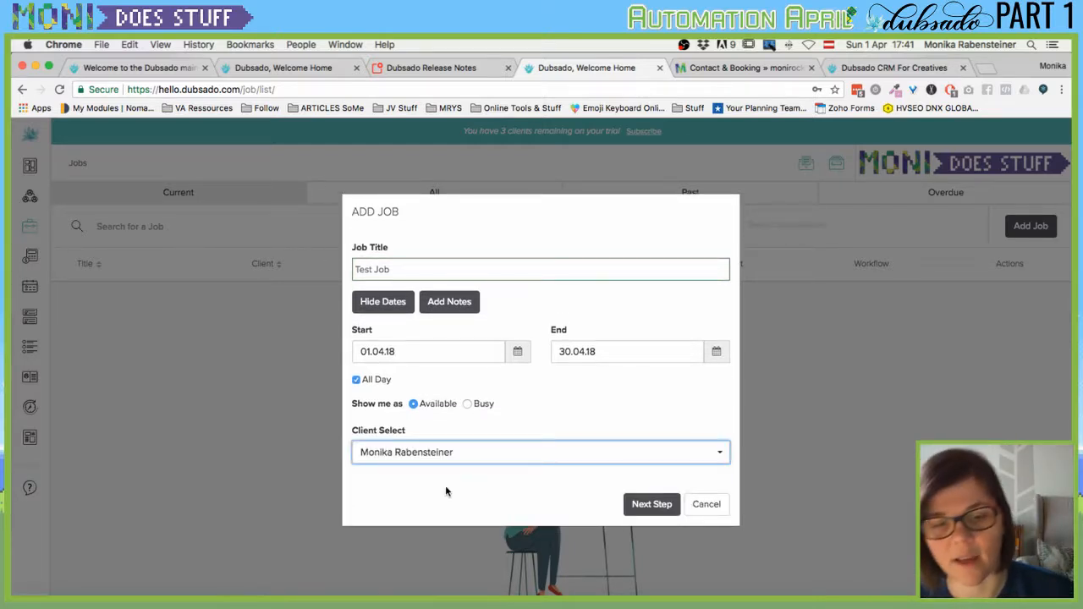
click(400, 266)
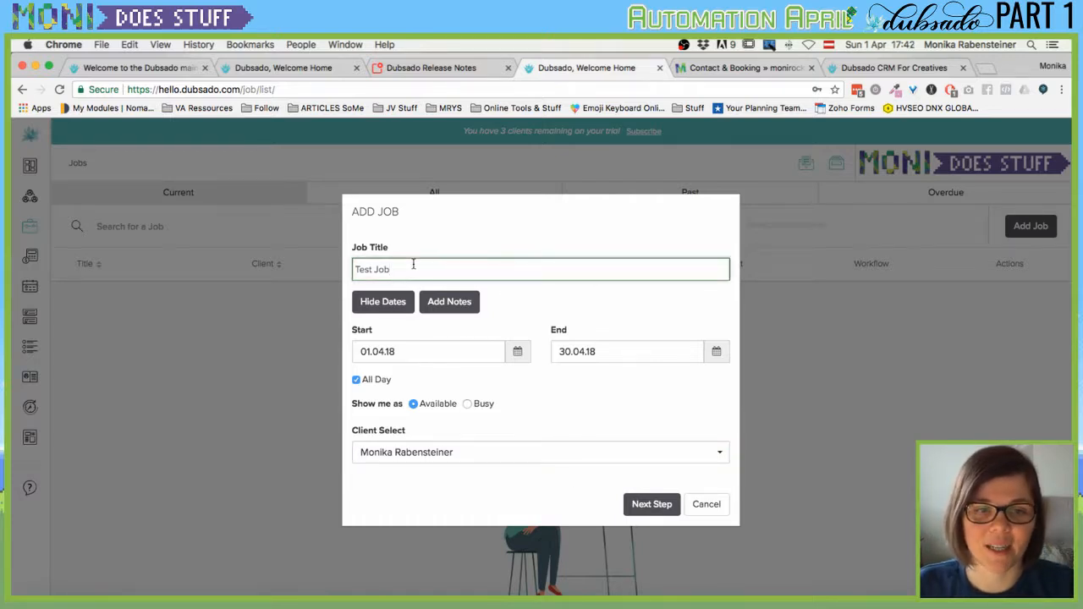
click(644, 505)
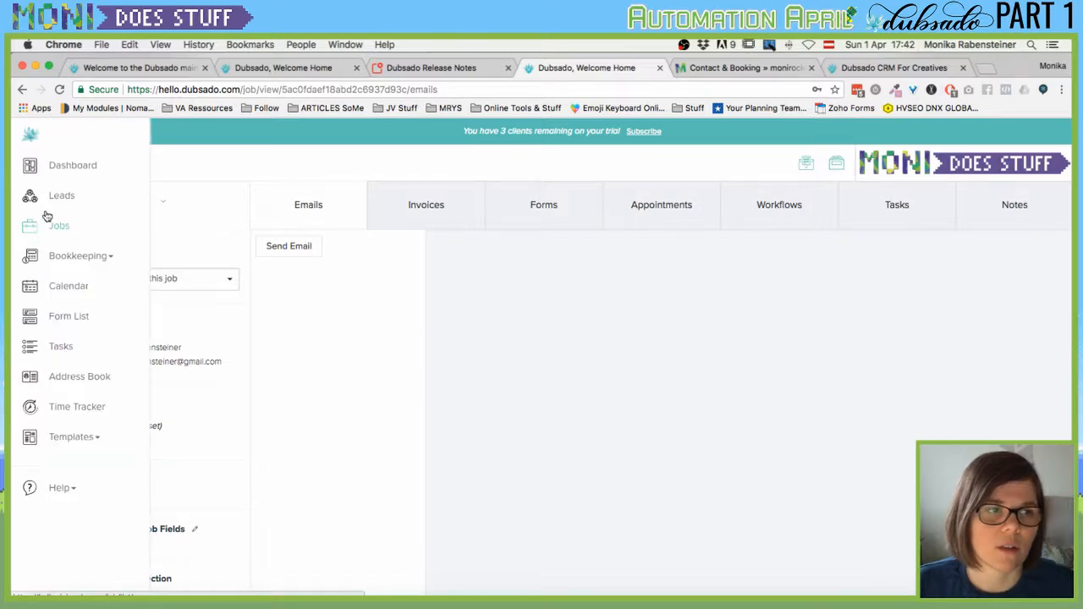
Go from Leads to Jobs, open Test Job, and list the contracts that can be attached.
click(68, 199)
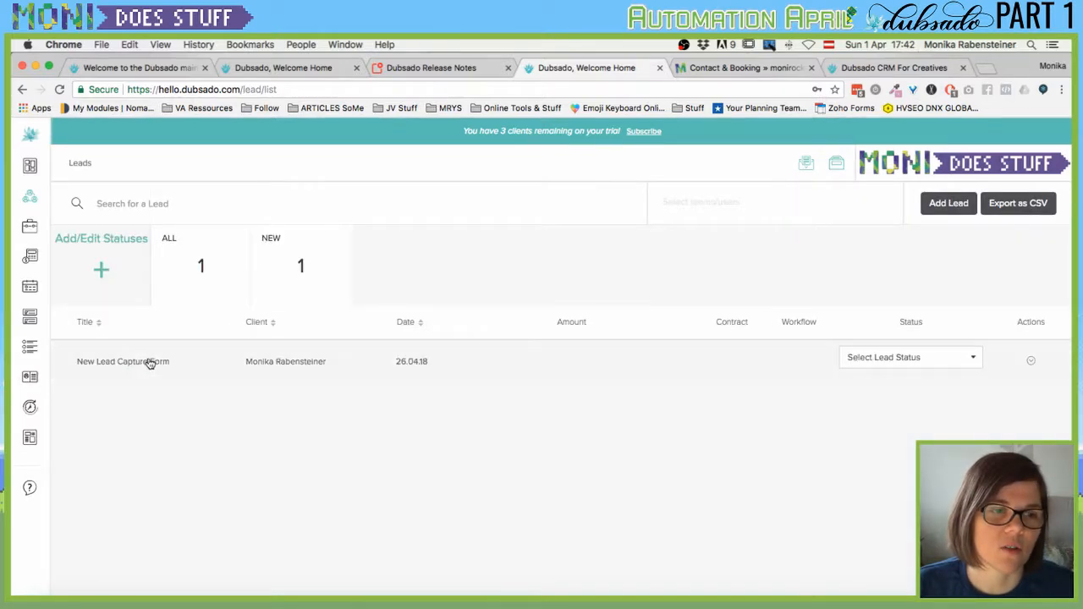
click(149, 363)
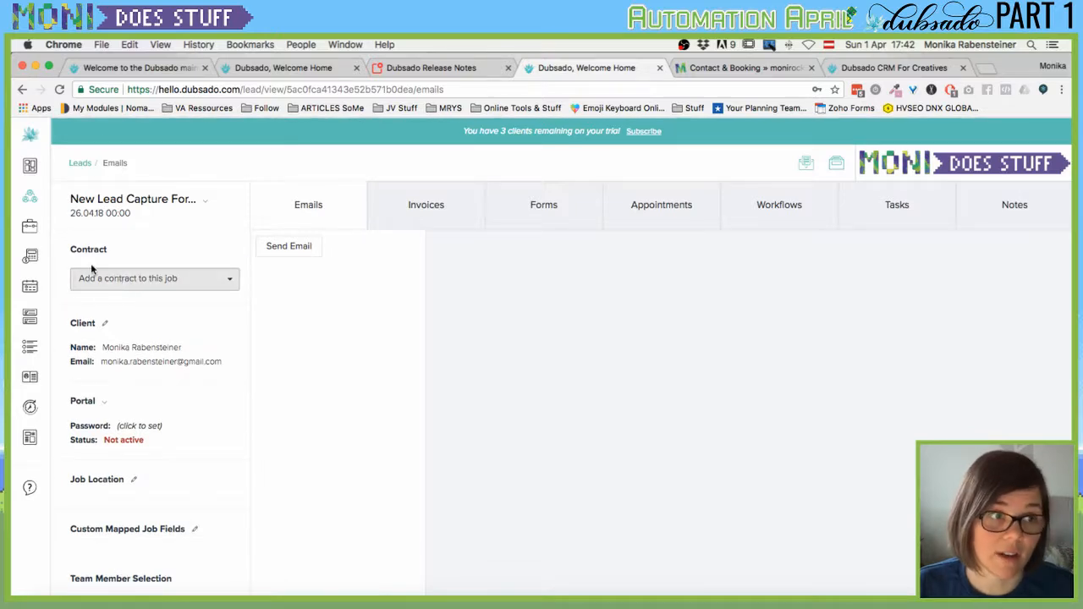
click(41, 227)
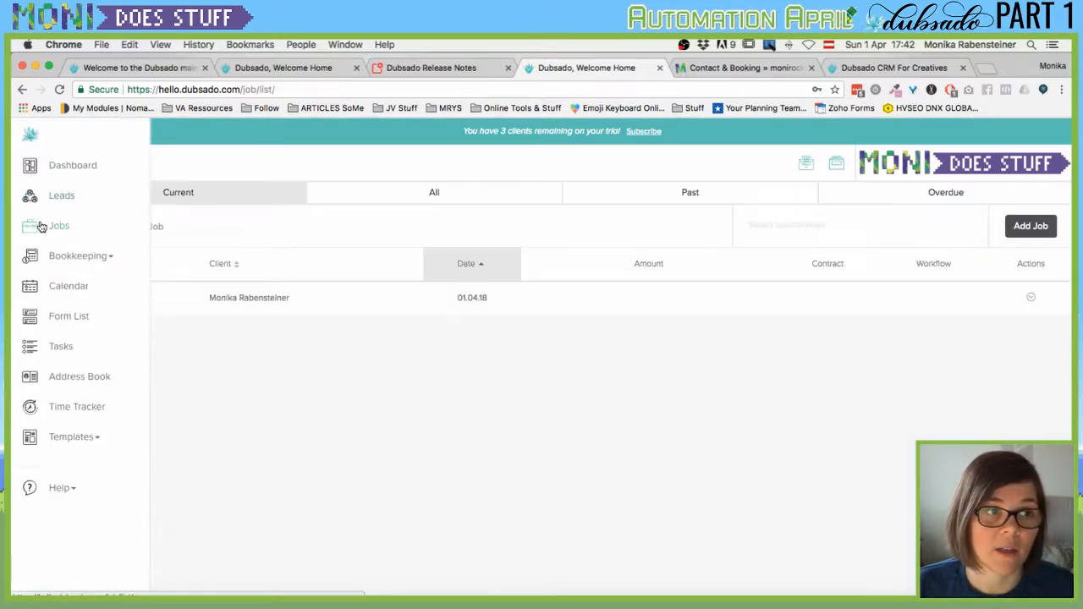
click(239, 309)
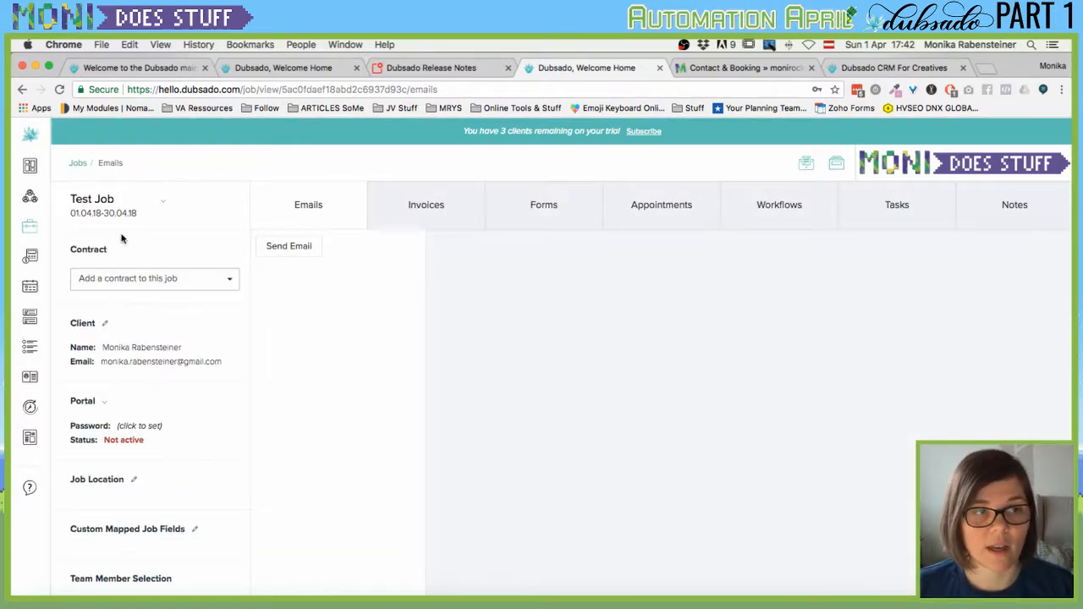
click(113, 281)
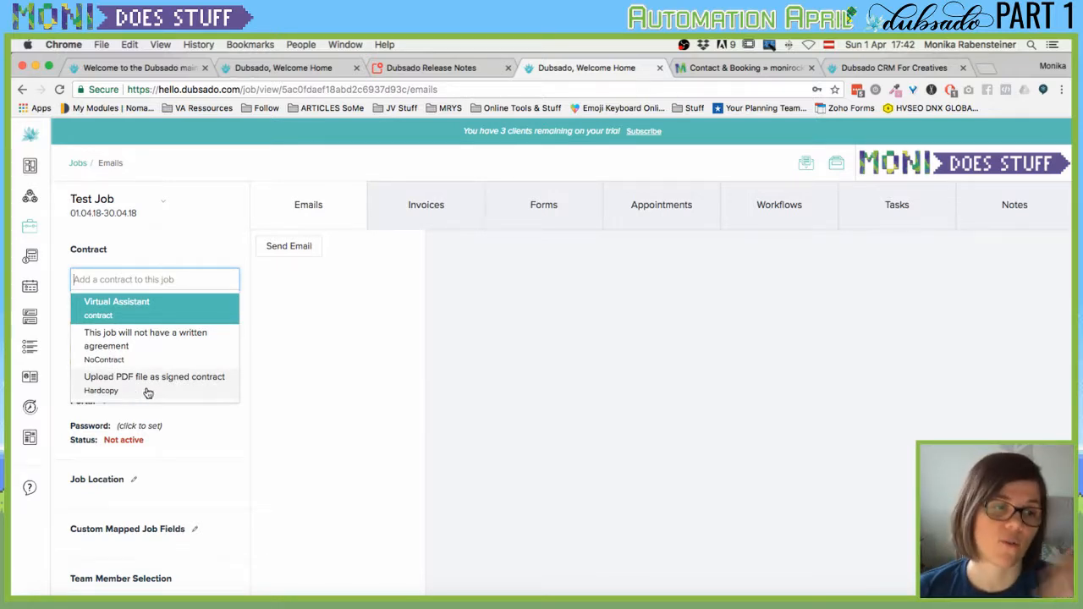
click(439, 454)
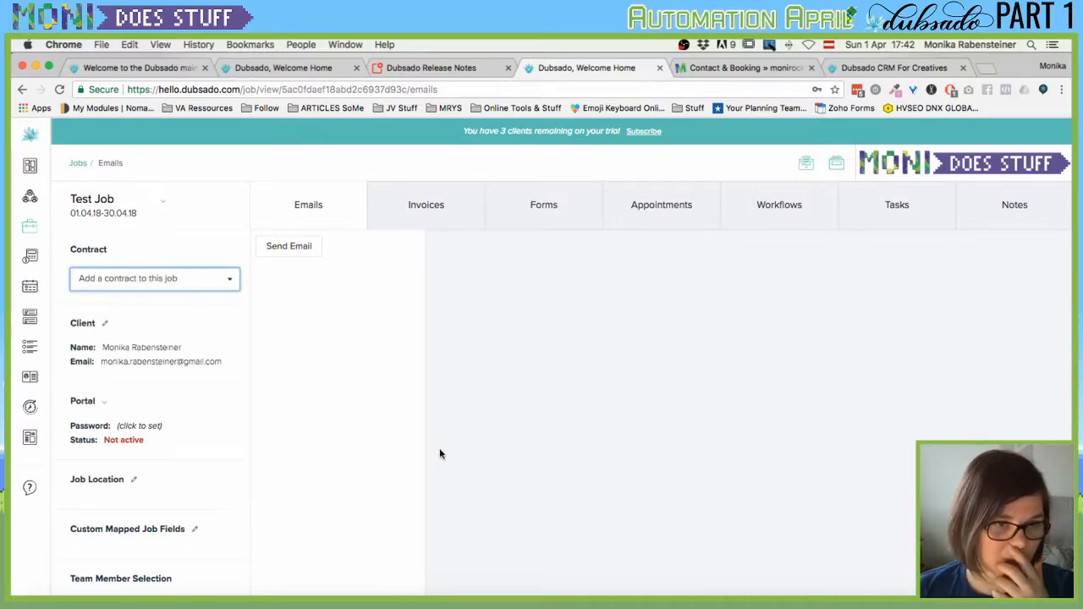
click(105, 324)
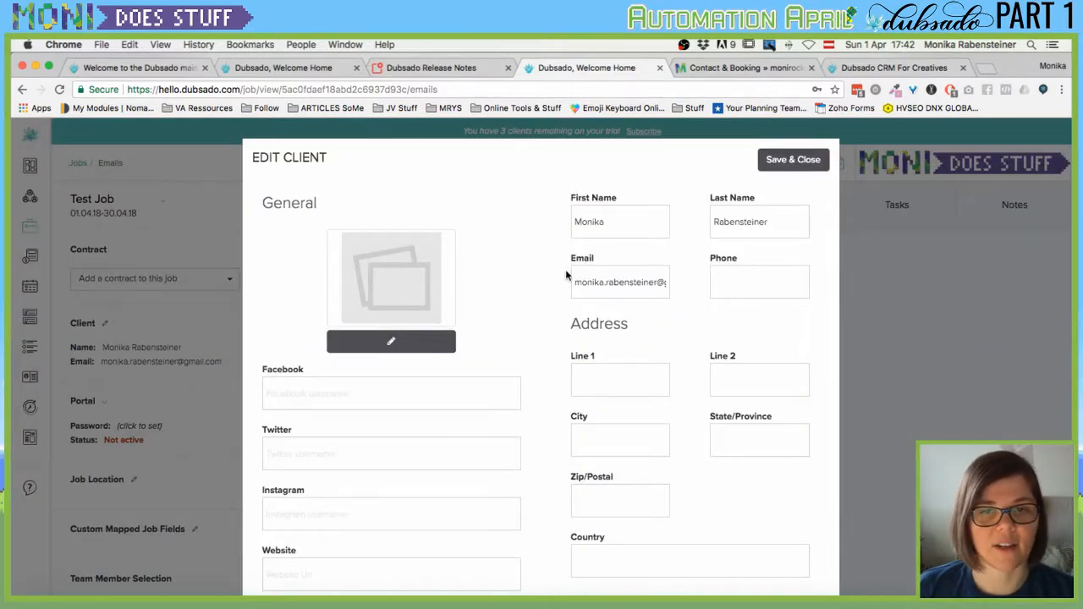
scroll(566, 270, down, 5)
scroll(573, 269, down, 6)
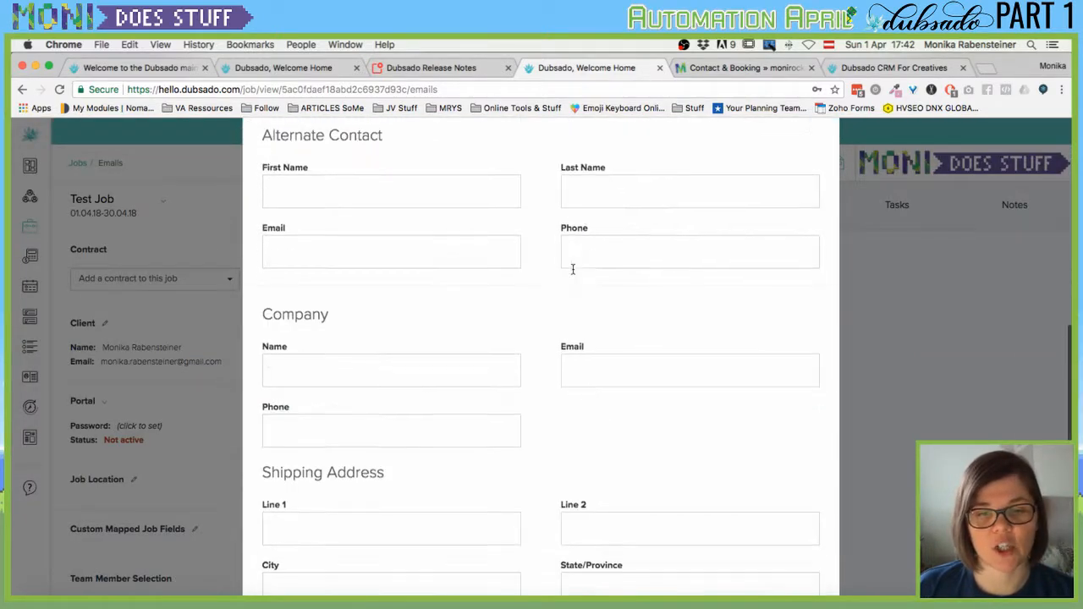
scroll(542, 369, down, 5)
scroll(576, 468, up, 15)
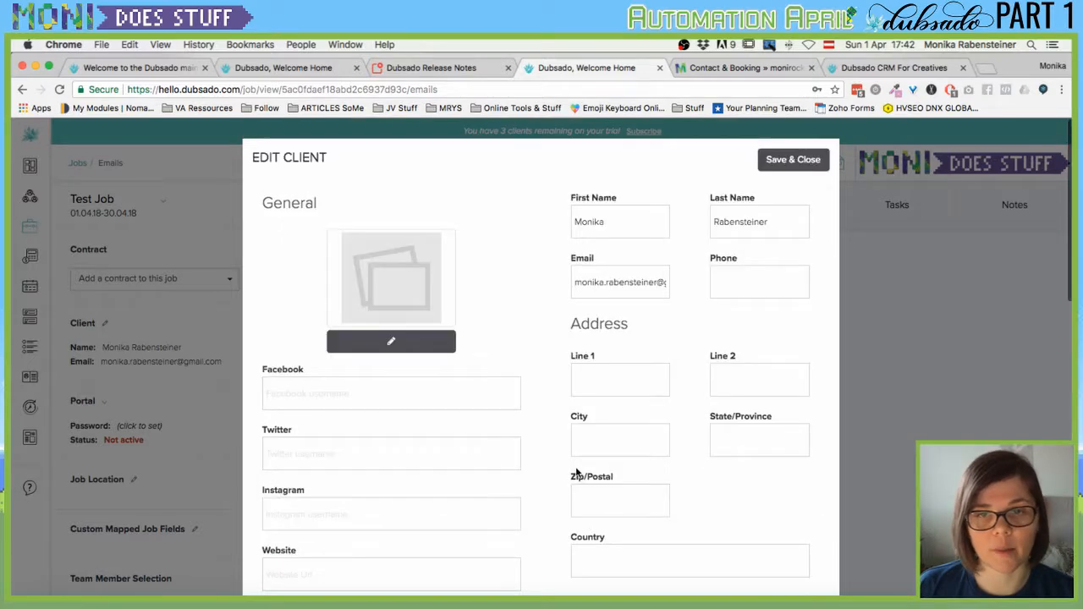
click(786, 168)
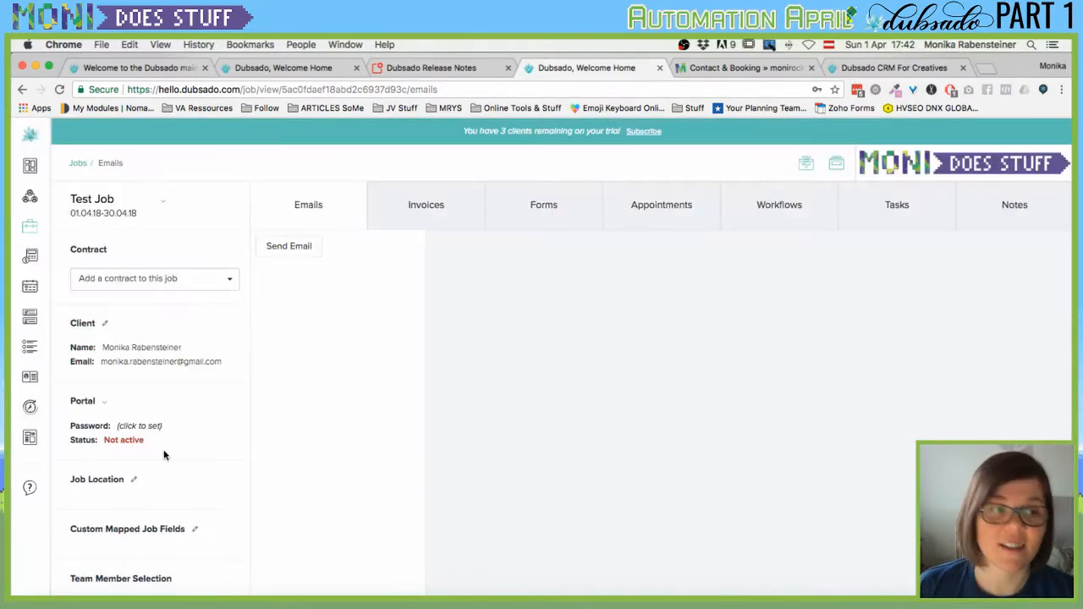
click(104, 401)
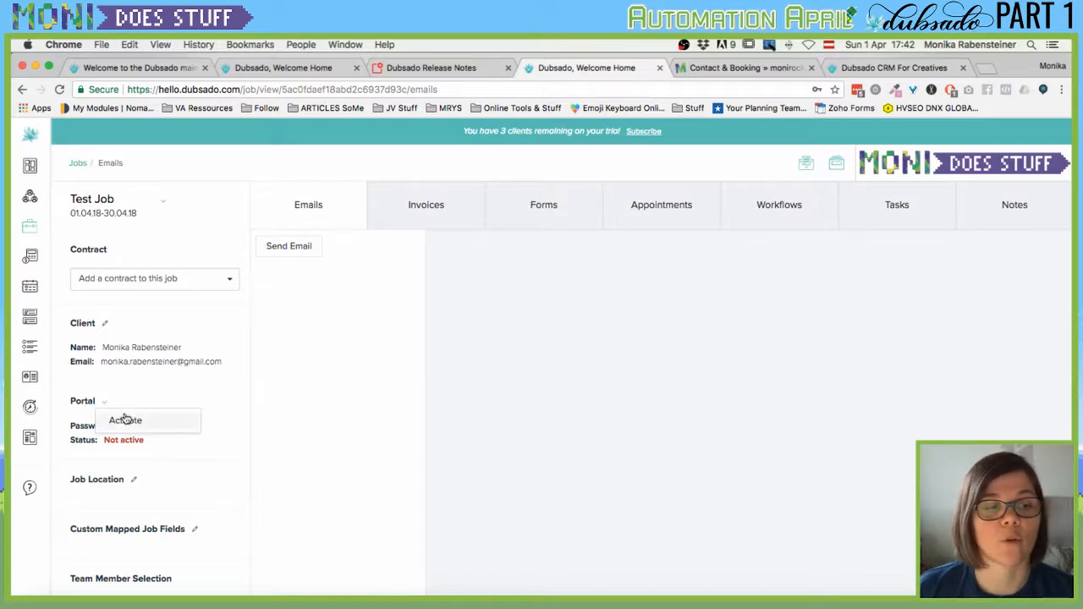
click(132, 479)
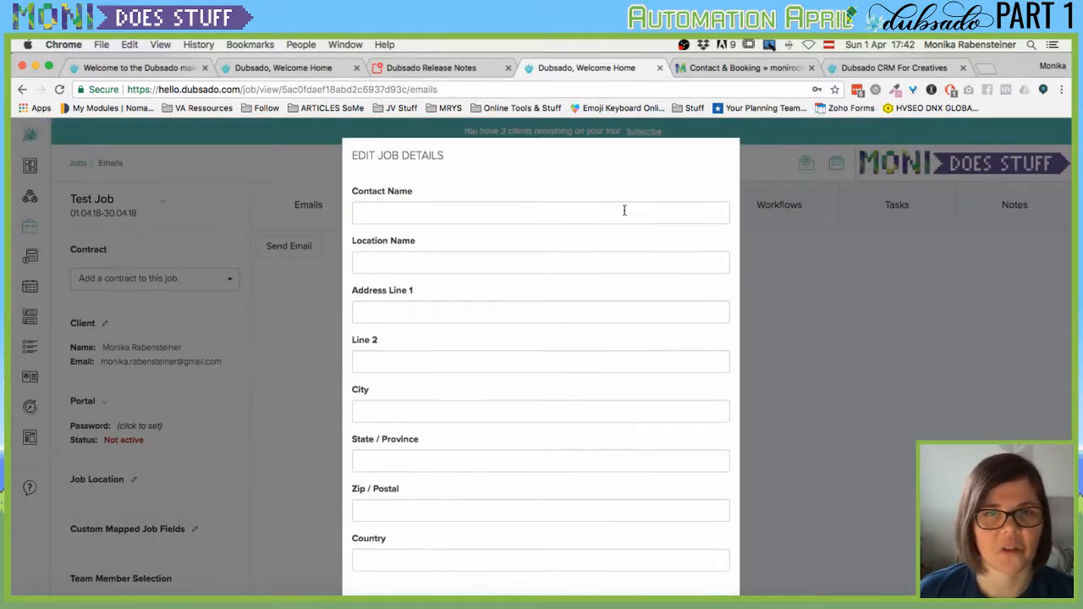
scroll(677, 254, down, 2)
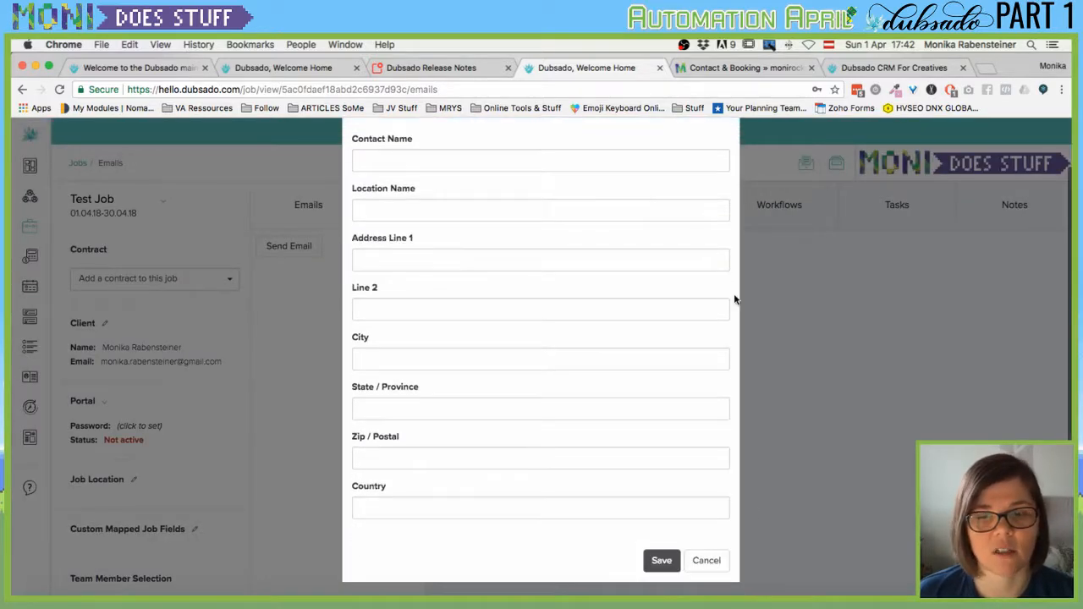
click(705, 562)
scroll(119, 502, down, 1)
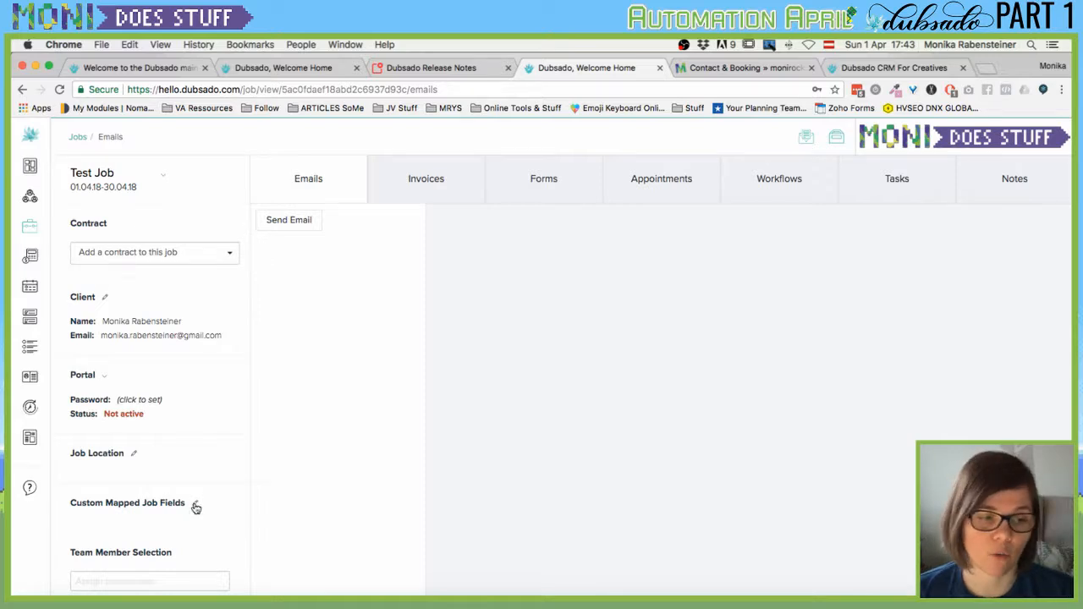
Look through Test Job's Invoices, Forms, Appointments and Tasks sections, then start invoice number 1 dated 04.01.2018.
scroll(212, 513, down, 1)
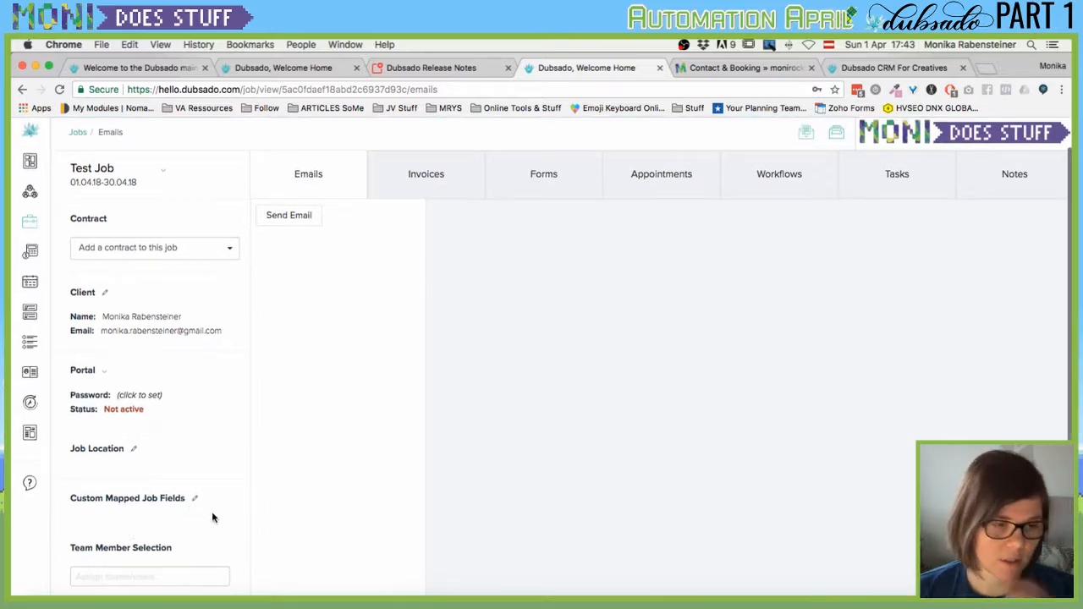
click(426, 183)
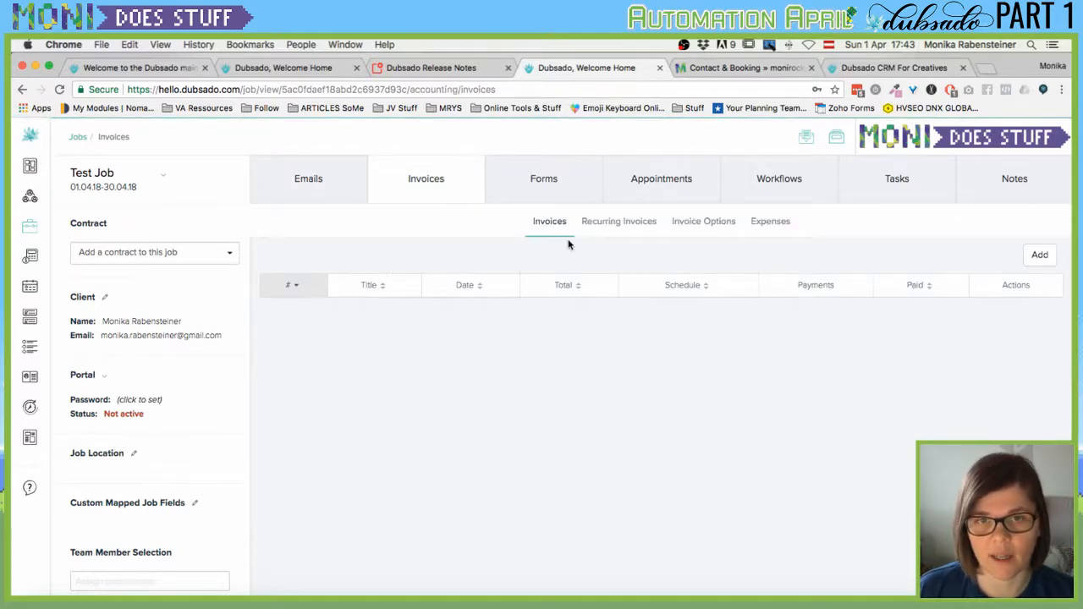
click(542, 184)
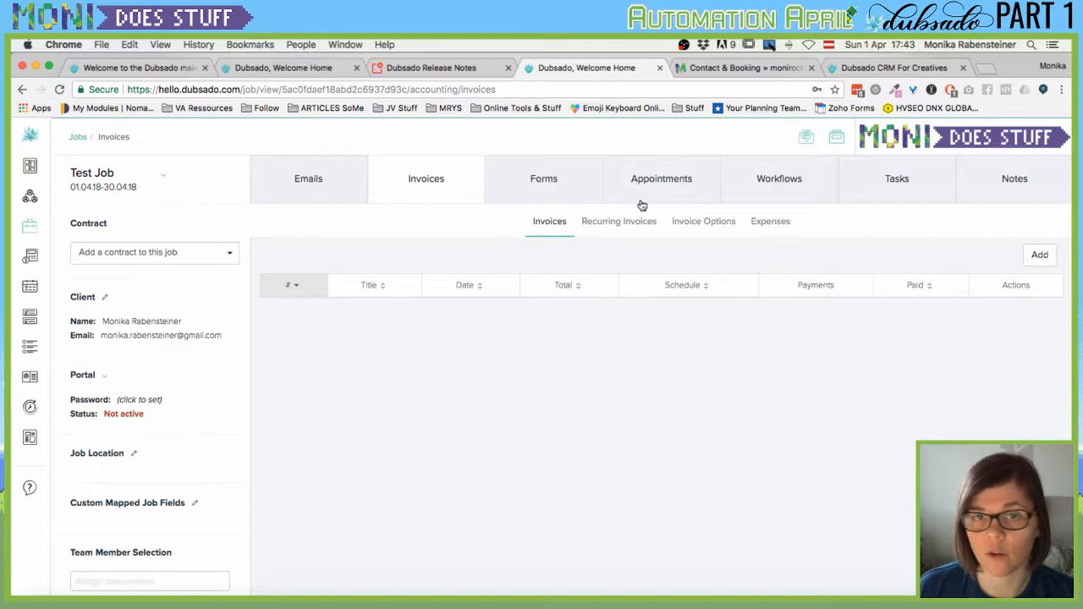
click(692, 190)
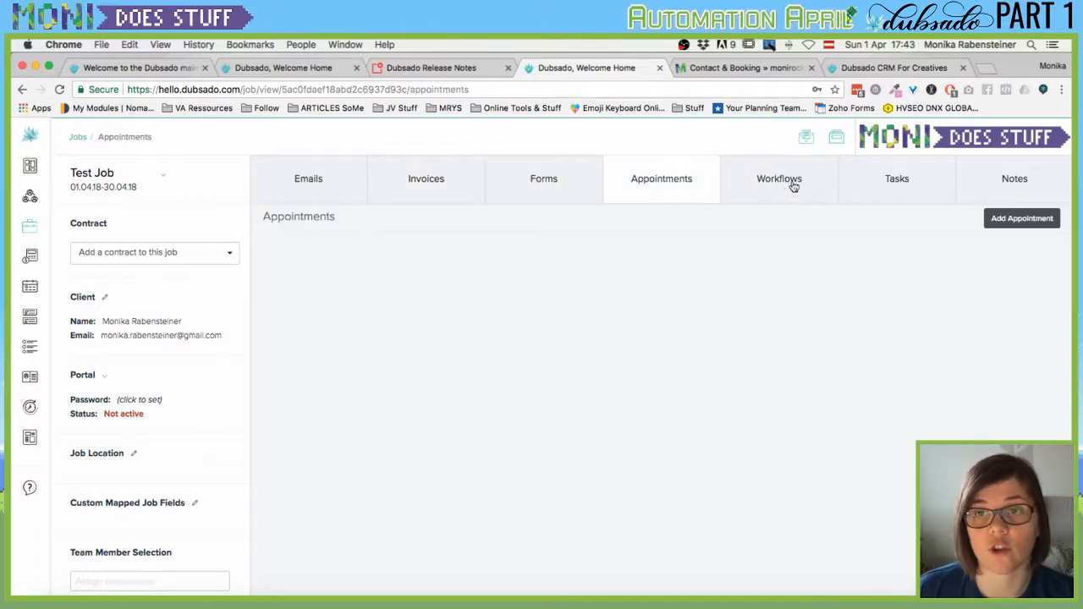
click(903, 186)
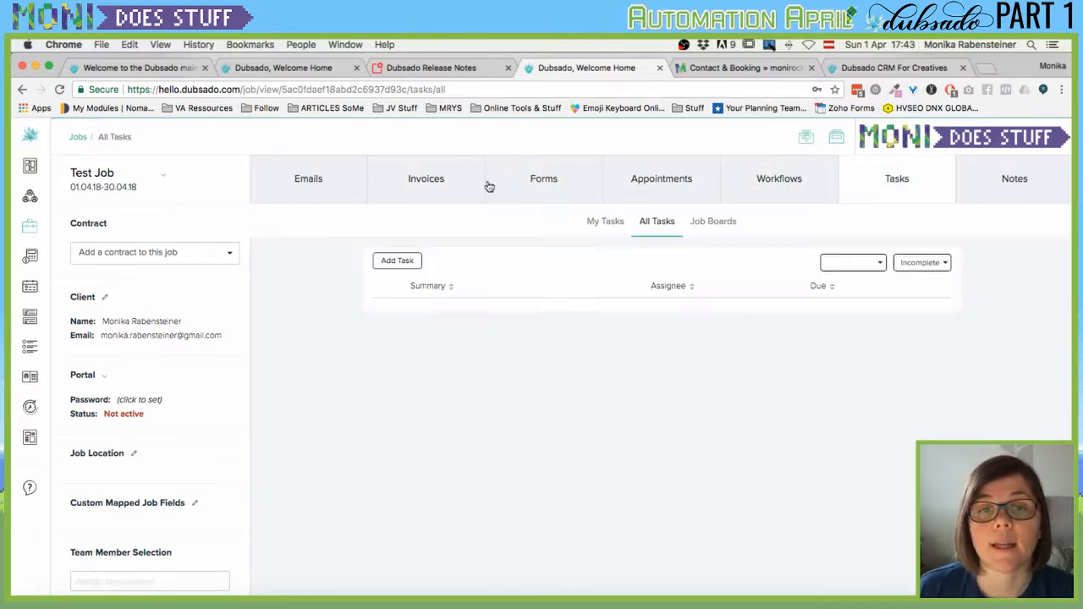
click(540, 187)
click(431, 187)
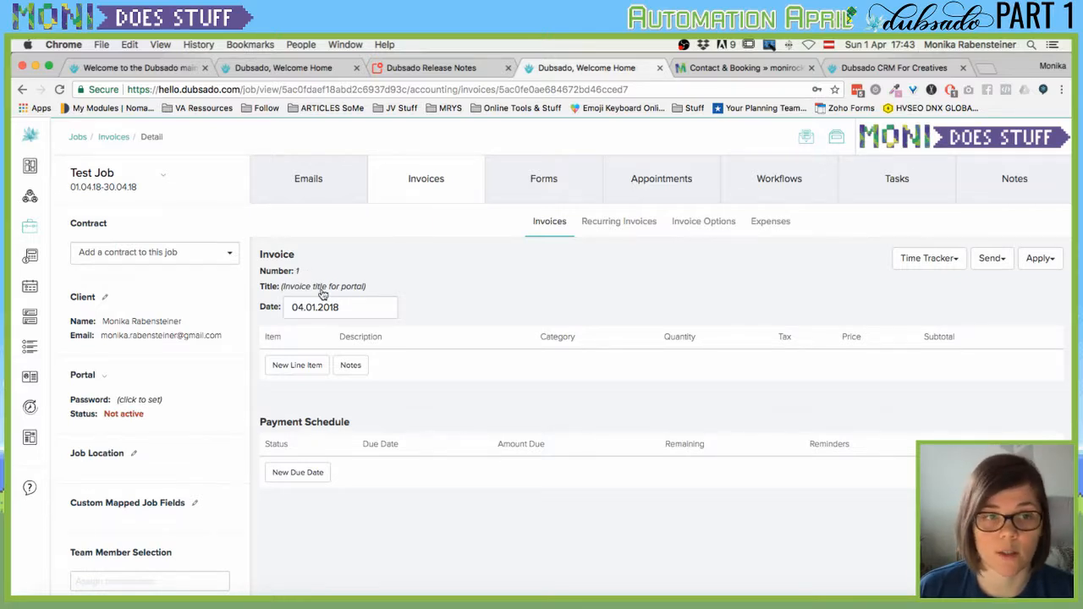
click(323, 293)
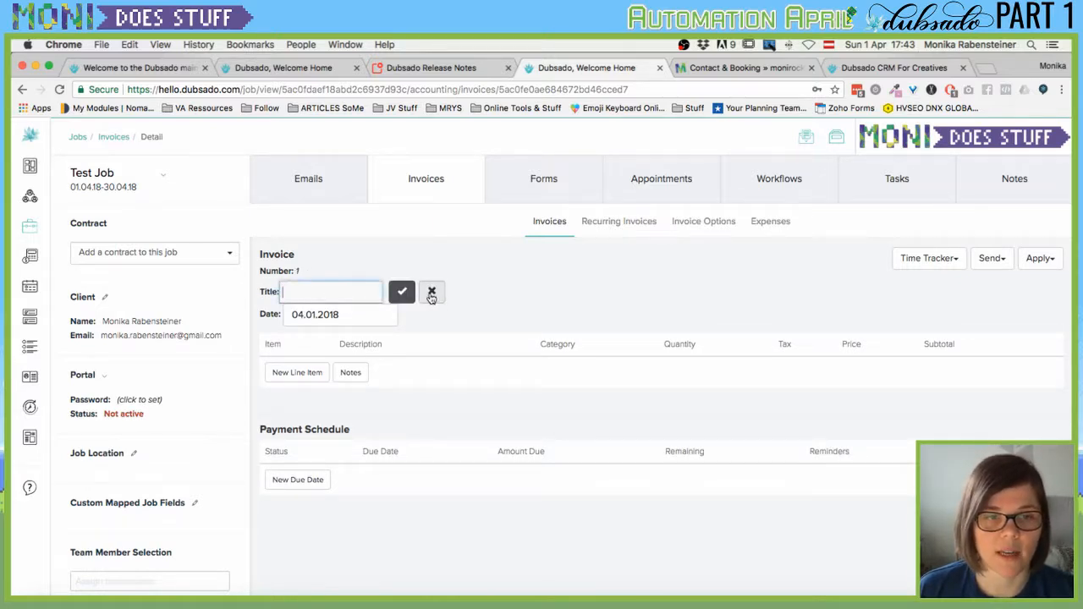
Add a Virtual Assistance line item with a short description, quantity 1, priced €500,00.
click(431, 291)
click(312, 365)
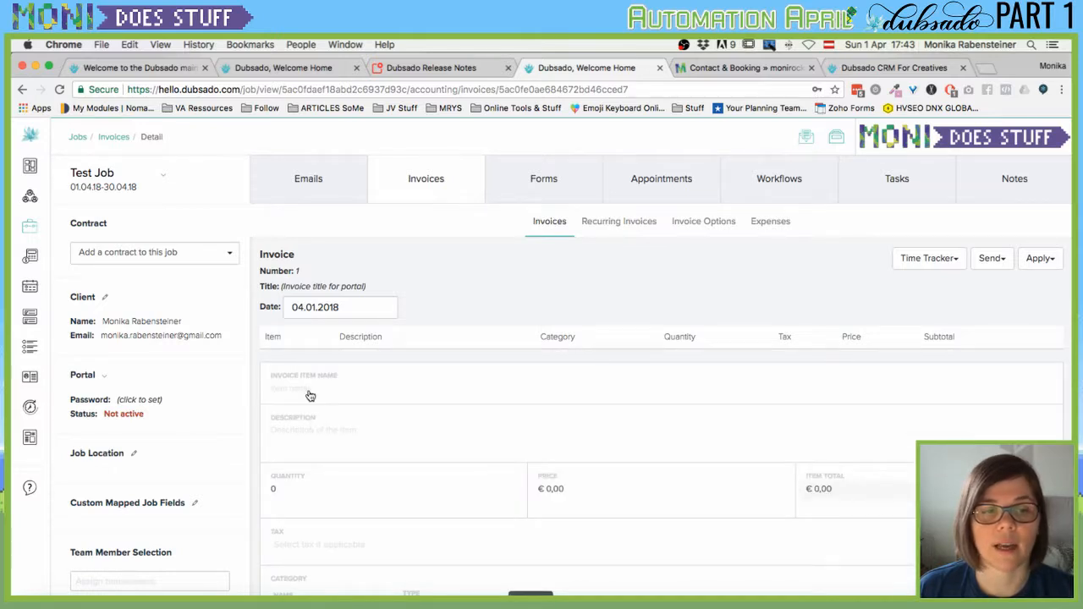
text(Vir)
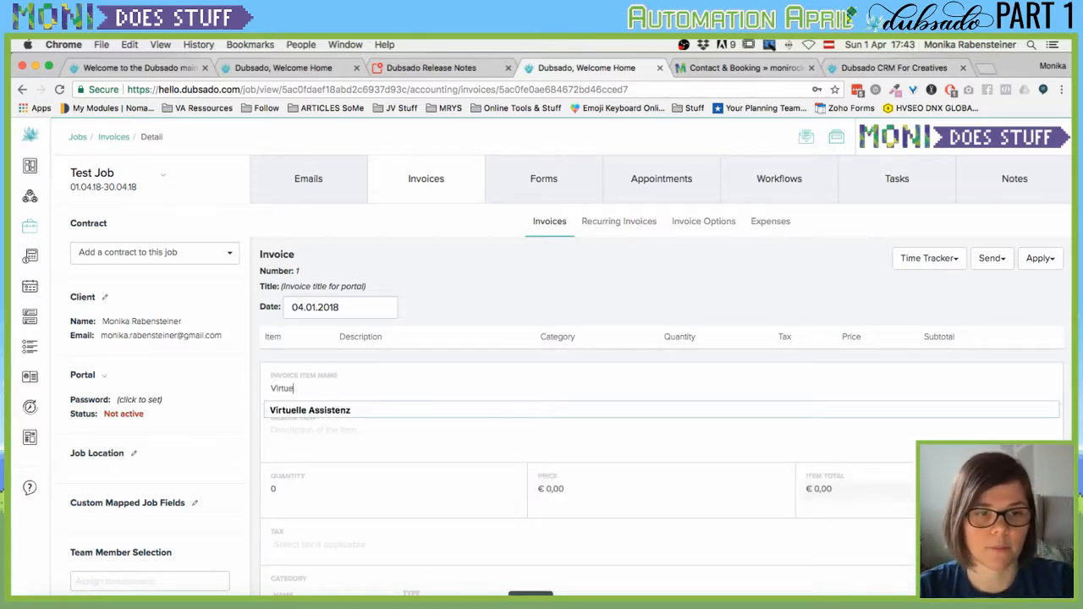
text(tuel Assistance)
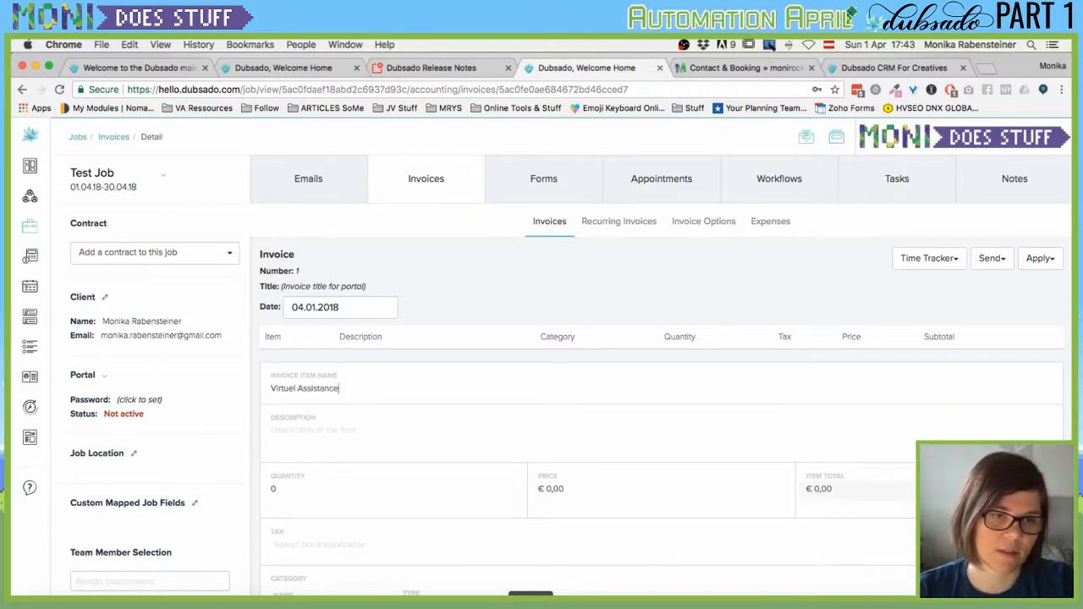
click(302, 430)
text(asdfasdfsdf)
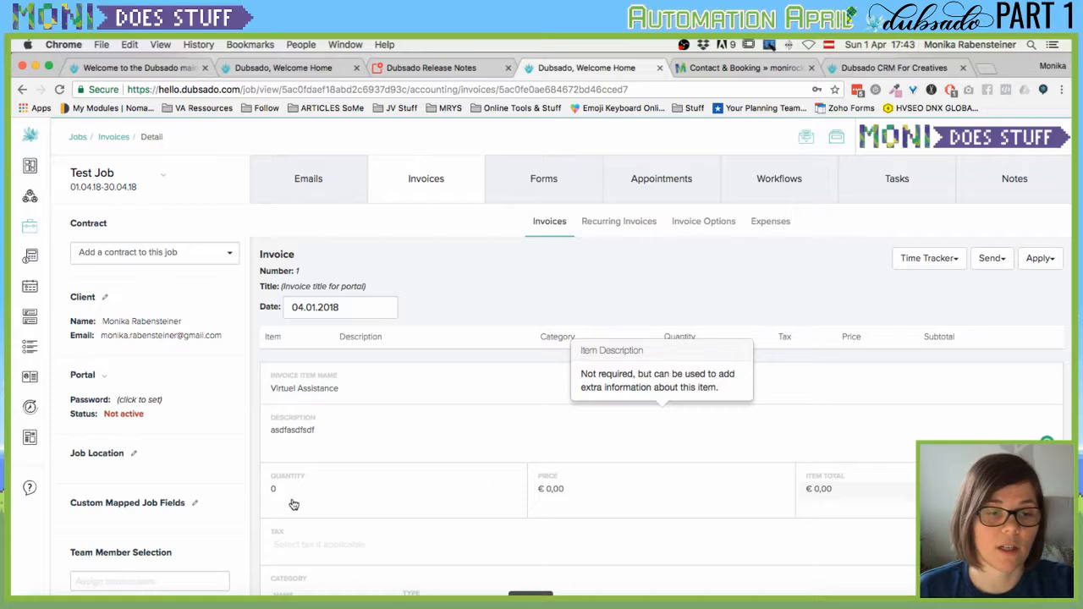
click(293, 499)
text(1)
click(551, 490)
text(500)
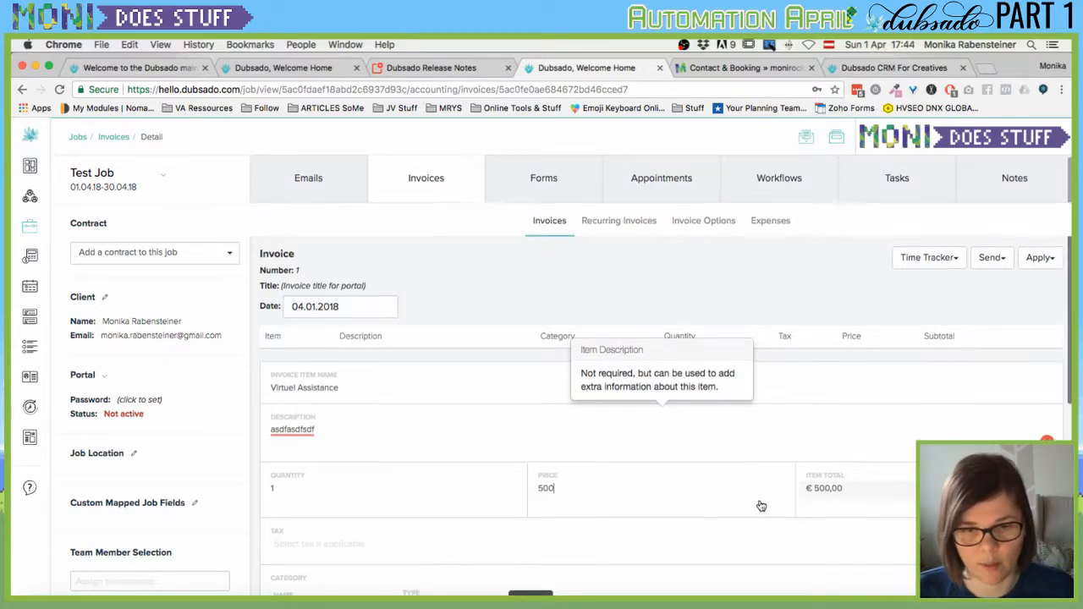
scroll(757, 505, down, 3)
click(313, 435)
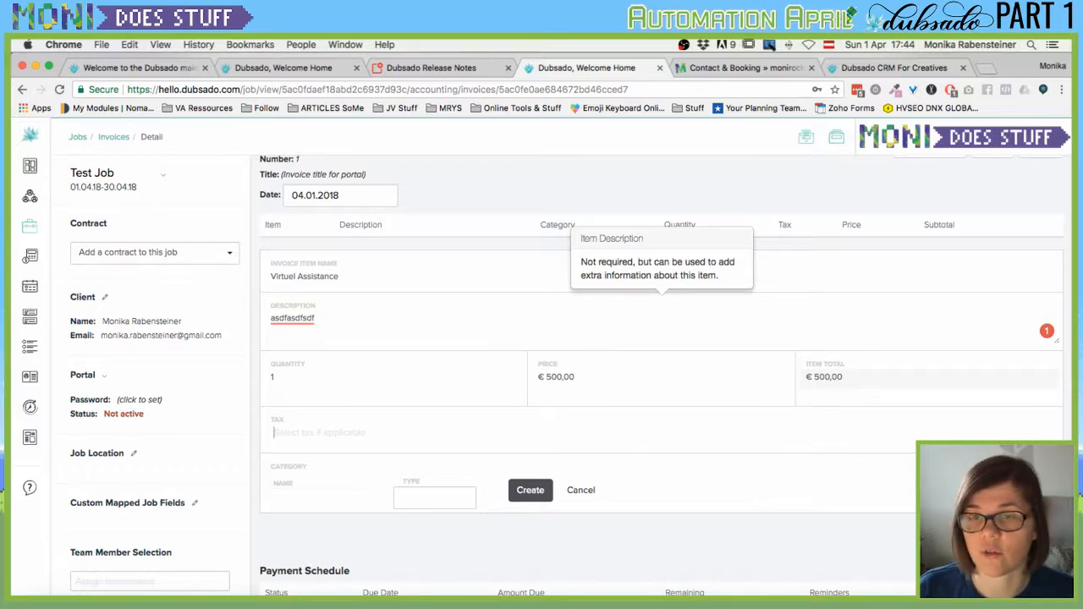
click(1032, 526)
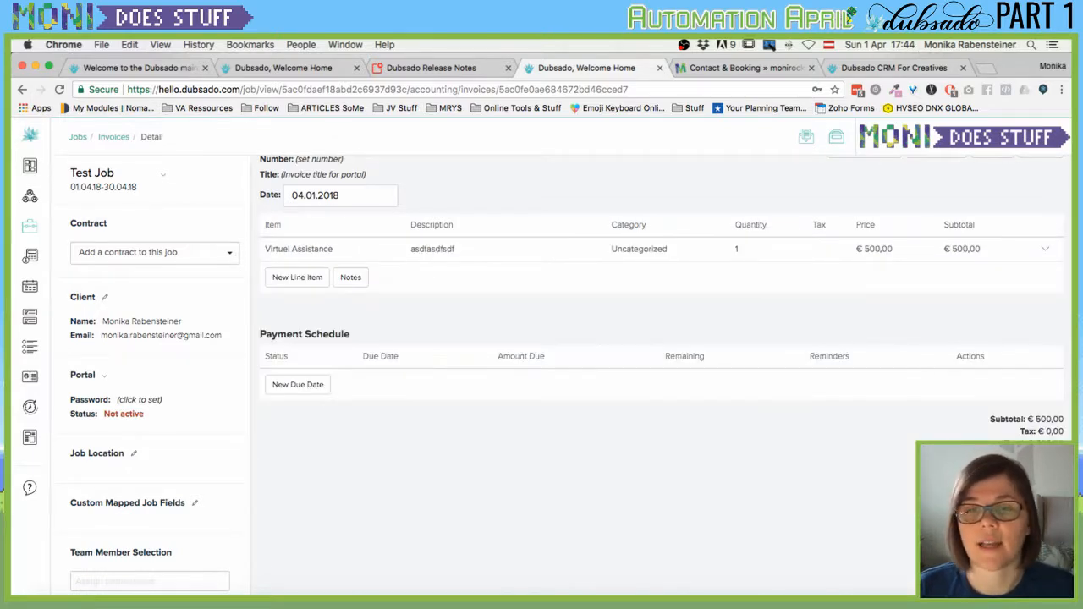
Preview the invoice e-mail without sending it, then open the client-facing invoice in a new tab.
scroll(454, 495, up, 2)
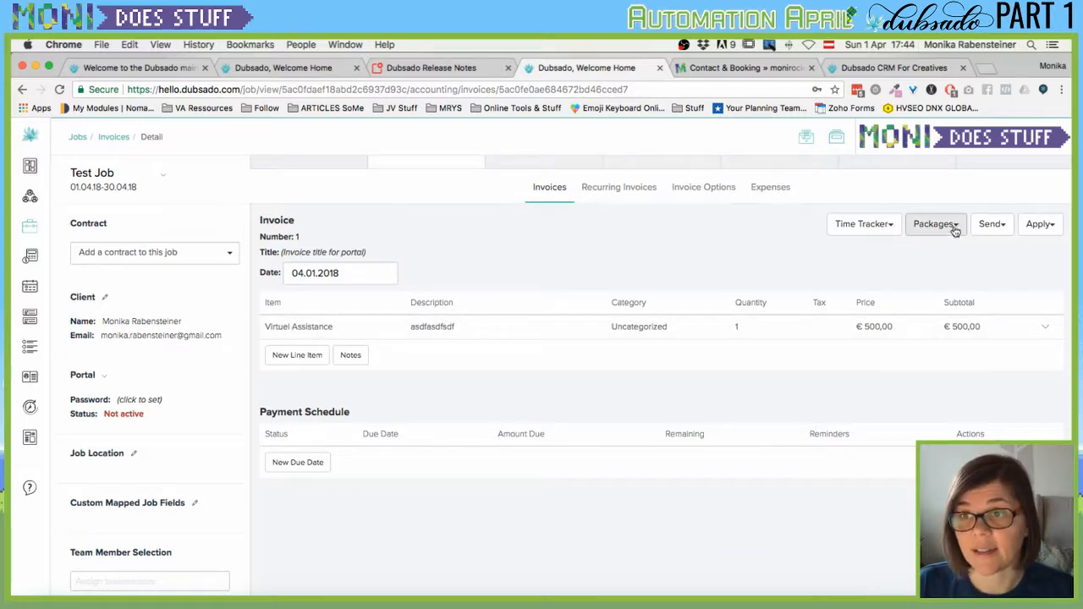
scroll(897, 284, up, 1)
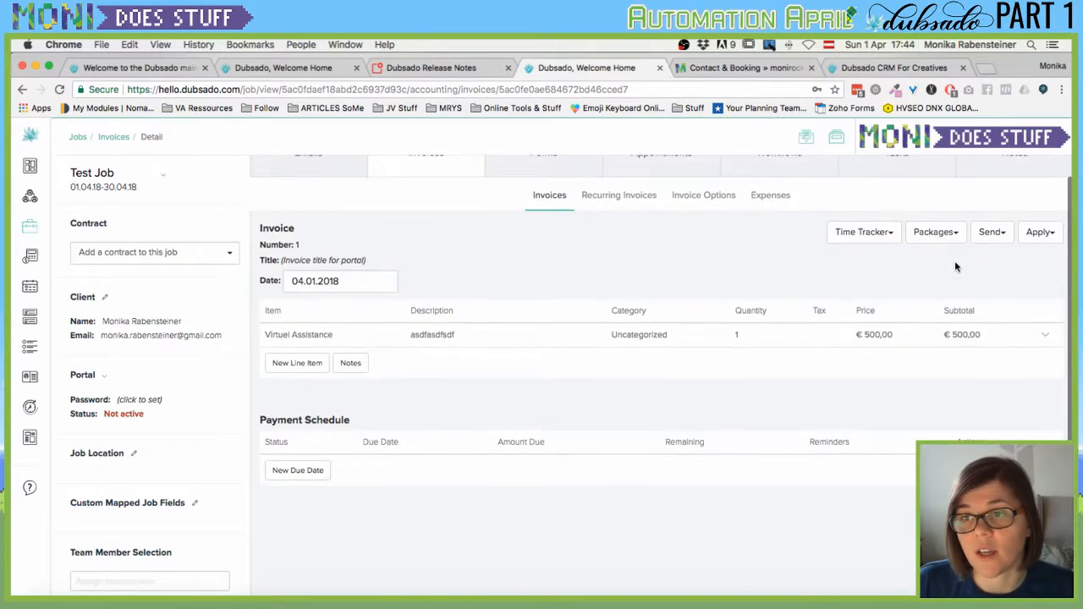
click(1003, 236)
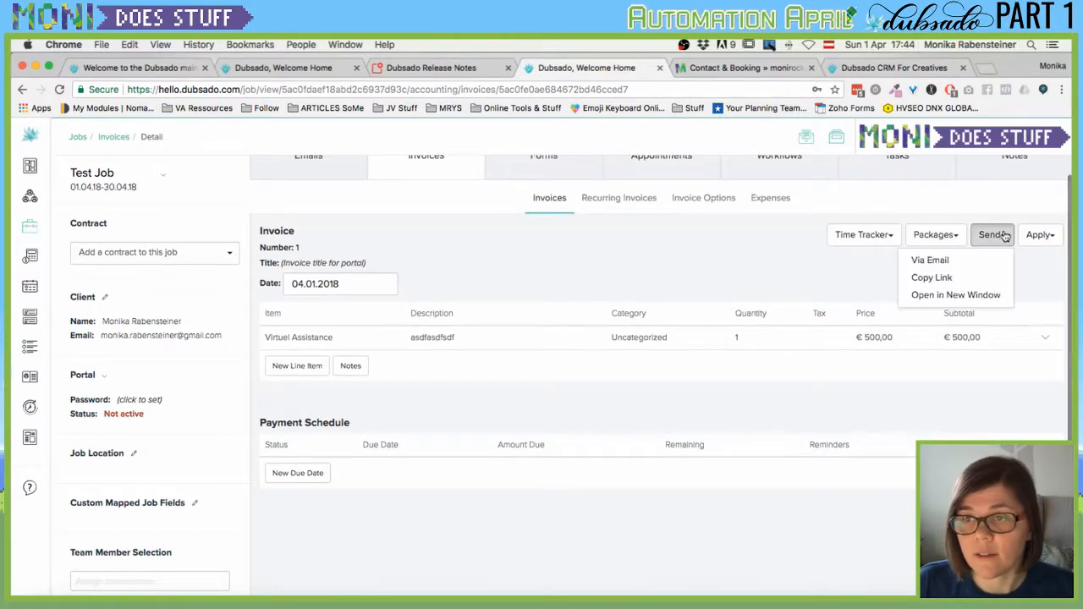
click(929, 263)
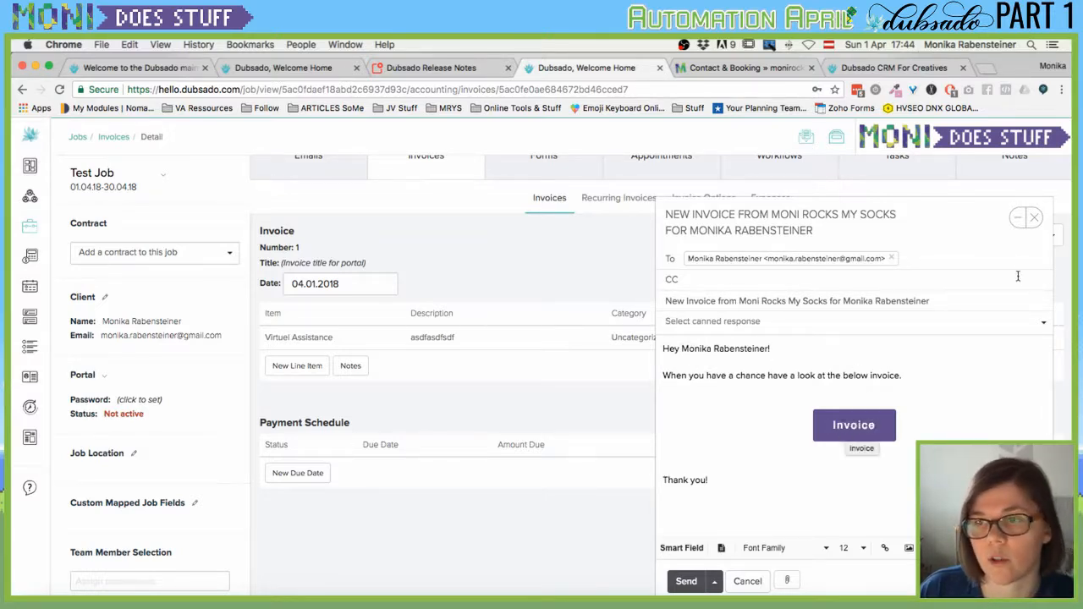
click(1035, 219)
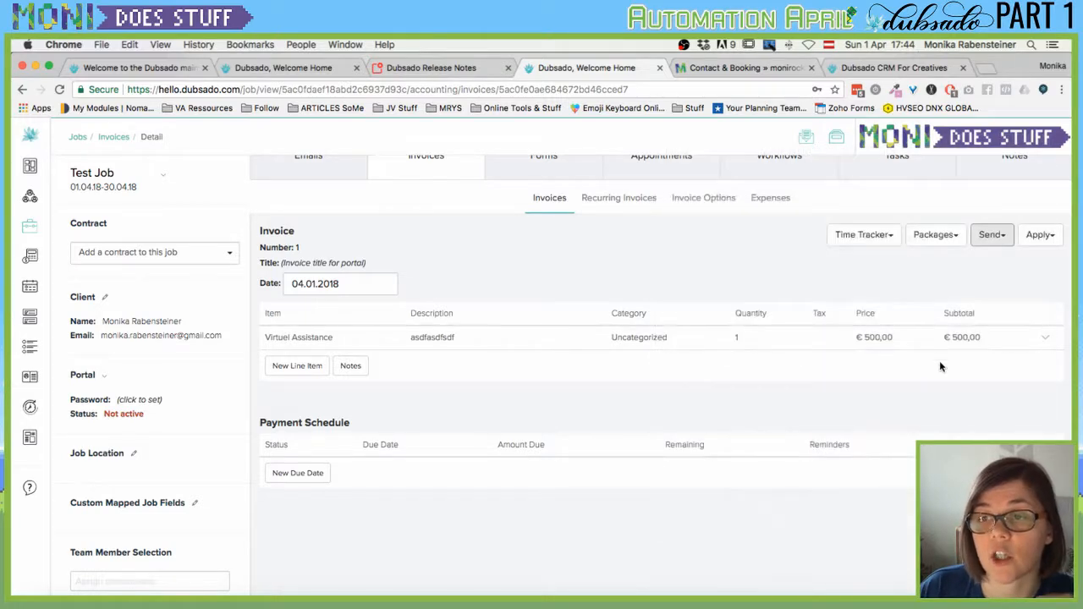
click(992, 236)
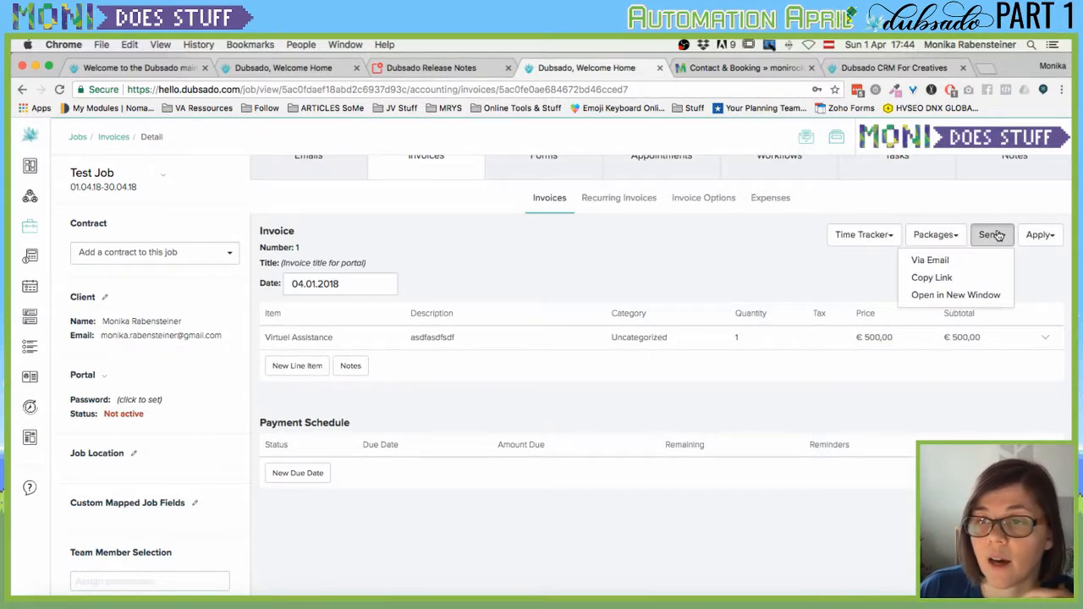
click(931, 297)
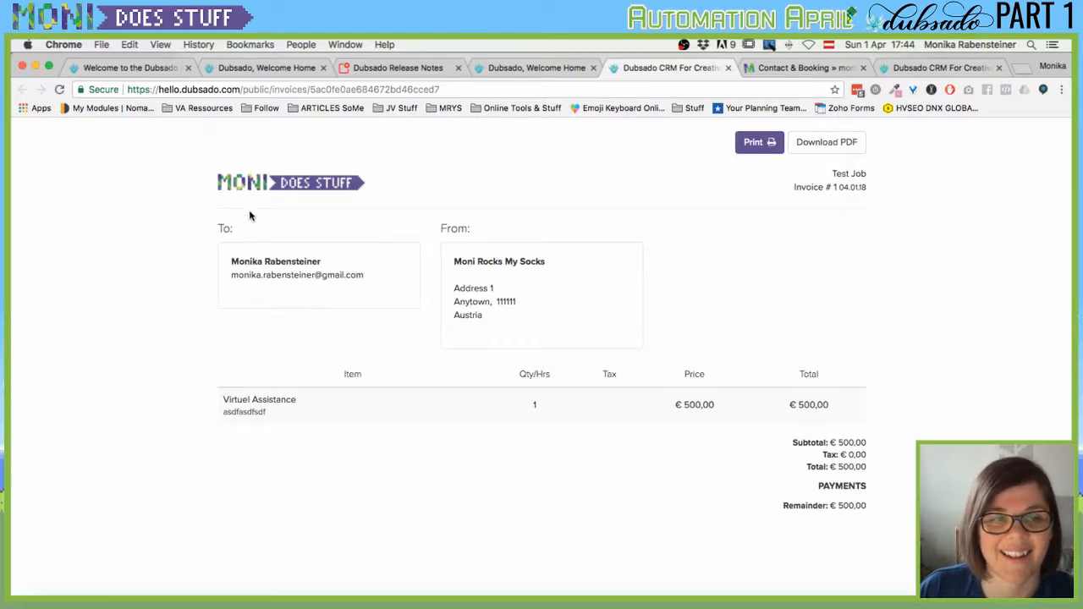
Review the public Invoice #1 page showing €500,00 total, then close that tab.
scroll(833, 491, down, 1)
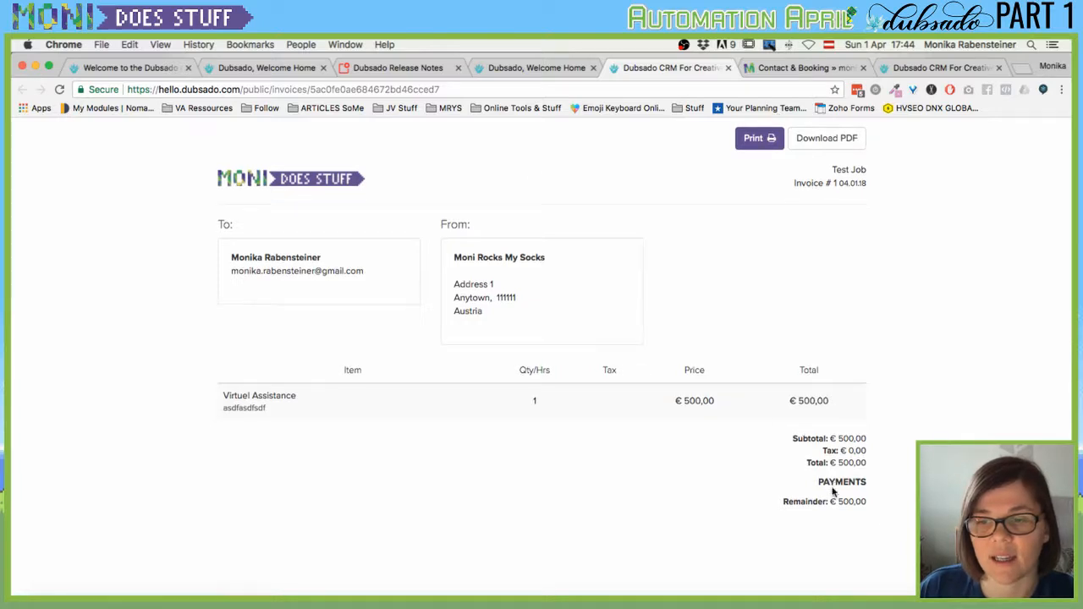
scroll(834, 490, up, 1)
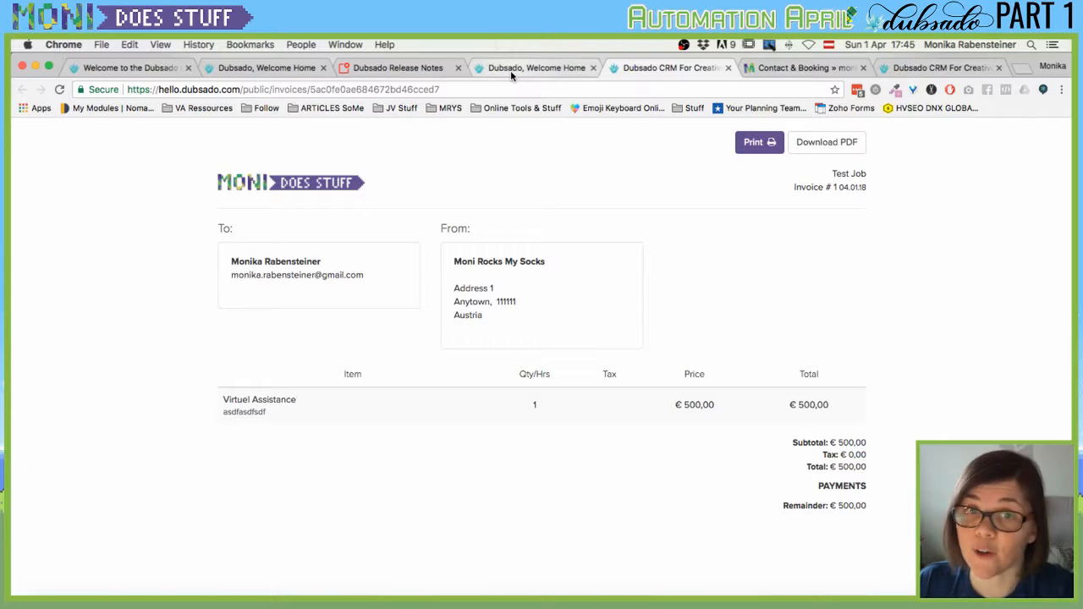
click(728, 68)
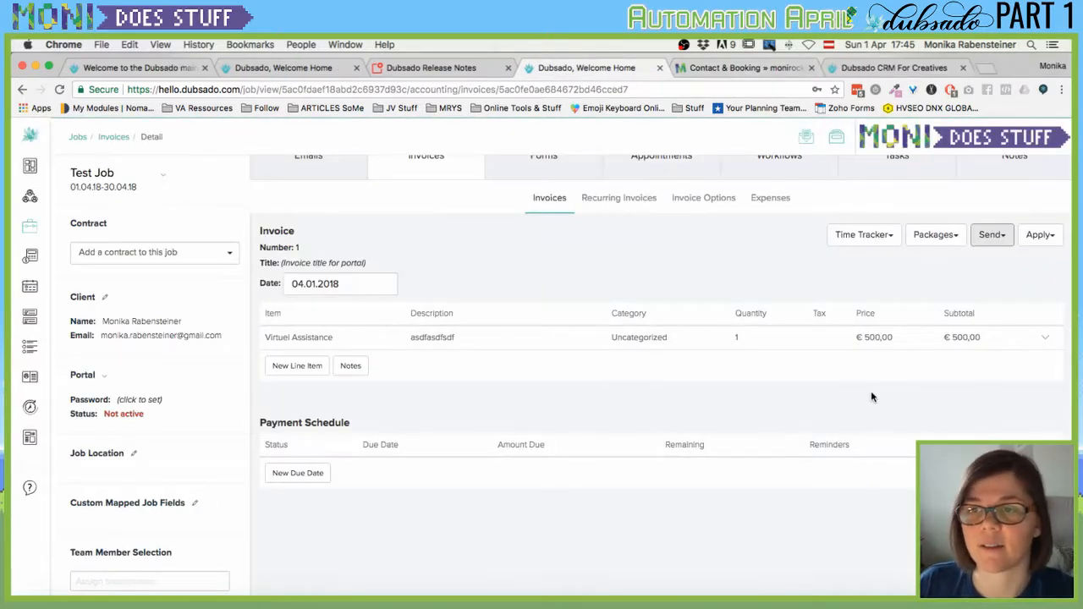
Open the invoice's time tracking options for Test Job.
click(895, 243)
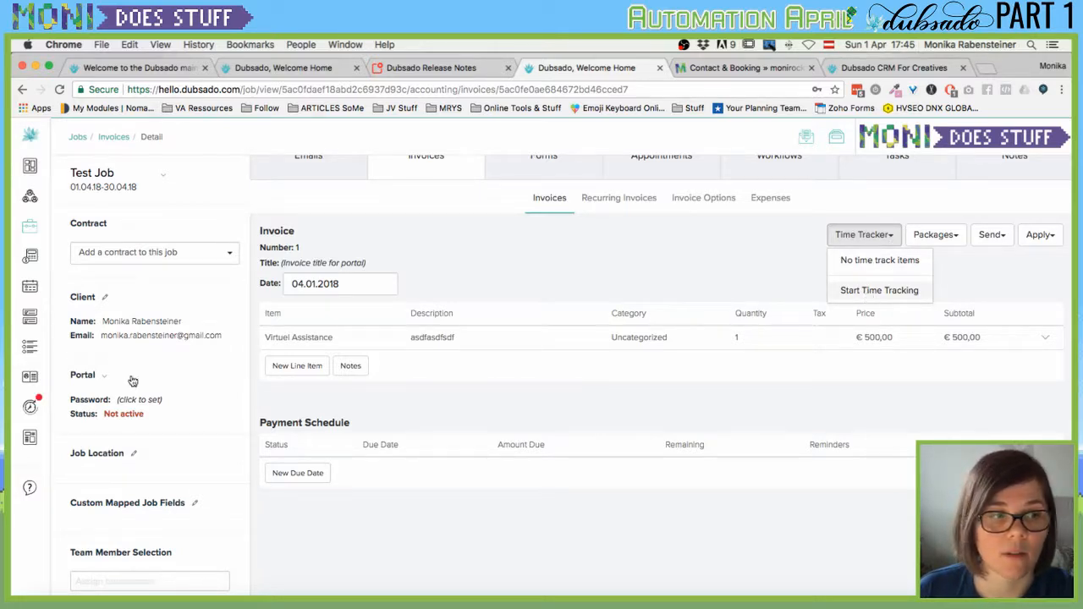
mouse_move(30, 403)
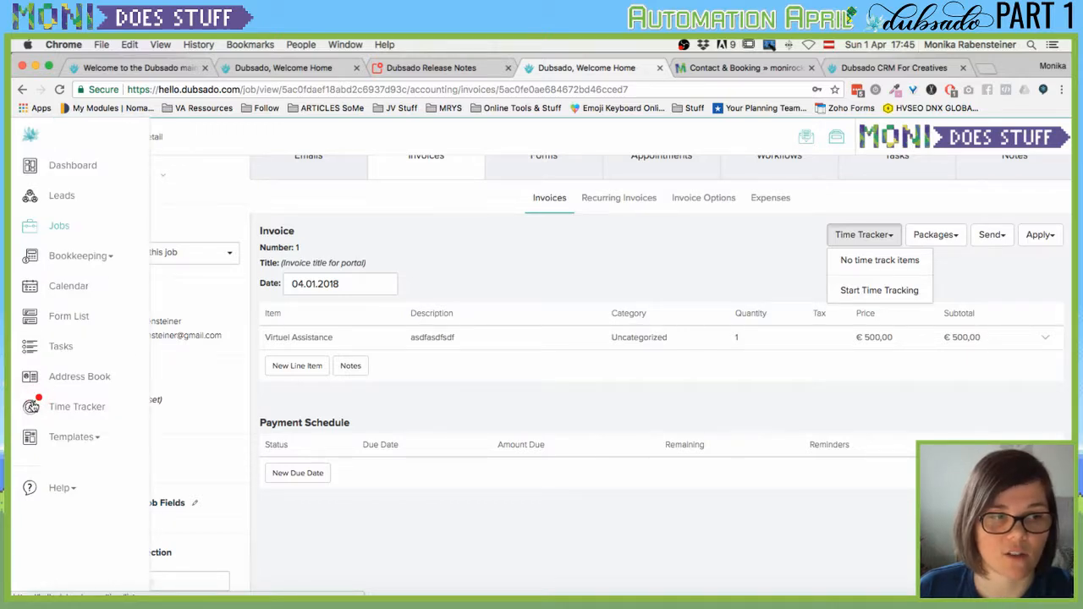
click(819, 242)
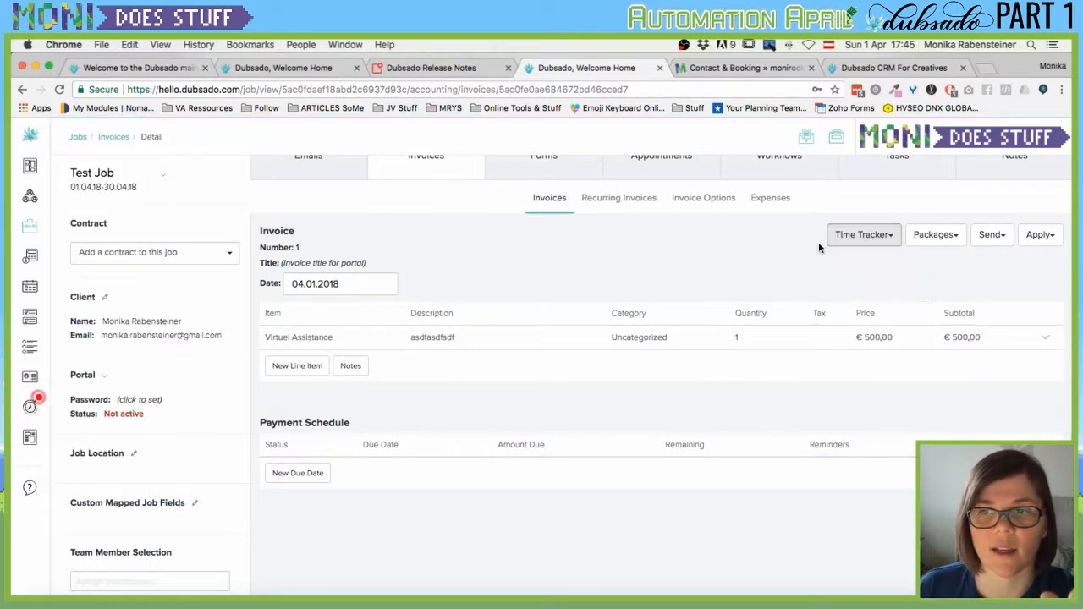
click(892, 237)
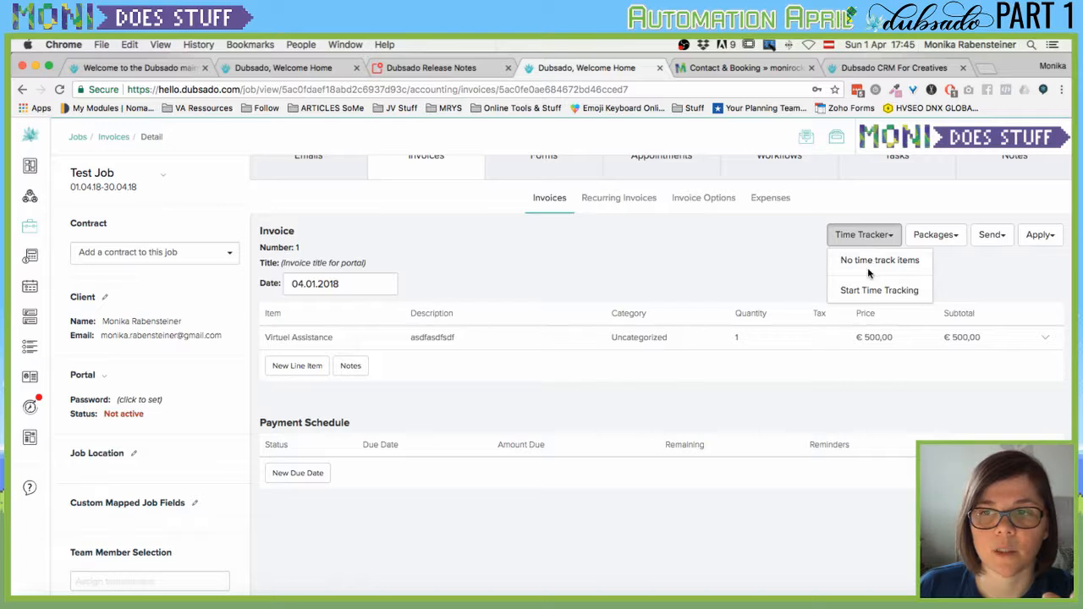
Stop the 13-second Test Job timer, apply it to the invoice, and check Invoiced entries.
click(74, 406)
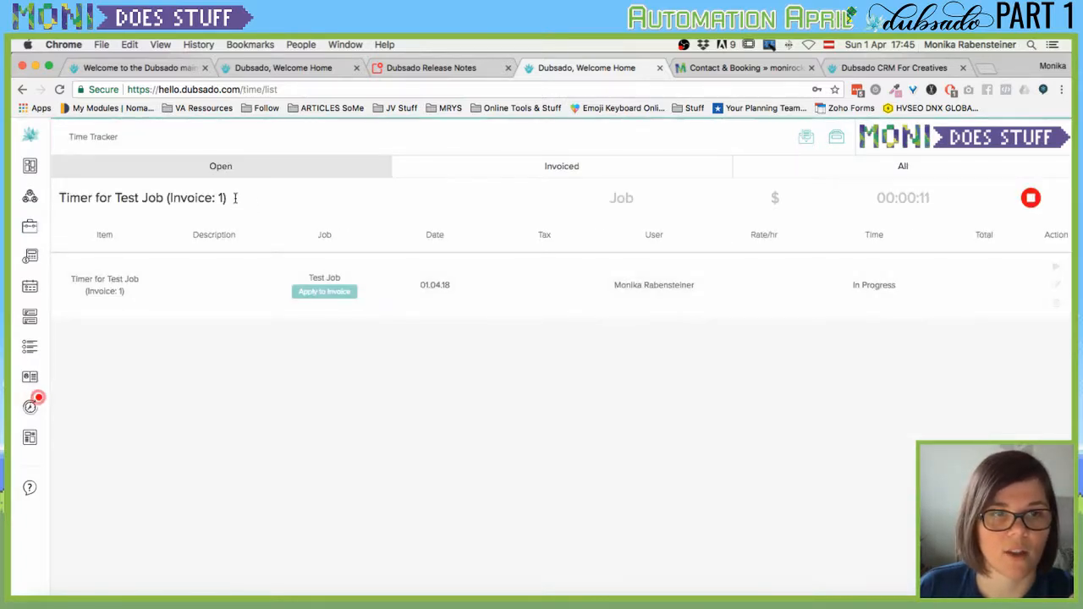
click(1031, 197)
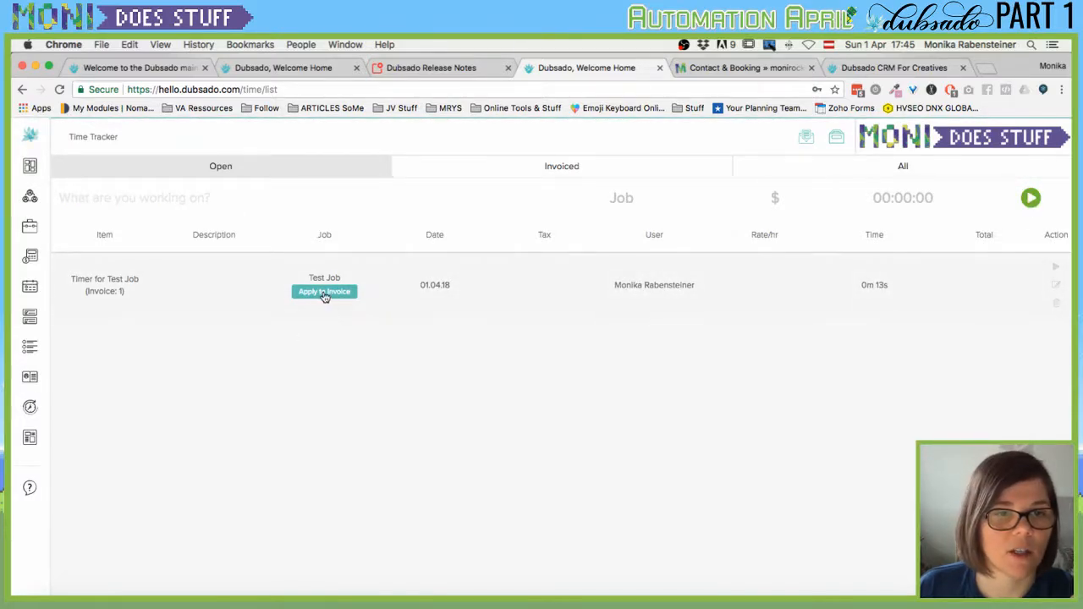
click(324, 292)
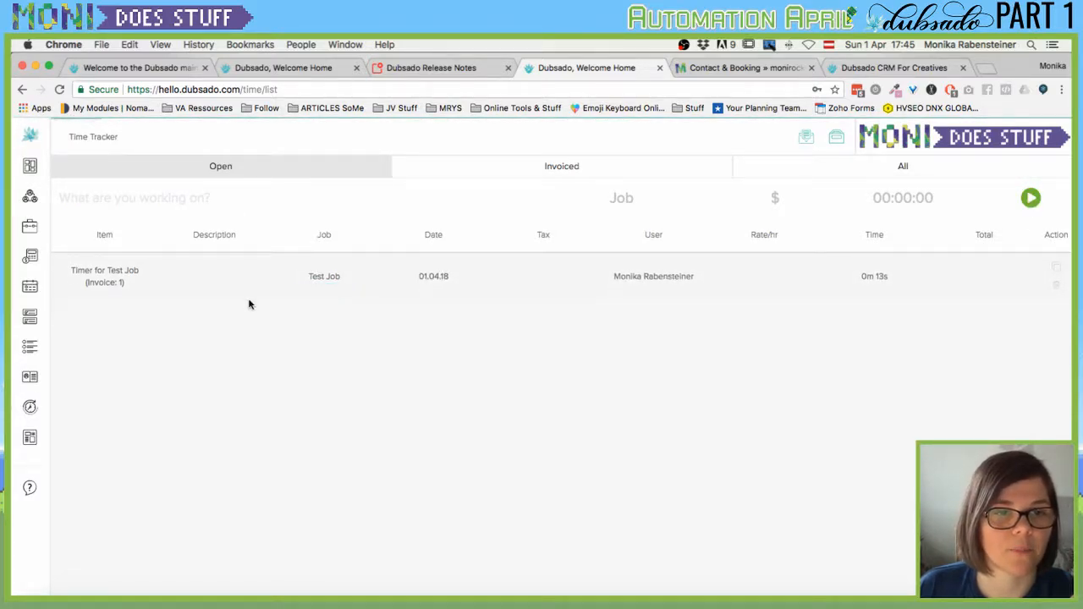
mouse_move(75, 408)
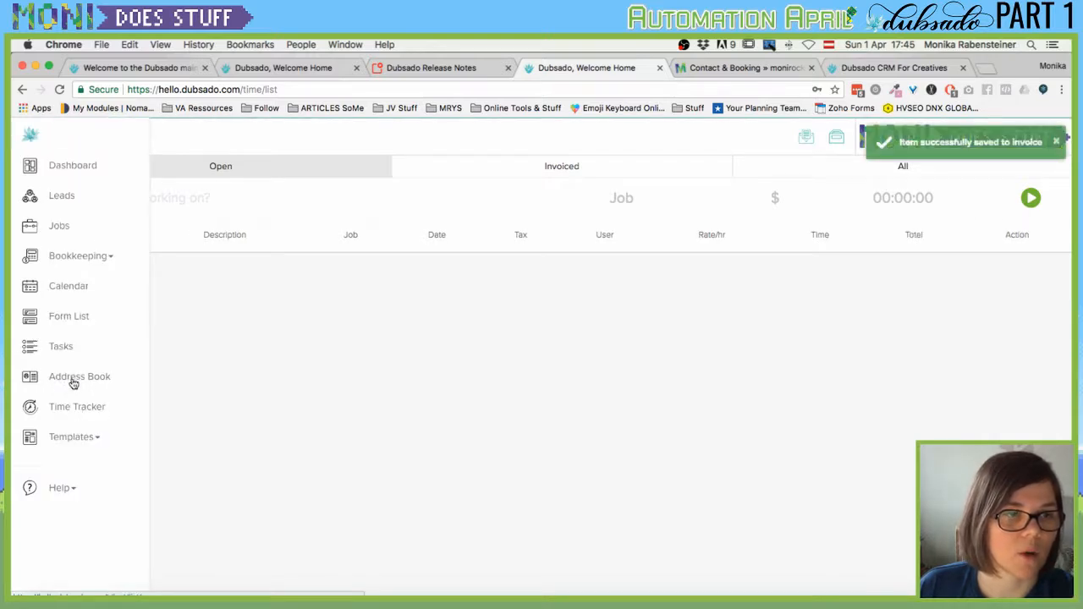
click(568, 173)
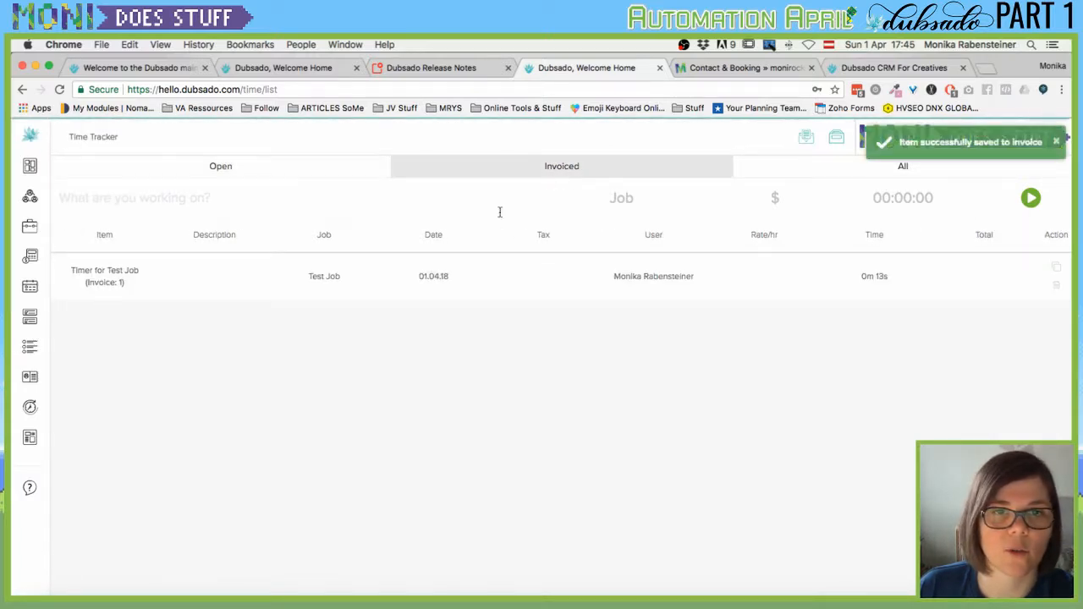
click(45, 222)
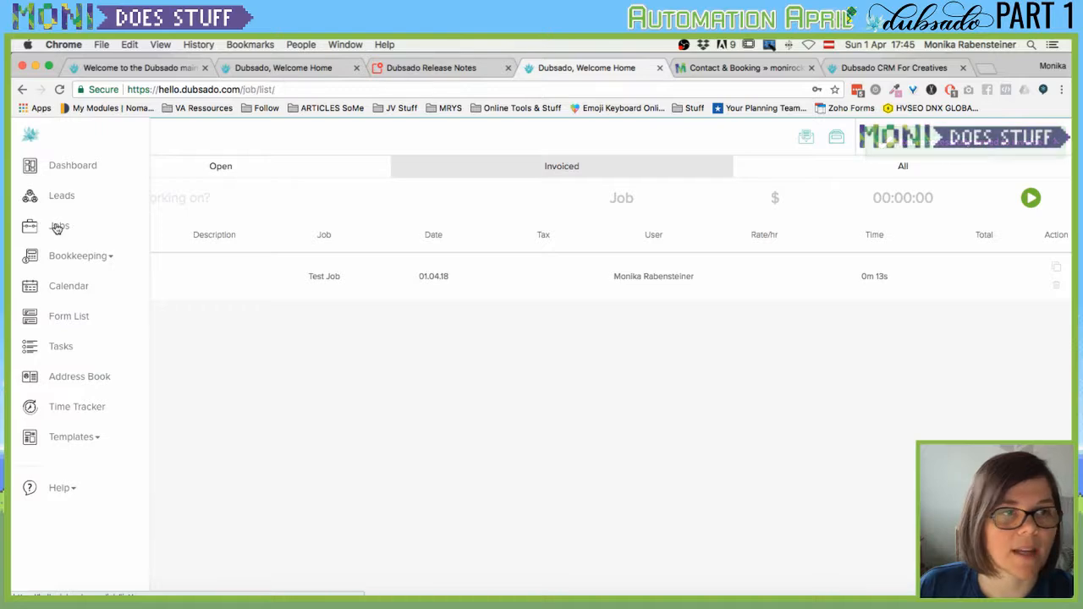
Open Test Job's invoice and preview it in a new window as the client sees it.
click(444, 280)
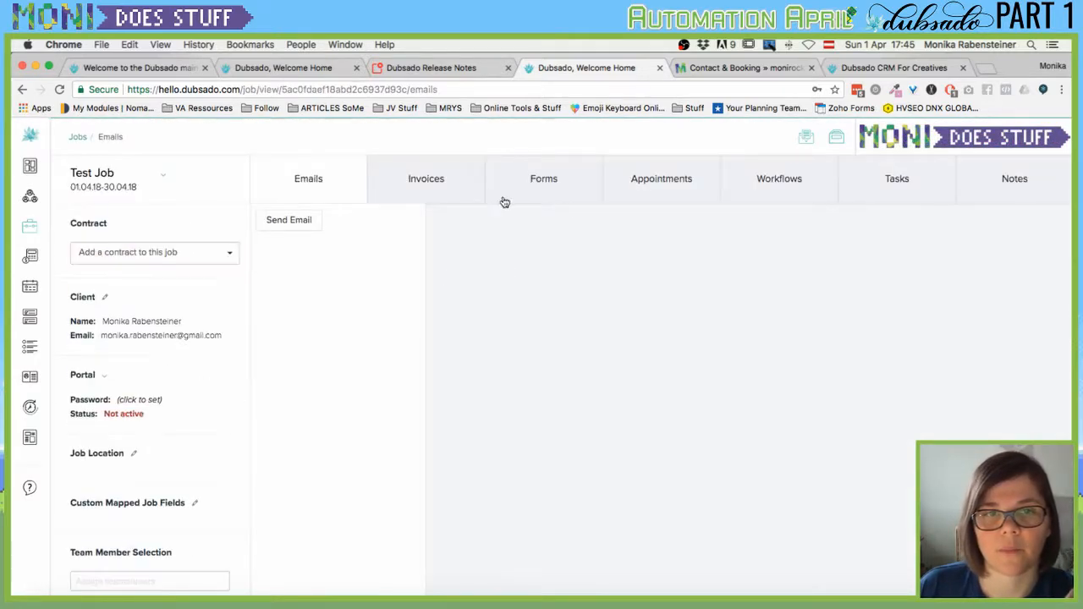
click(425, 182)
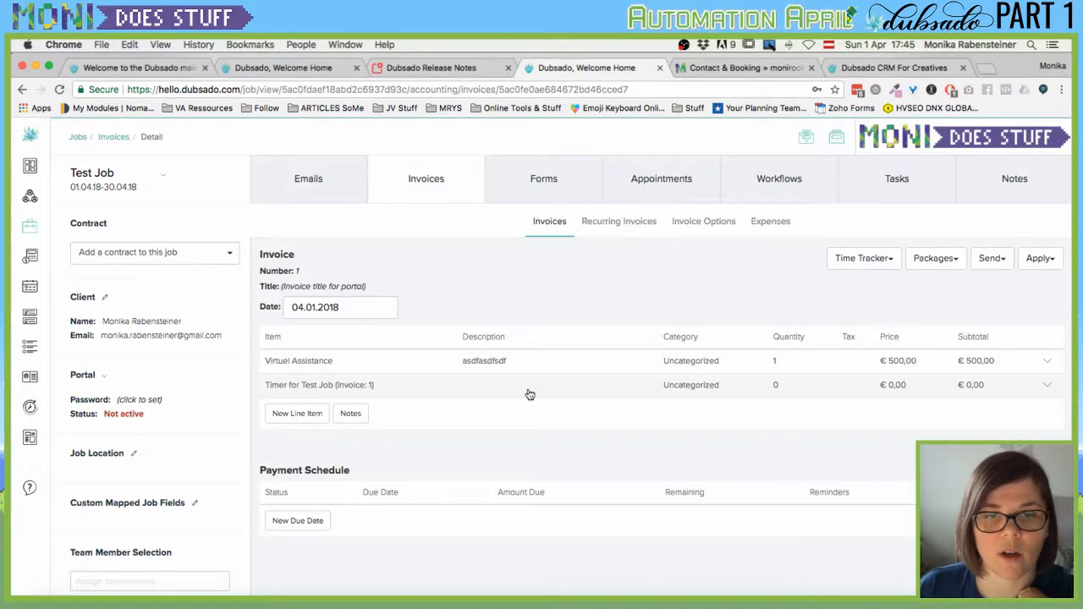
click(1009, 259)
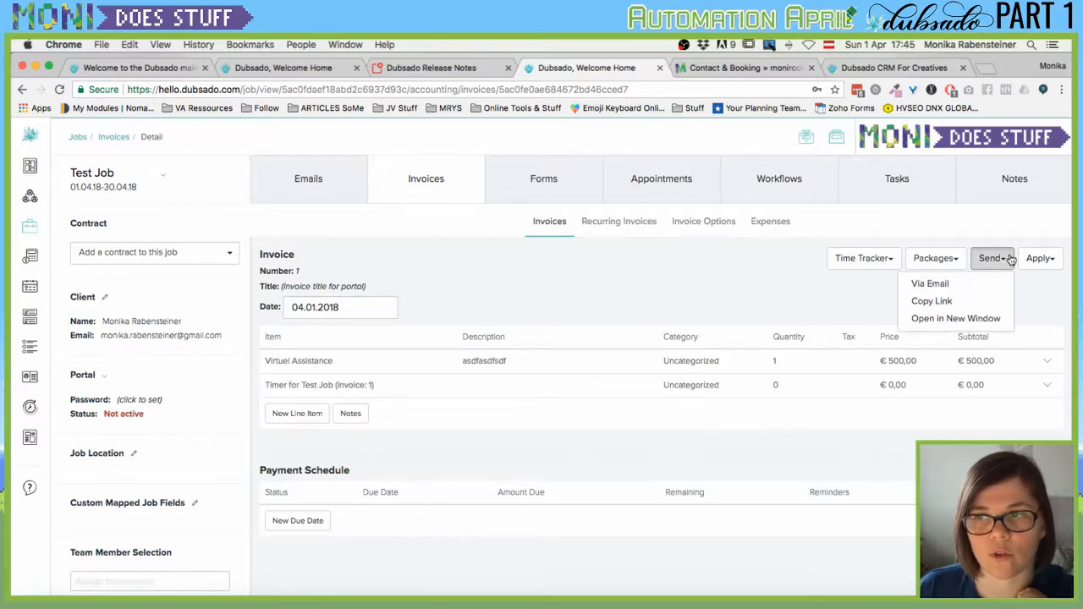
click(960, 322)
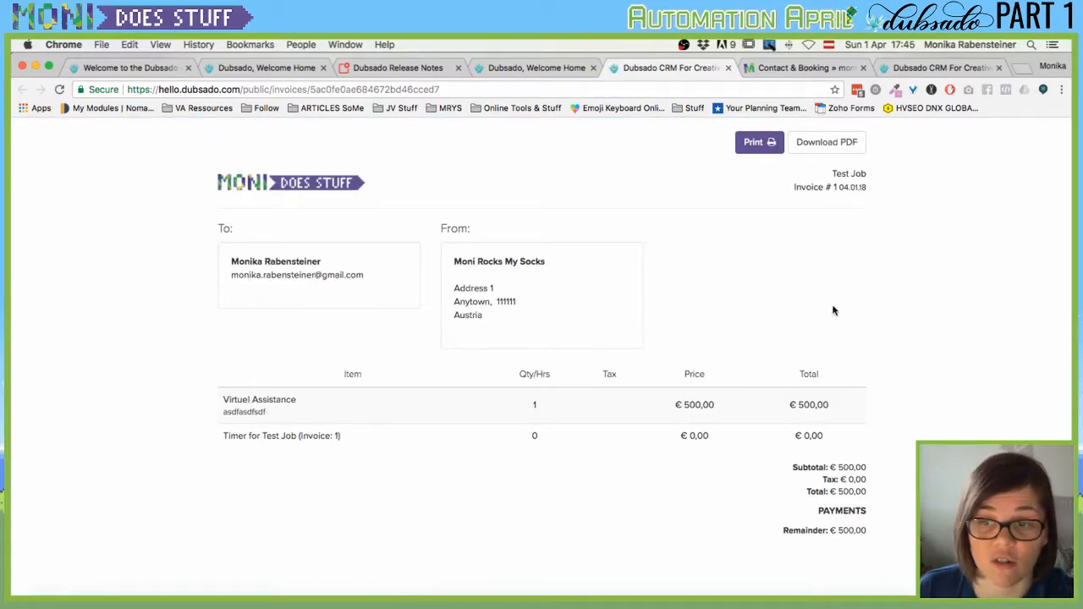
click(728, 68)
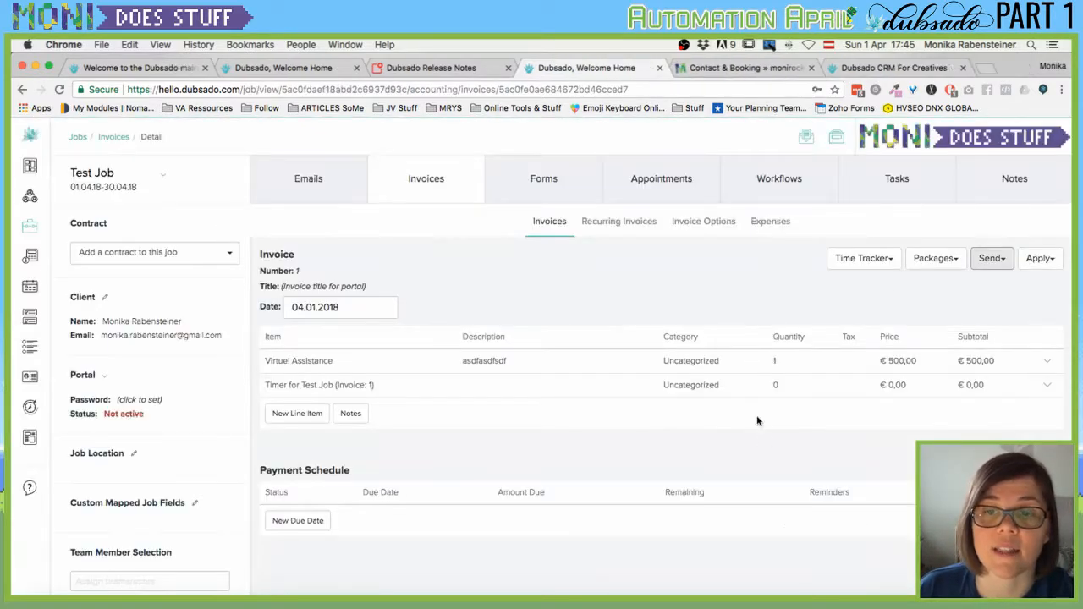
Check the invoice's Time Tracker options, then show Test Job's forms.
click(888, 267)
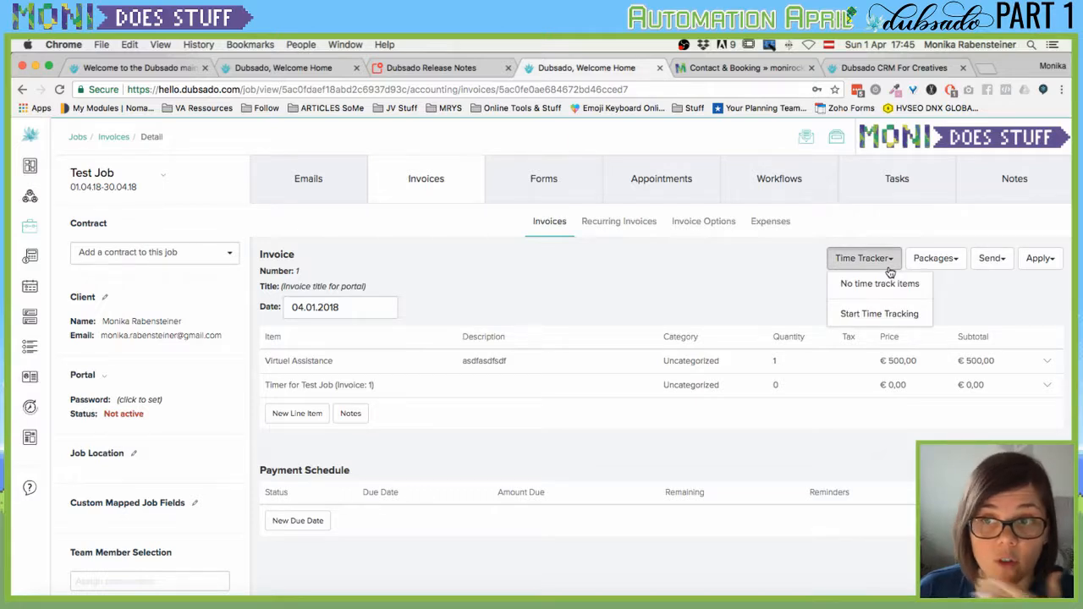
click(570, 289)
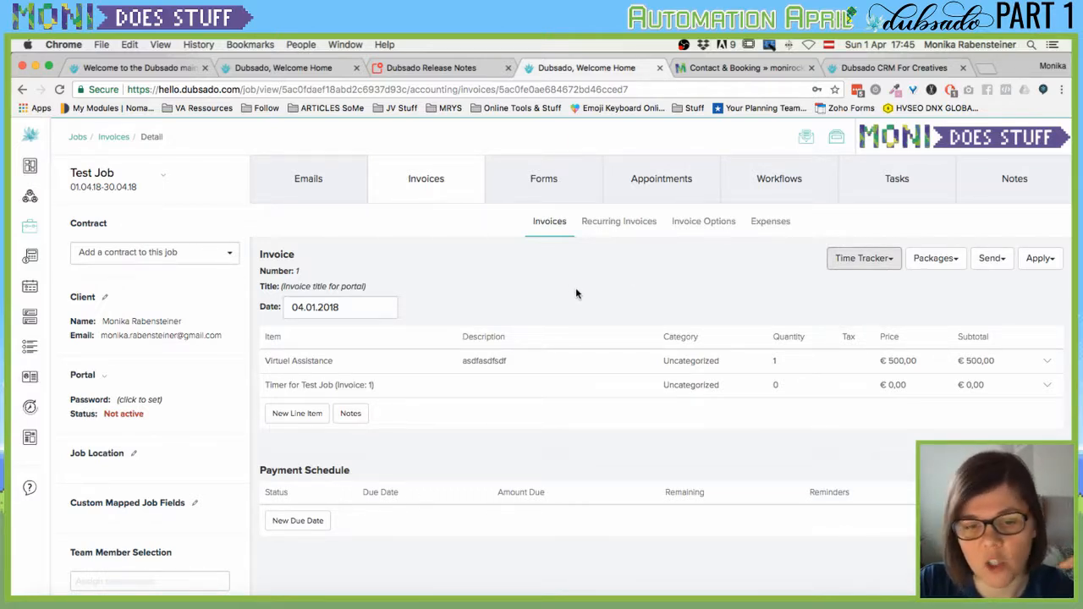
click(545, 170)
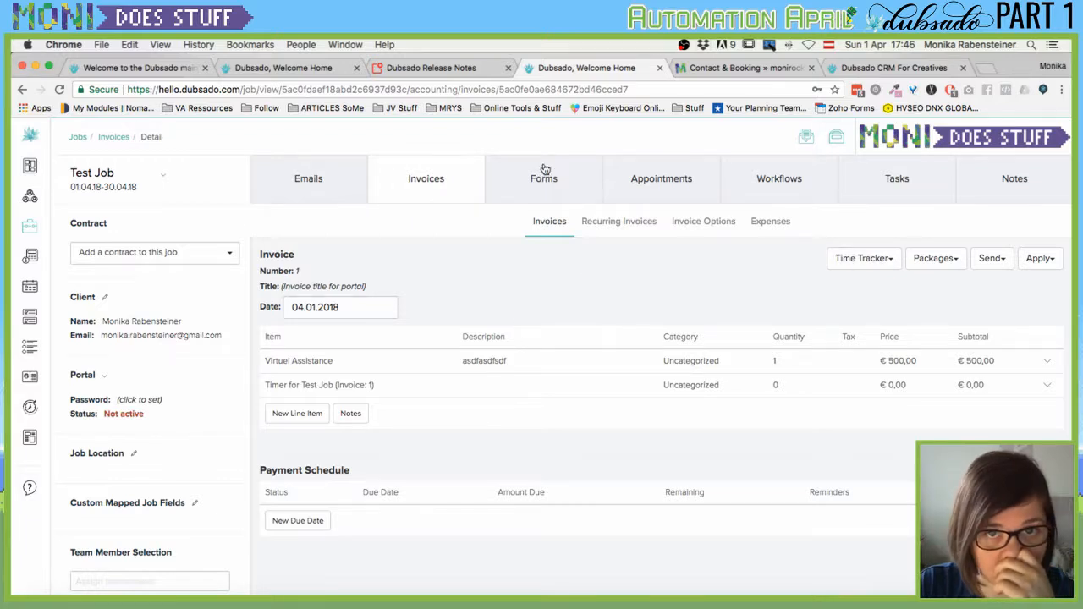
Go via Leads to the Jobs list, where Test Job shows €0,00 / €500,00.
mouse_move(34, 197)
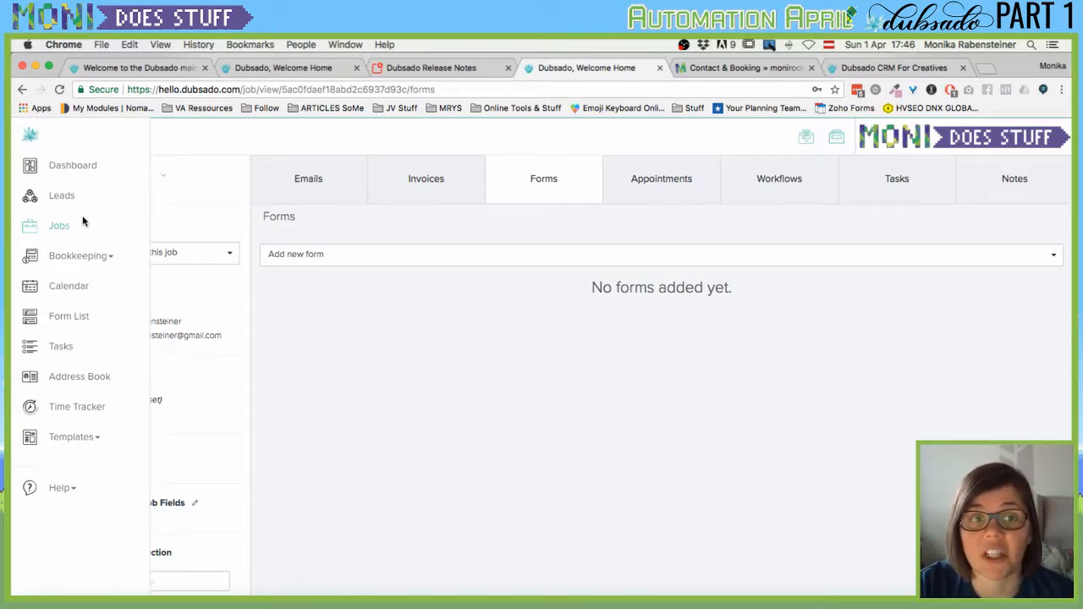
click(61, 198)
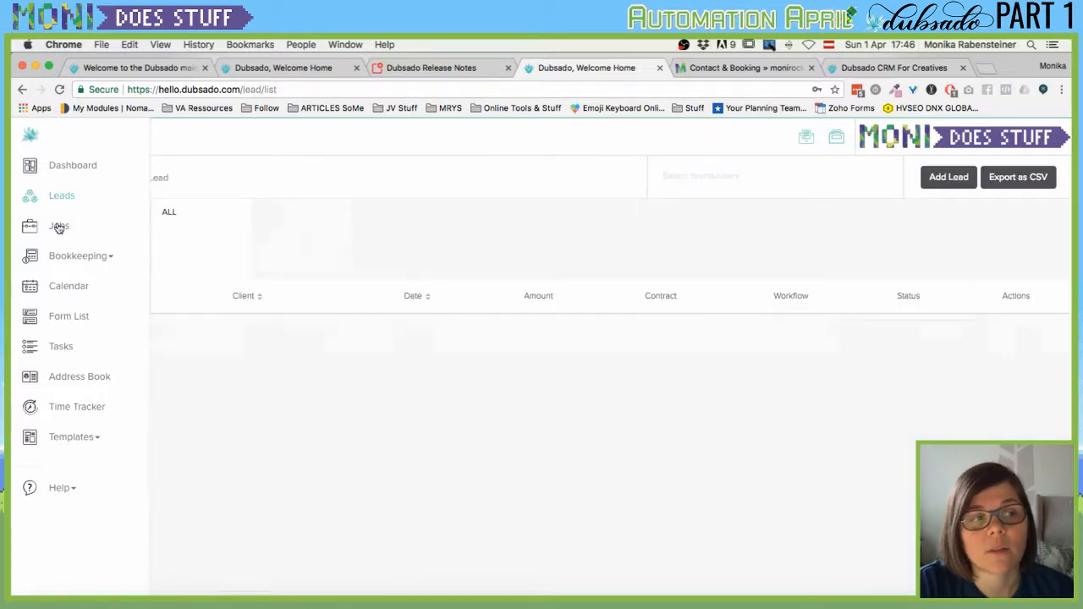
click(59, 228)
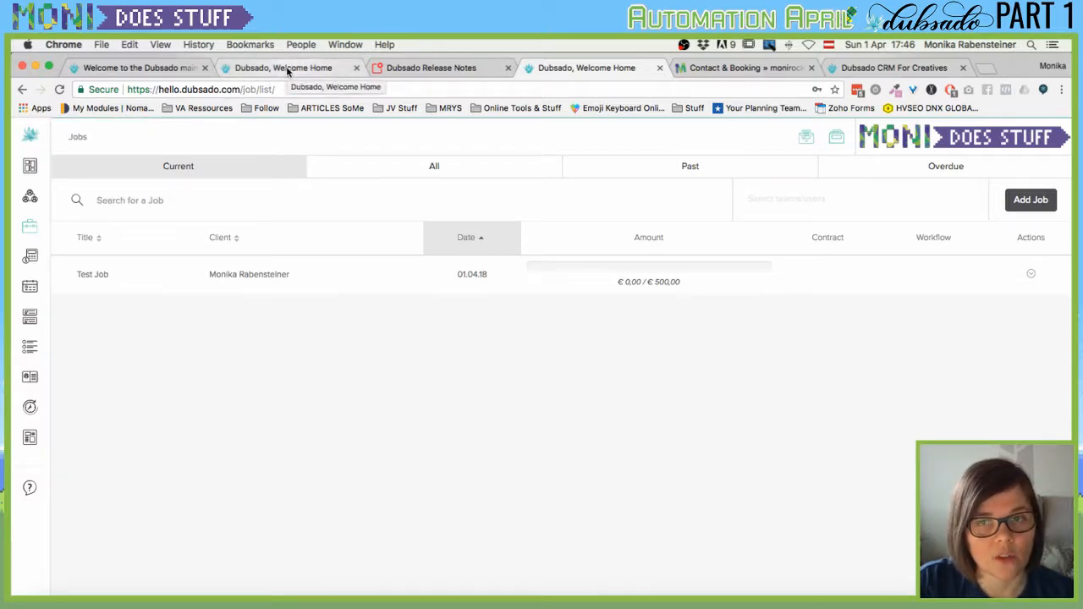
Switch to the other brand's workspace in the second Dubsado tab.
click(988, 145)
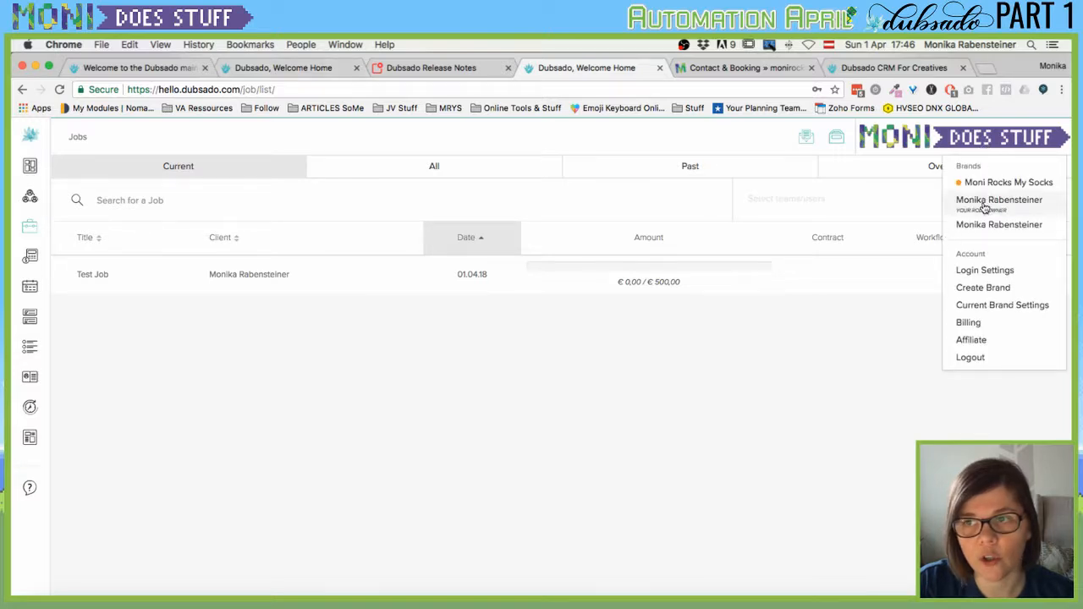
click(283, 67)
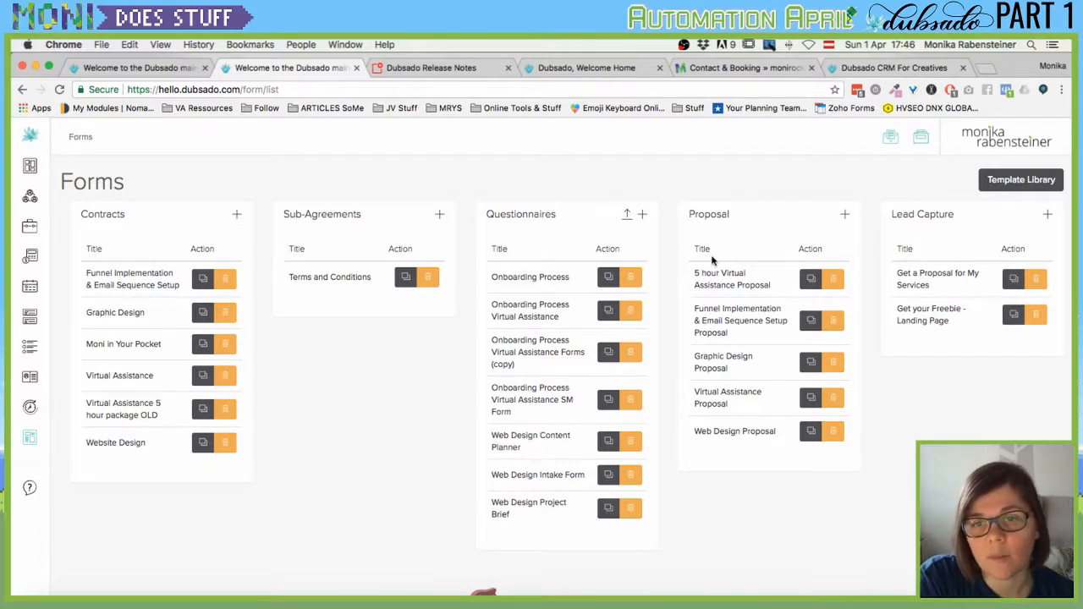
scroll(718, 409, down, 1)
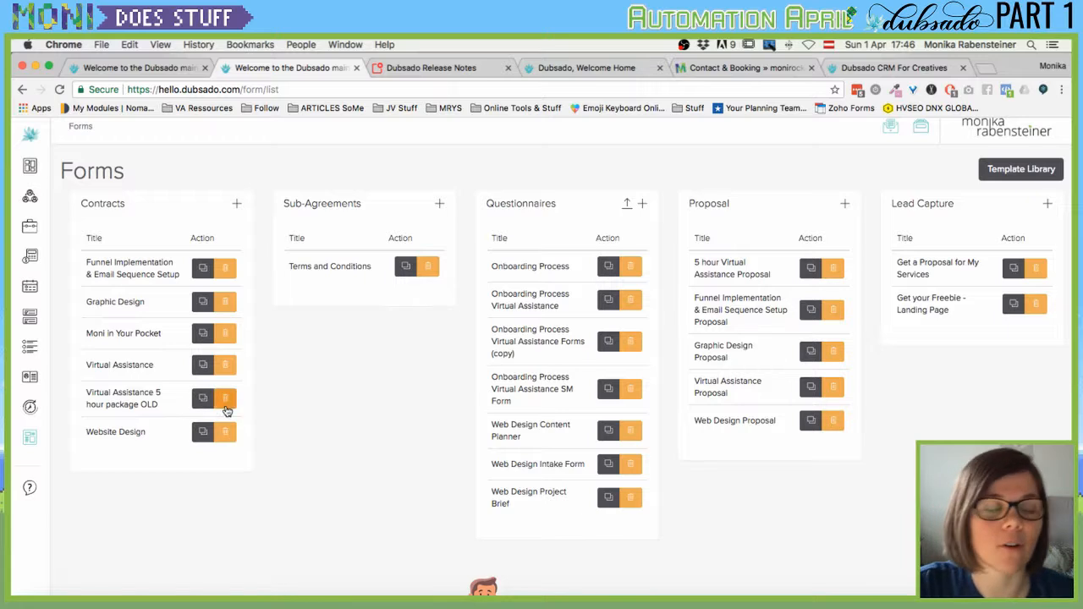
Open the Test lead's record from the Leads list.
mouse_move(34, 195)
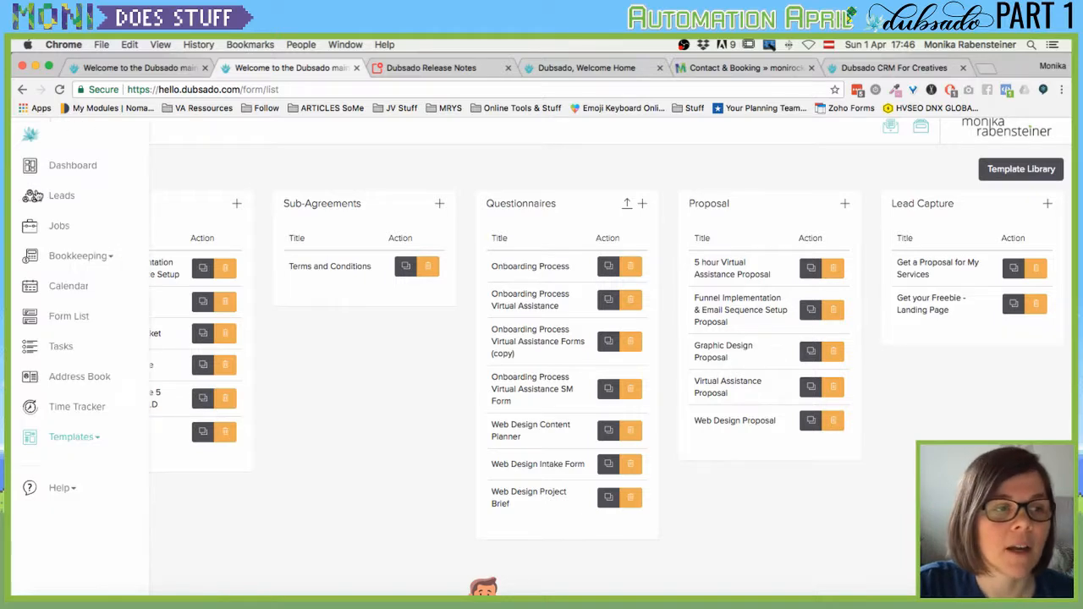
click(64, 196)
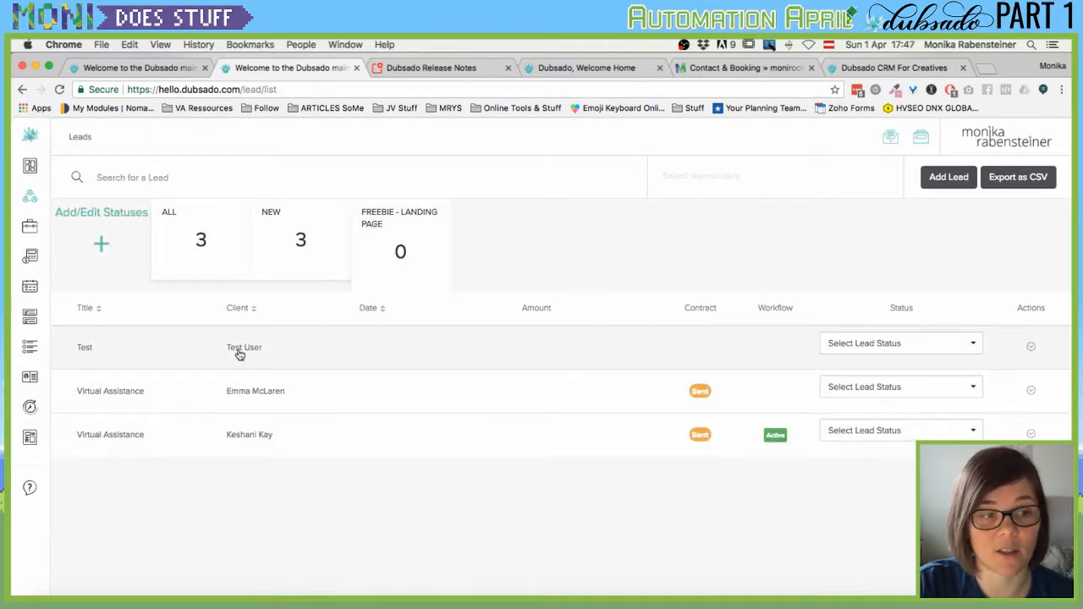
click(198, 354)
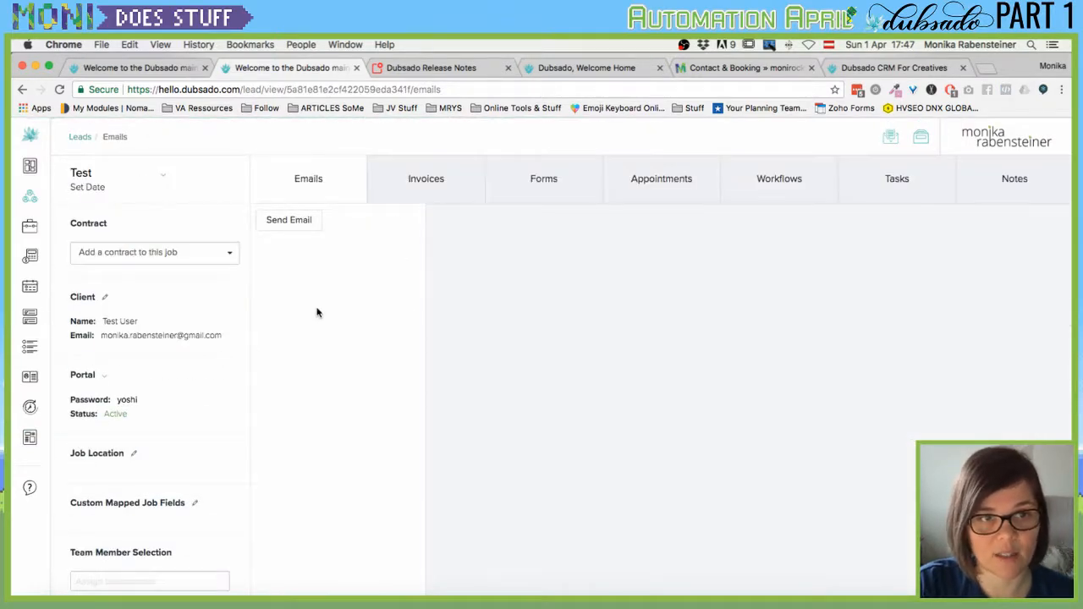
Add the Graphic Design contract to the Test lead's forms.
click(557, 191)
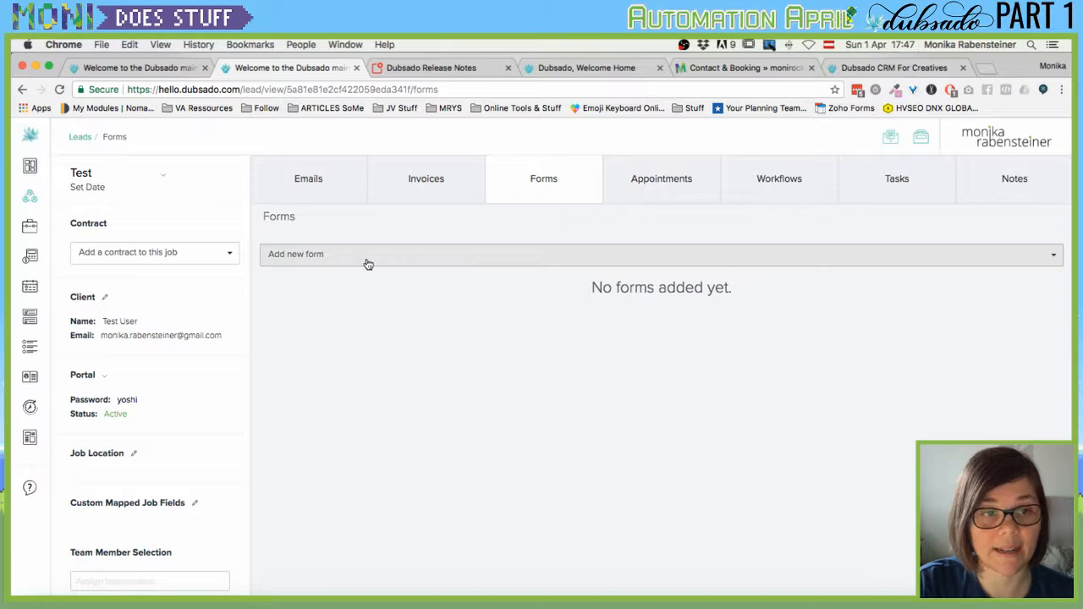
click(368, 259)
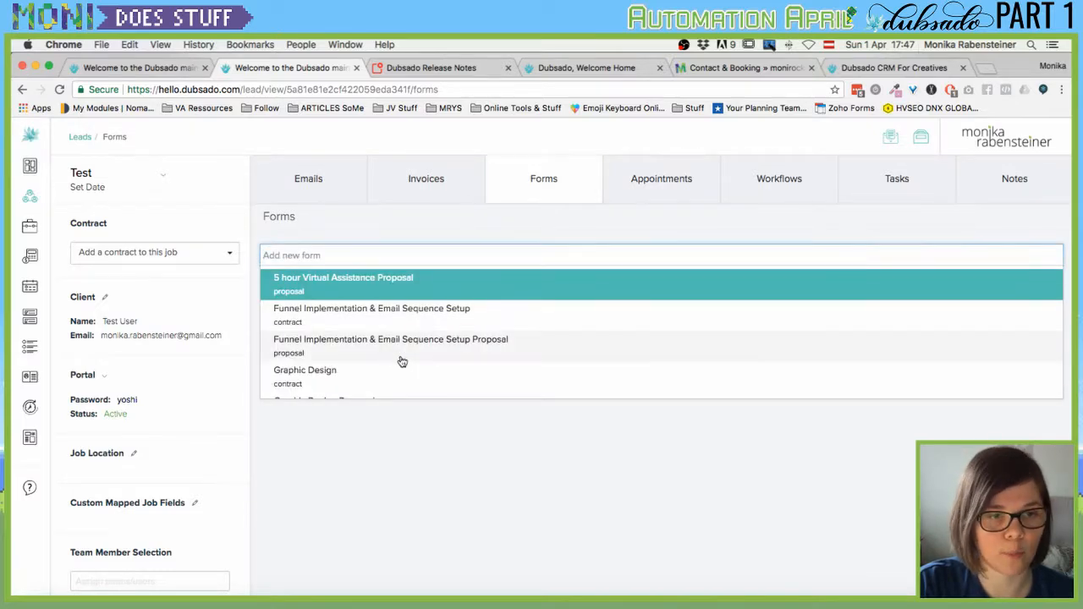
scroll(401, 361, down, 2)
click(323, 345)
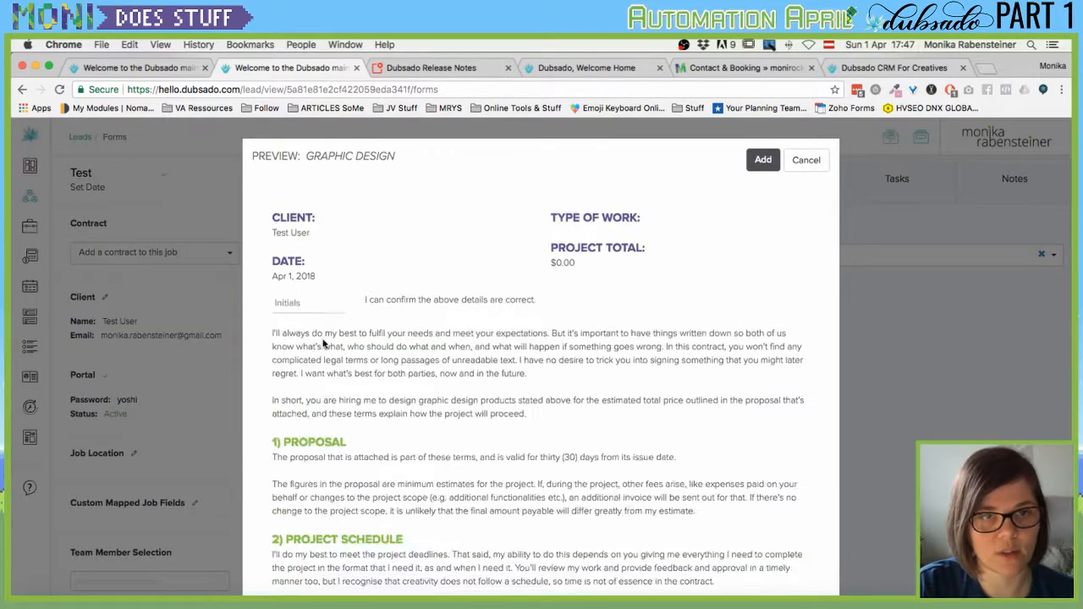
click(763, 163)
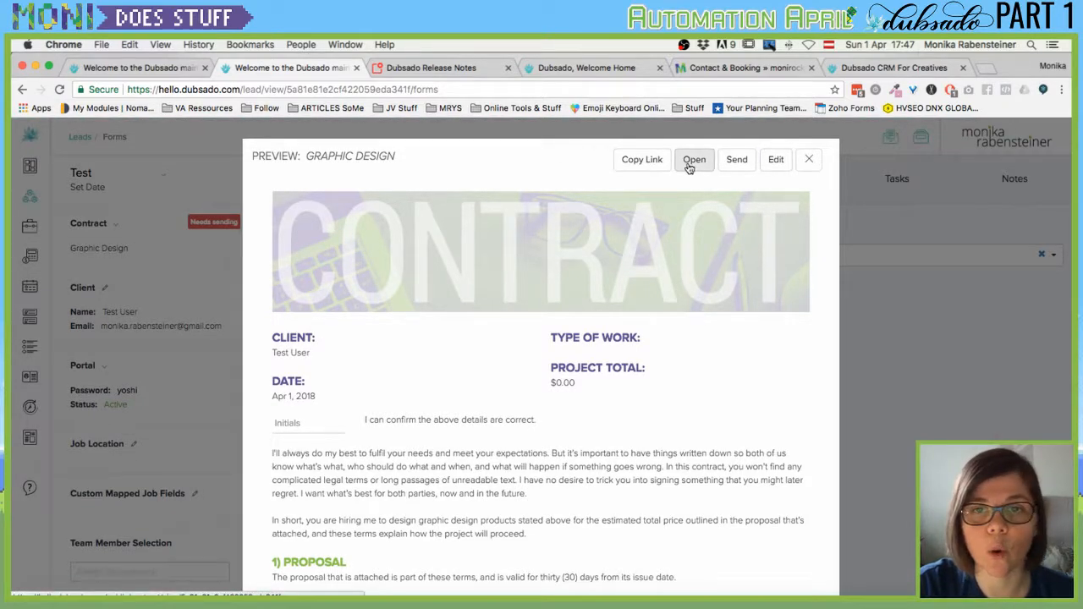
Open the contract's client link in an incognito window, review it, then close it.
click(643, 160)
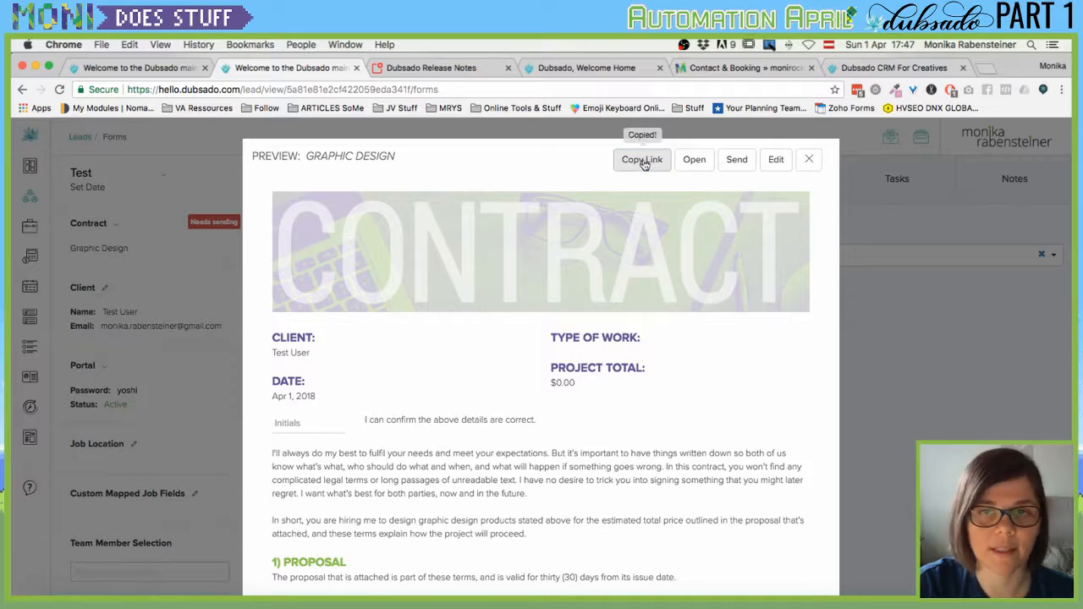
click(1061, 90)
click(361, 180)
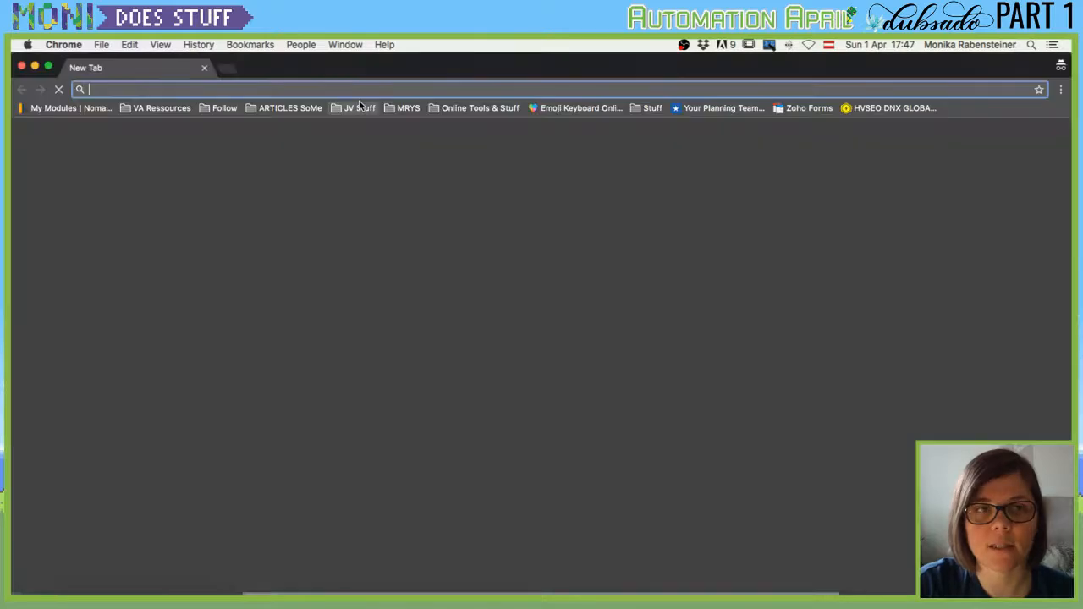
key(ctrl+v)
key(Return)
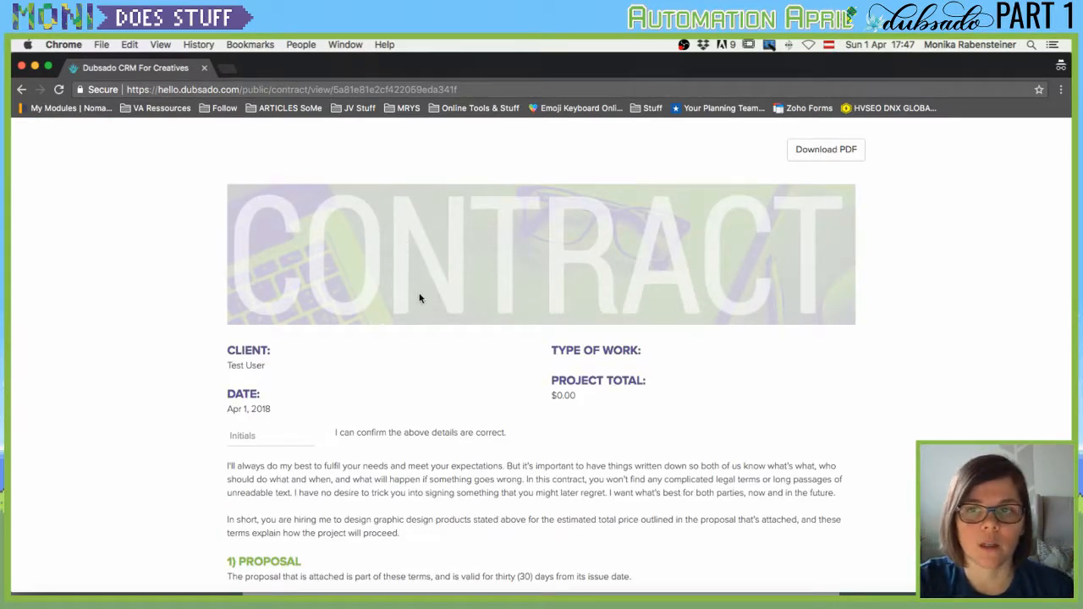
scroll(200, 164, down, 10)
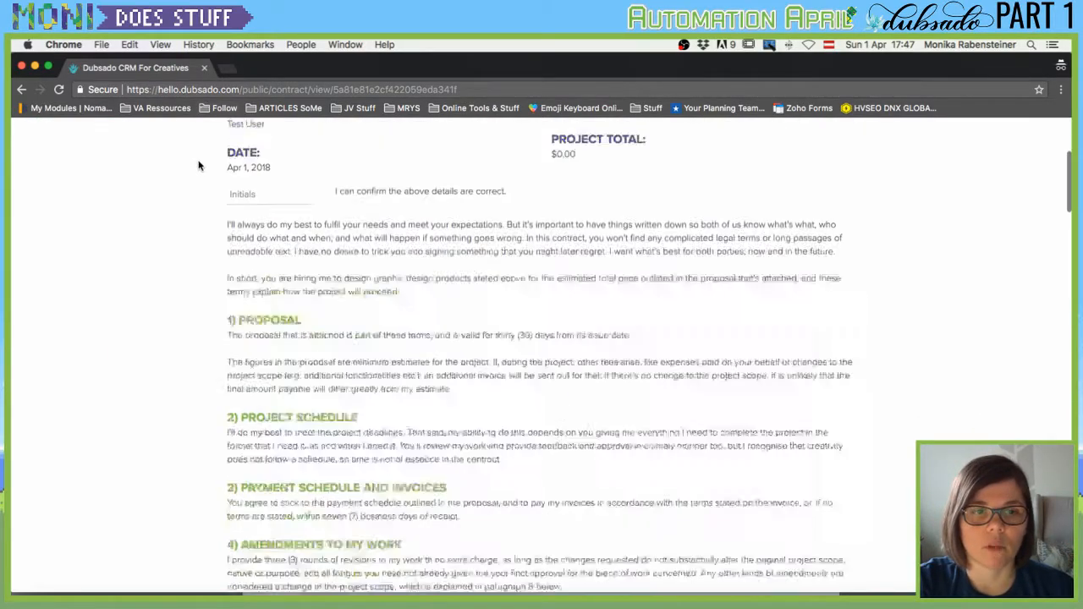
scroll(202, 181, down, 15)
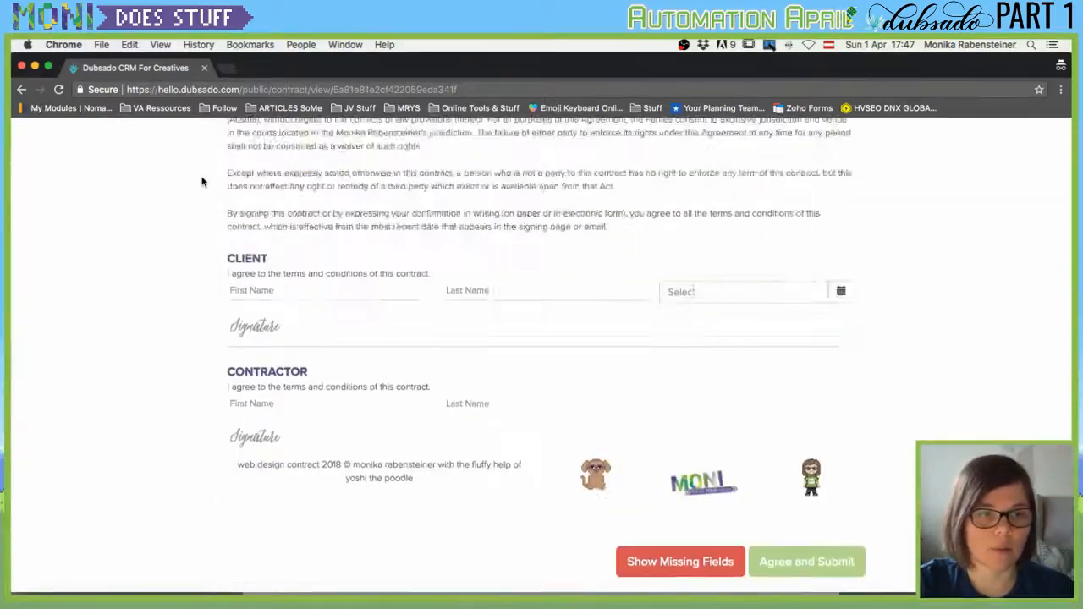
scroll(203, 179, up, 10)
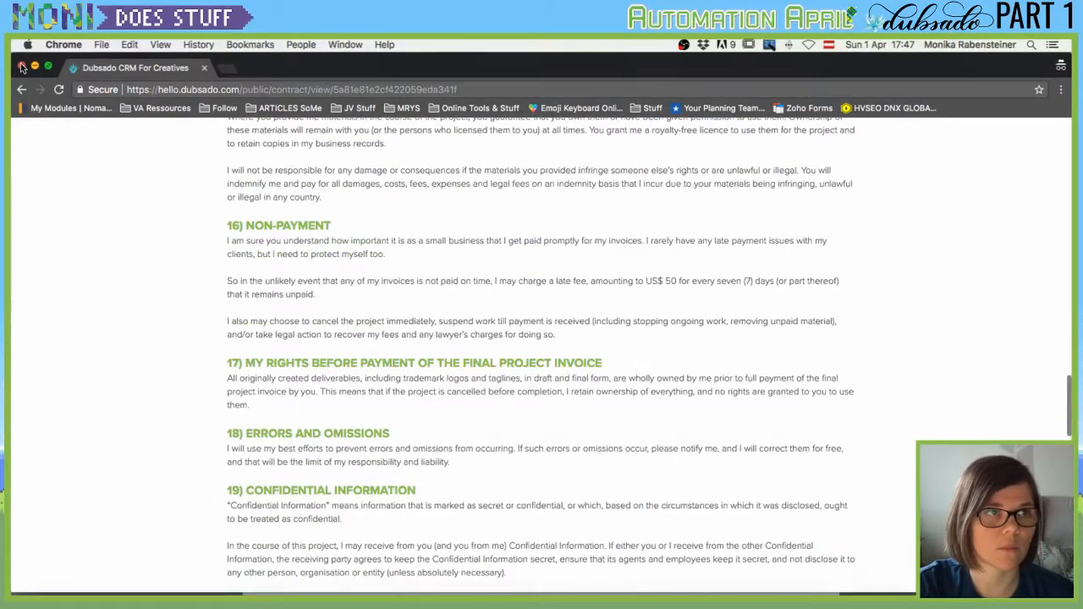
click(22, 67)
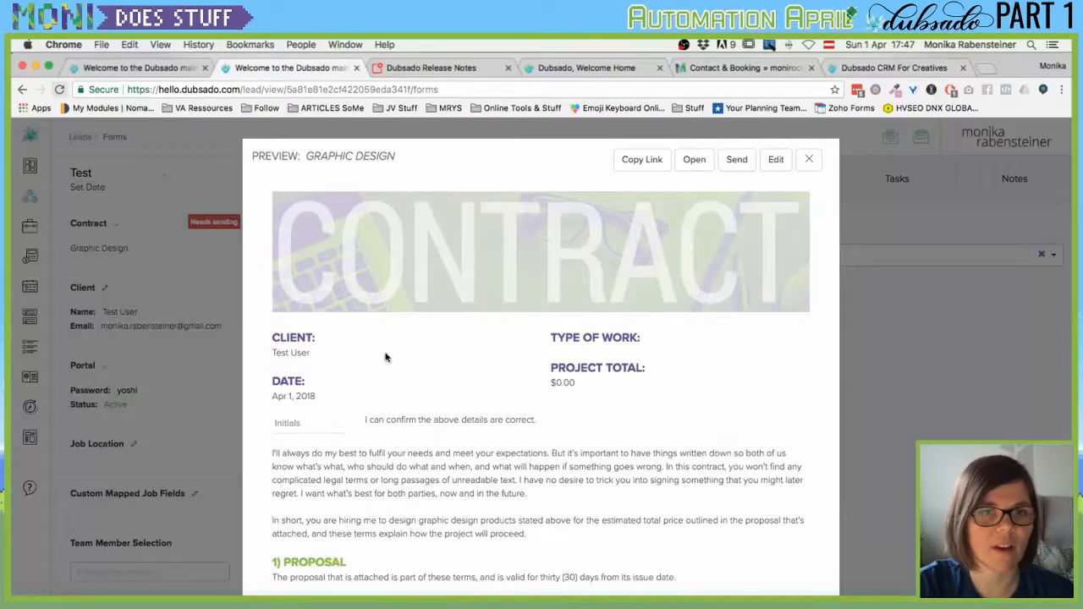
Remove the Graphic Design contract from the Test lead.
click(811, 160)
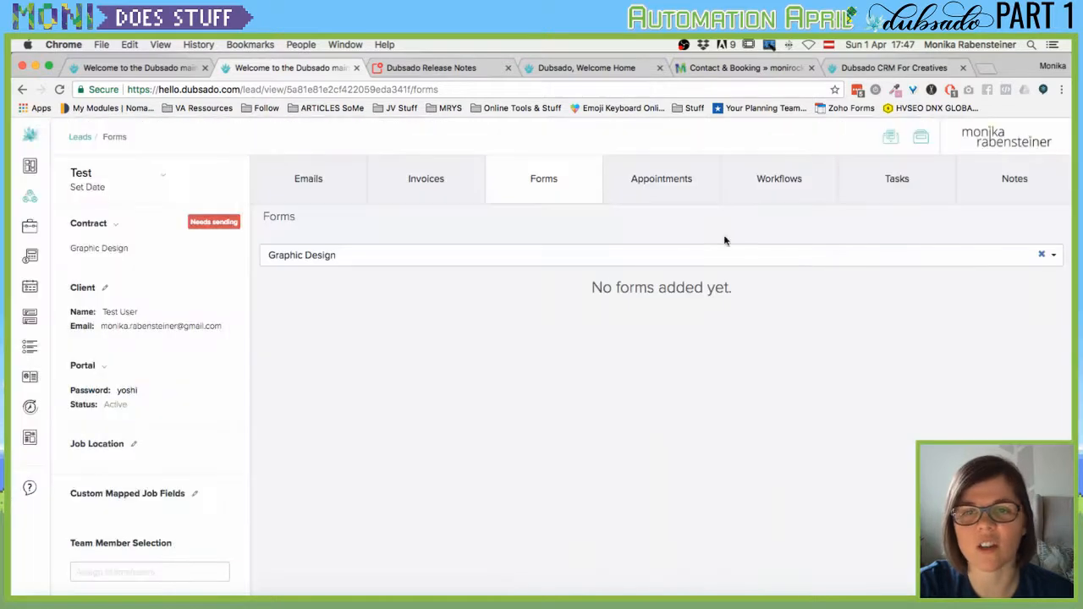
click(1044, 258)
click(117, 225)
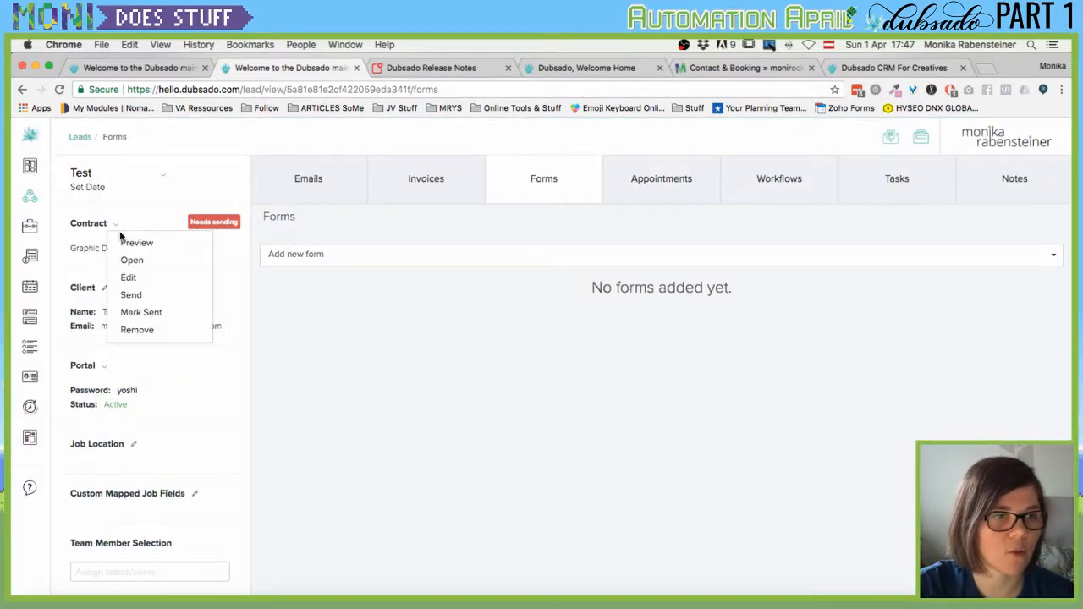
click(140, 329)
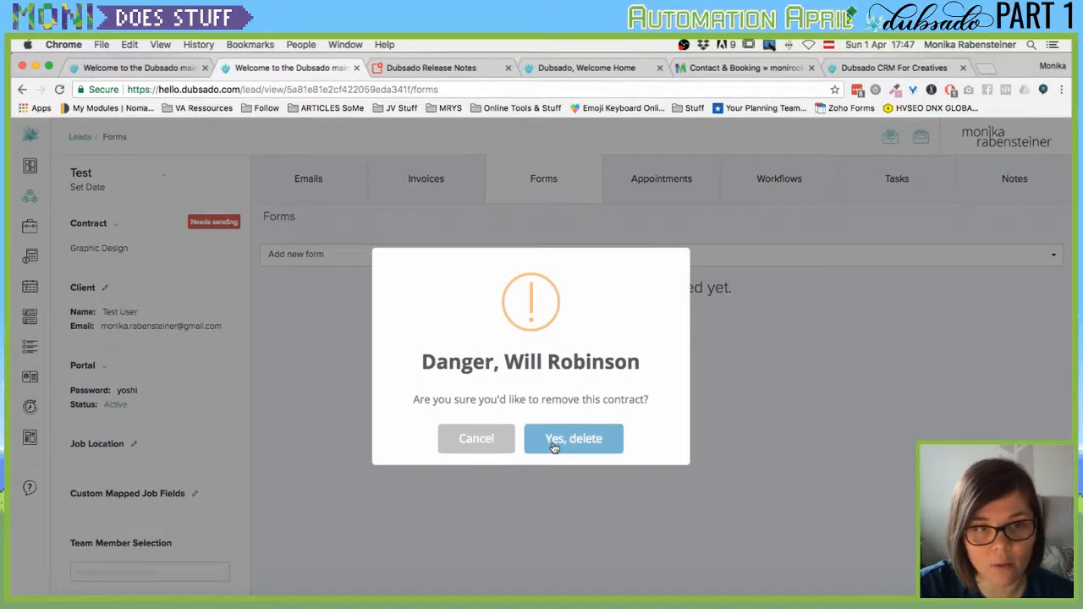
click(552, 442)
click(556, 430)
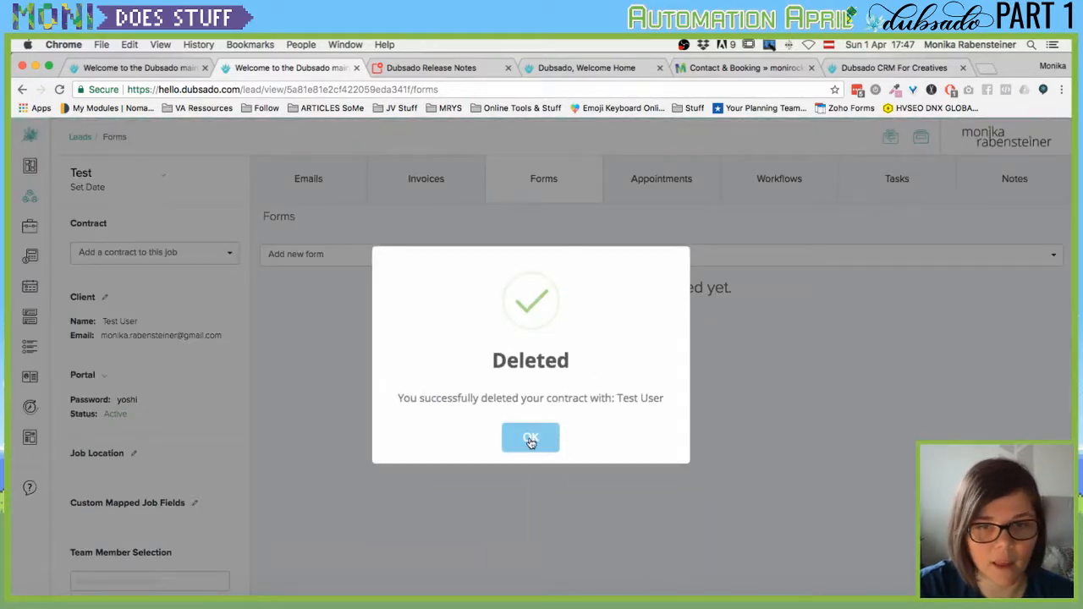
Add the Graphic Design Proposal, copy its client link and open an incognito window.
click(444, 258)
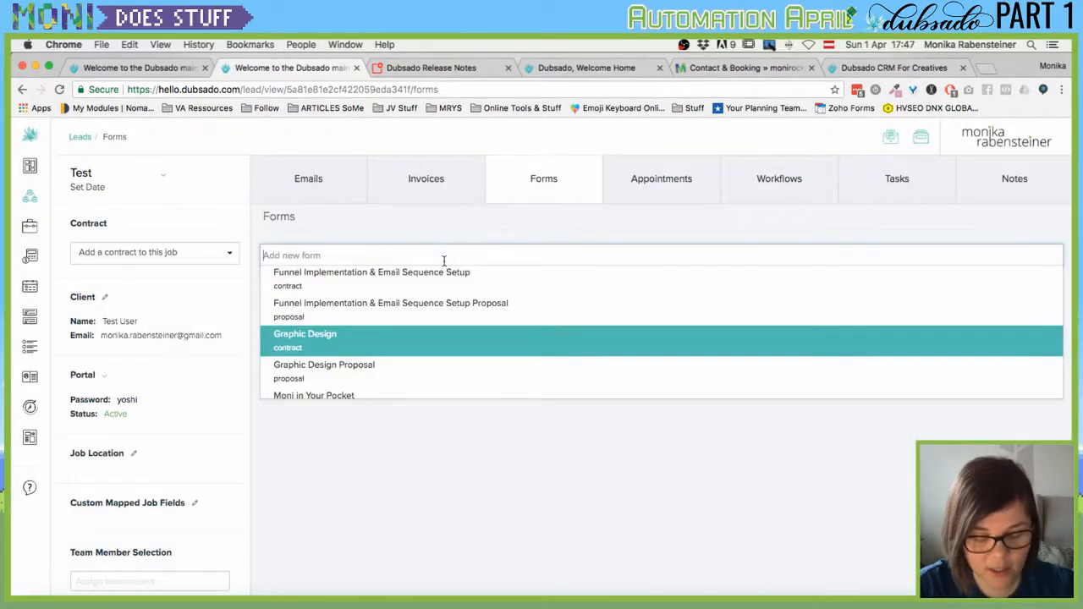
text(graphic)
click(383, 322)
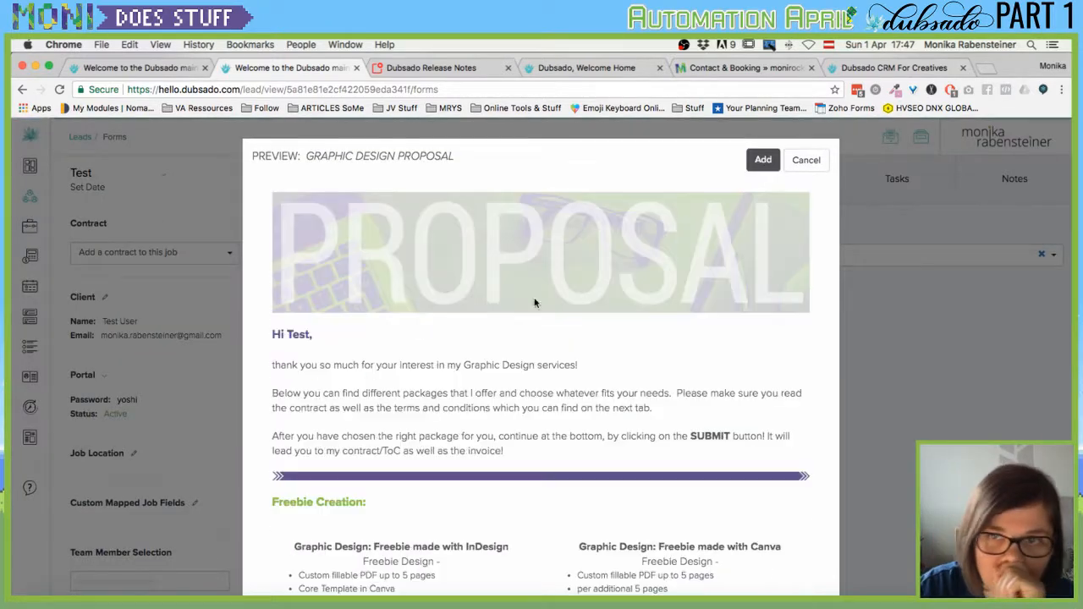
click(761, 162)
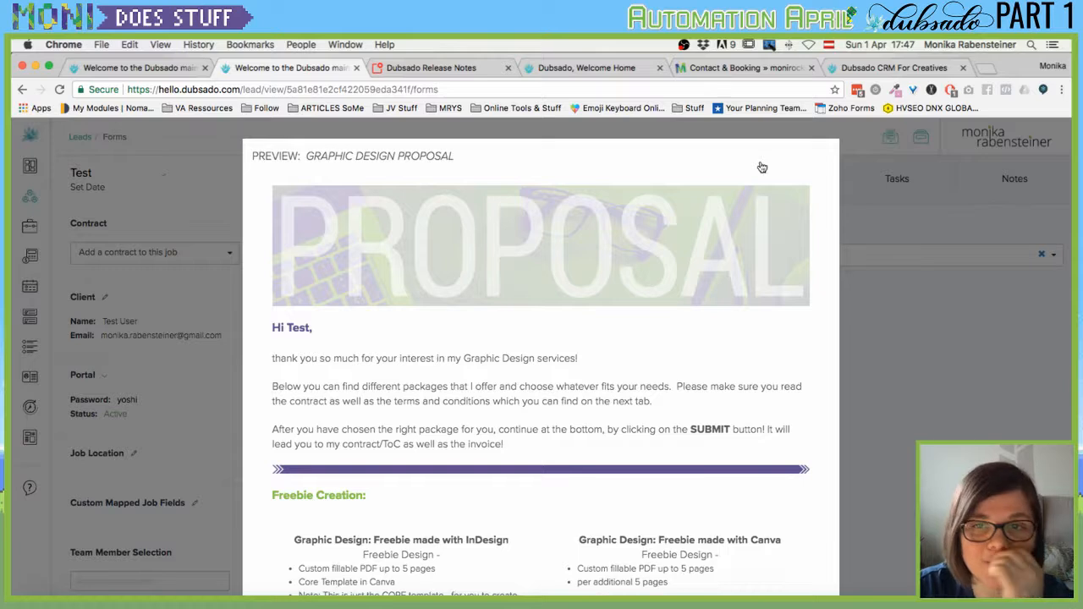
click(647, 163)
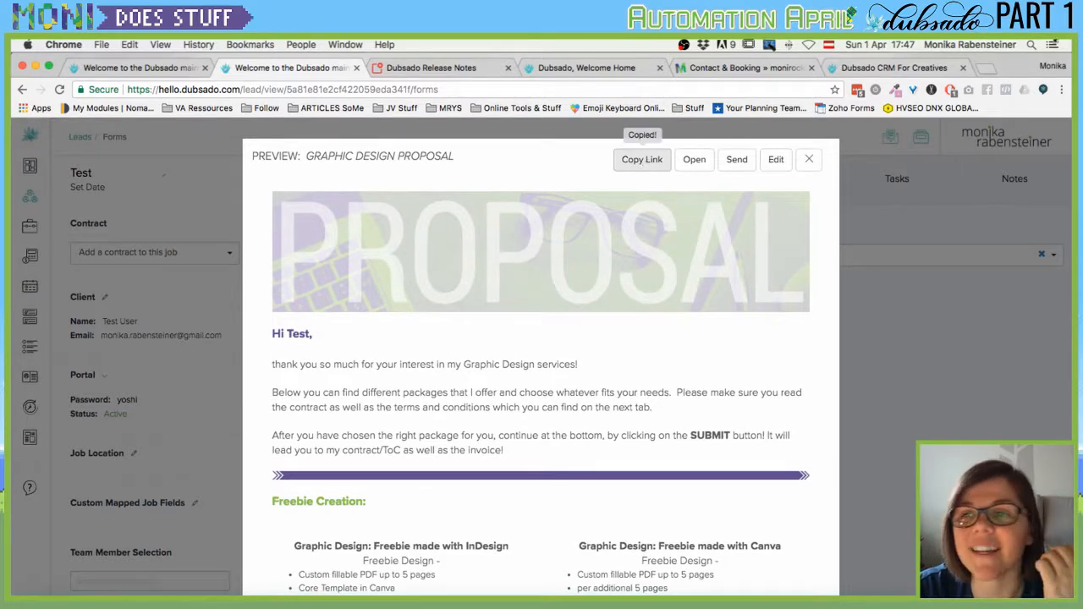
click(1061, 89)
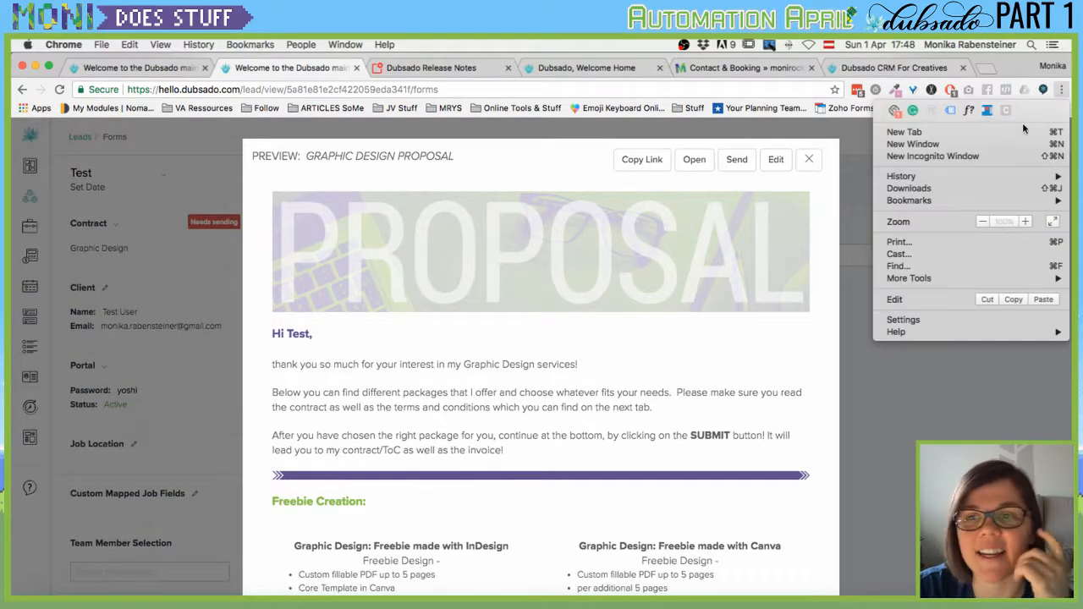
click(945, 161)
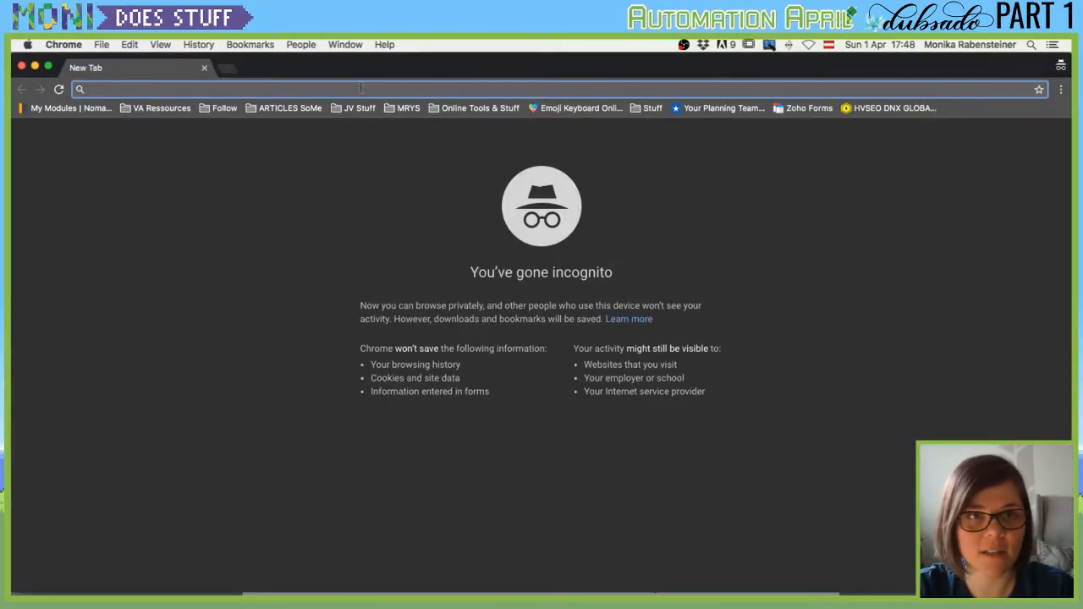
Load the copied proposal link in the incognito window and scroll through it.
key(super+v)
key(Return)
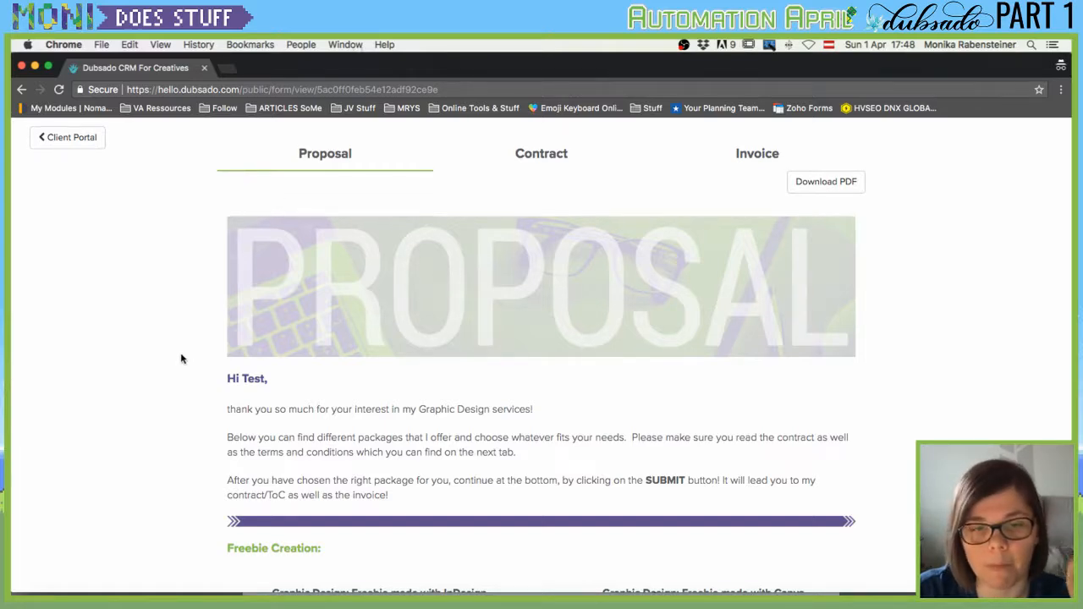
scroll(180, 359, down, 3)
scroll(181, 358, up, 3)
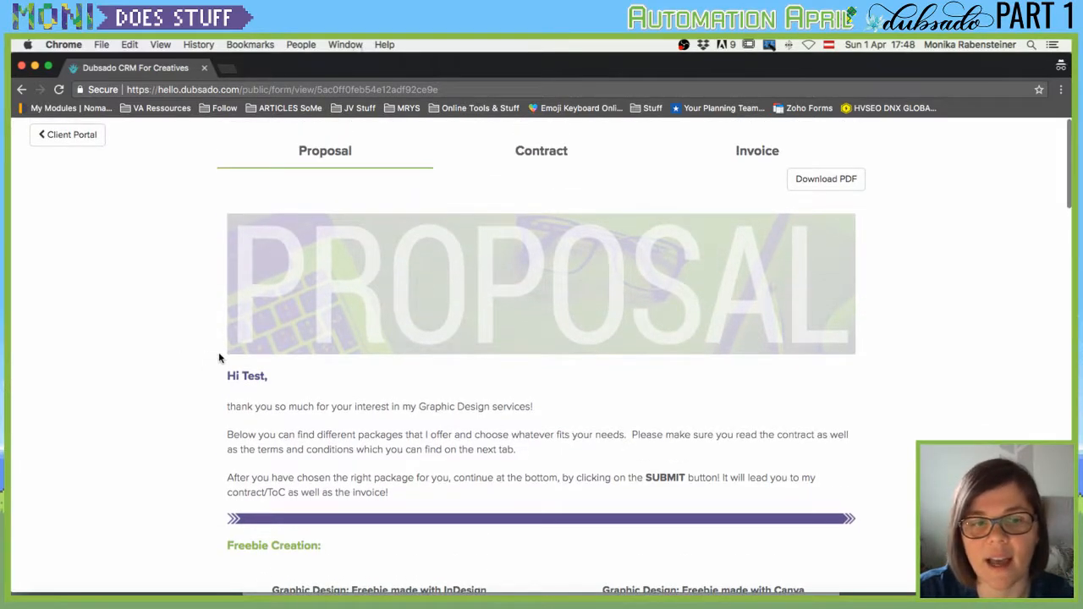
scroll(218, 358, down, 5)
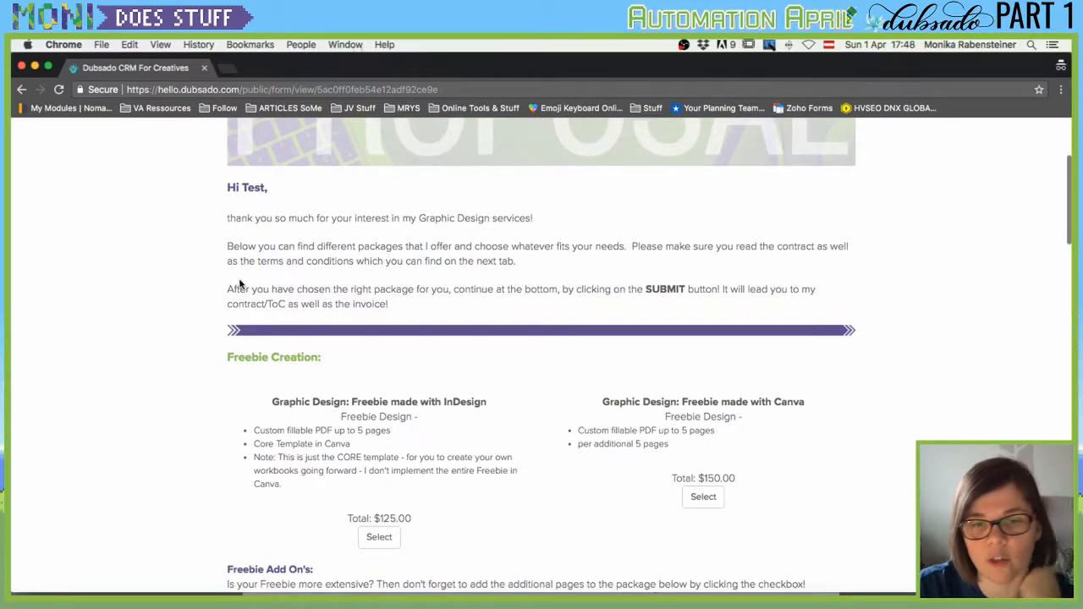
scroll(288, 278, down, 2)
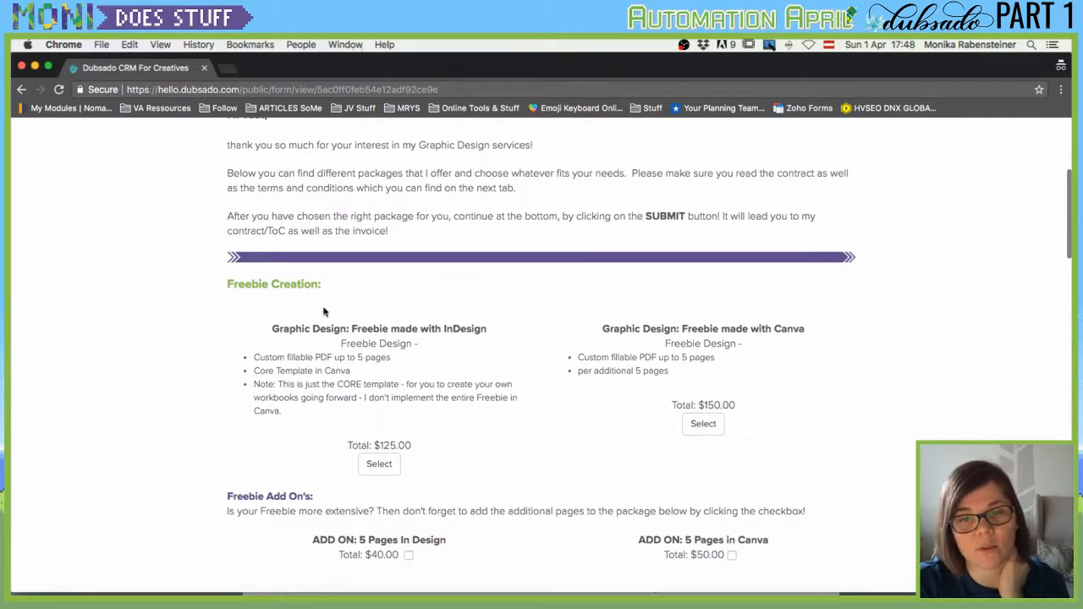
scroll(262, 309, down, 3)
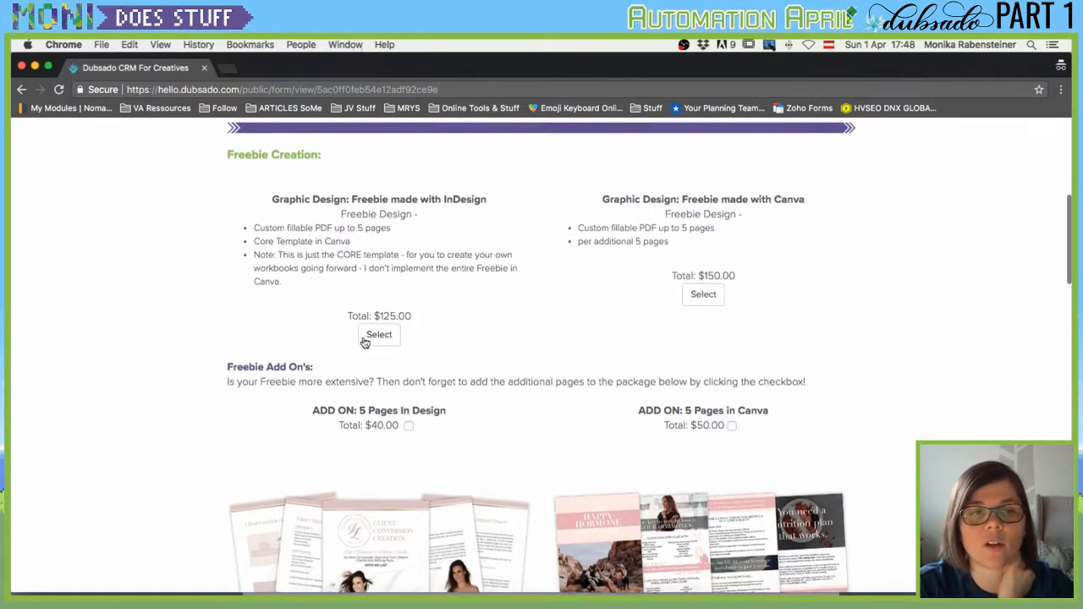
Choose the $125 InDesign freebie package.
click(366, 337)
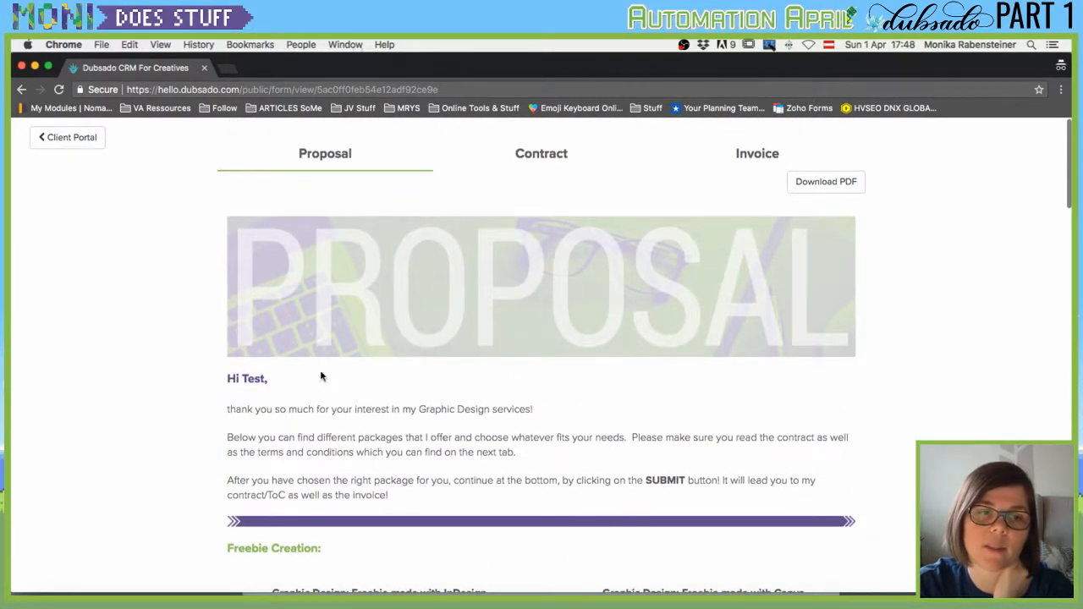
scroll(321, 376, down, 4)
scroll(436, 311, down, 4)
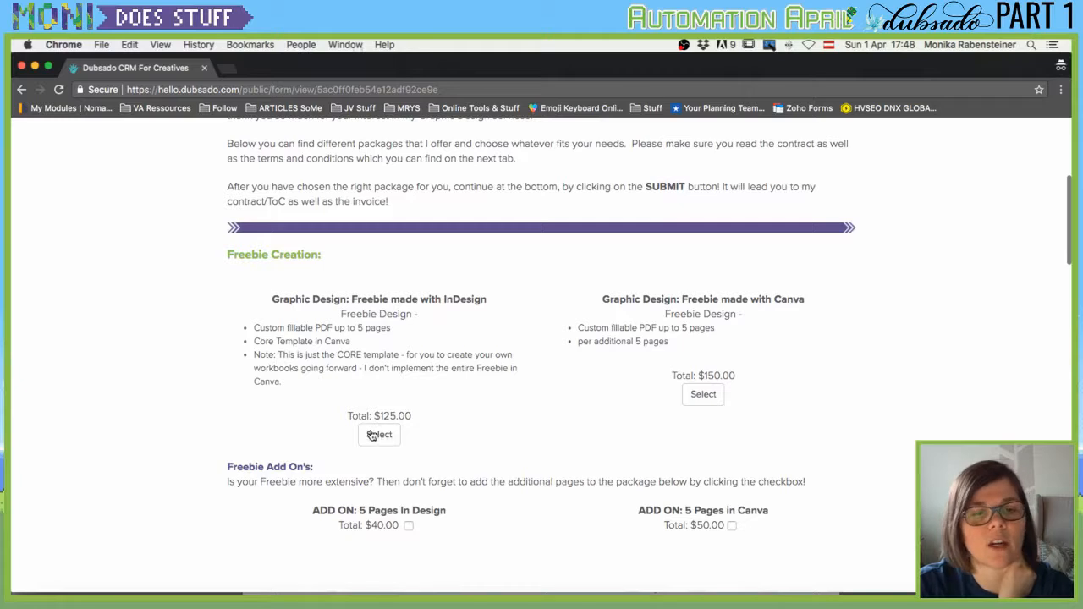
scroll(415, 416, down, 3)
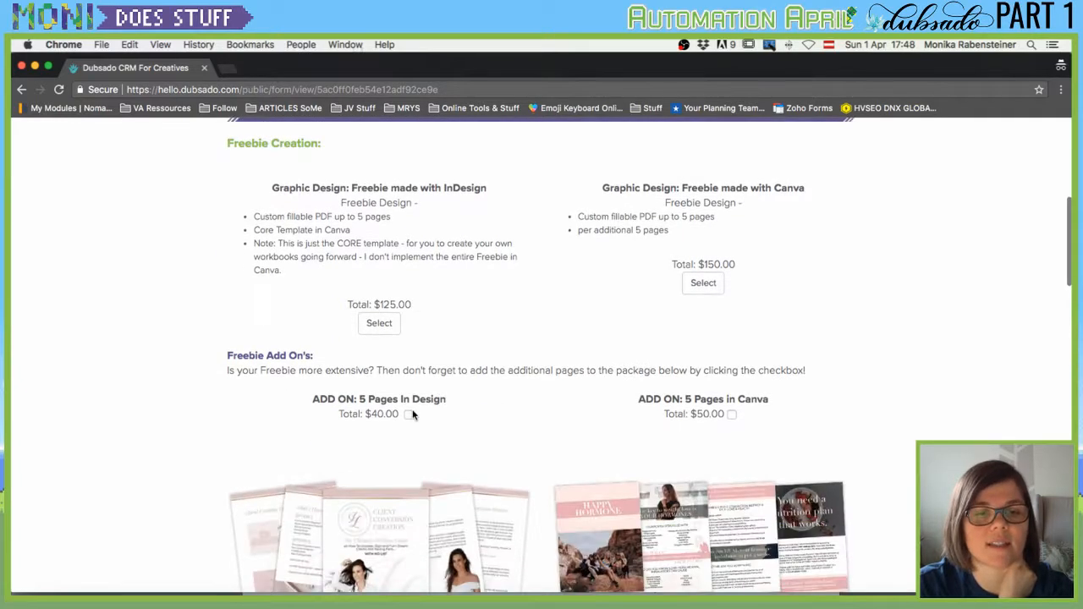
click(381, 326)
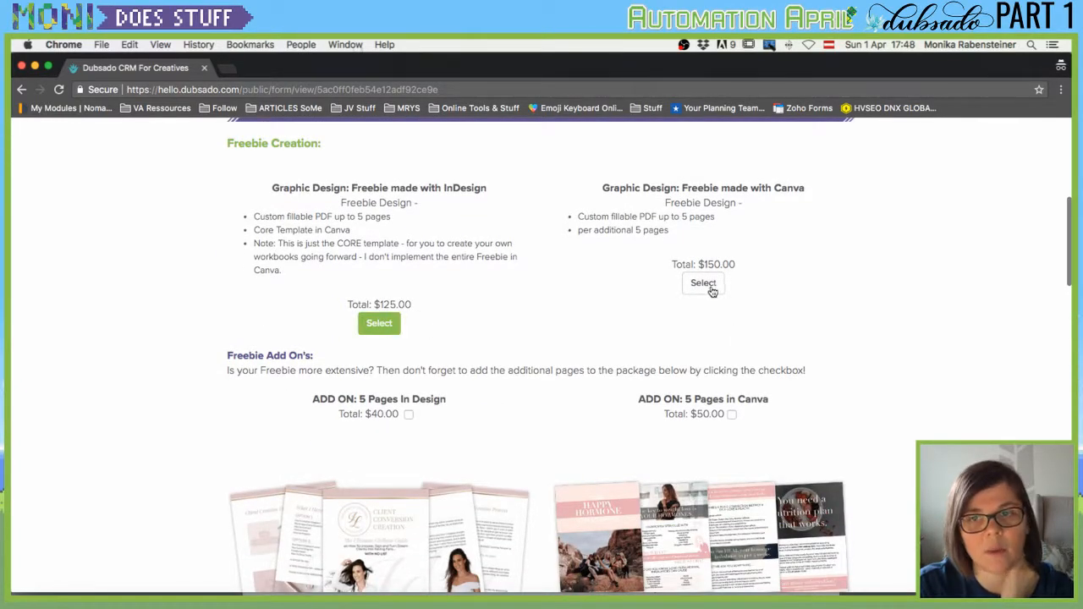
scroll(448, 375, down, 1)
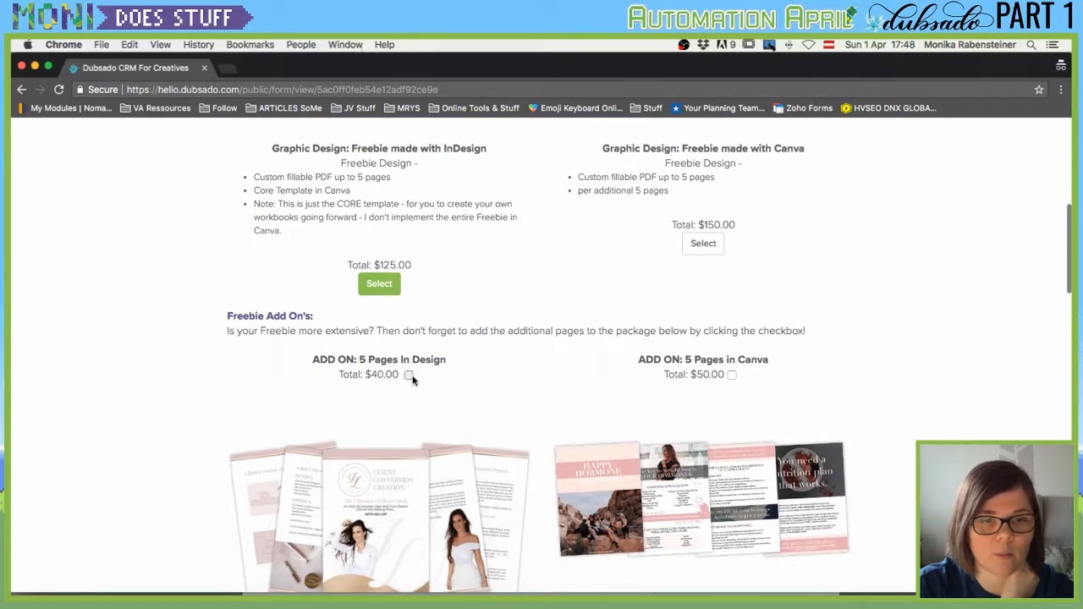
Add the $40 five-page InDesign add-on and the Logo Design & Branding Board, totalling $535.00.
click(408, 375)
scroll(529, 343, down, 10)
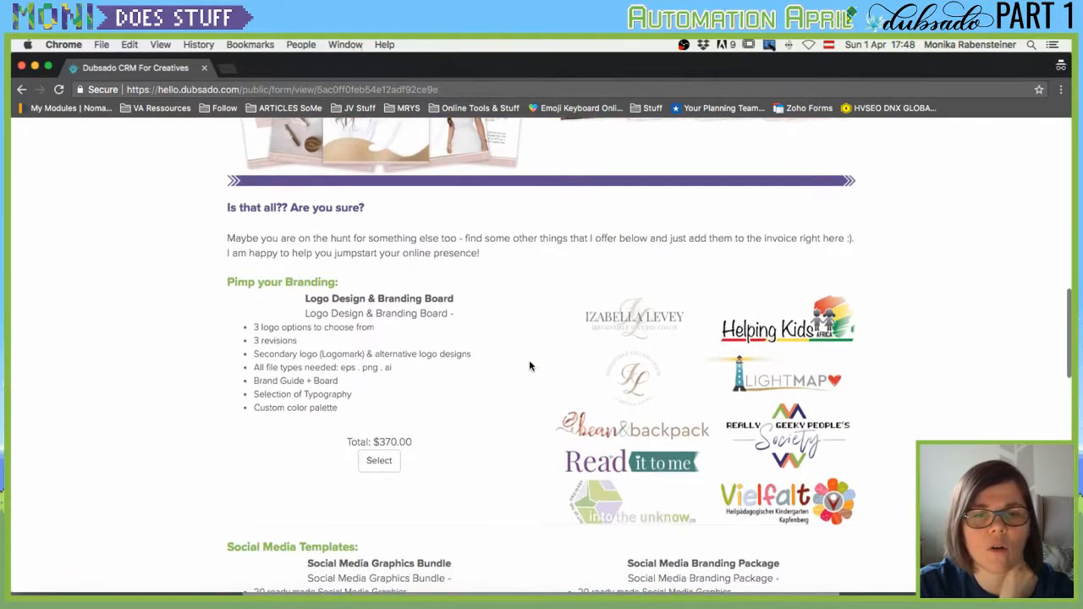
scroll(529, 366, down, 2)
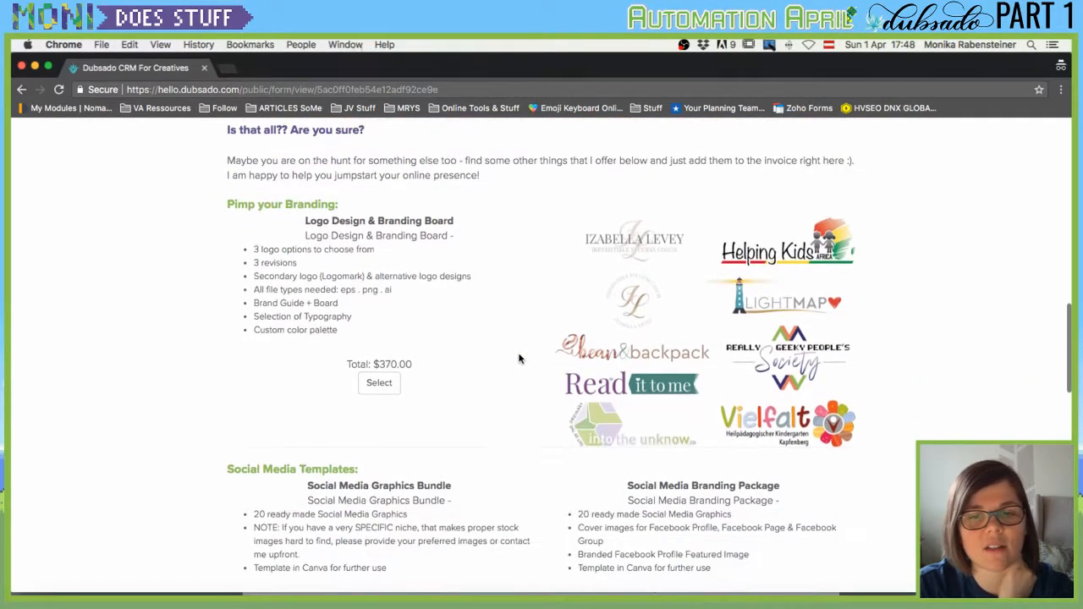
click(394, 383)
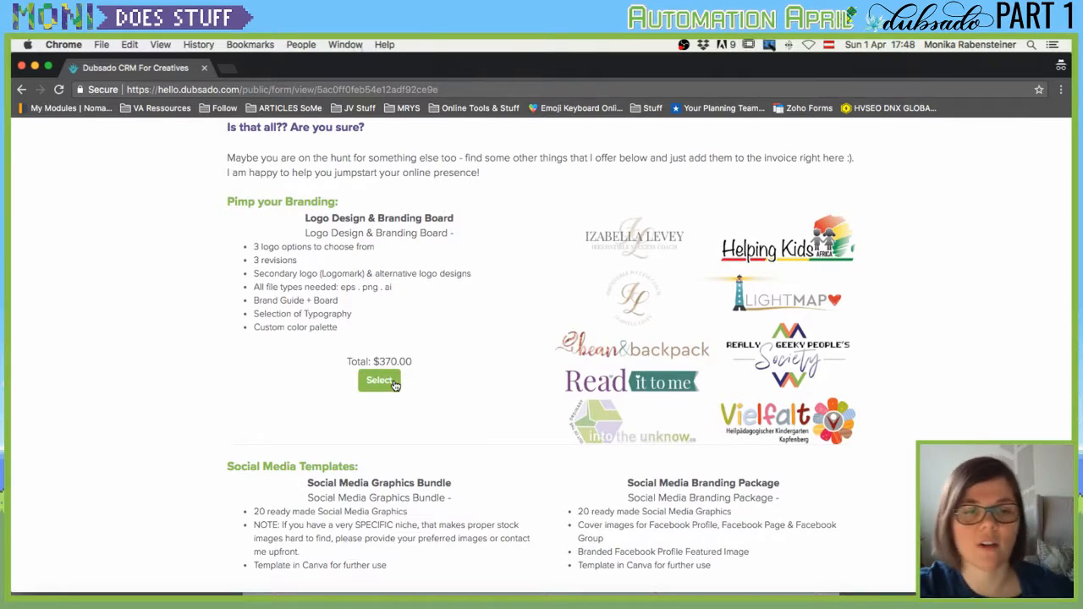
scroll(394, 383, down, 4)
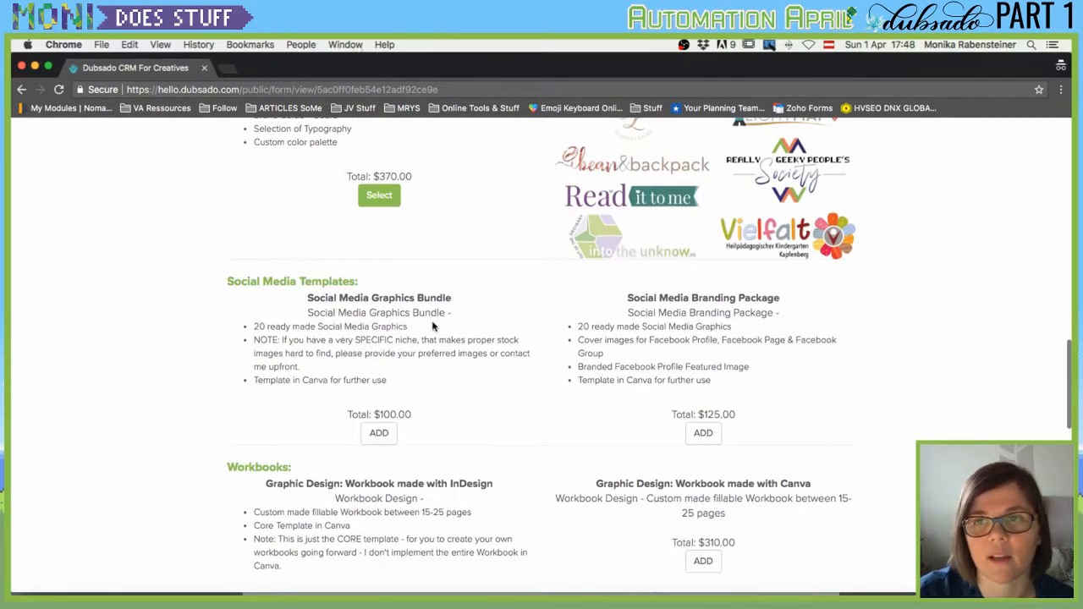
scroll(433, 326, down, 5)
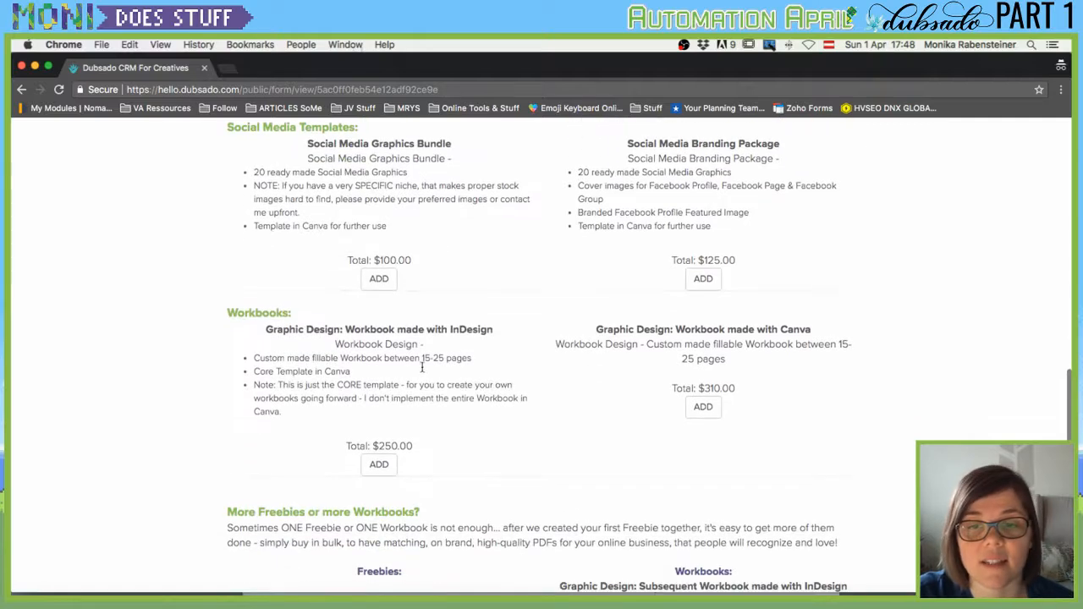
scroll(448, 425, down, 13)
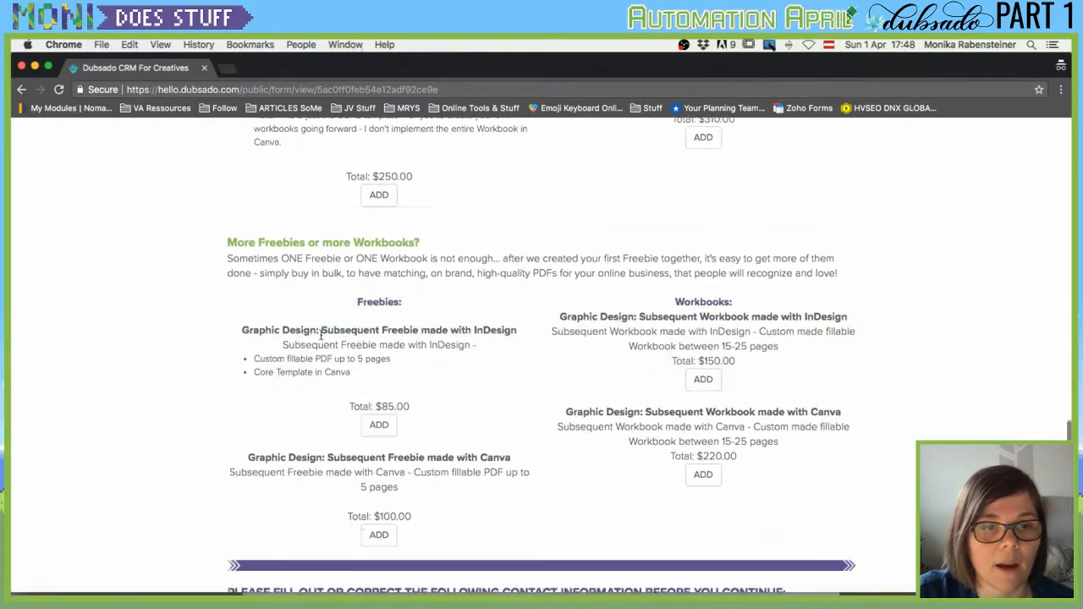
scroll(444, 331, down, 3)
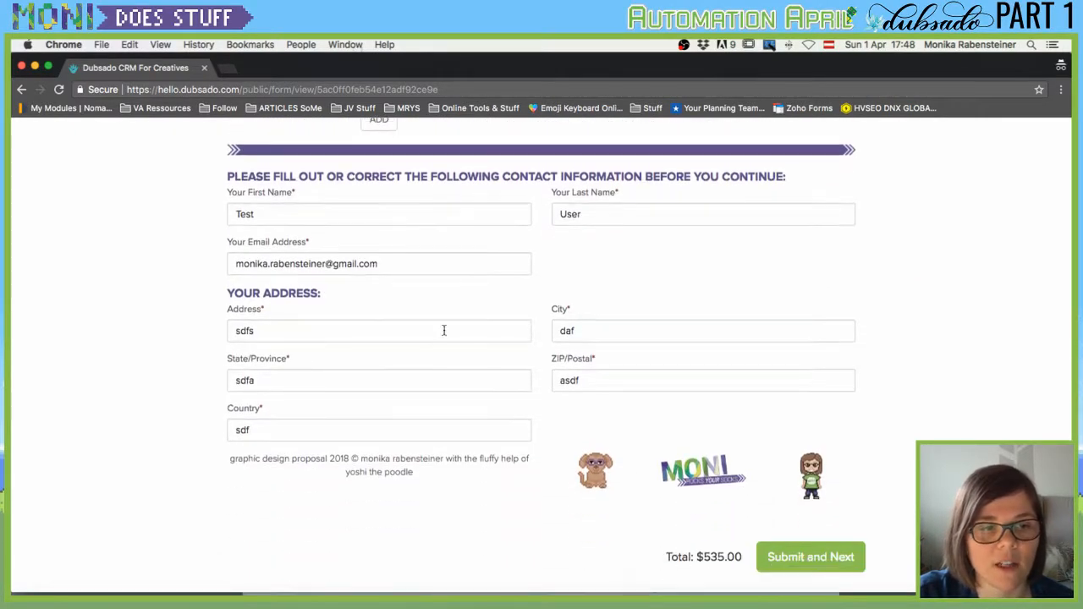
Submit the proposal and review the contract's client name and $535.00 total.
click(796, 561)
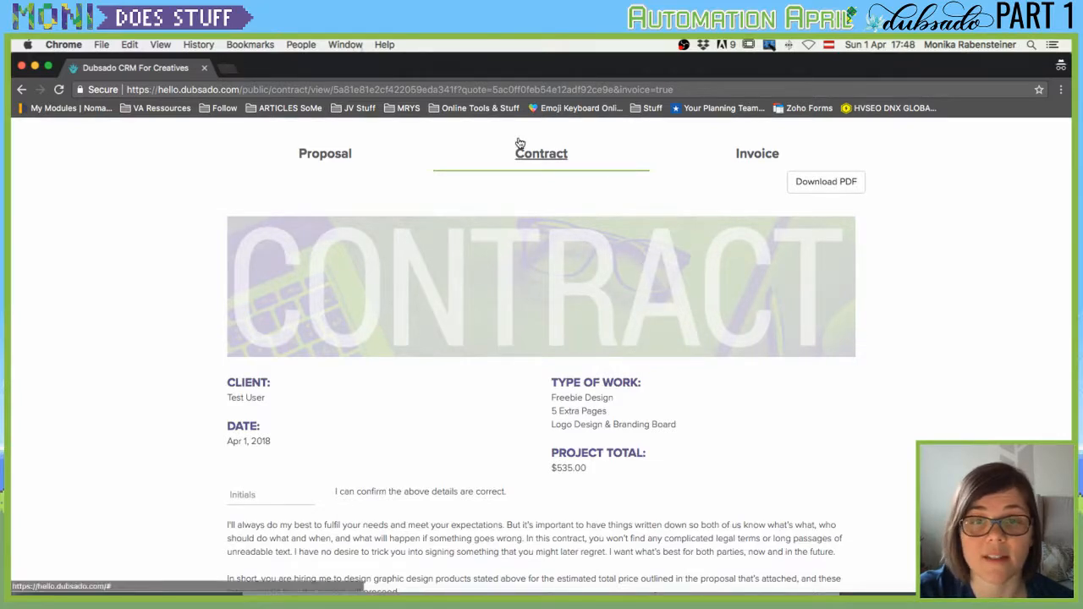
scroll(241, 312, down, 2)
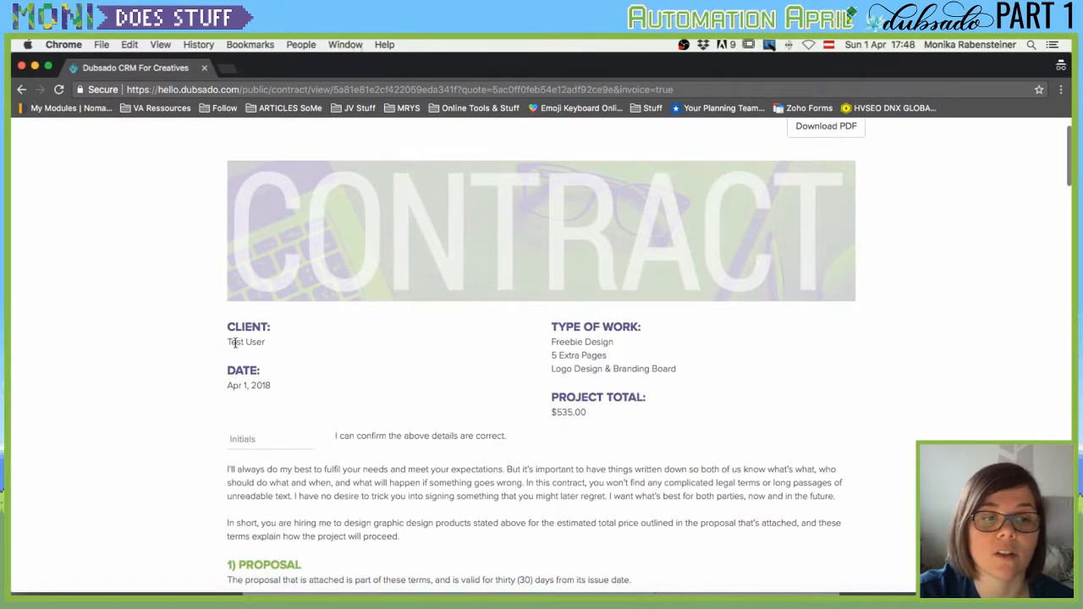
drag(228, 342, 278, 341)
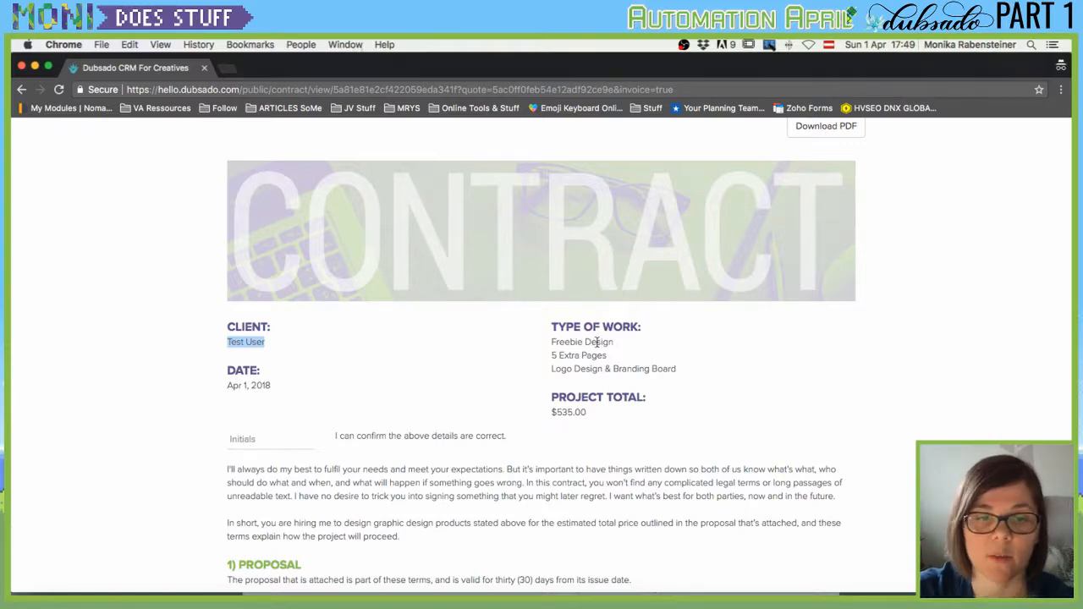
scroll(597, 342, up, 2)
click(322, 158)
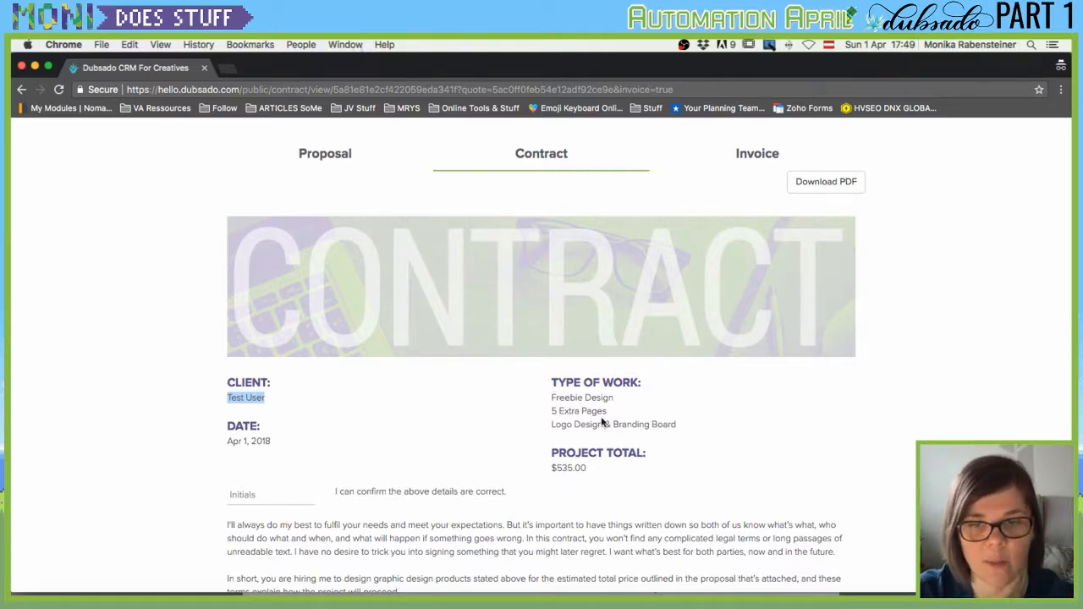
drag(549, 420, 747, 419)
scroll(601, 451, down, 2)
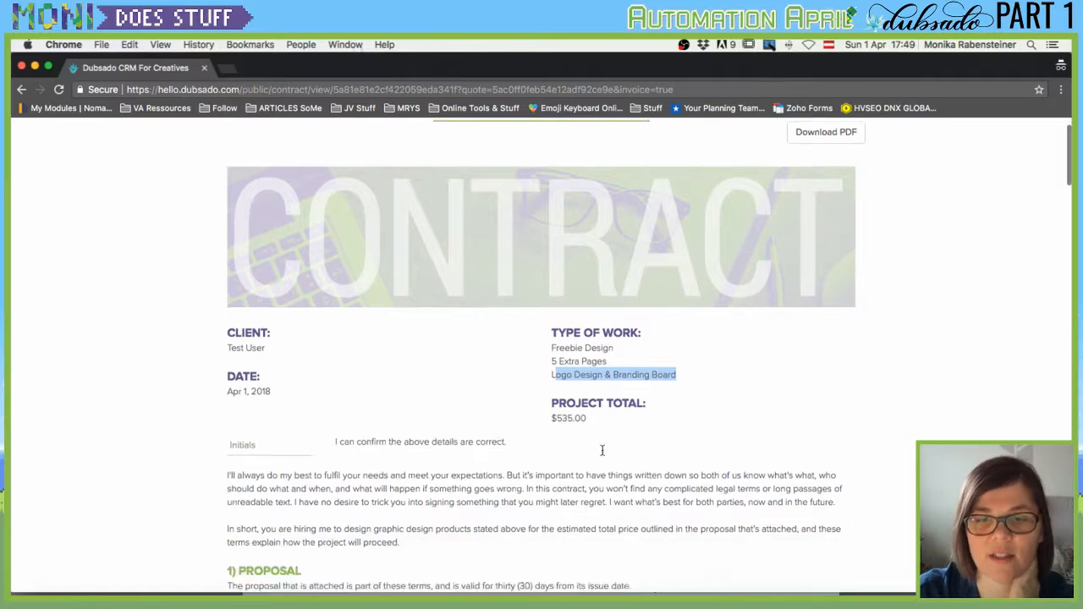
drag(548, 369, 733, 380)
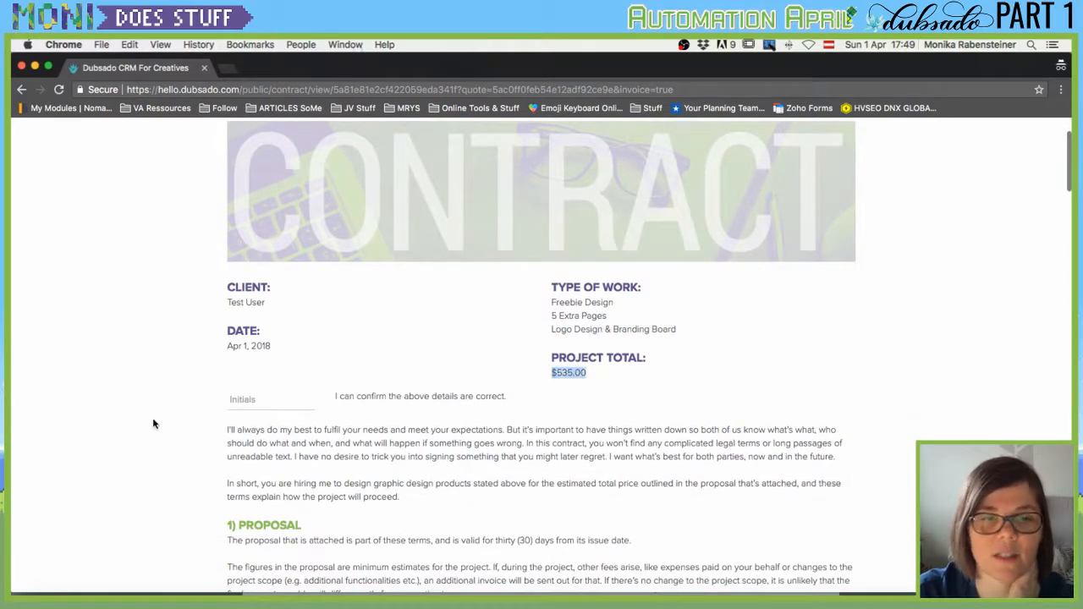
Enter the client's initials to confirm the contract details.
click(239, 404)
text(MR)
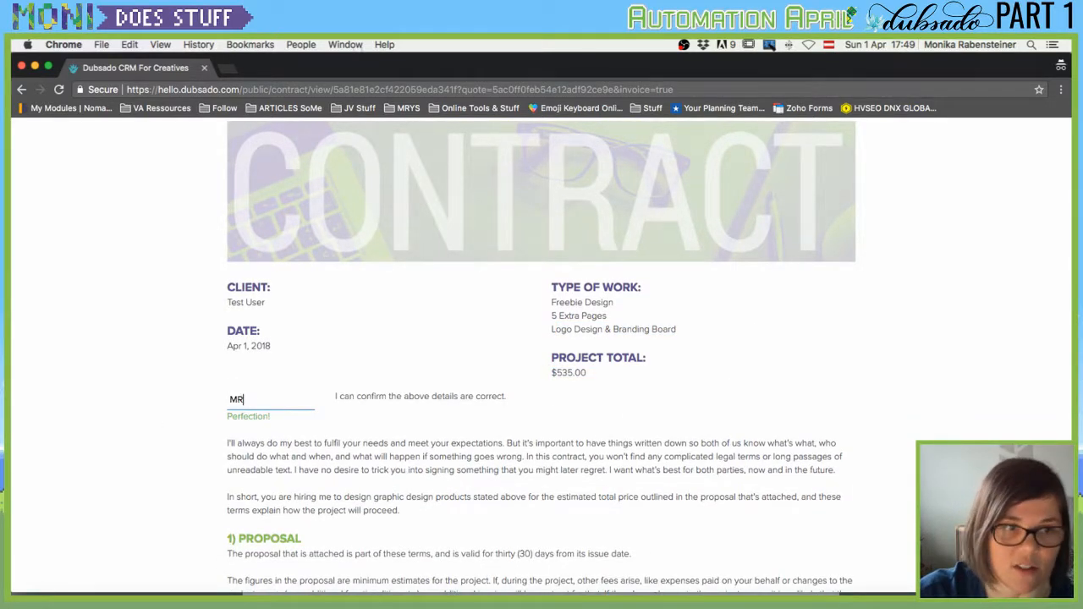
scroll(360, 487, down, 5)
Fill in the client's first and last name in the Client signing block.
scroll(271, 338, up, 6)
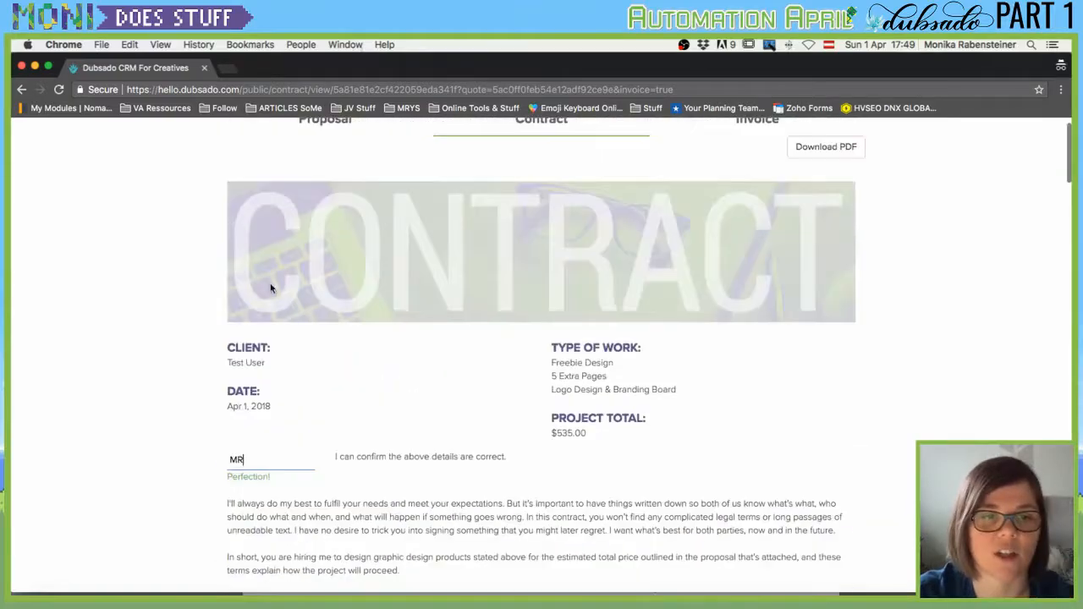
scroll(271, 433, down, 10)
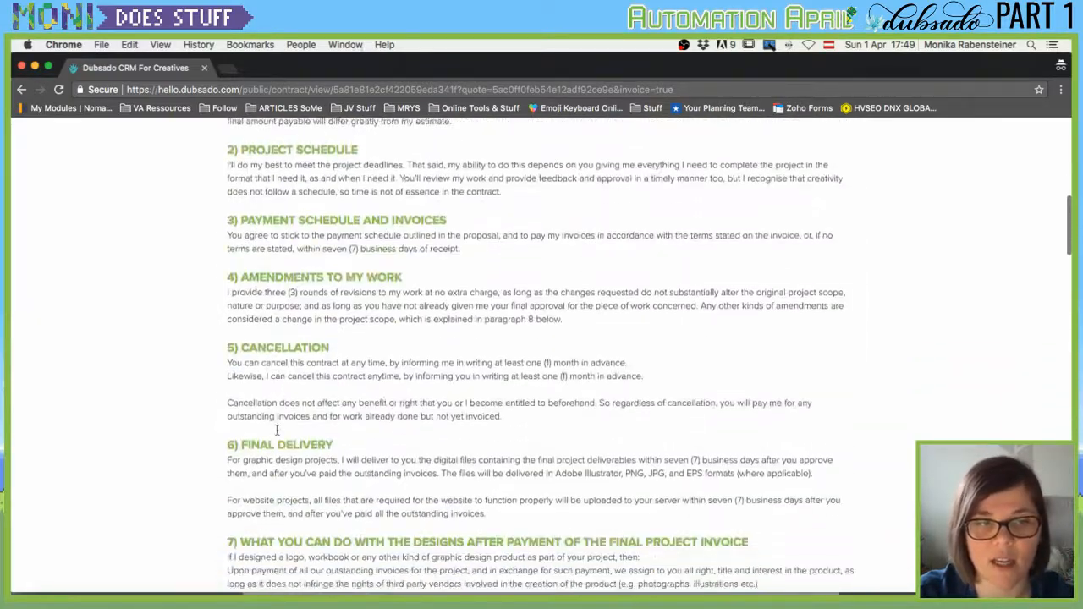
scroll(277, 431, down, 15)
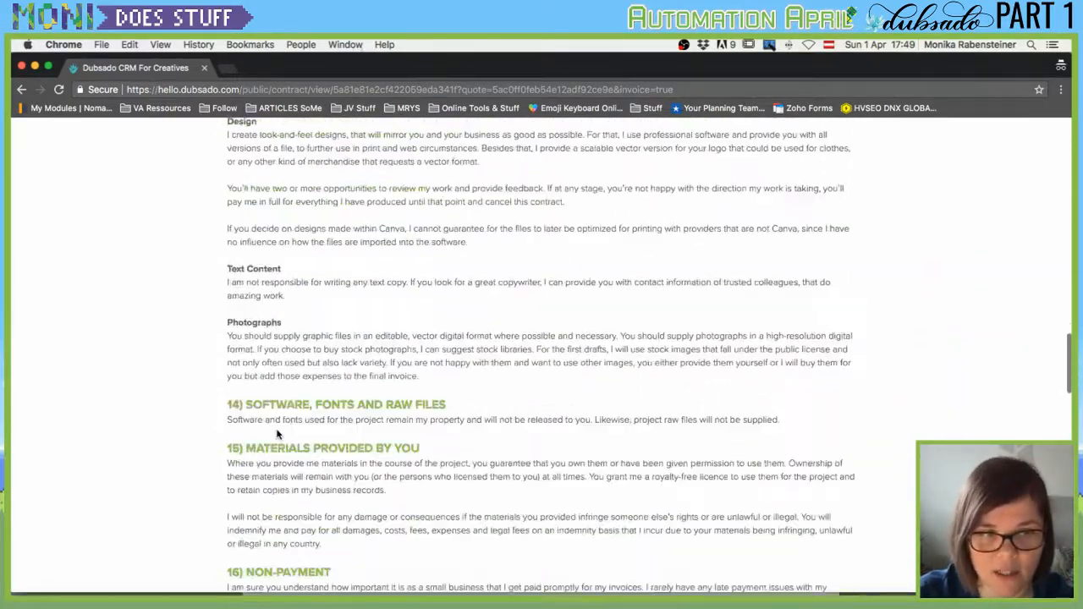
scroll(277, 434, down, 15)
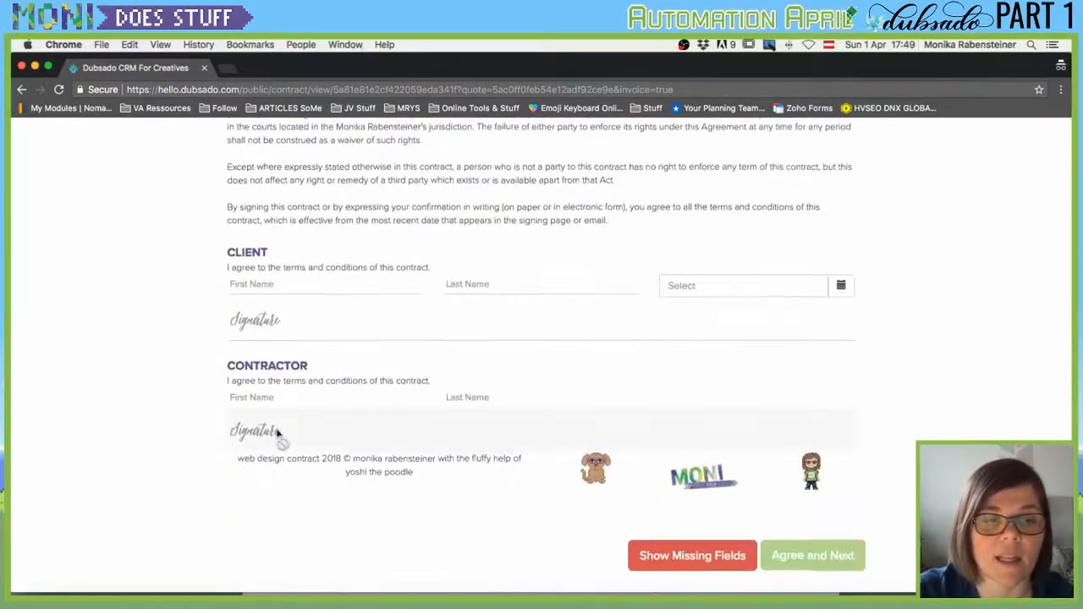
click(260, 287)
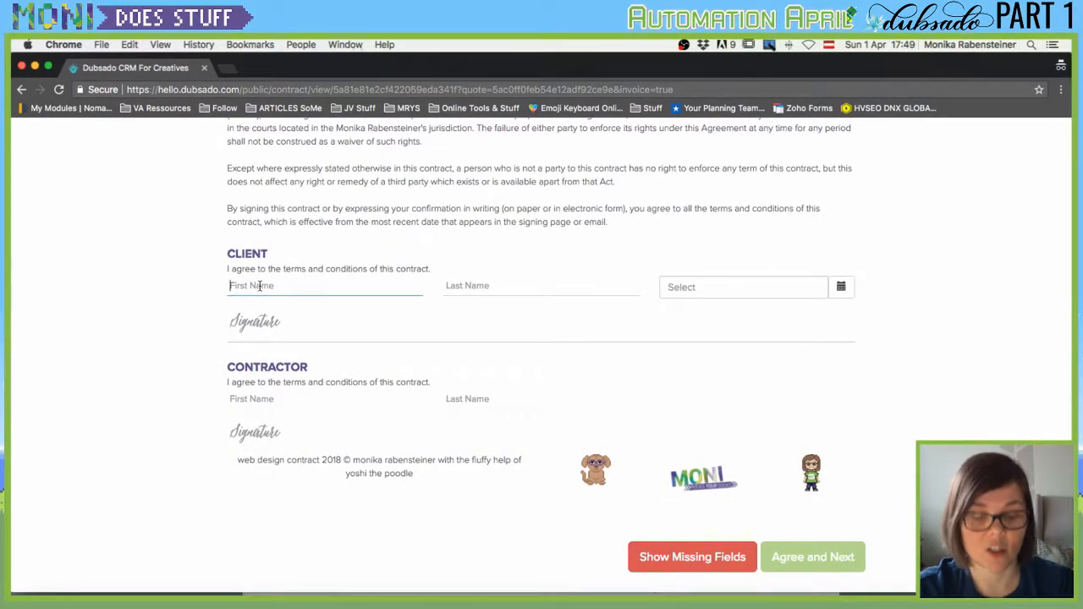
text(Monika)
key(Tab)
text(R)
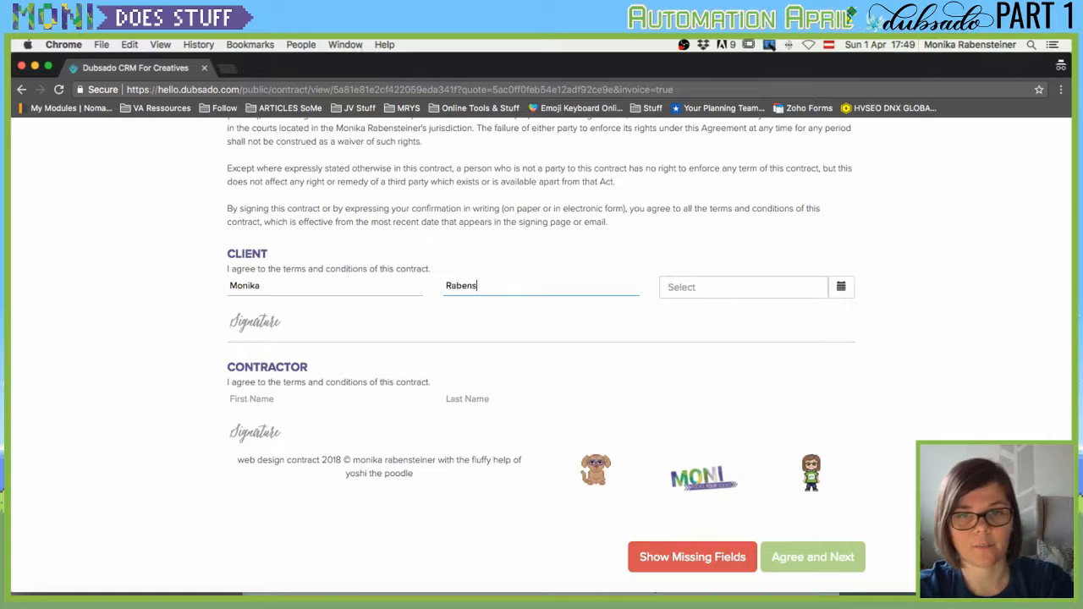
key(Tab)
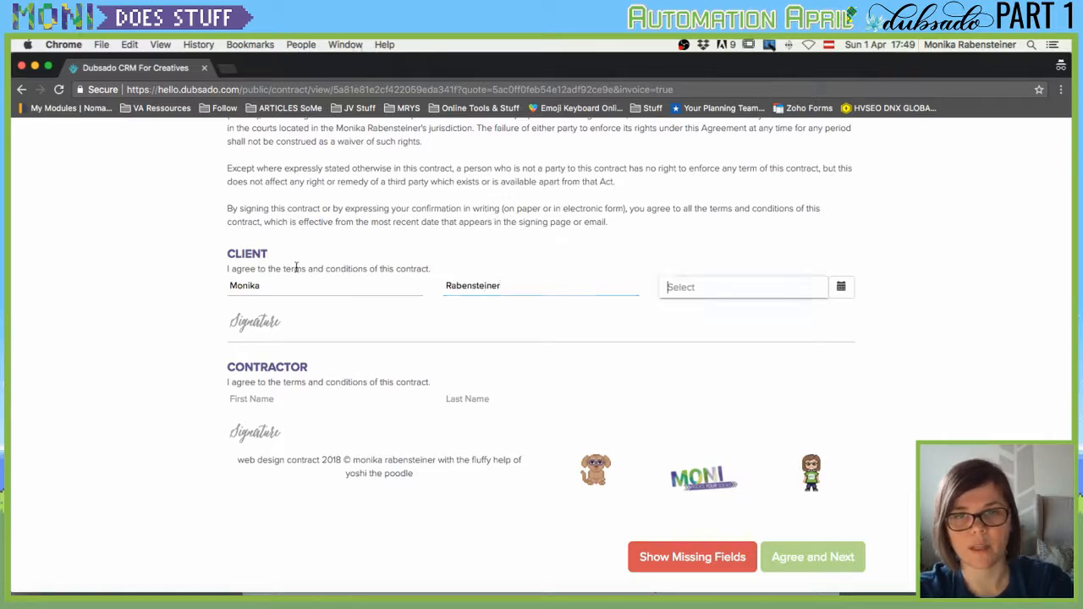
Date the contract Apr 10, 2018, type the client's full-name signature, and agree.
click(841, 287)
click(718, 360)
click(266, 333)
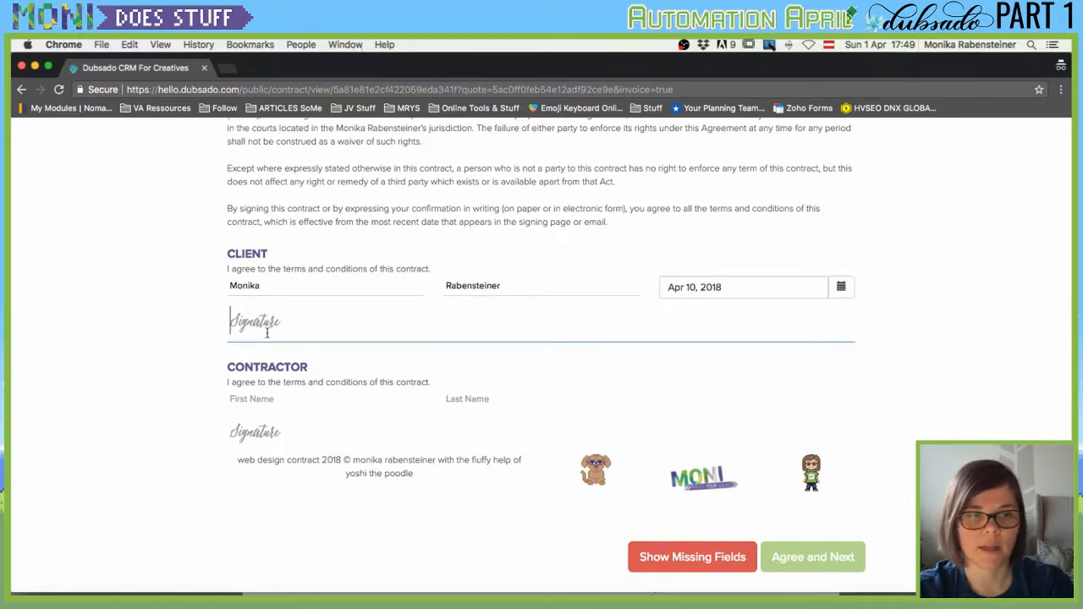
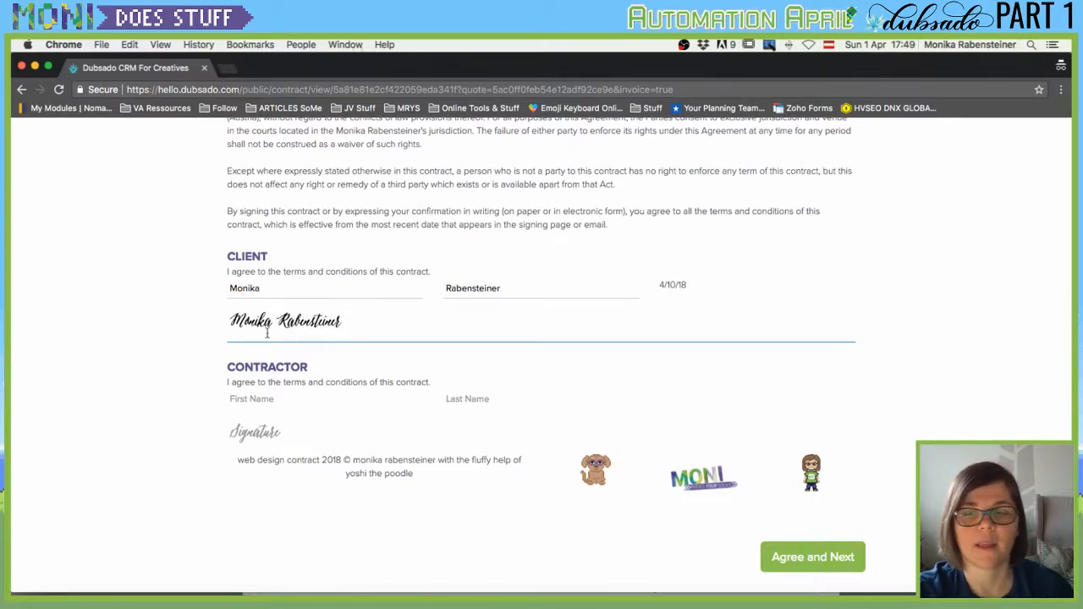
click(793, 557)
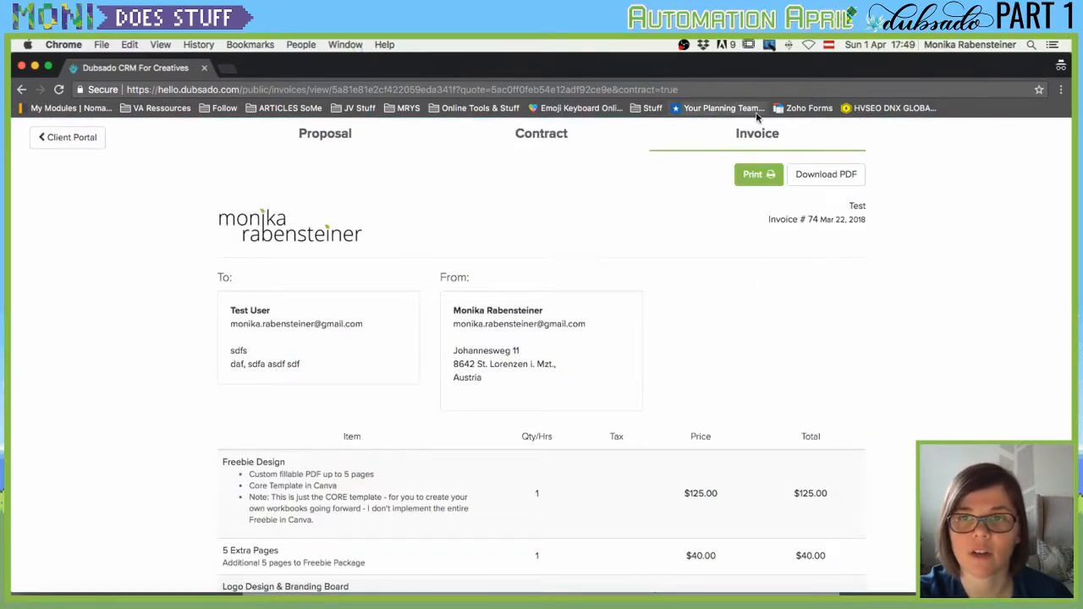
View the $535.00 card-or-PayPal payment options, then close them without paying.
scroll(694, 307, down, 8)
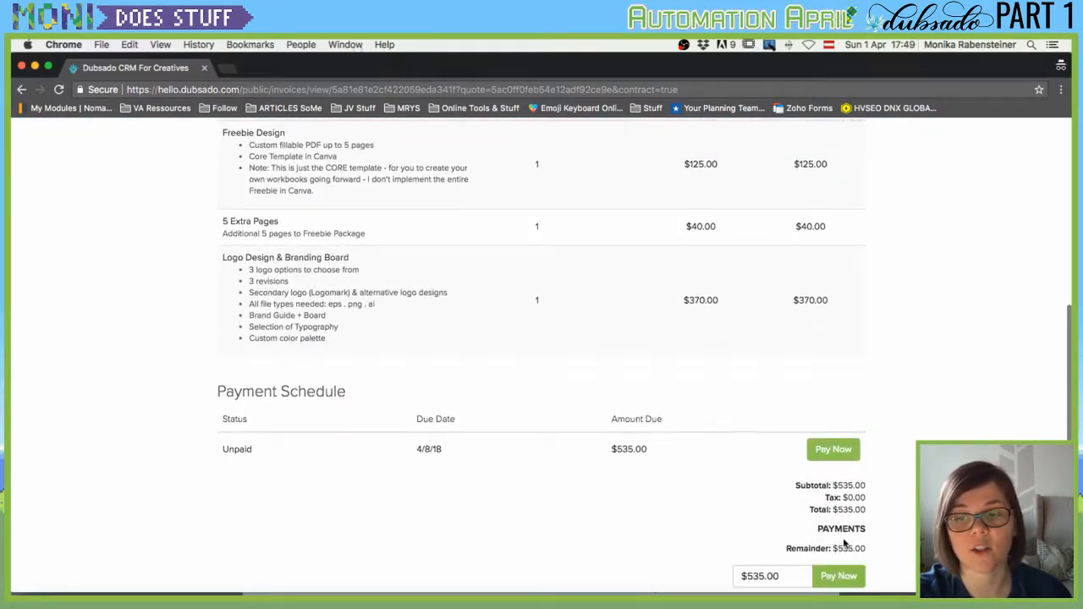
scroll(801, 417, down, 1)
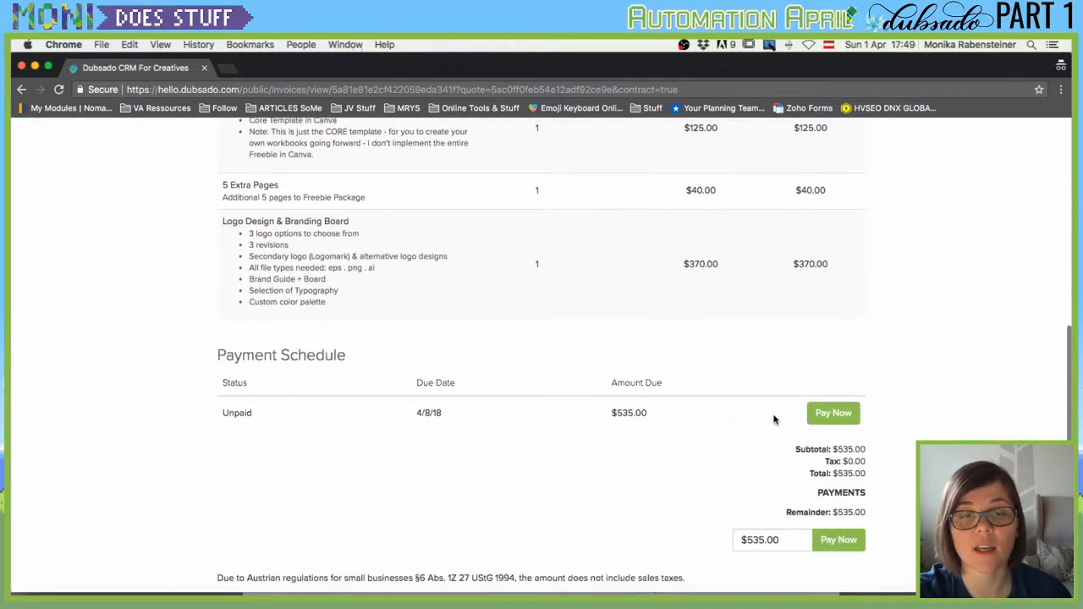
click(848, 416)
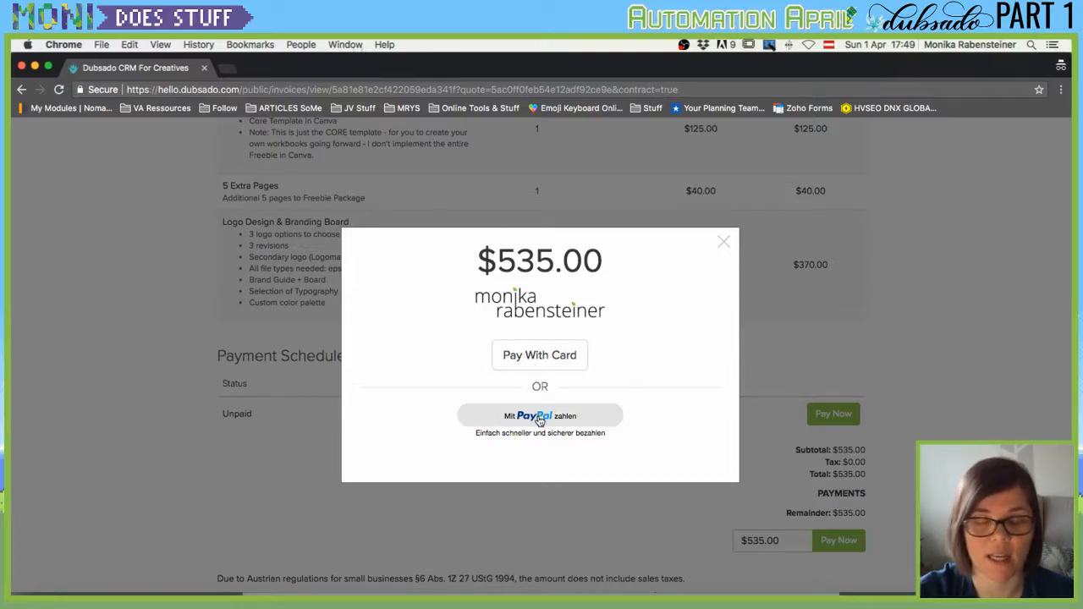
click(724, 242)
scroll(575, 364, up, 10)
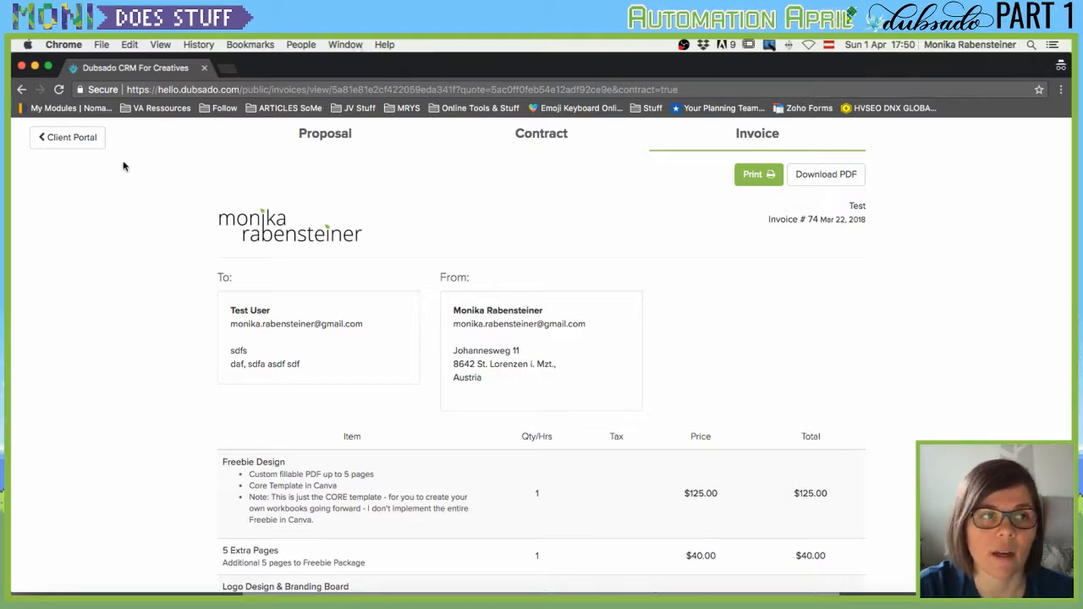
Reload the Test lead to show Signed status, view invoice 74, and open the client portal.
click(22, 66)
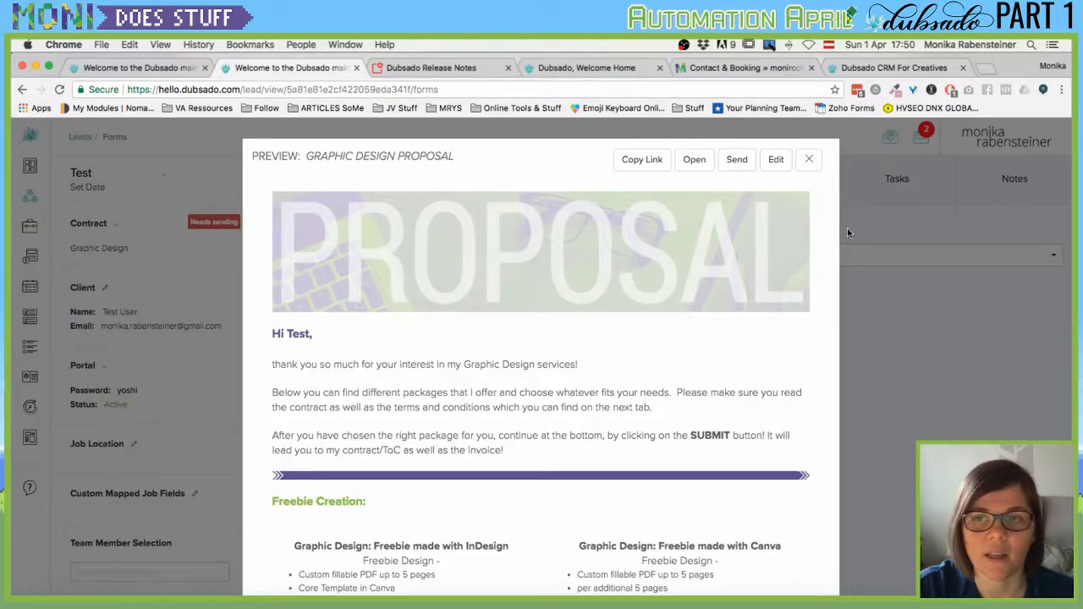
click(809, 159)
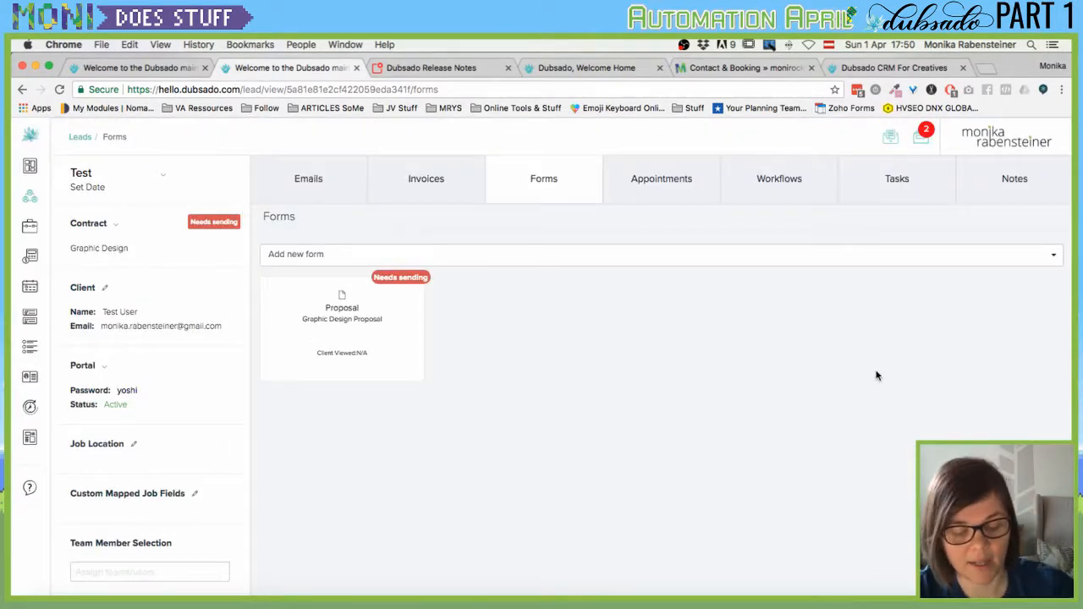
key(super+r)
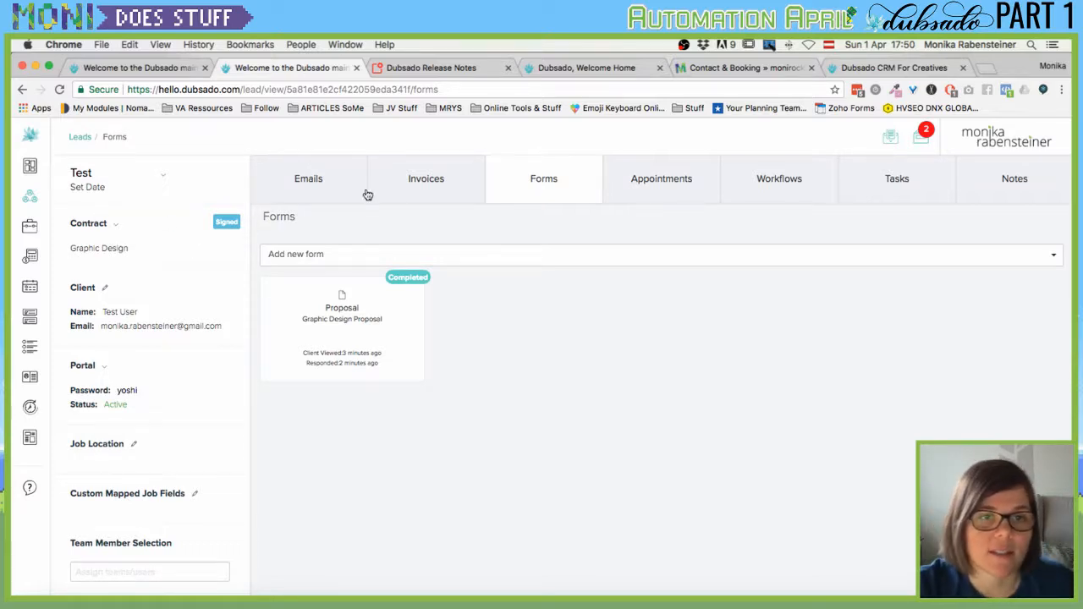
click(430, 183)
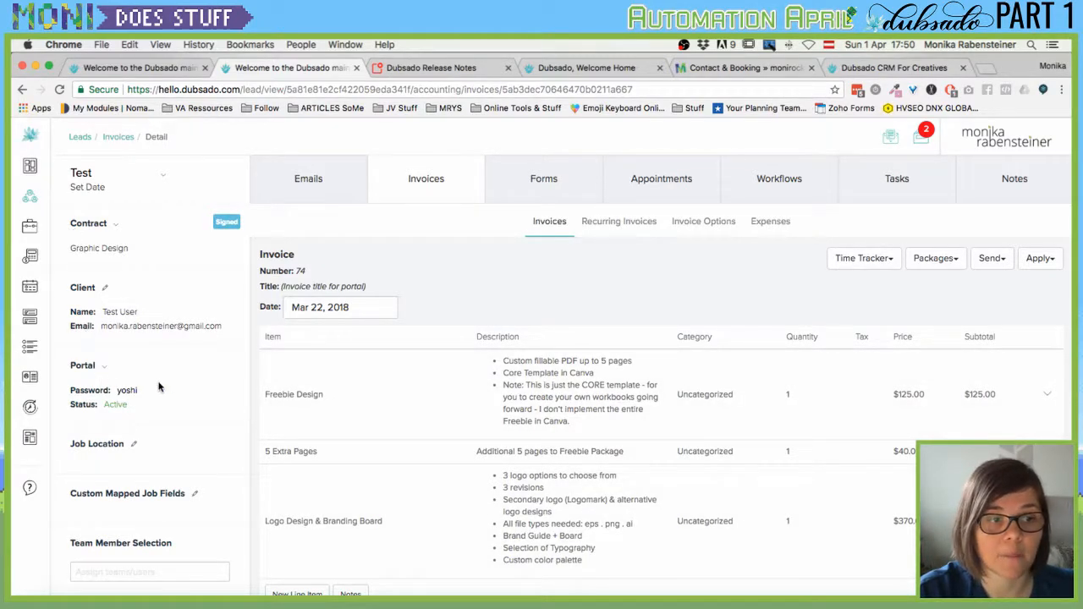
click(105, 368)
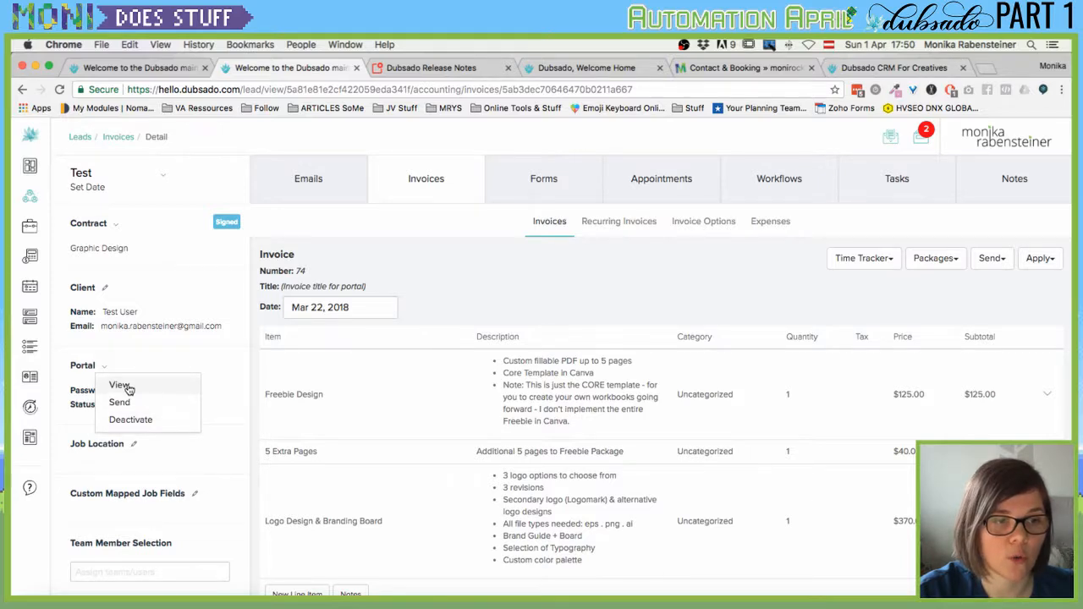
click(119, 386)
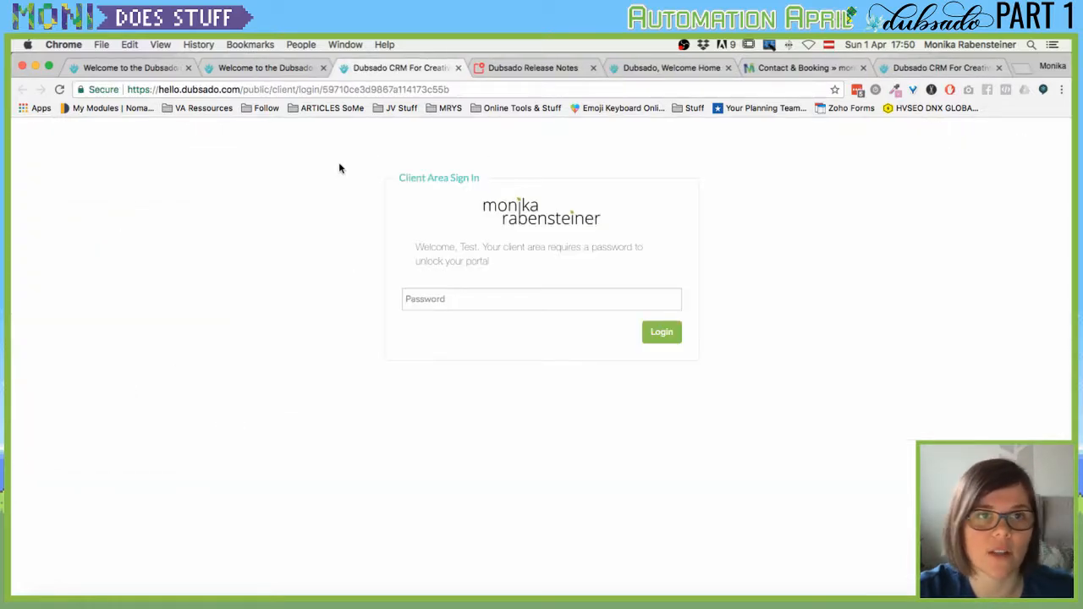
Sign in to the test client's portal with the portal password.
click(429, 300)
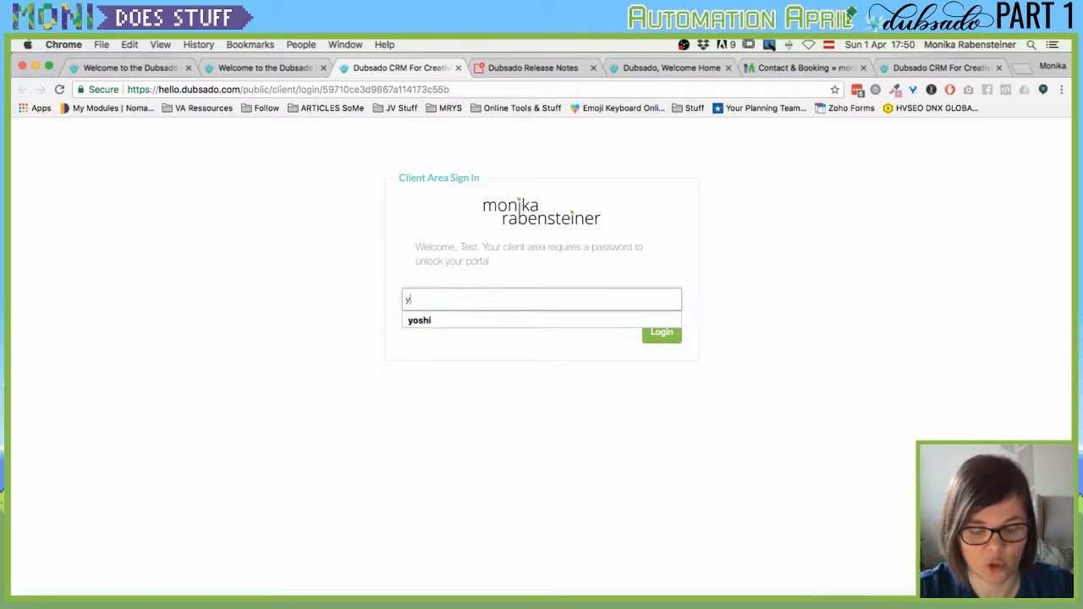
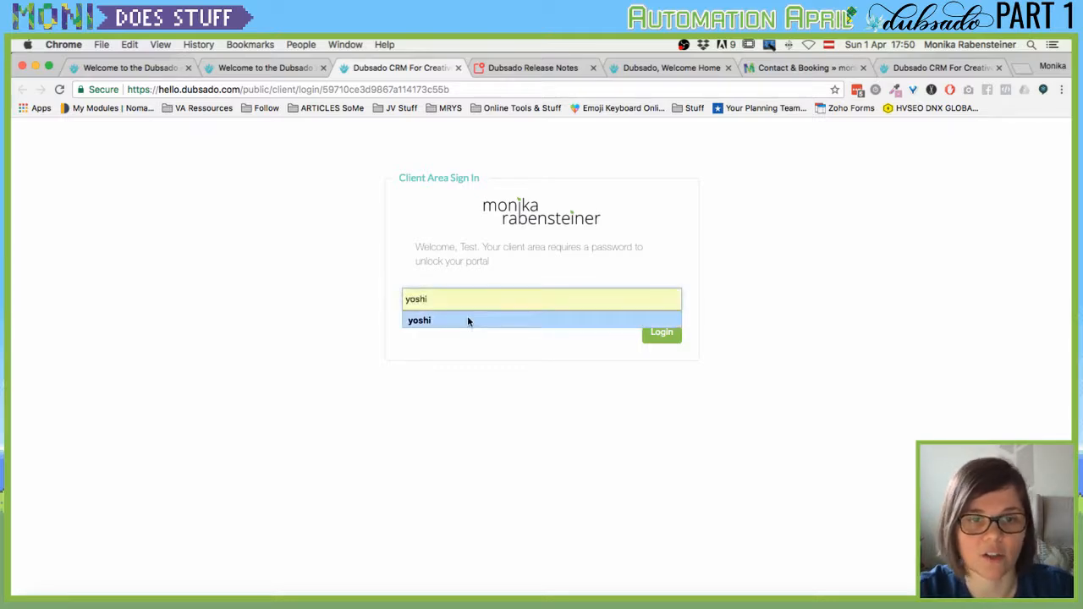
click(594, 412)
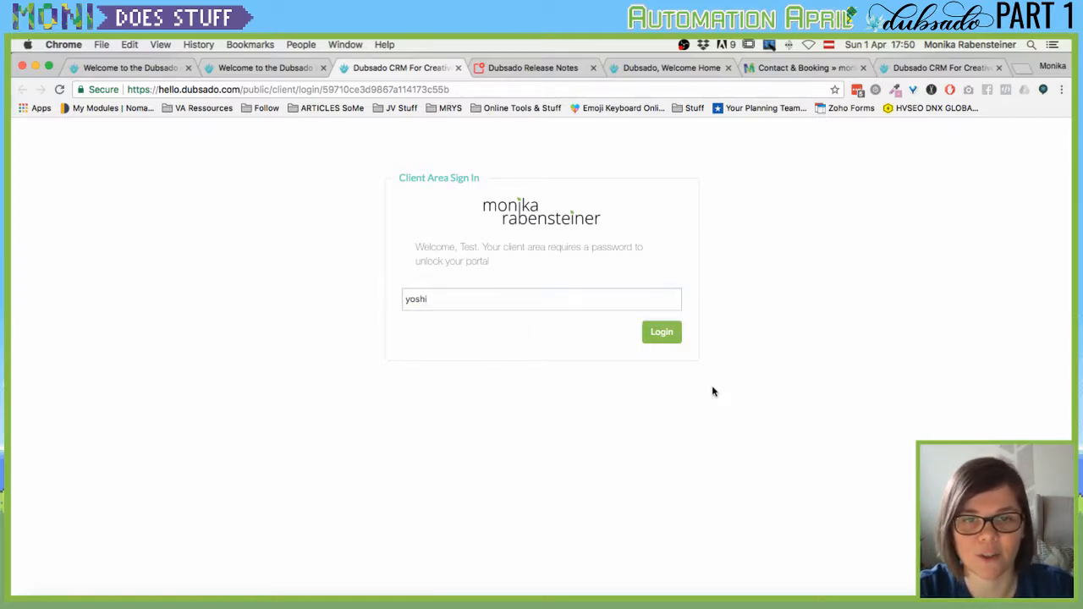
click(666, 335)
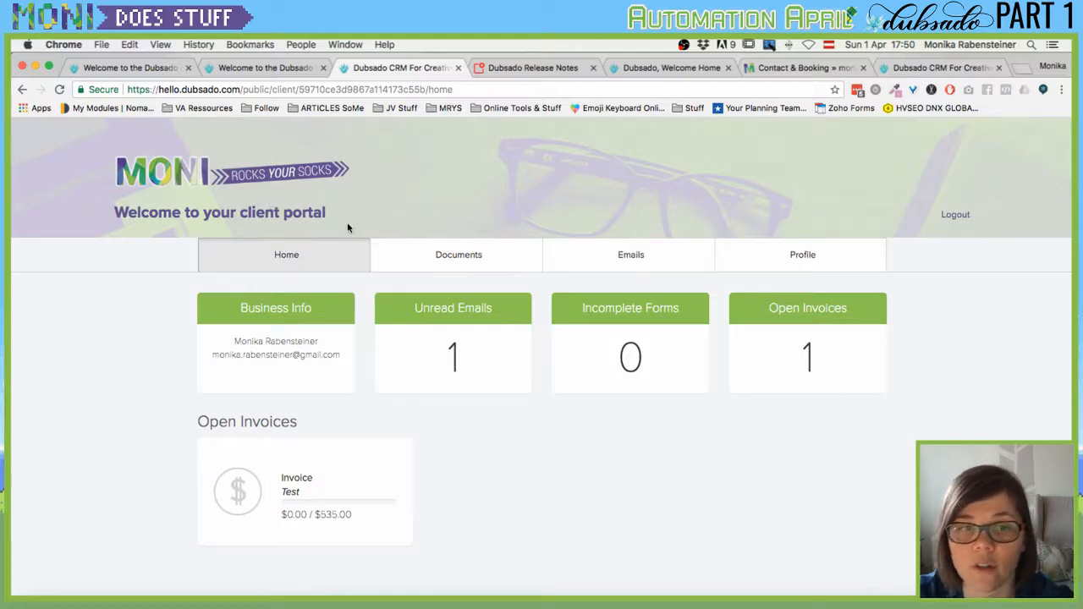
Read the client's Contract Completed and Virtual Assistance proposal emails in the portal.
click(669, 267)
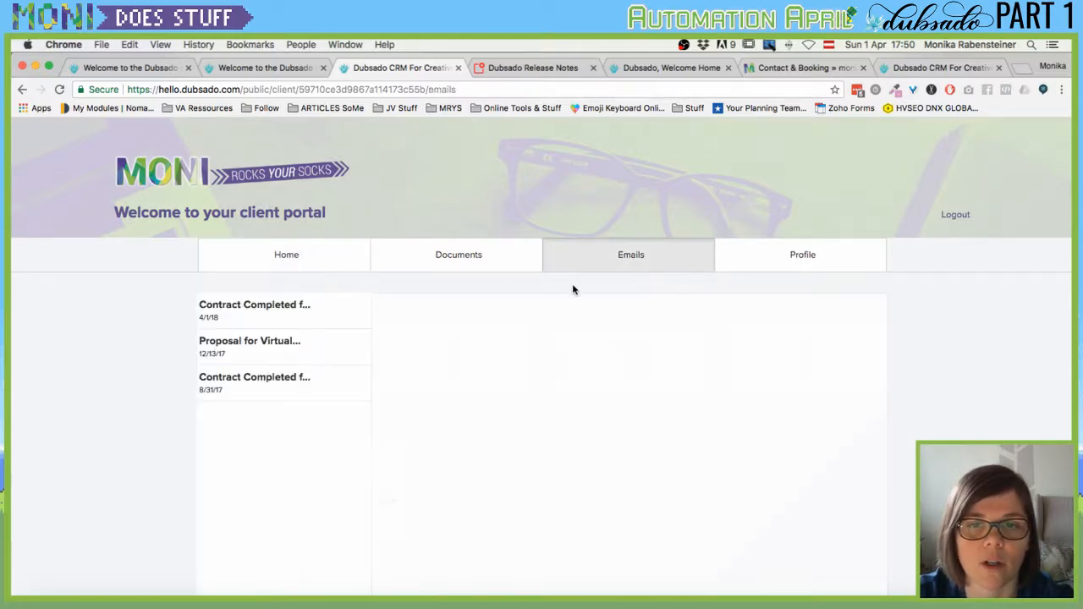
click(259, 310)
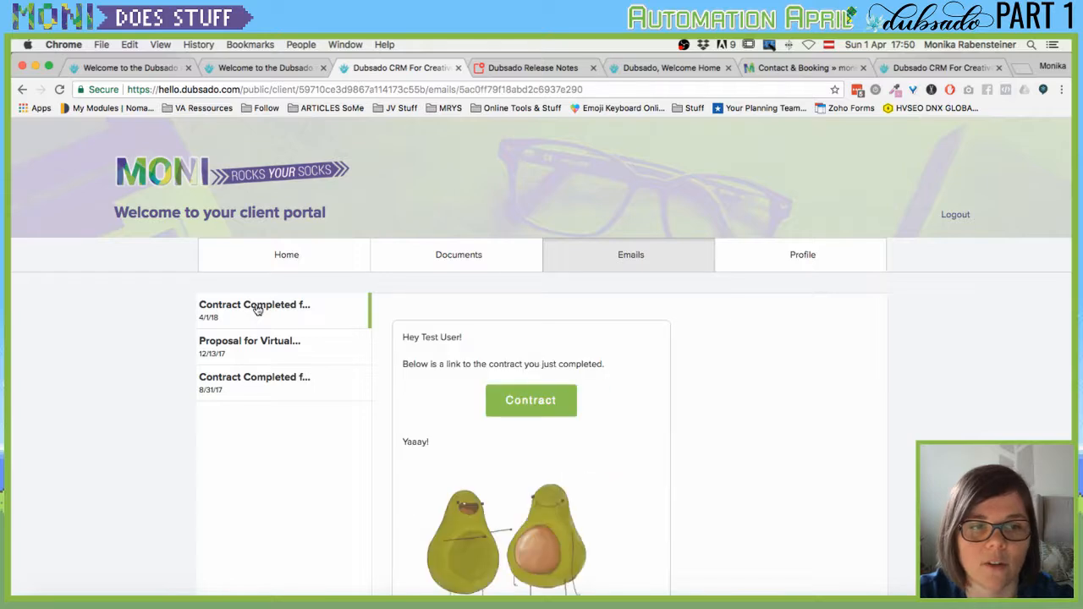
scroll(474, 367, down, 2)
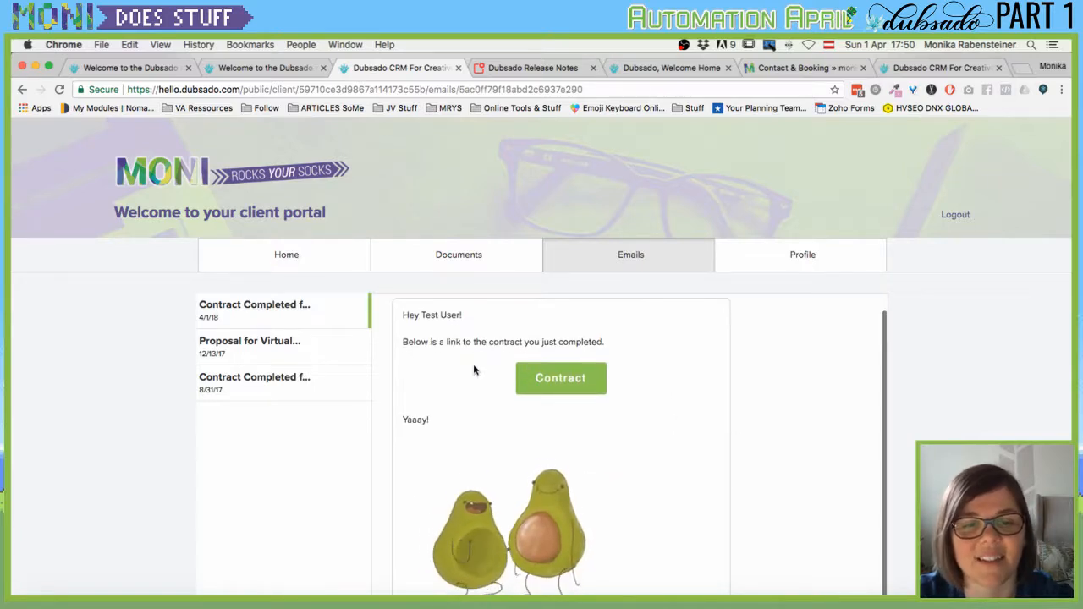
click(213, 347)
scroll(525, 362, up, 2)
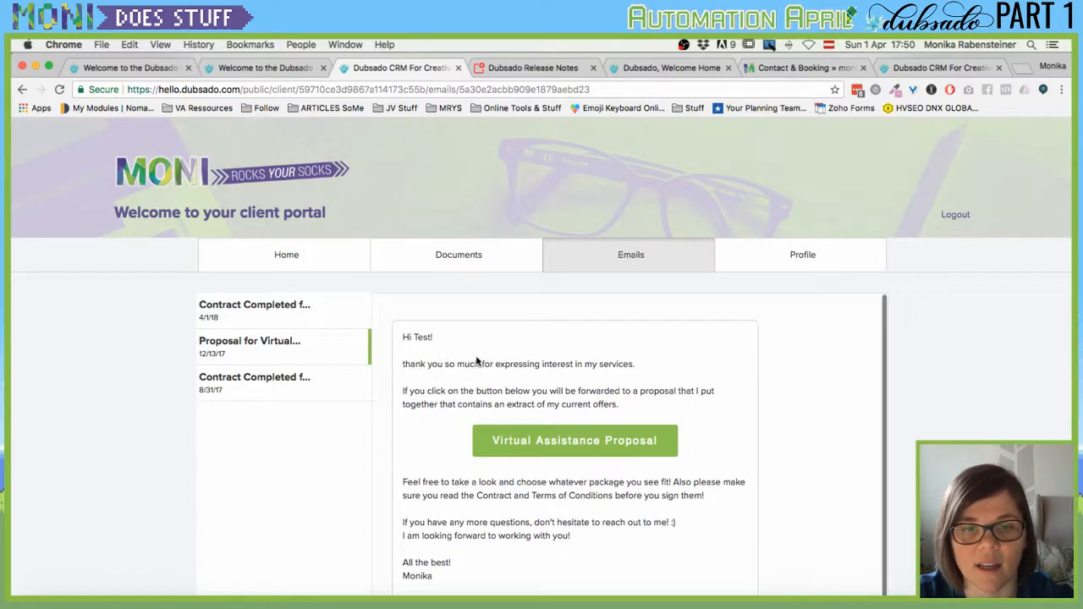
scroll(569, 385, down, 3)
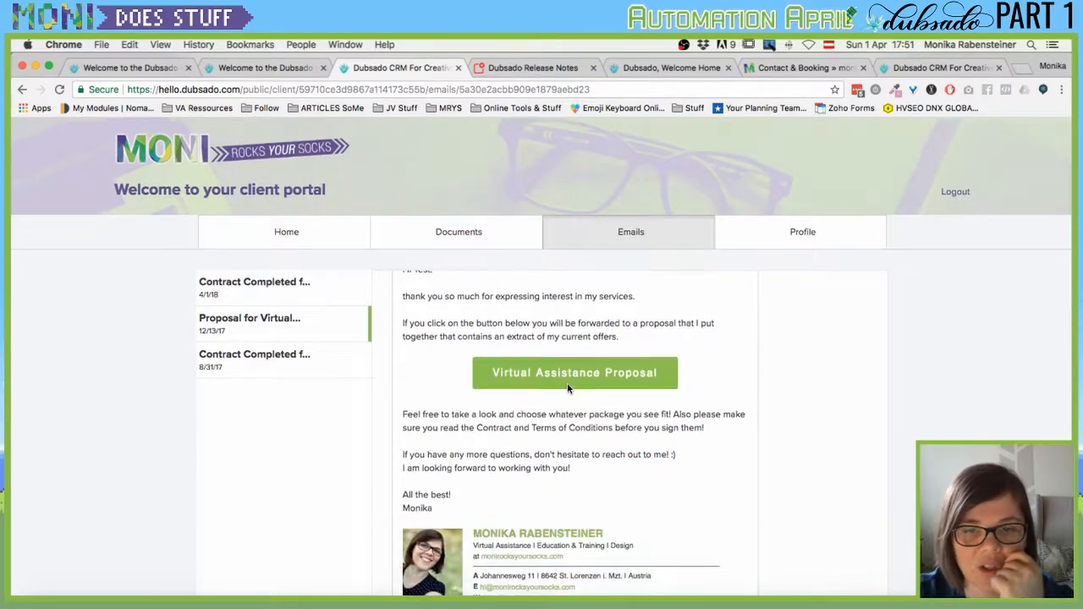
scroll(592, 405, down, 3)
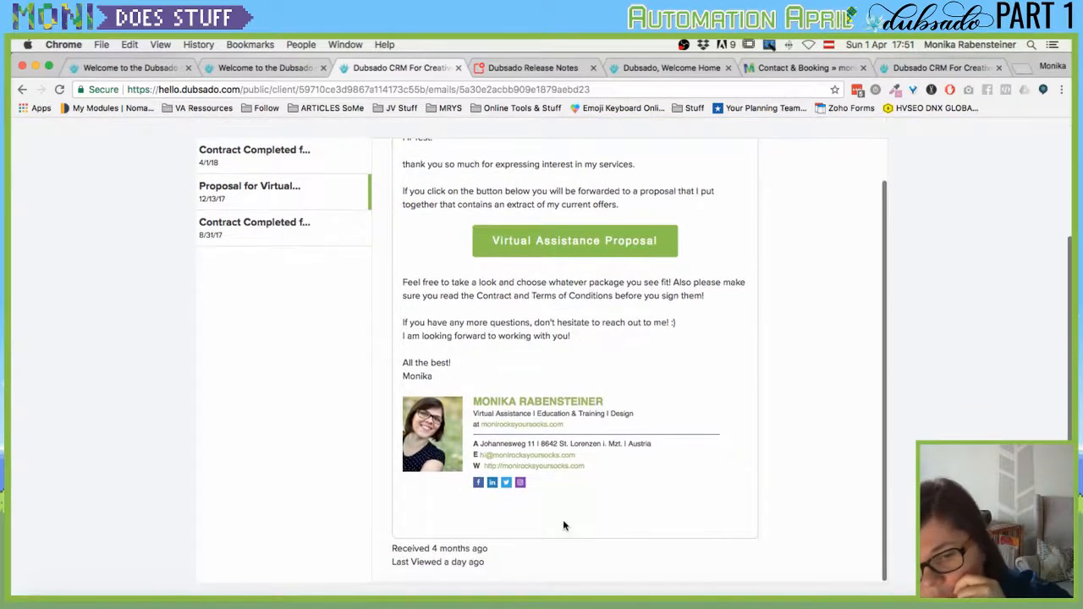
scroll(482, 491, up, 5)
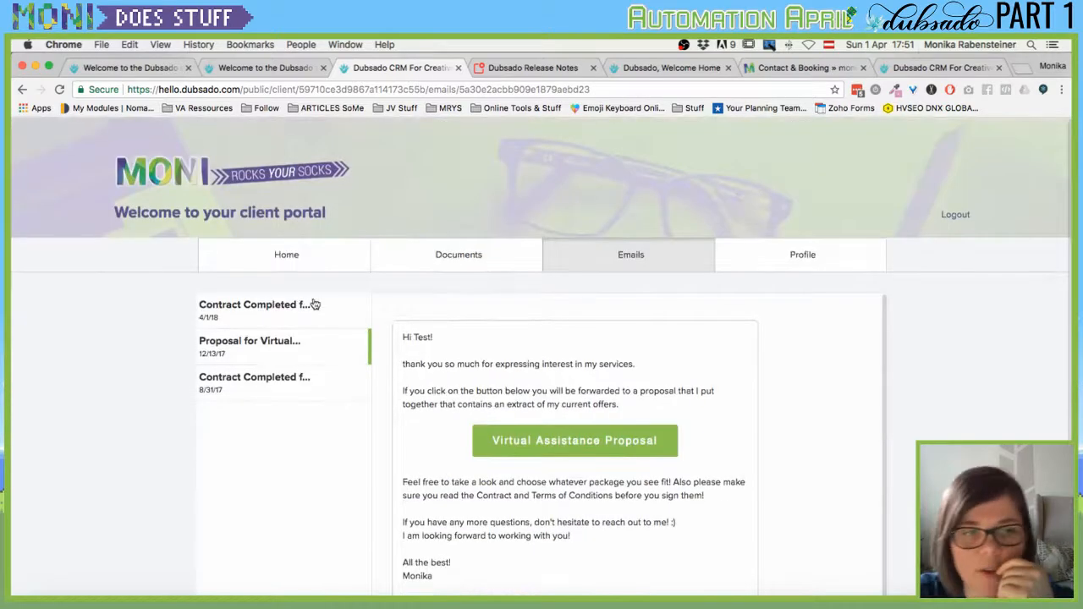
click(267, 309)
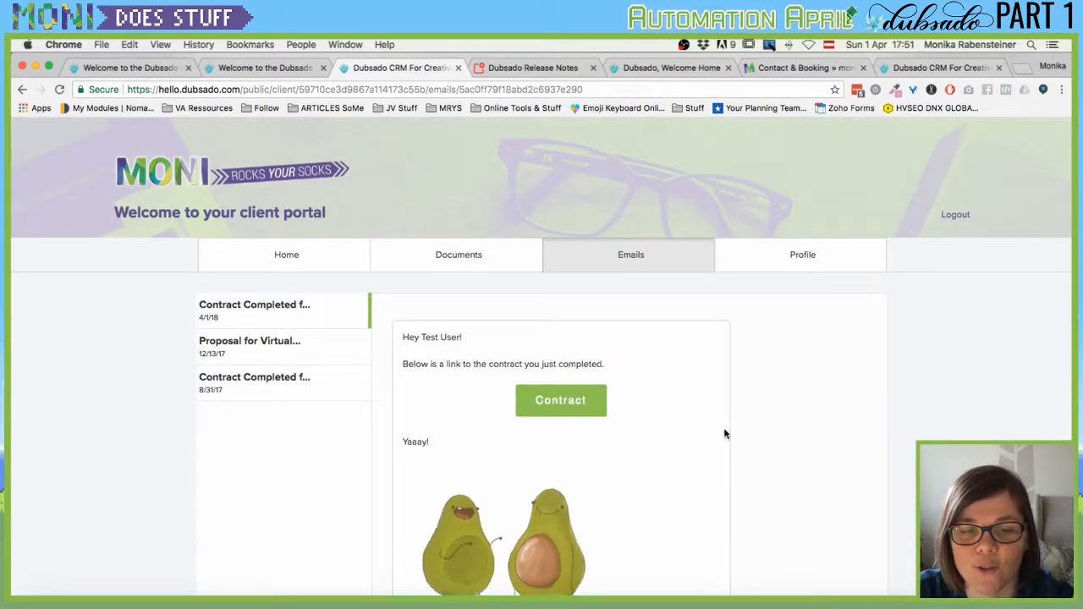
scroll(457, 349, down, 5)
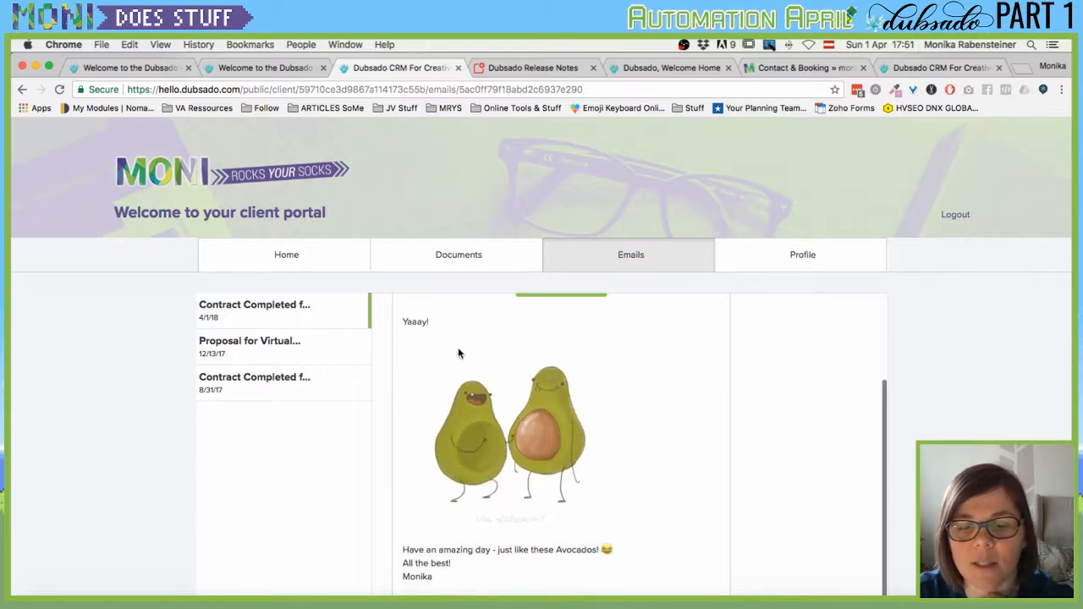
scroll(570, 390, down, 4)
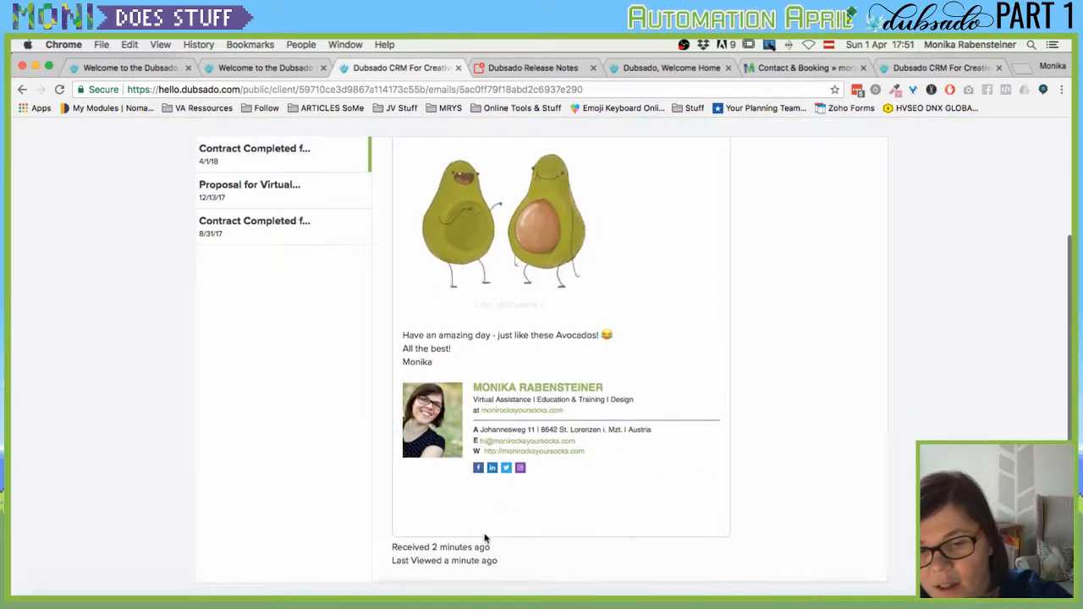
scroll(425, 555, up, 6)
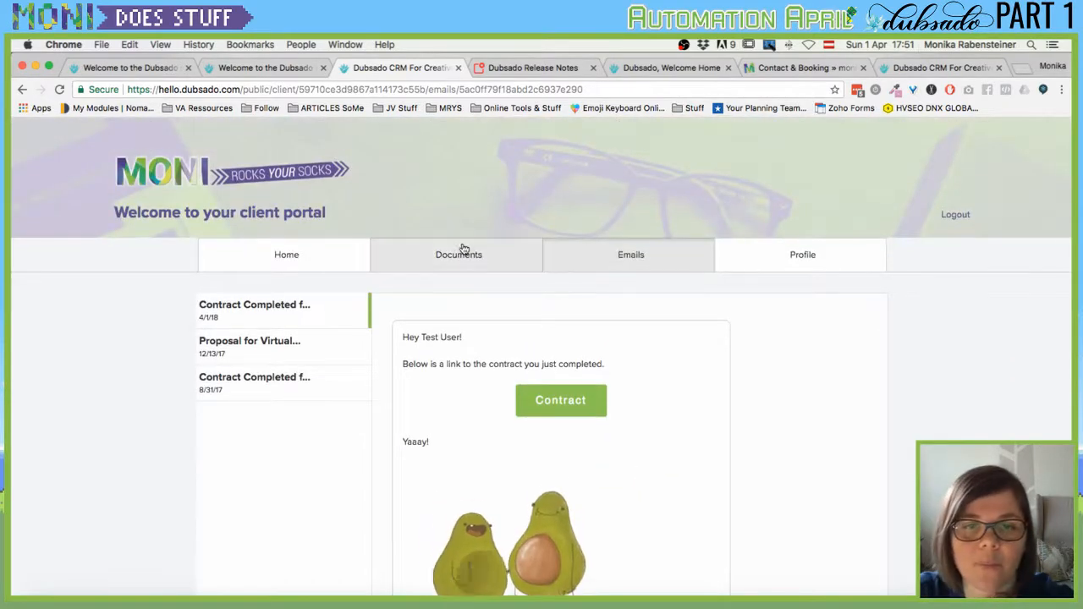
Open the Graphic Design contract from the portal's documents list, then close it.
click(462, 250)
scroll(286, 373, down, 2)
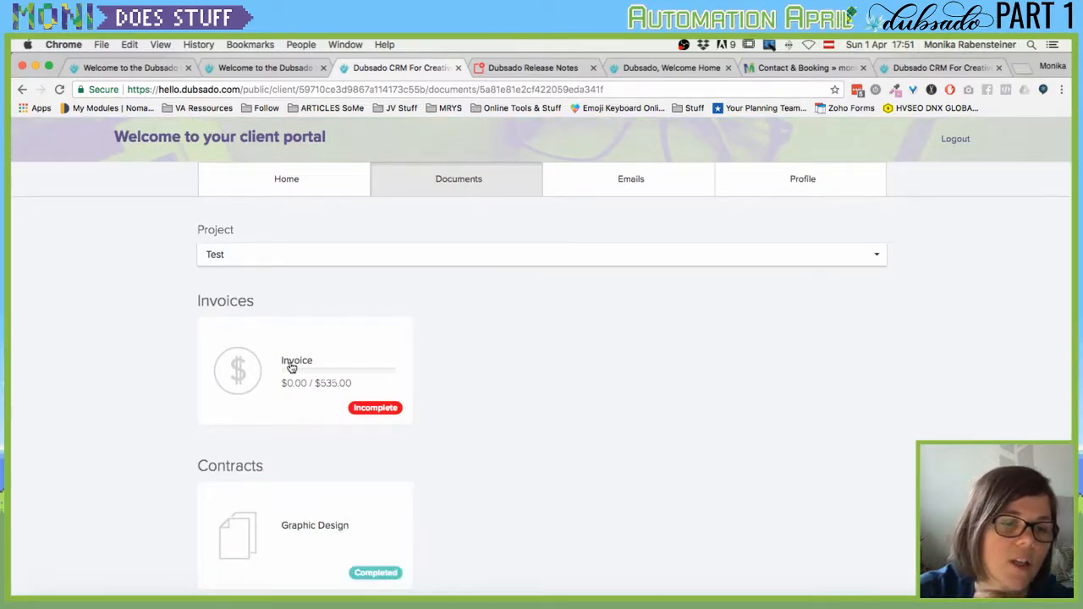
scroll(291, 367, down, 2)
click(263, 435)
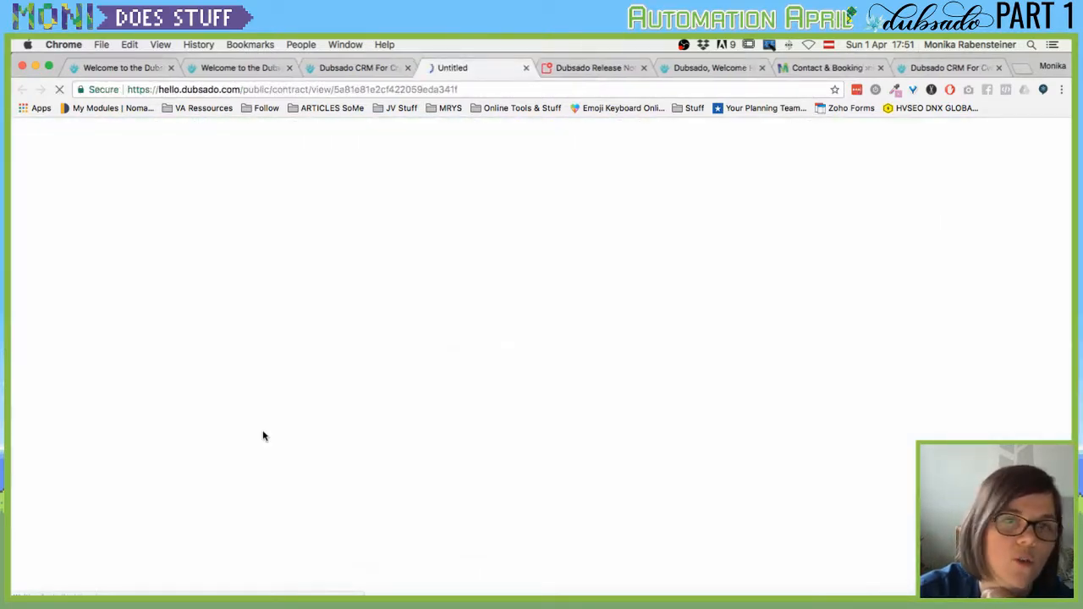
click(526, 68)
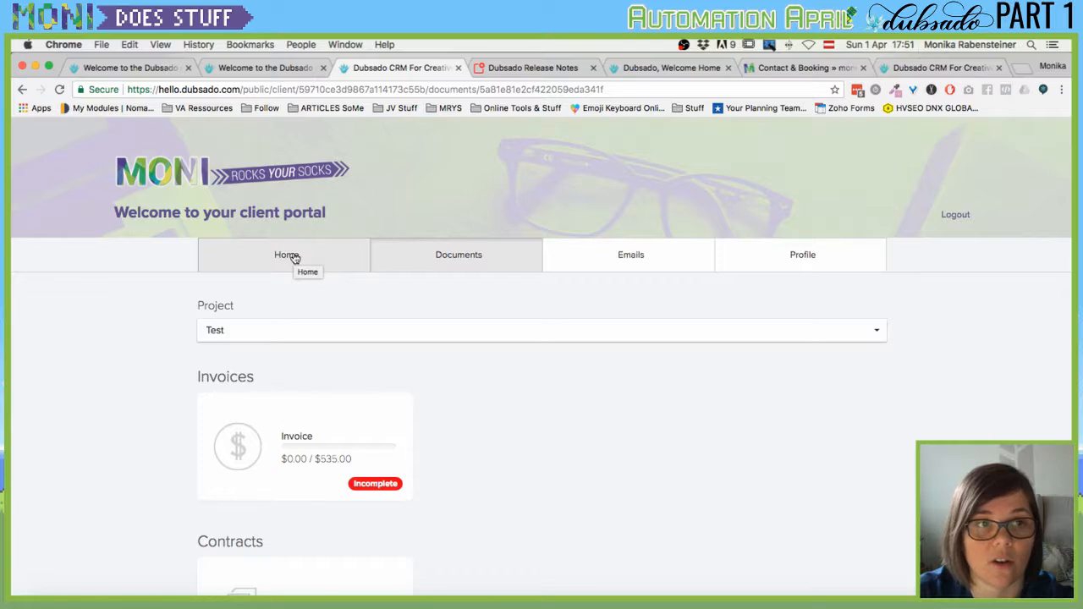
Review the portal home showing one open $535.00 invoice, then return to invoice 74.
click(292, 256)
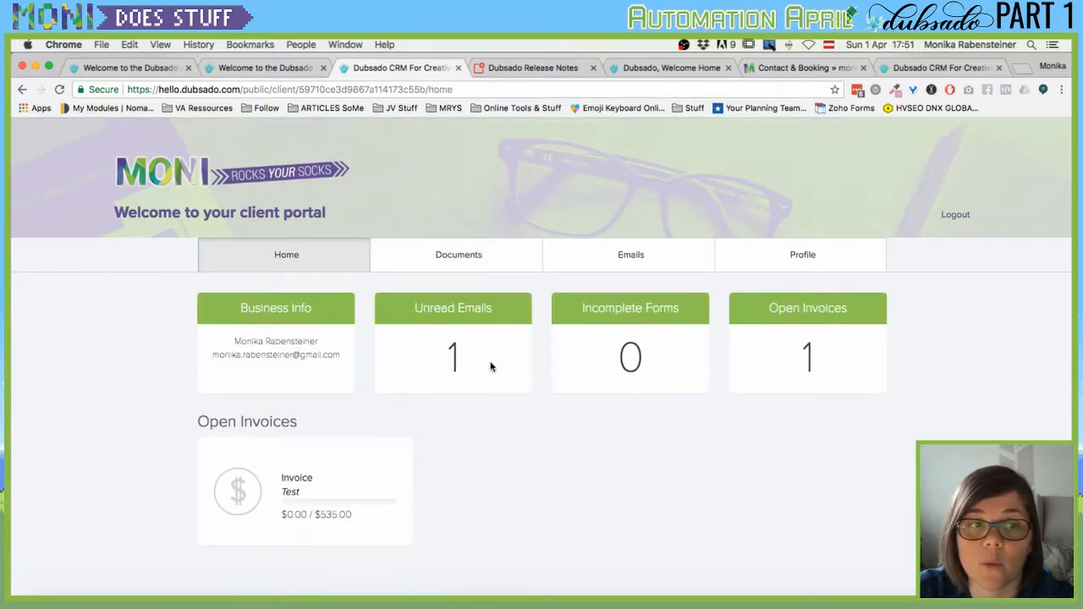
scroll(580, 340, down, 2)
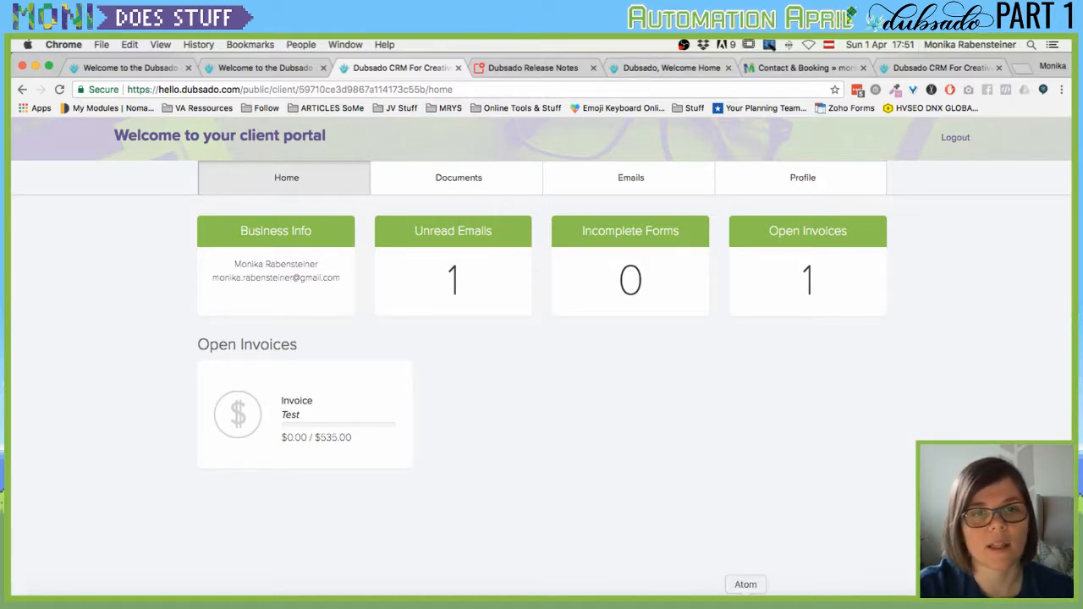
scroll(322, 280, up, 2)
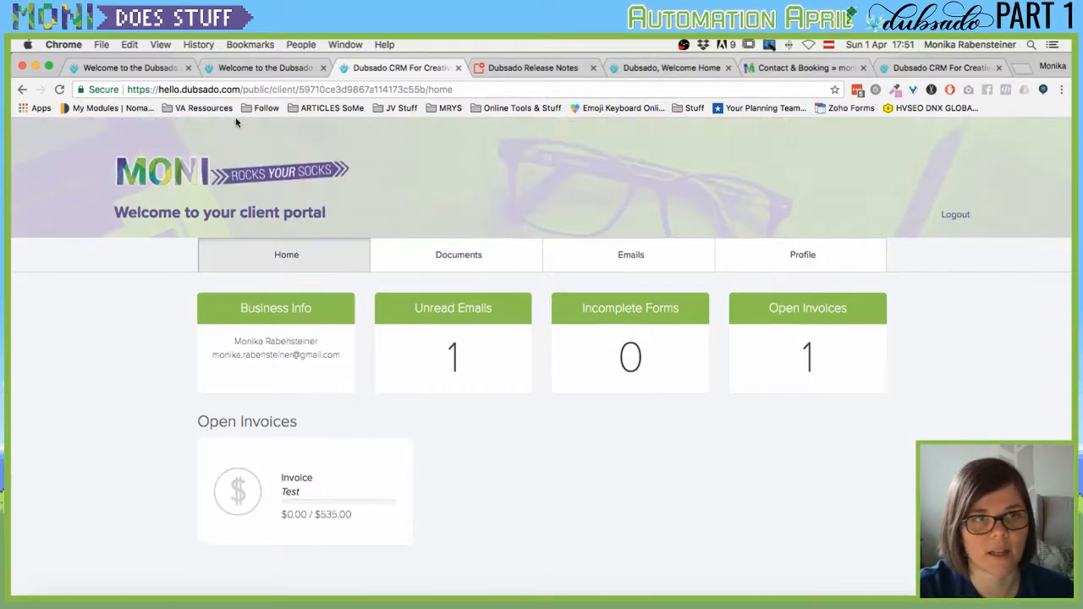
click(237, 71)
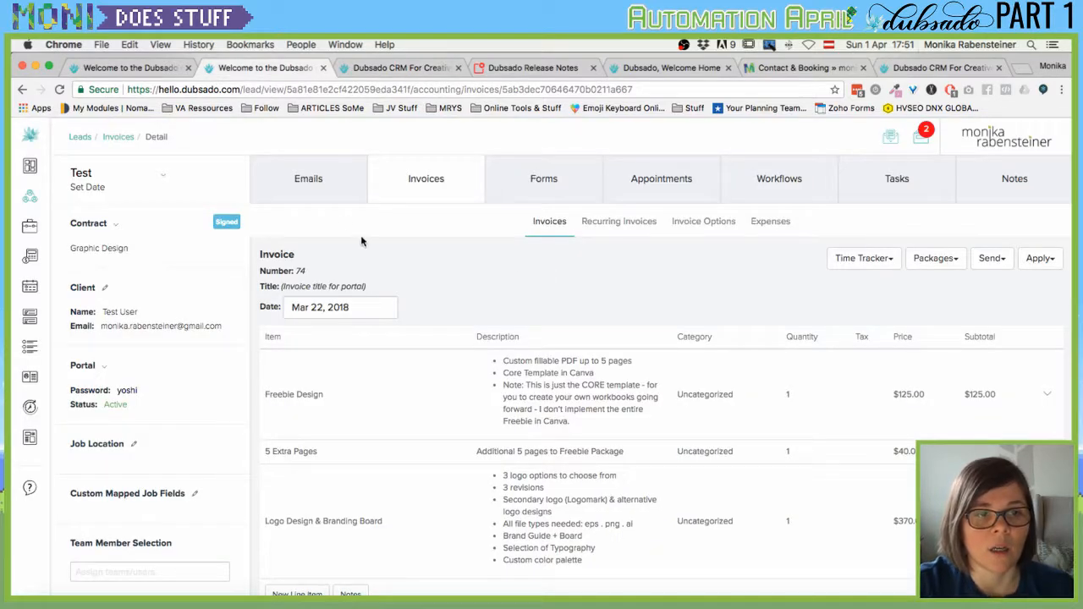
Show the Test lead's Emails section with the Contract Completed email dated 4/1/18.
click(331, 195)
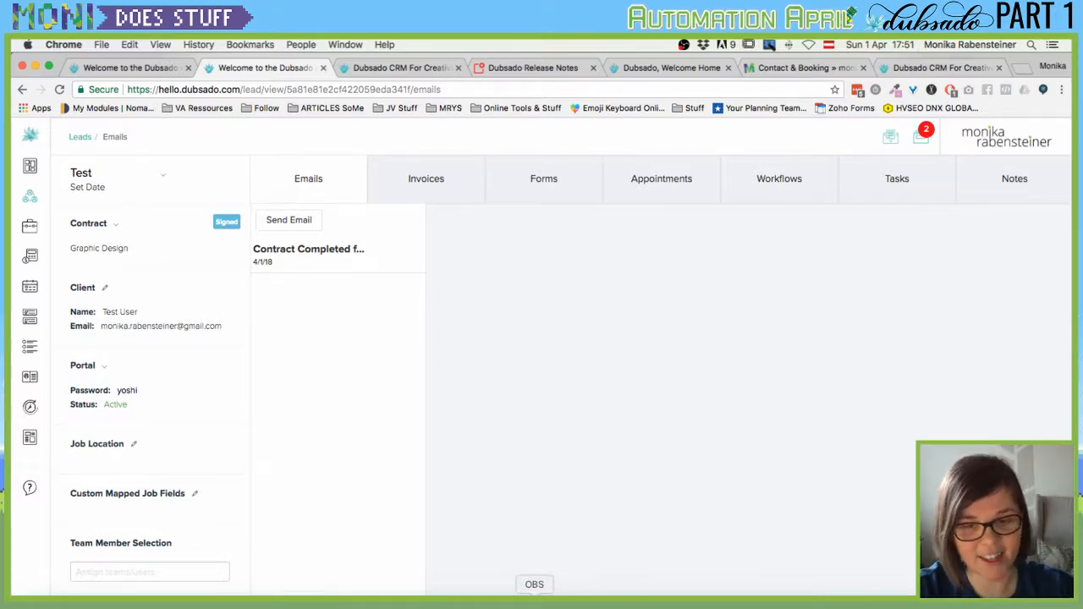
click(534, 603)
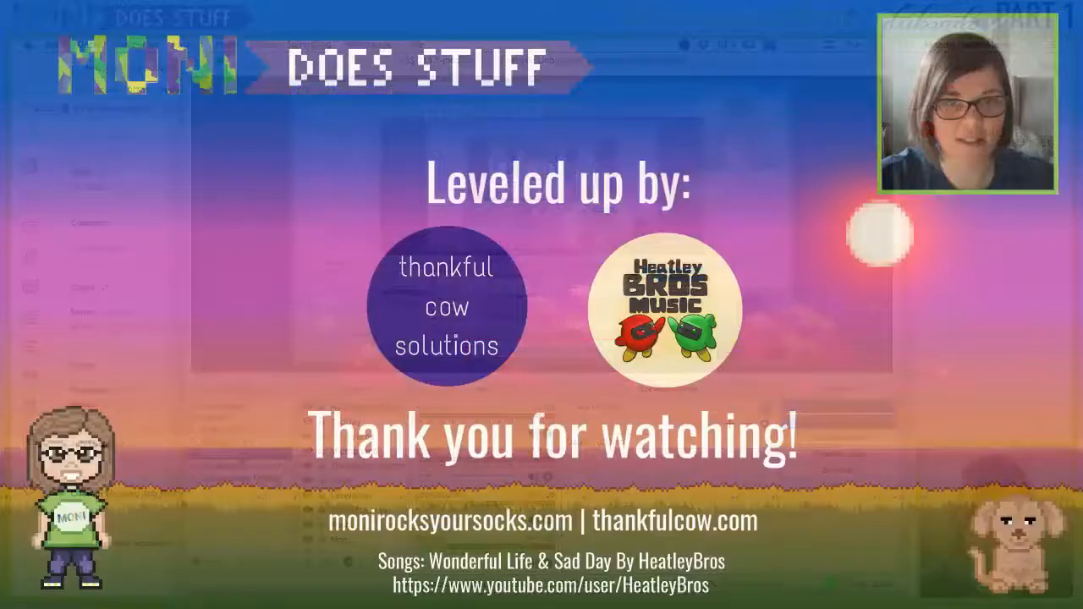